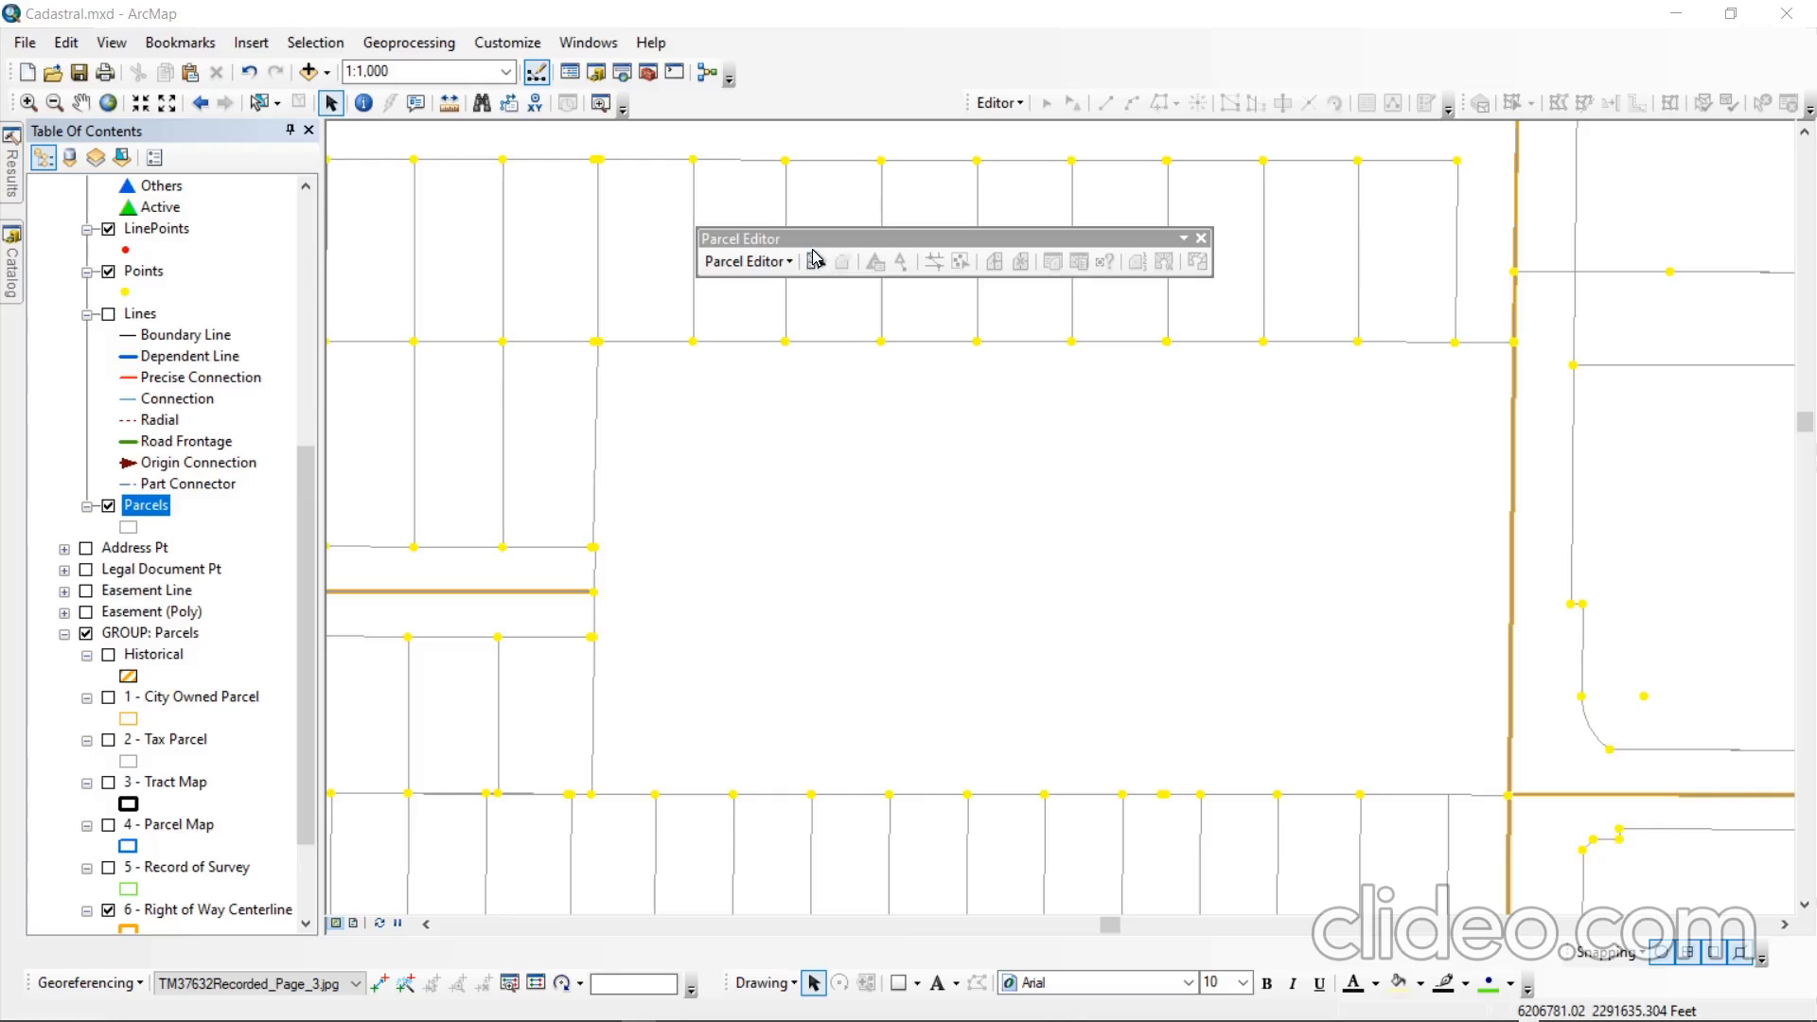
# Start a parcel editing session, accepting the preselected layer workspace.
pyautogui.moveTo(805, 240); pyautogui.dragTo(783, 225)
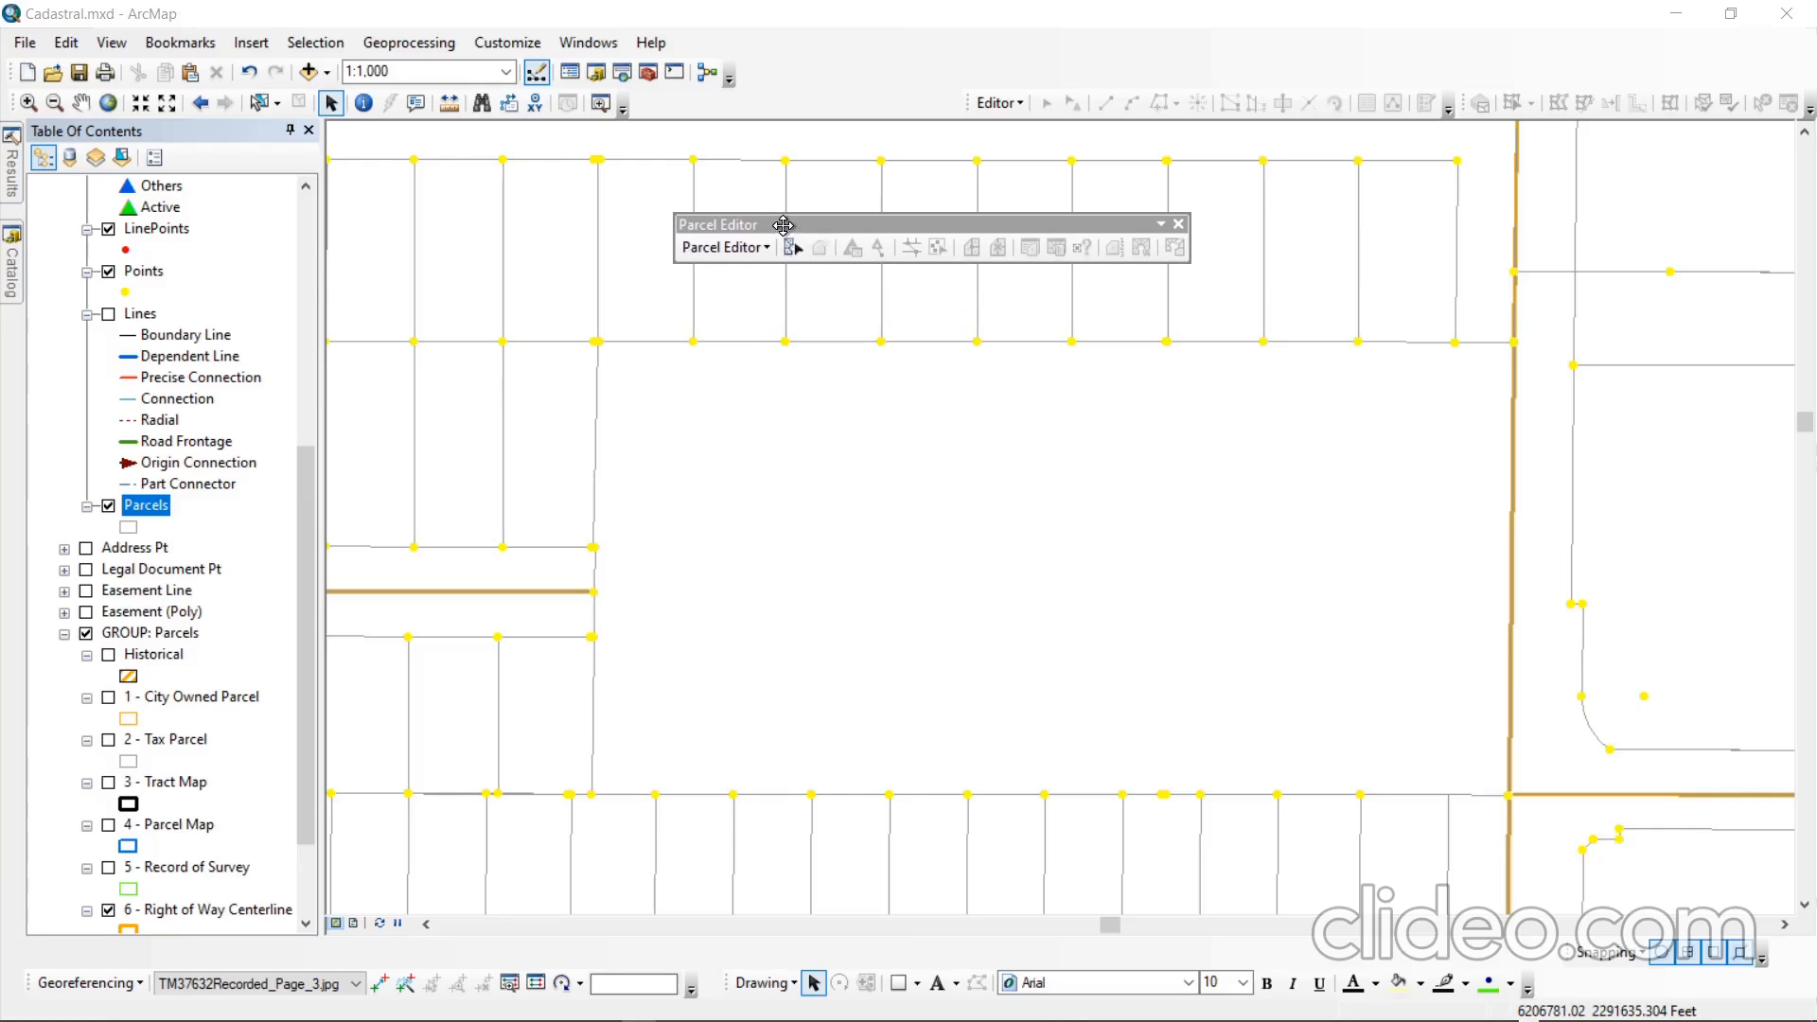
pyautogui.click(739, 246)
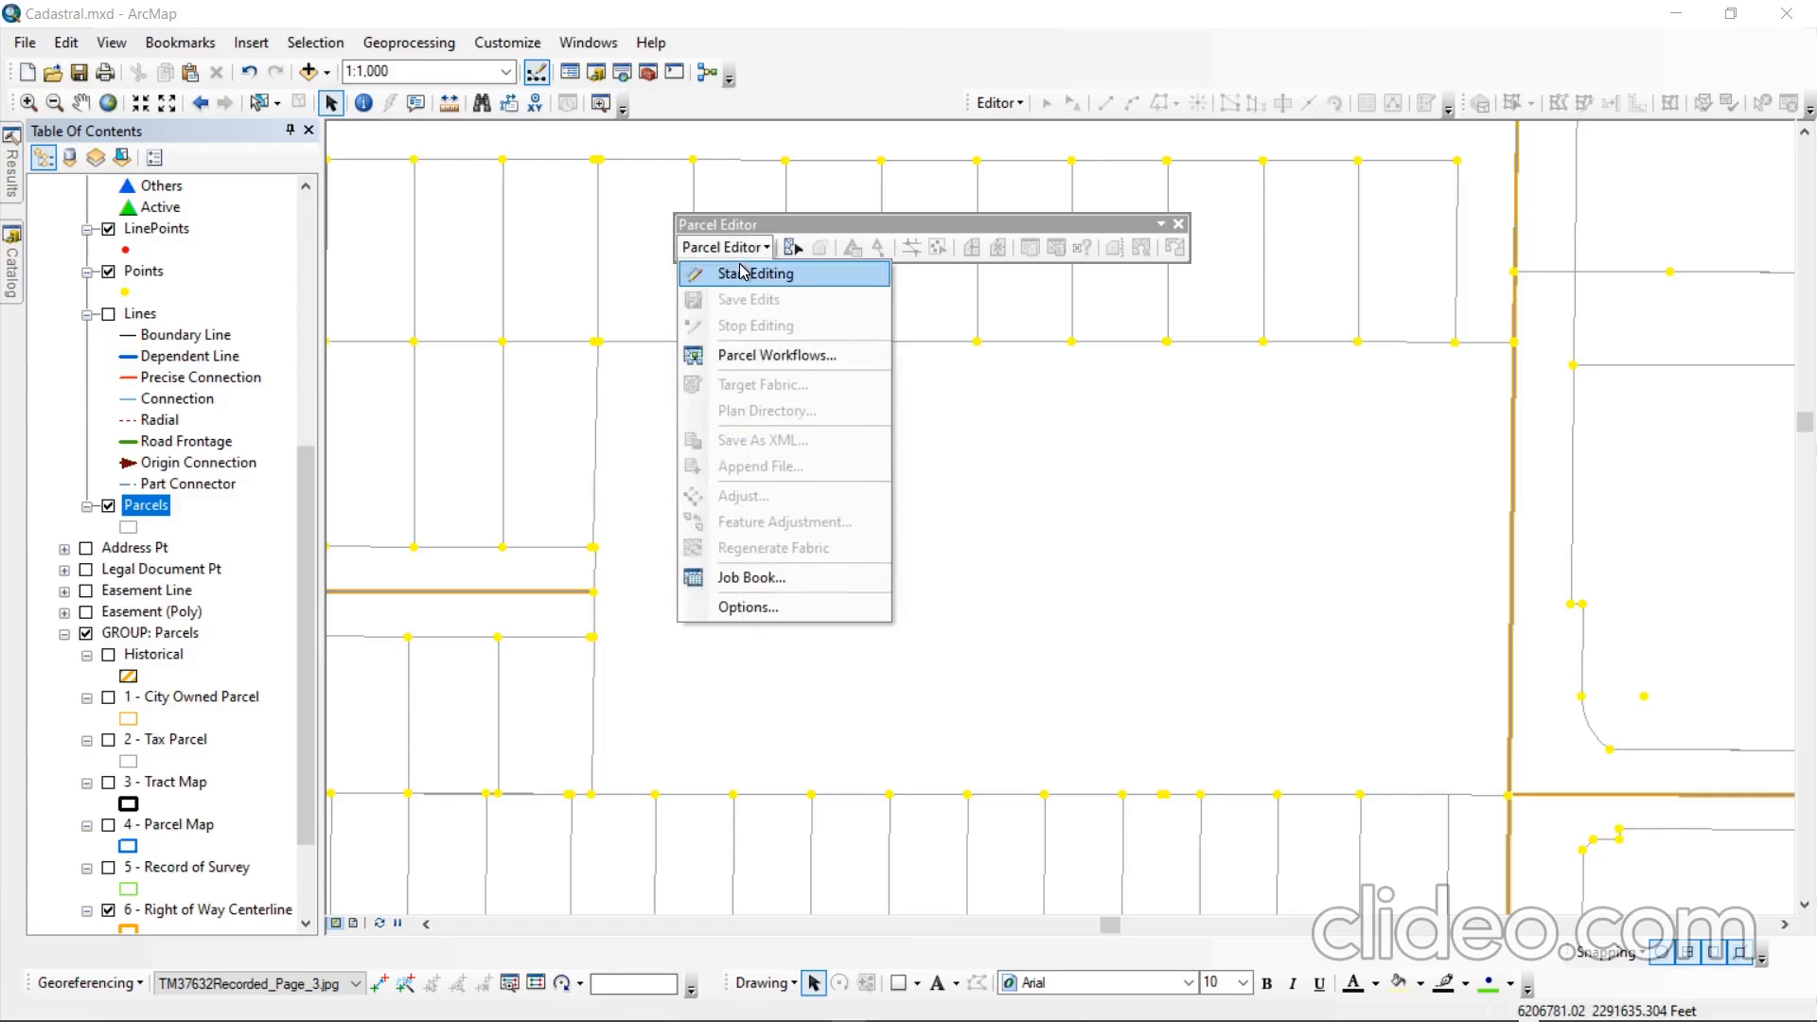
pyautogui.click(741, 273)
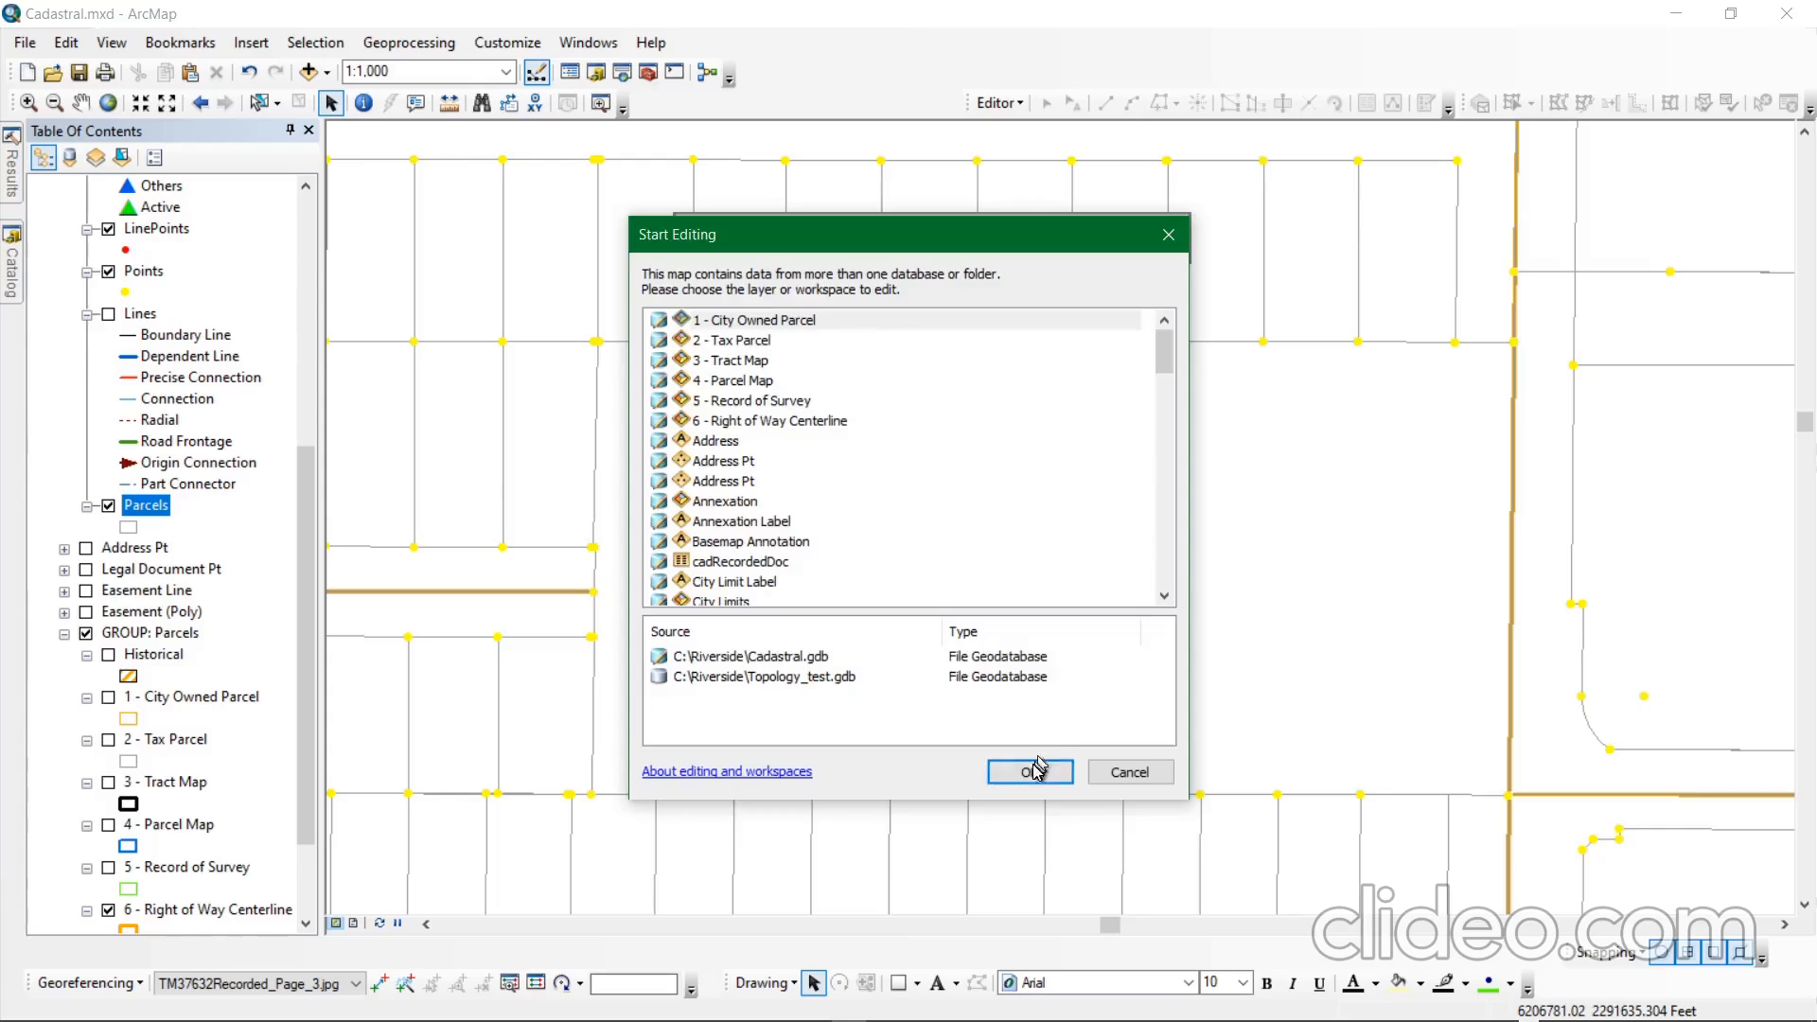
pyautogui.click(1034, 771)
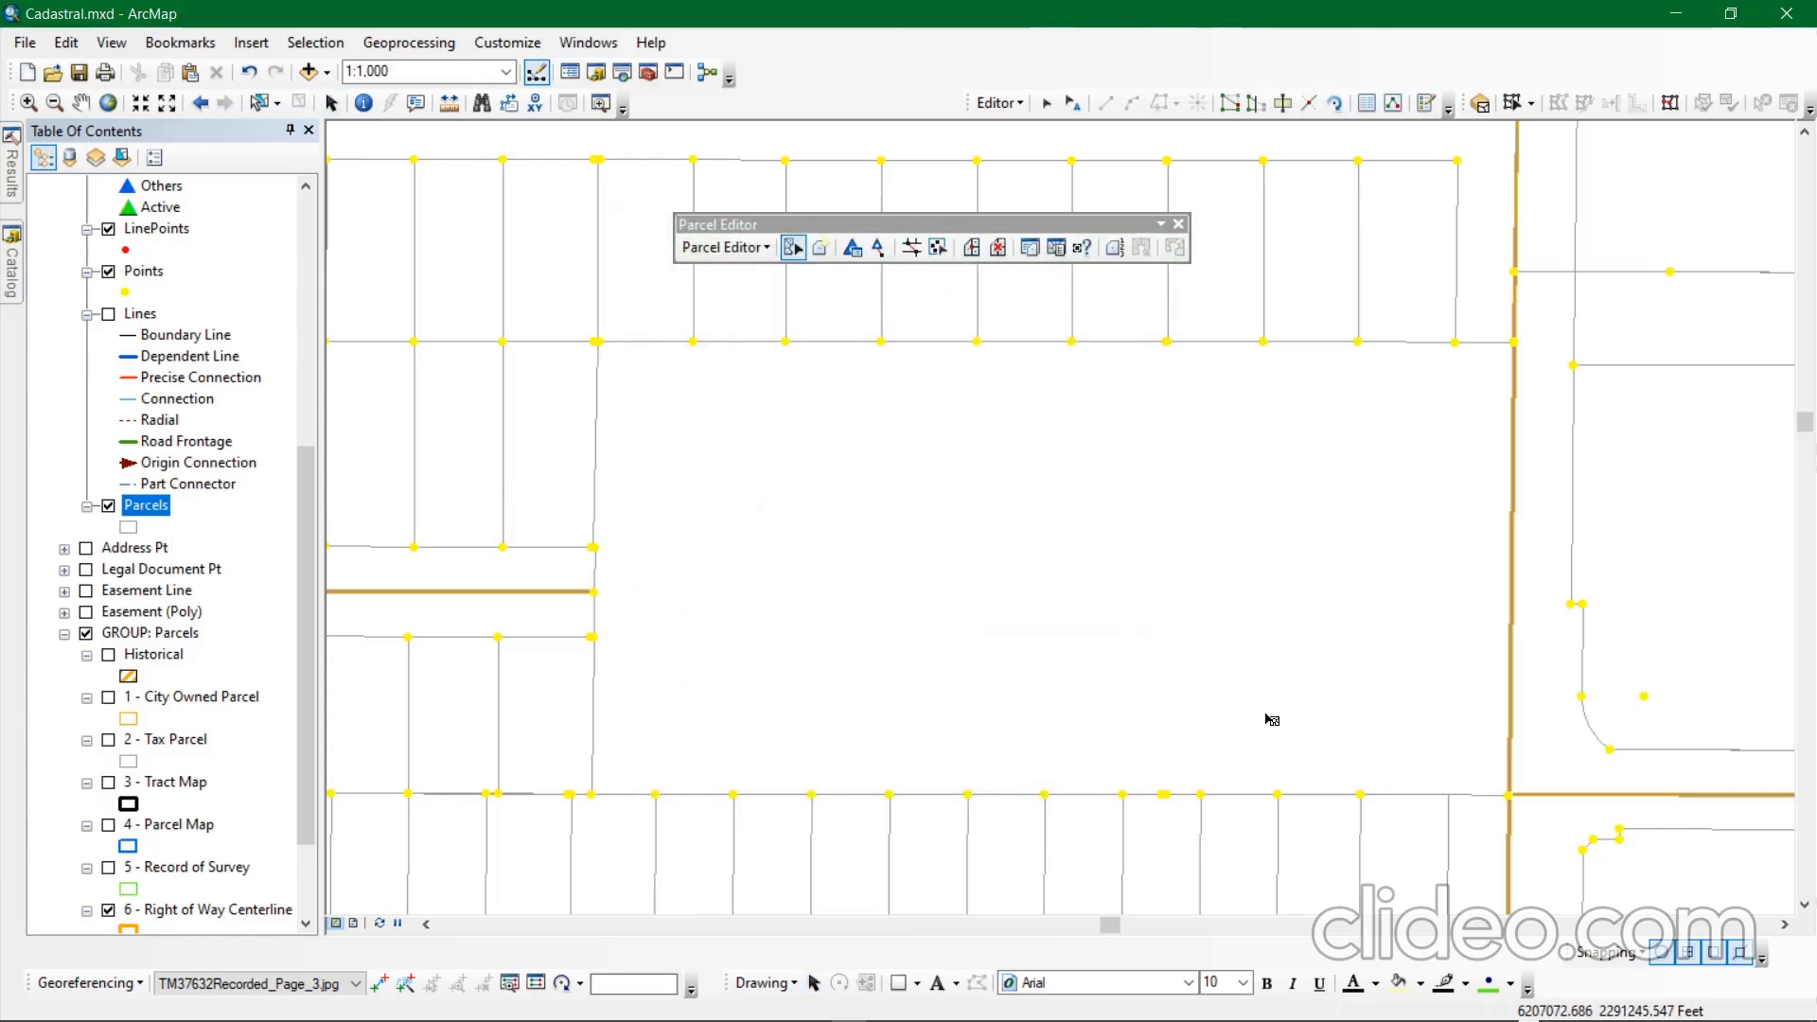
# Widen the Plan Name column in the Plan Directory and open the properties of the Enter A Tract - Metes & Bounds plan.
pyautogui.click(742, 250)
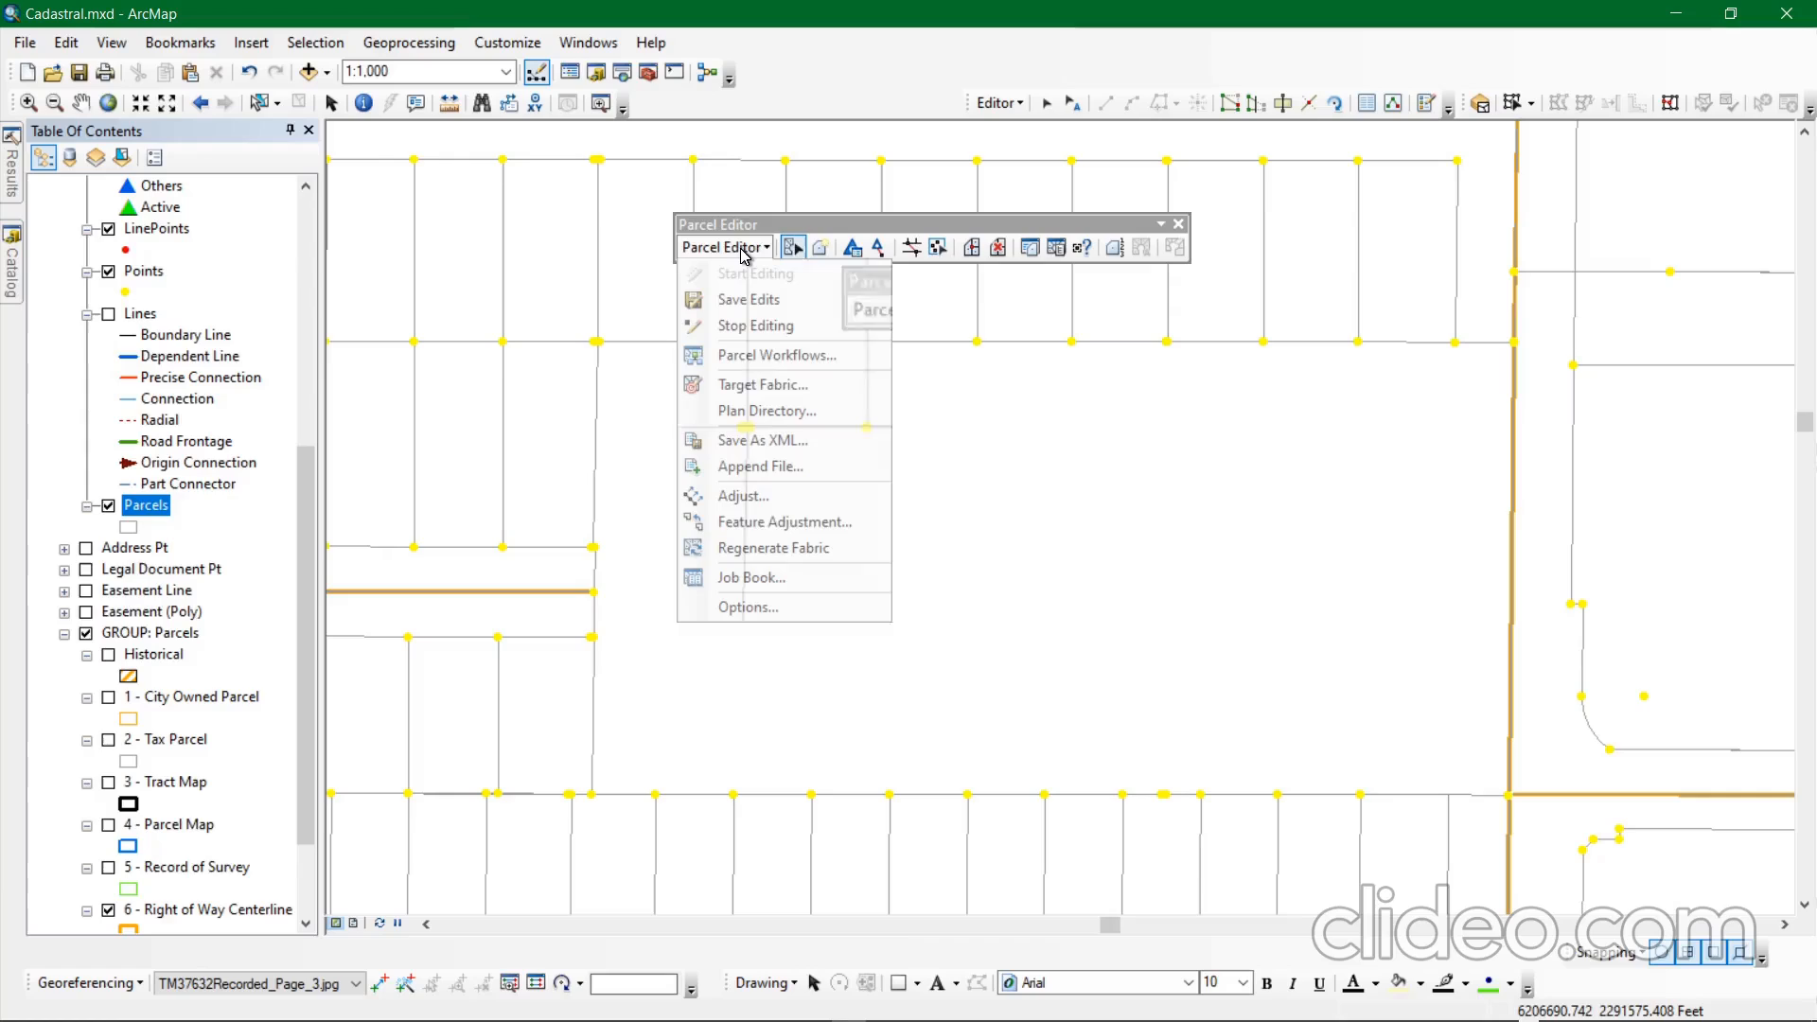
pyautogui.click(808, 418)
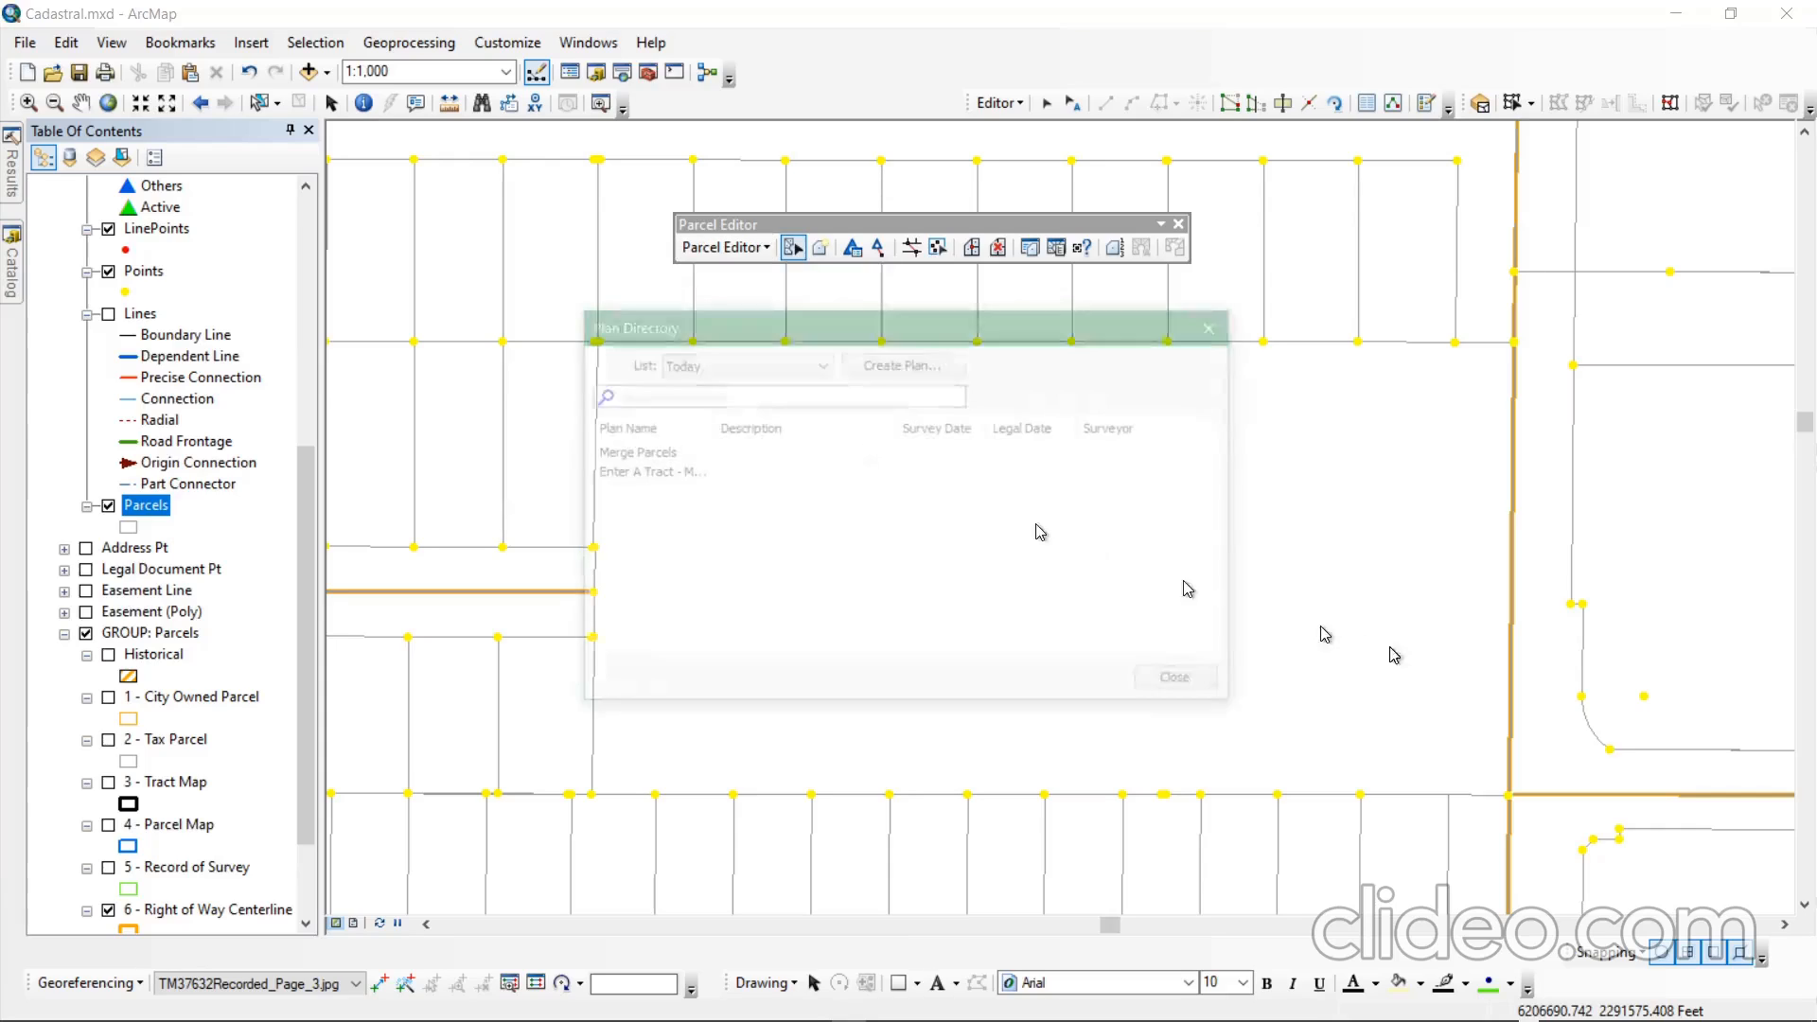
pyautogui.moveTo(1072, 355); pyautogui.dragTo(1067, 418)
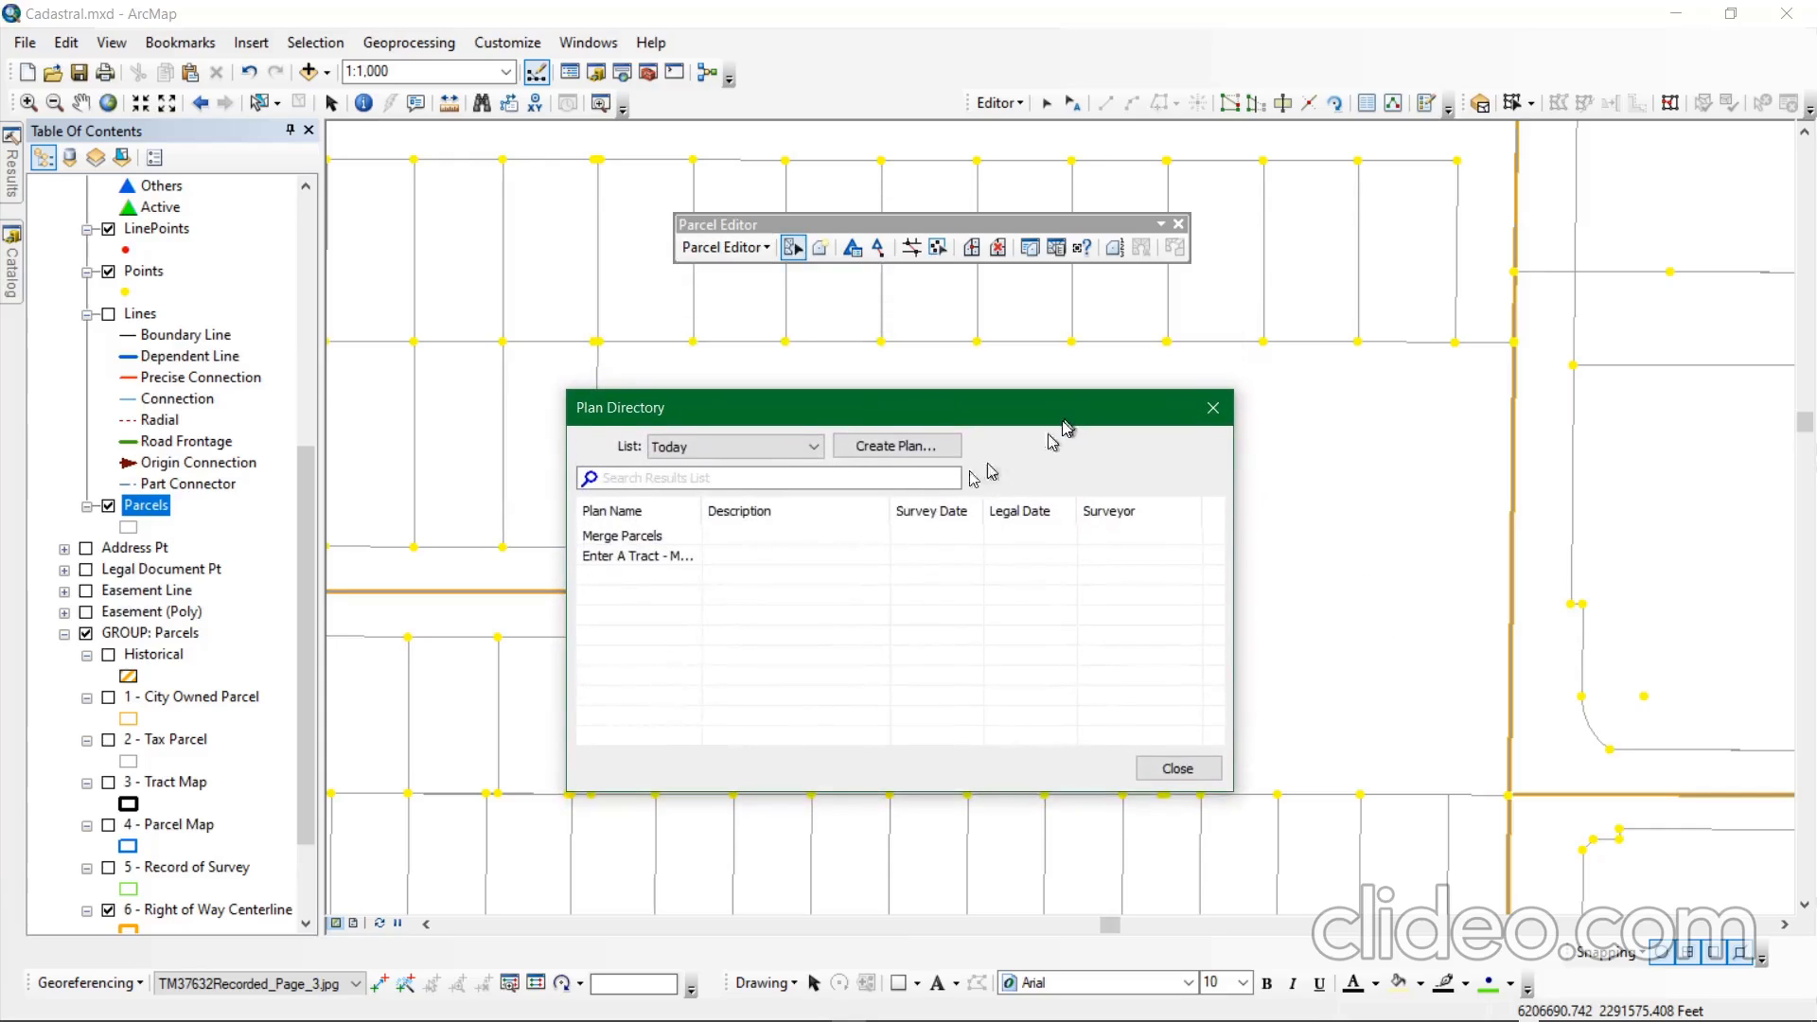
pyautogui.moveTo(706, 511); pyautogui.dragTo(842, 521)
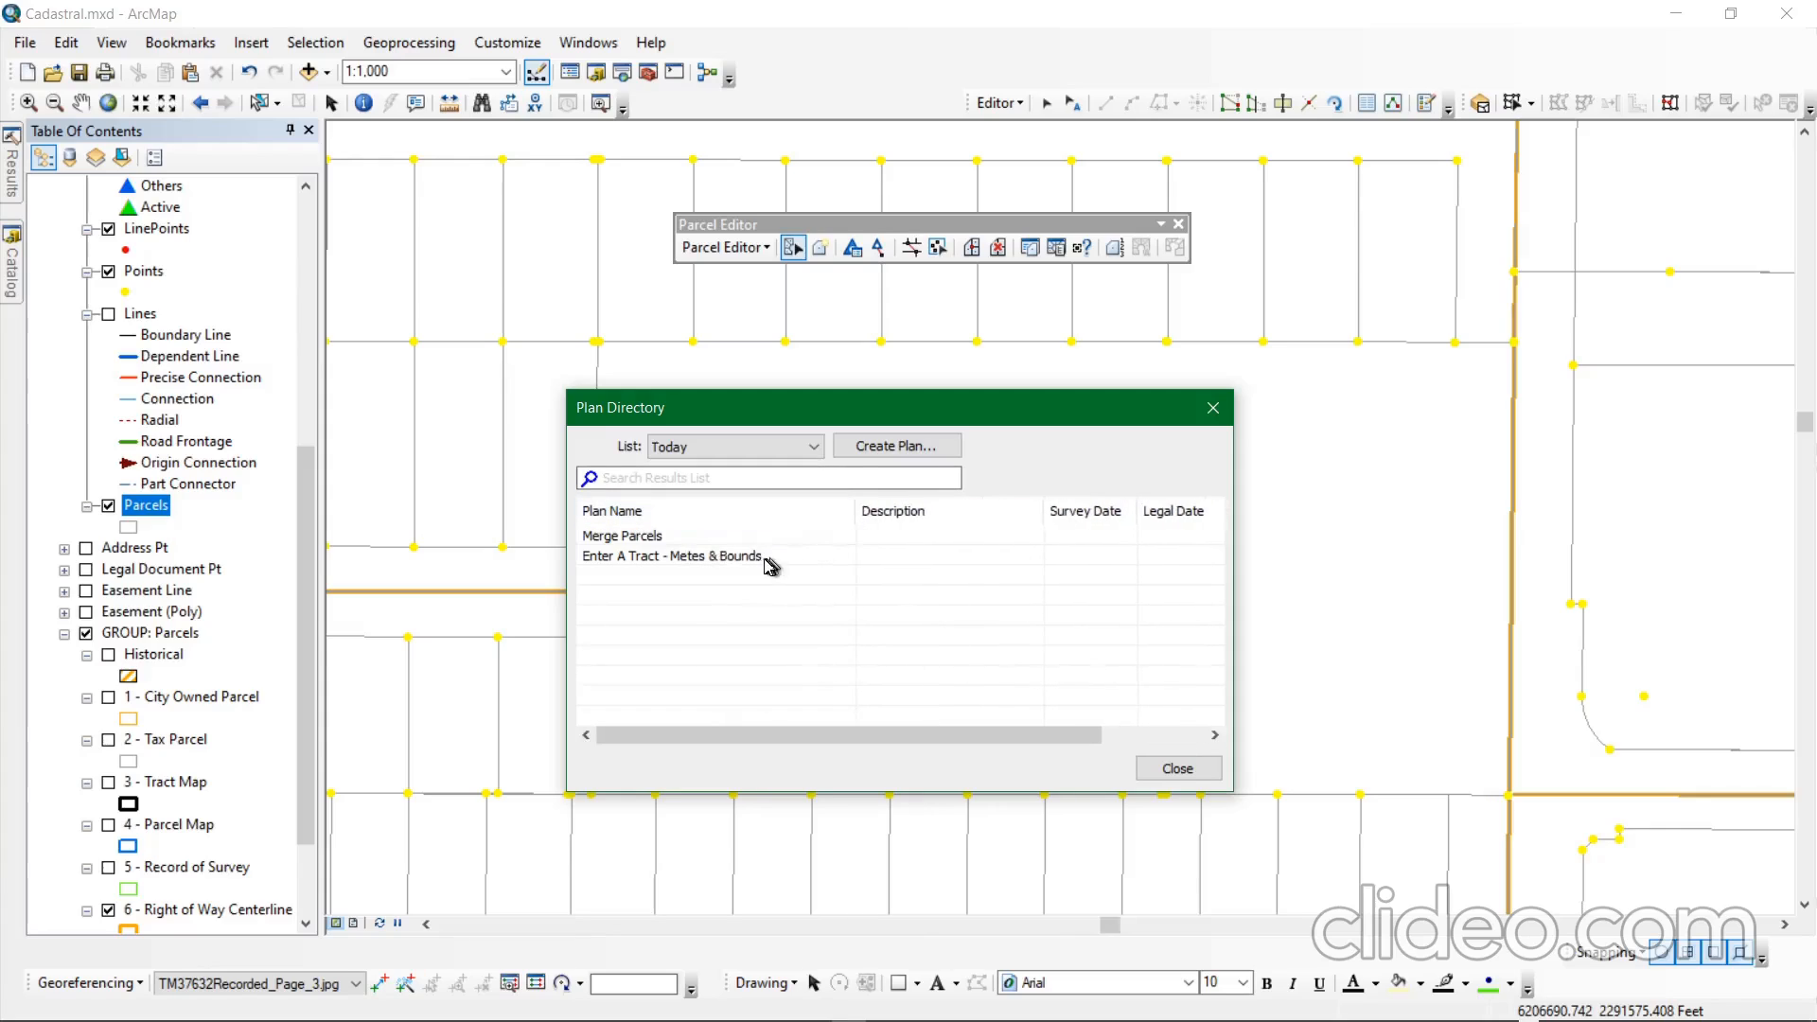
pyautogui.click(766, 558)
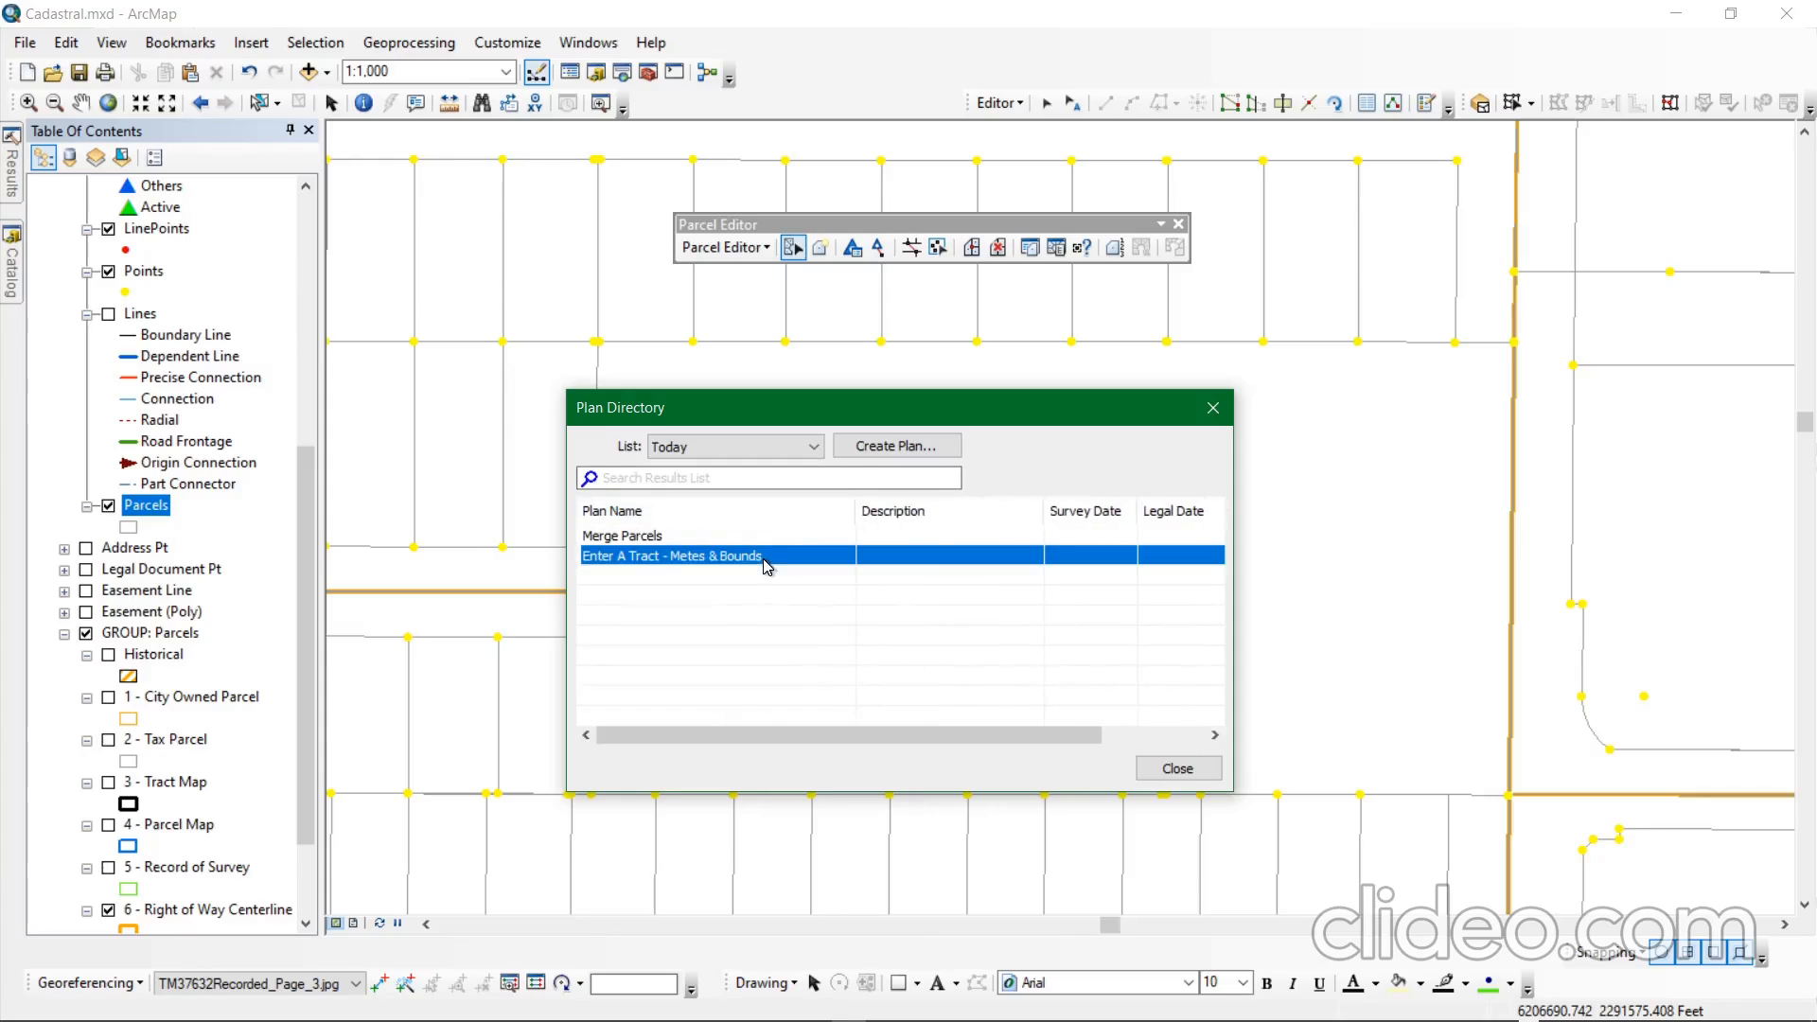
pyautogui.rightClick(767, 566)
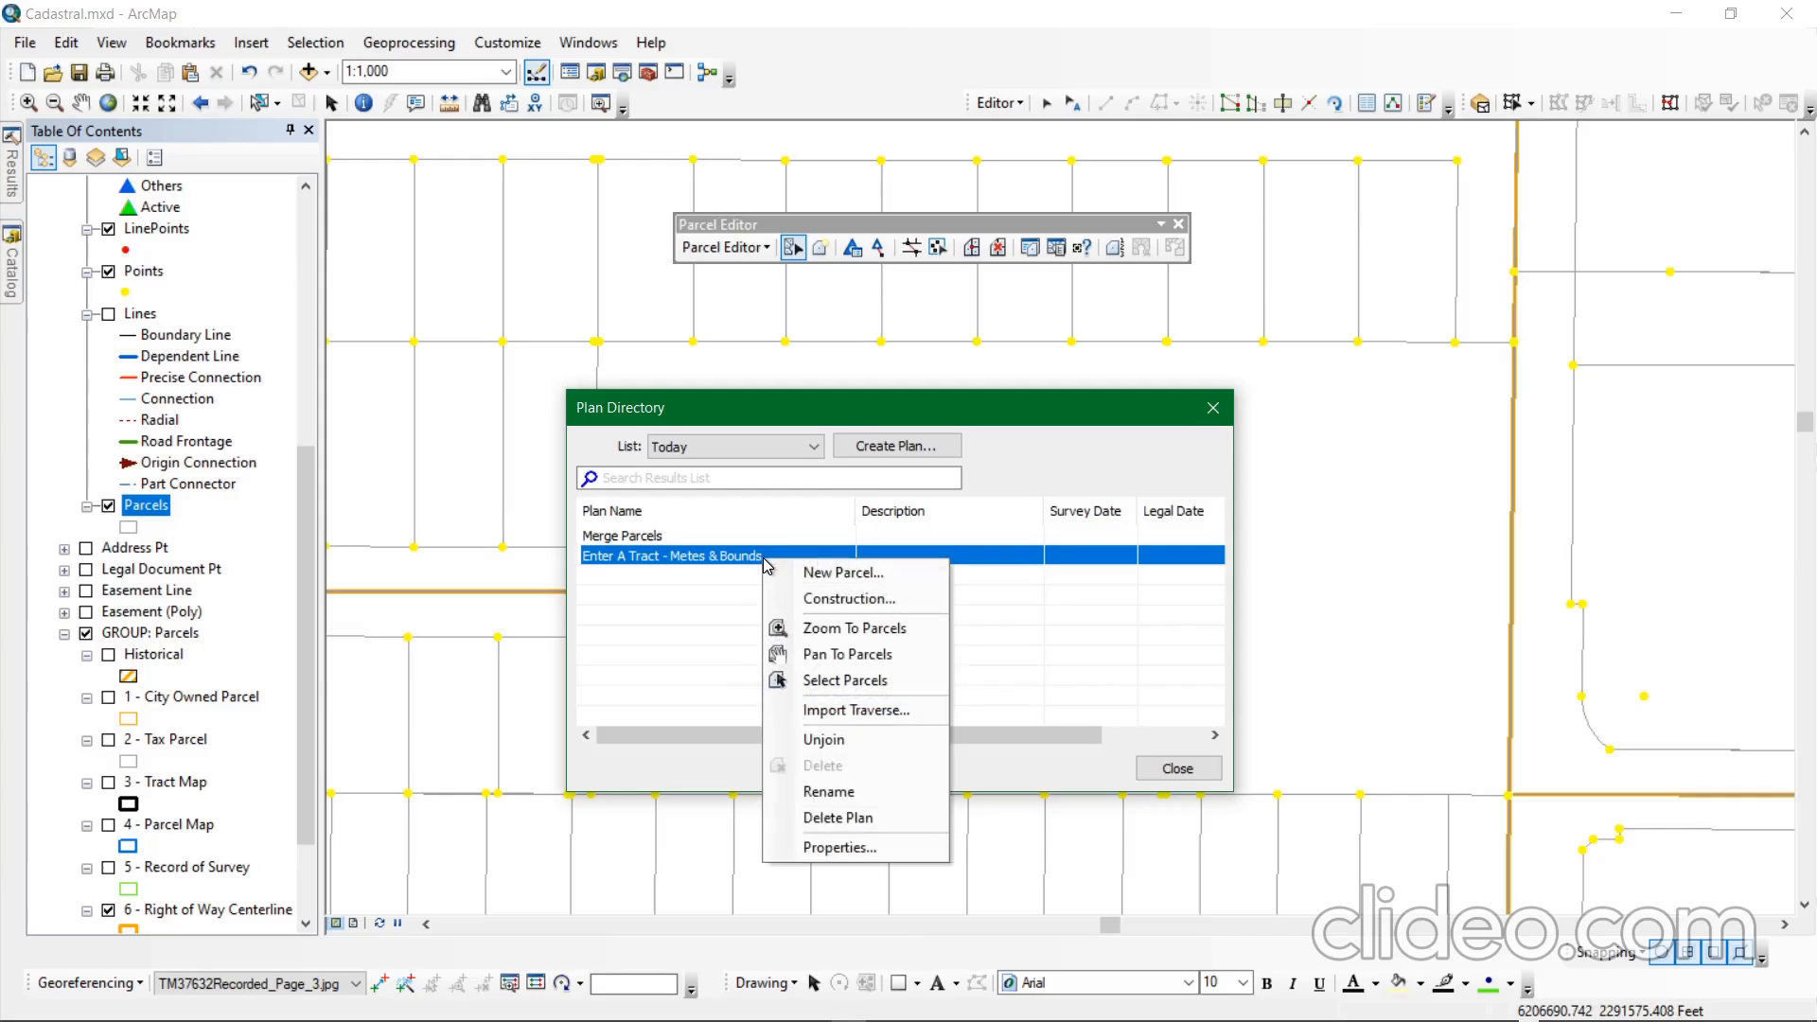
pyautogui.click(841, 847)
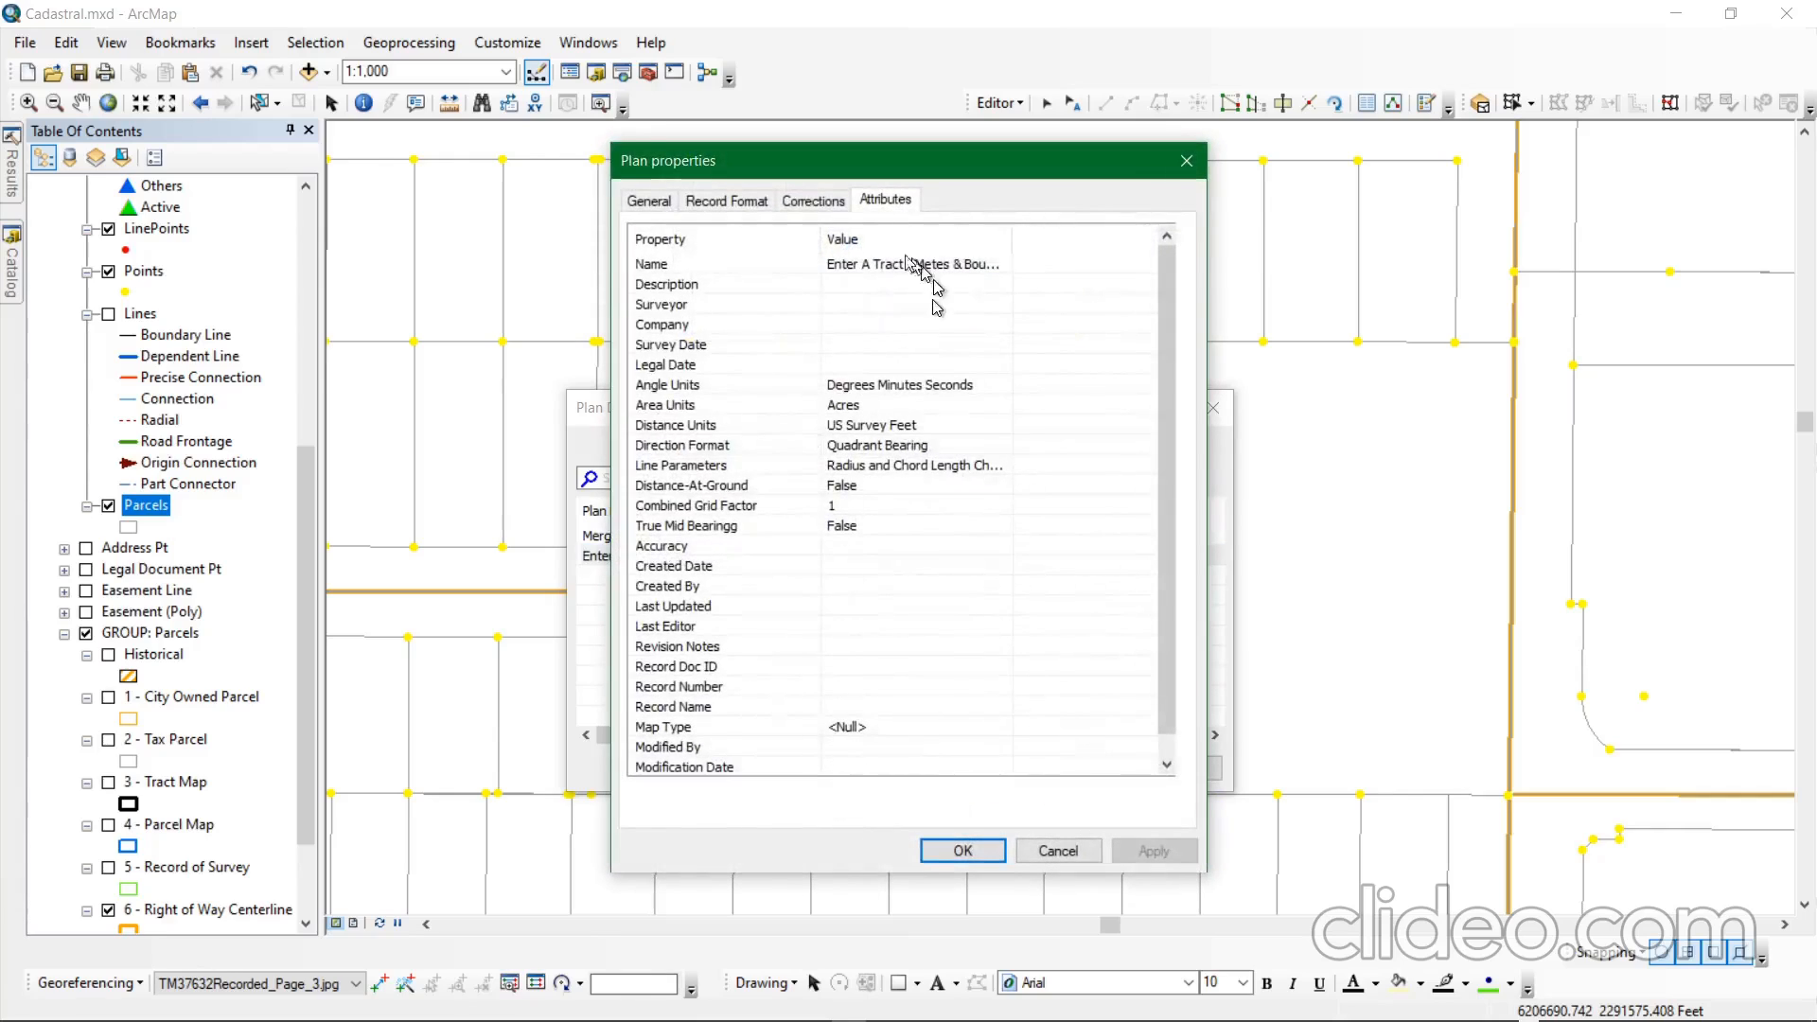
# Review the plan's general information, record format and corrections.
pyautogui.click(649, 200)
pyautogui.click(865, 273)
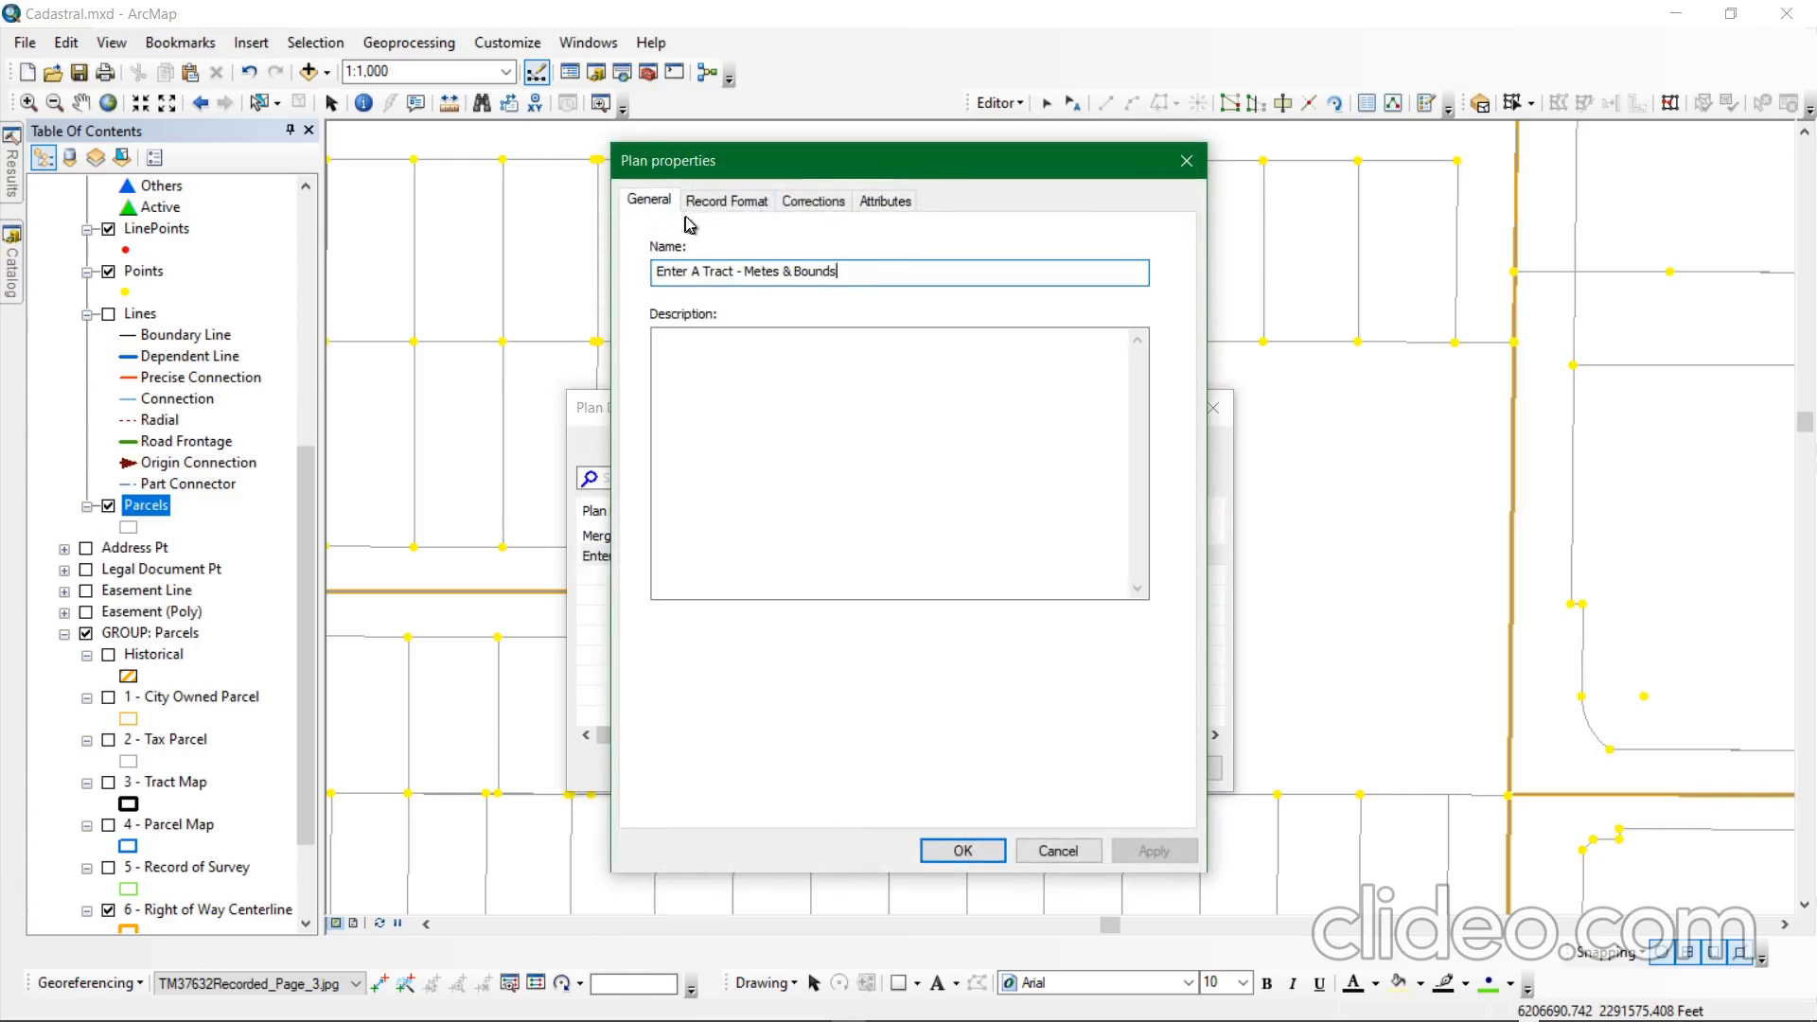
pyautogui.click(726, 201)
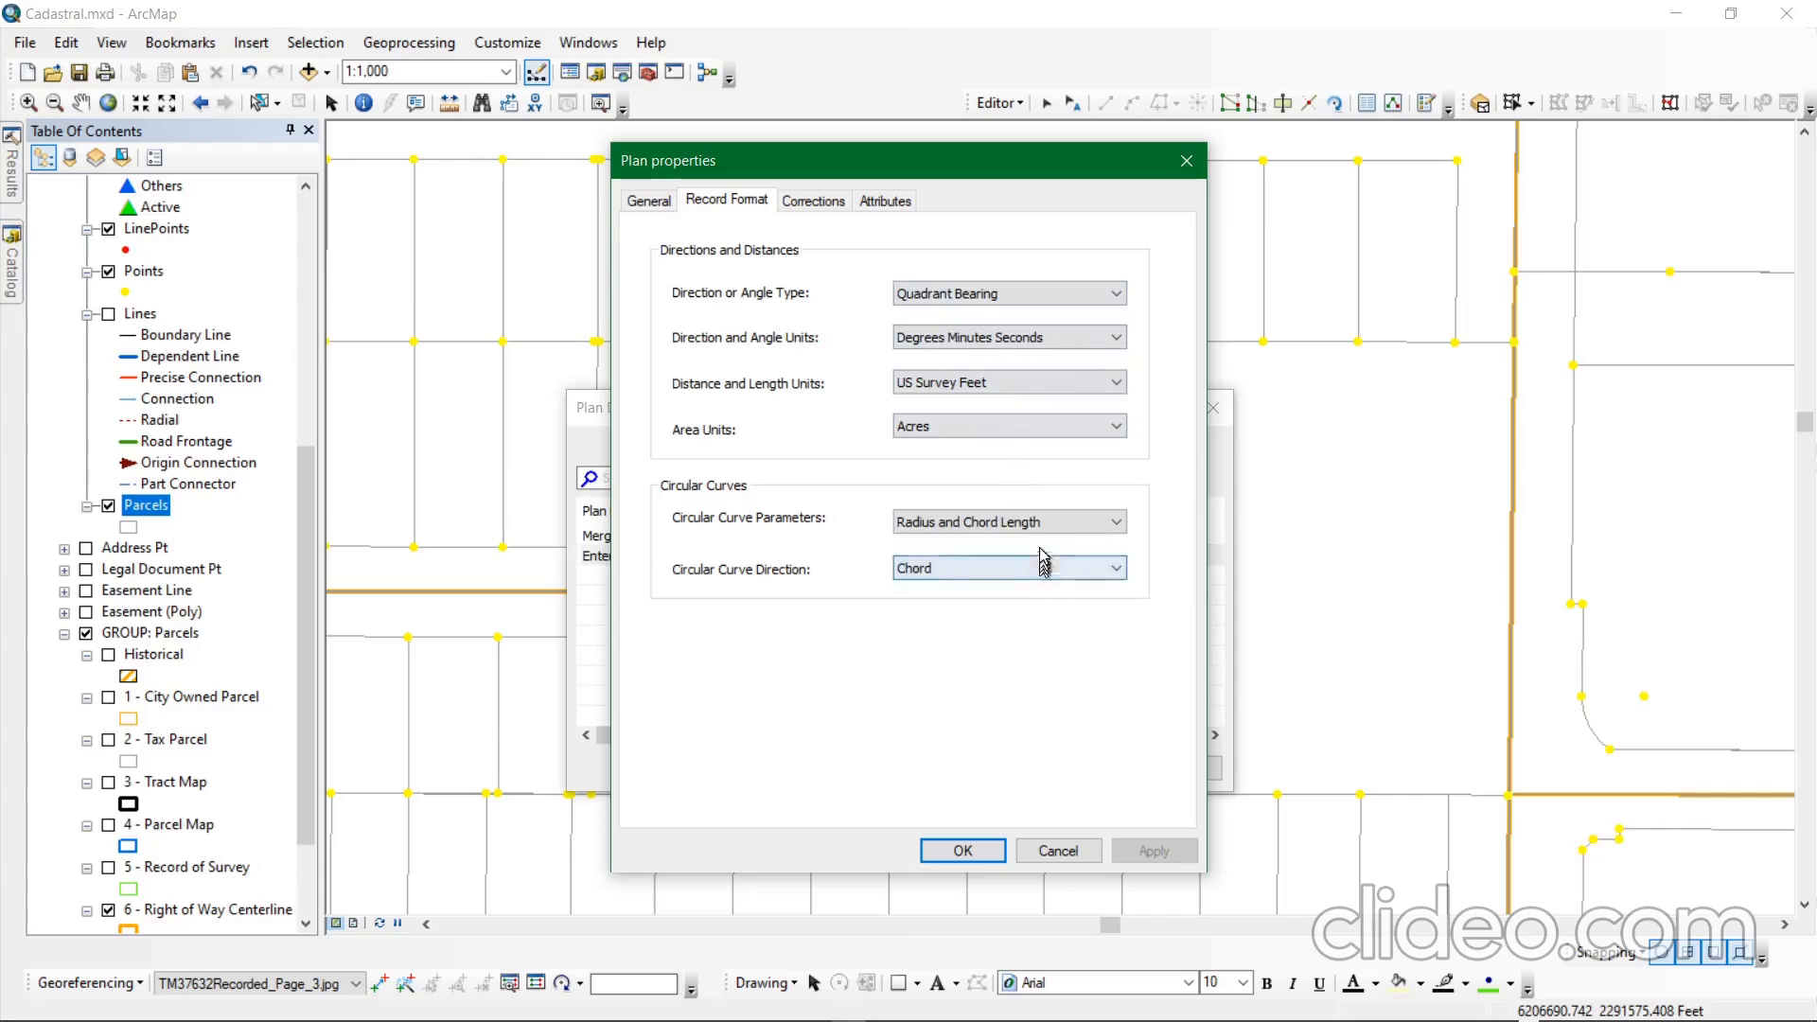
pyautogui.click(813, 200)
pyautogui.click(885, 200)
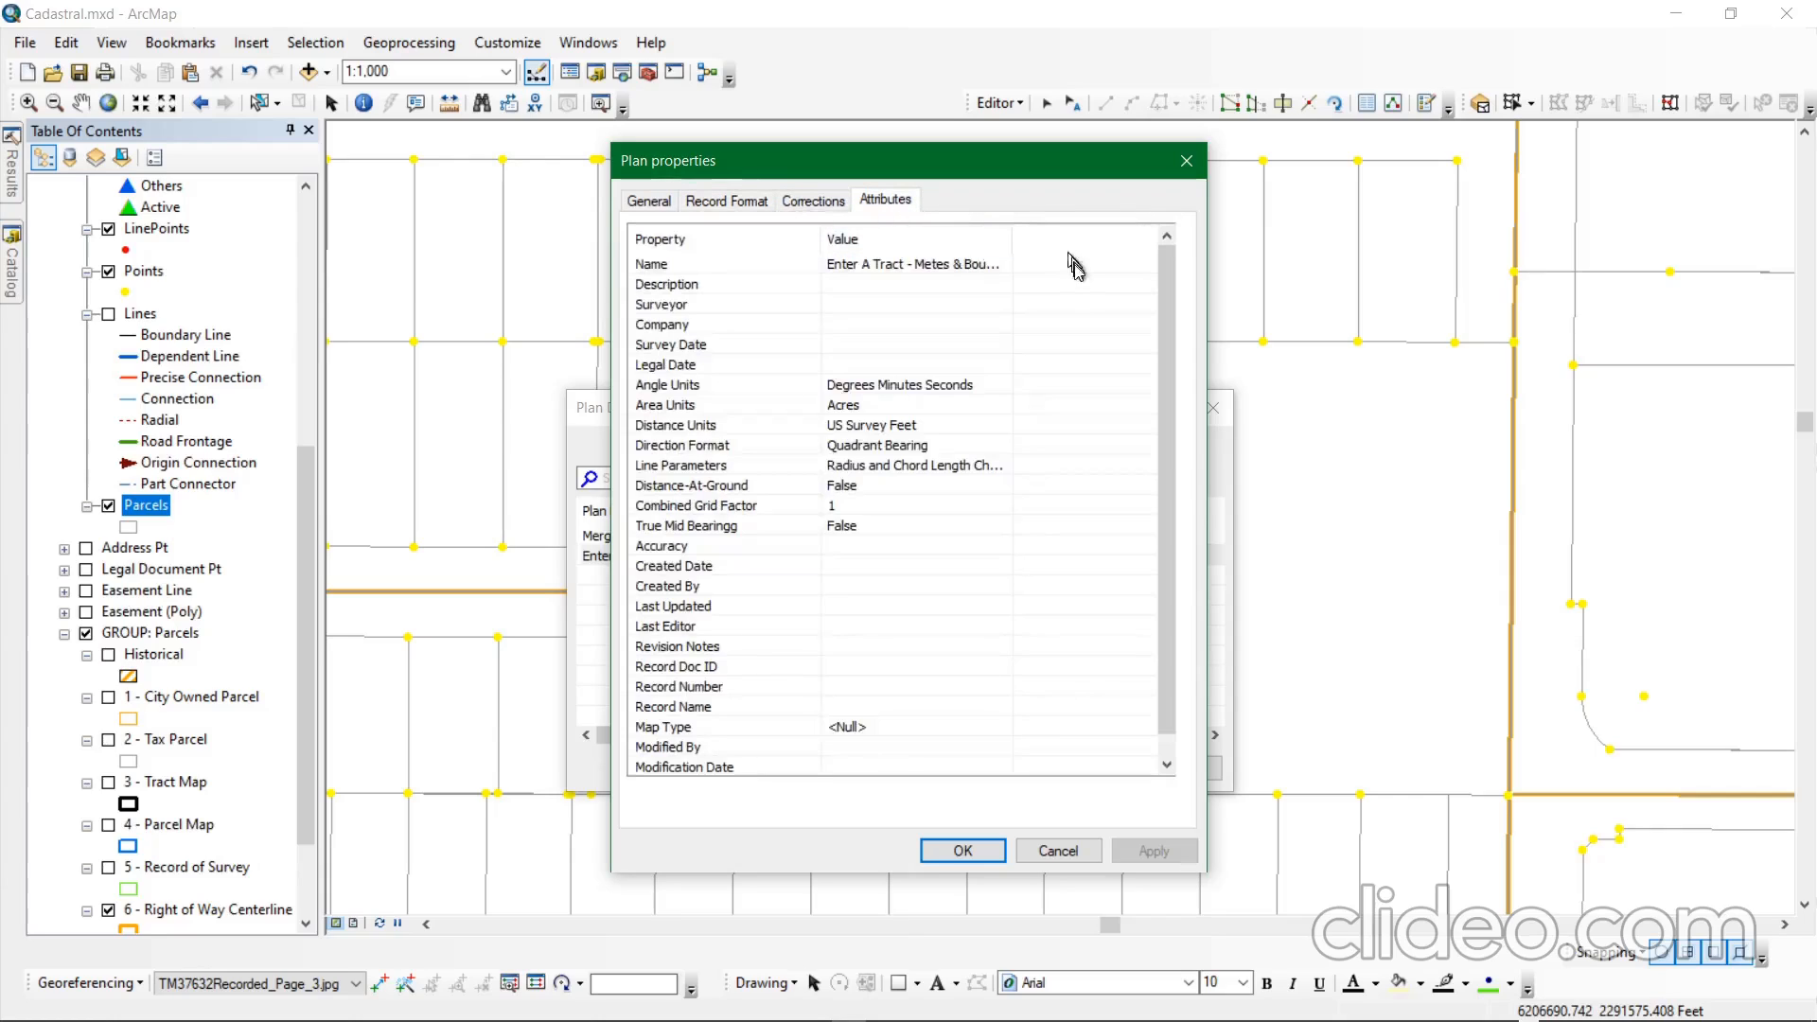
# Examine the plan's attribute list, widening the Value column to show the full entries.
pyautogui.click(951, 304)
pyautogui.click(952, 284)
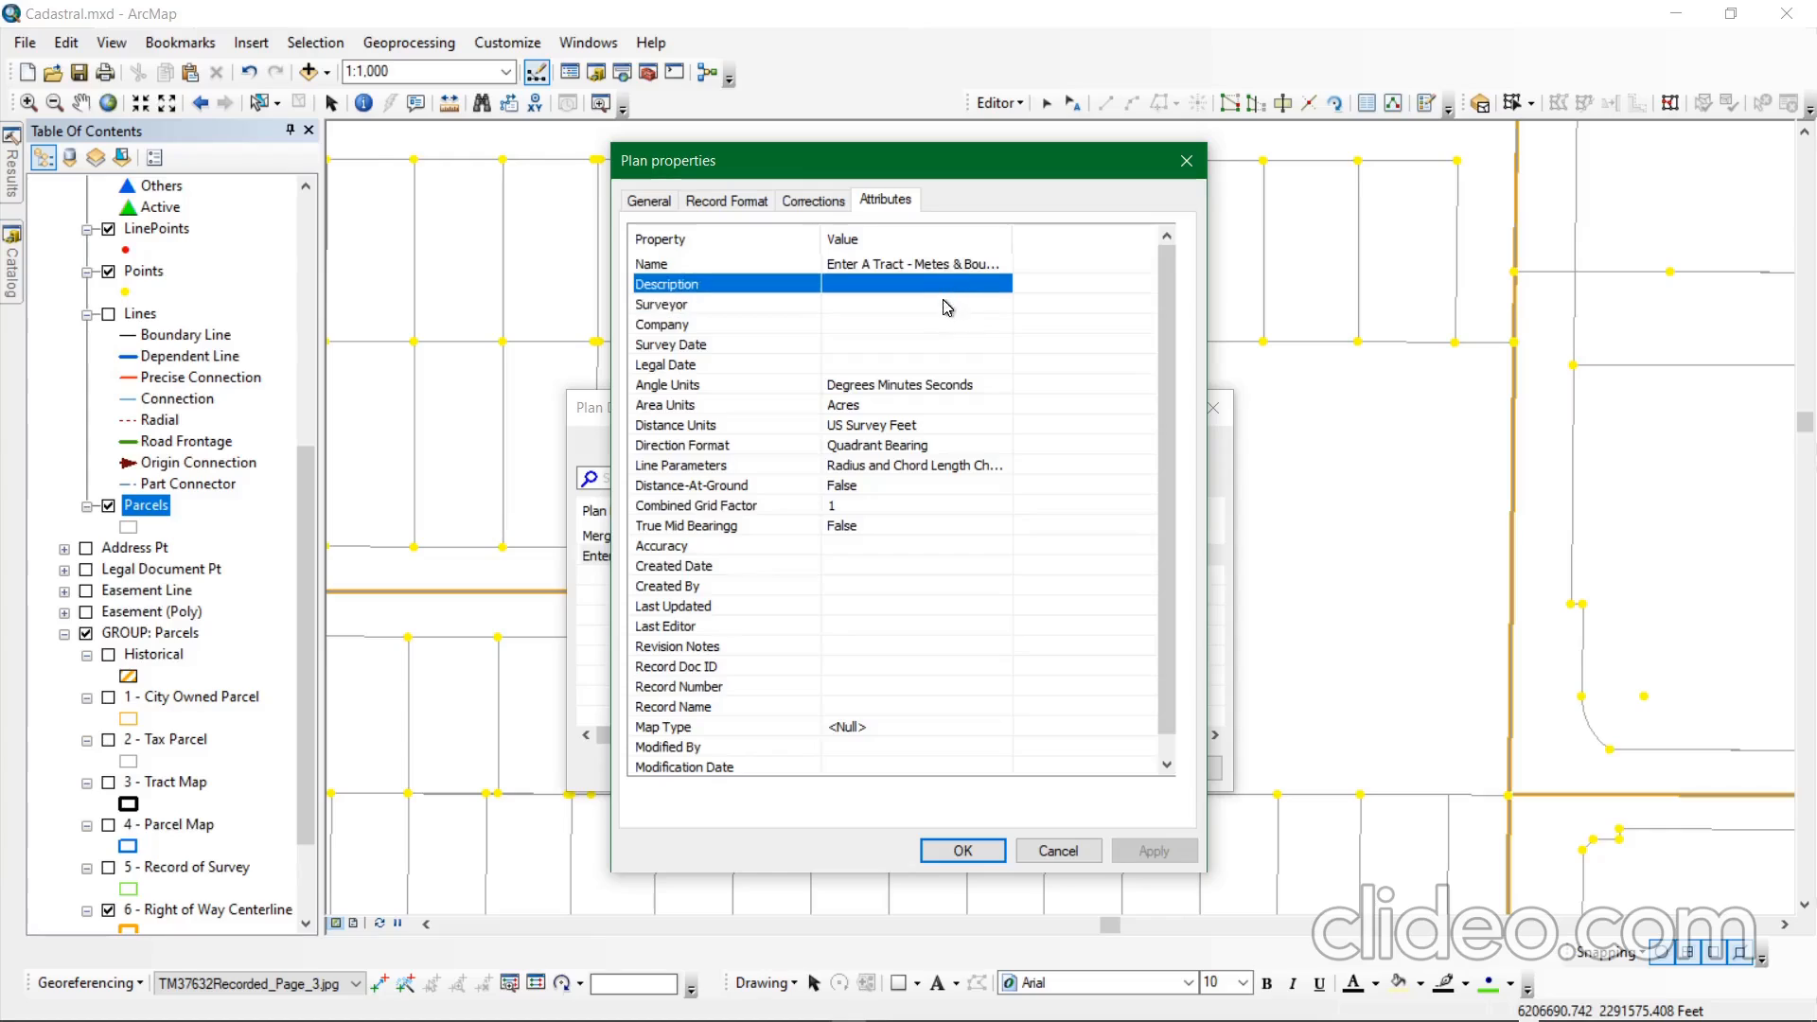
pyautogui.click(947, 304)
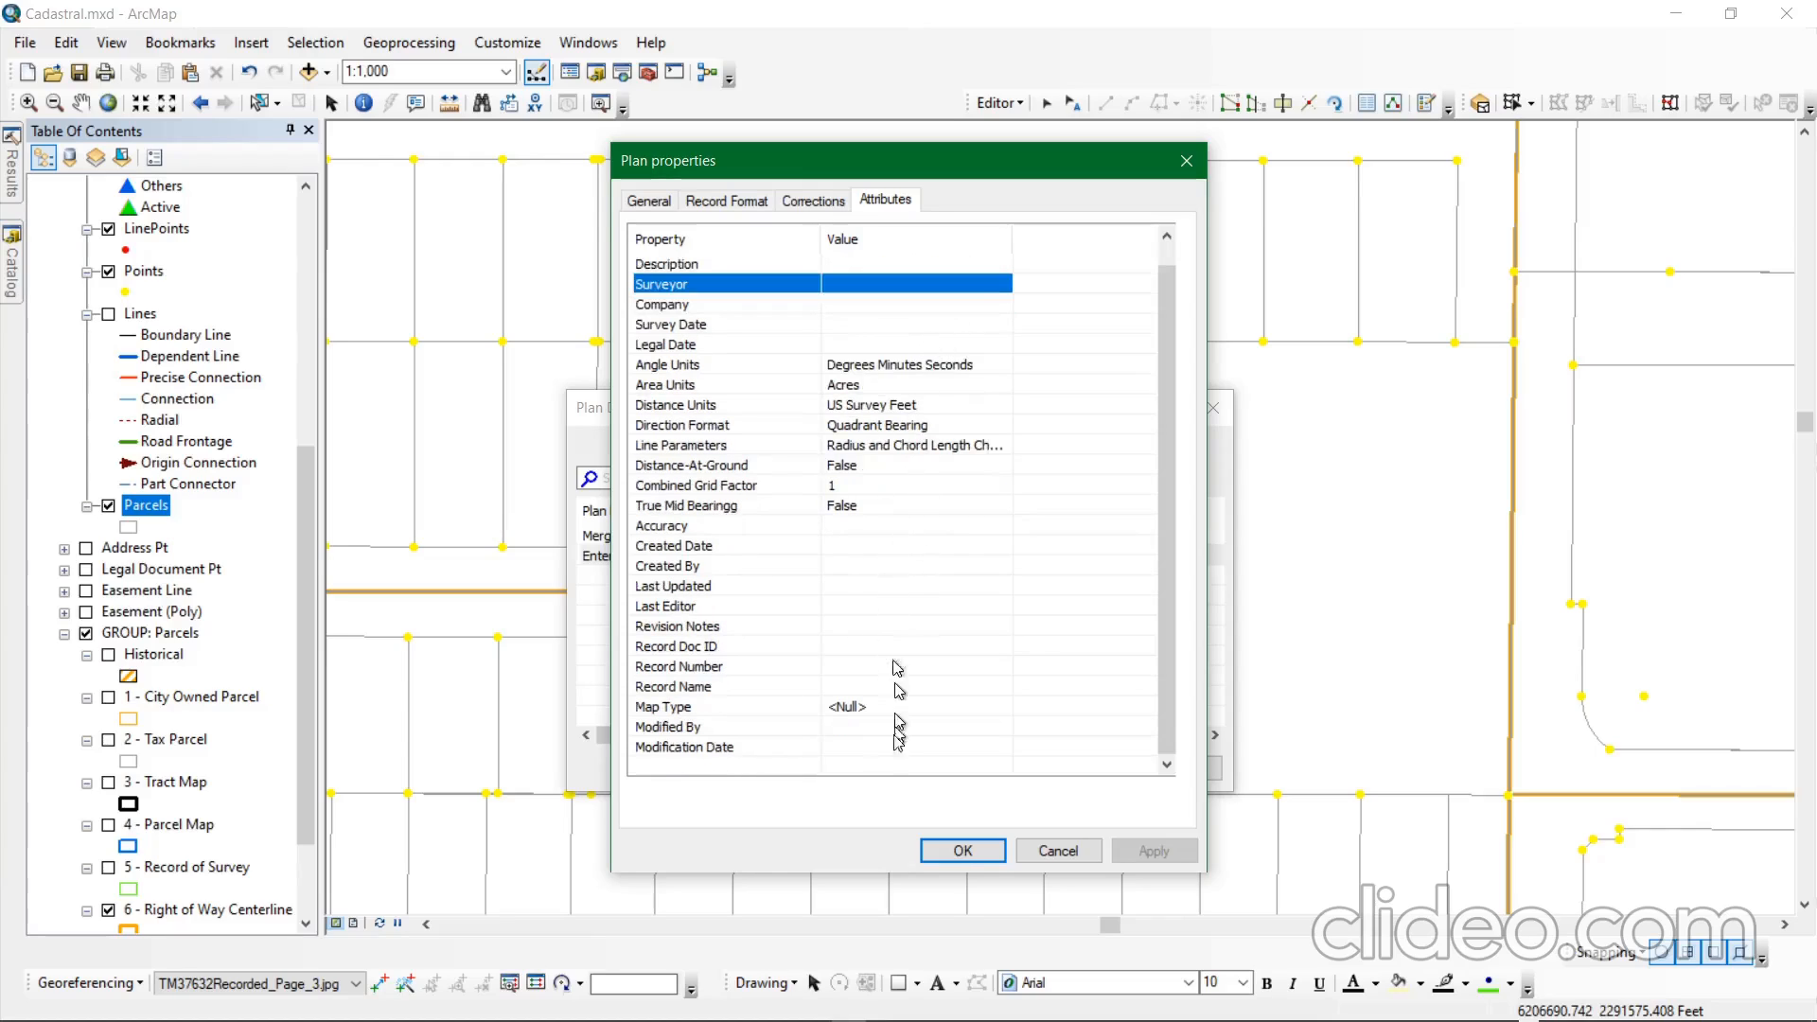
pyautogui.scroll(1, 709, 592)
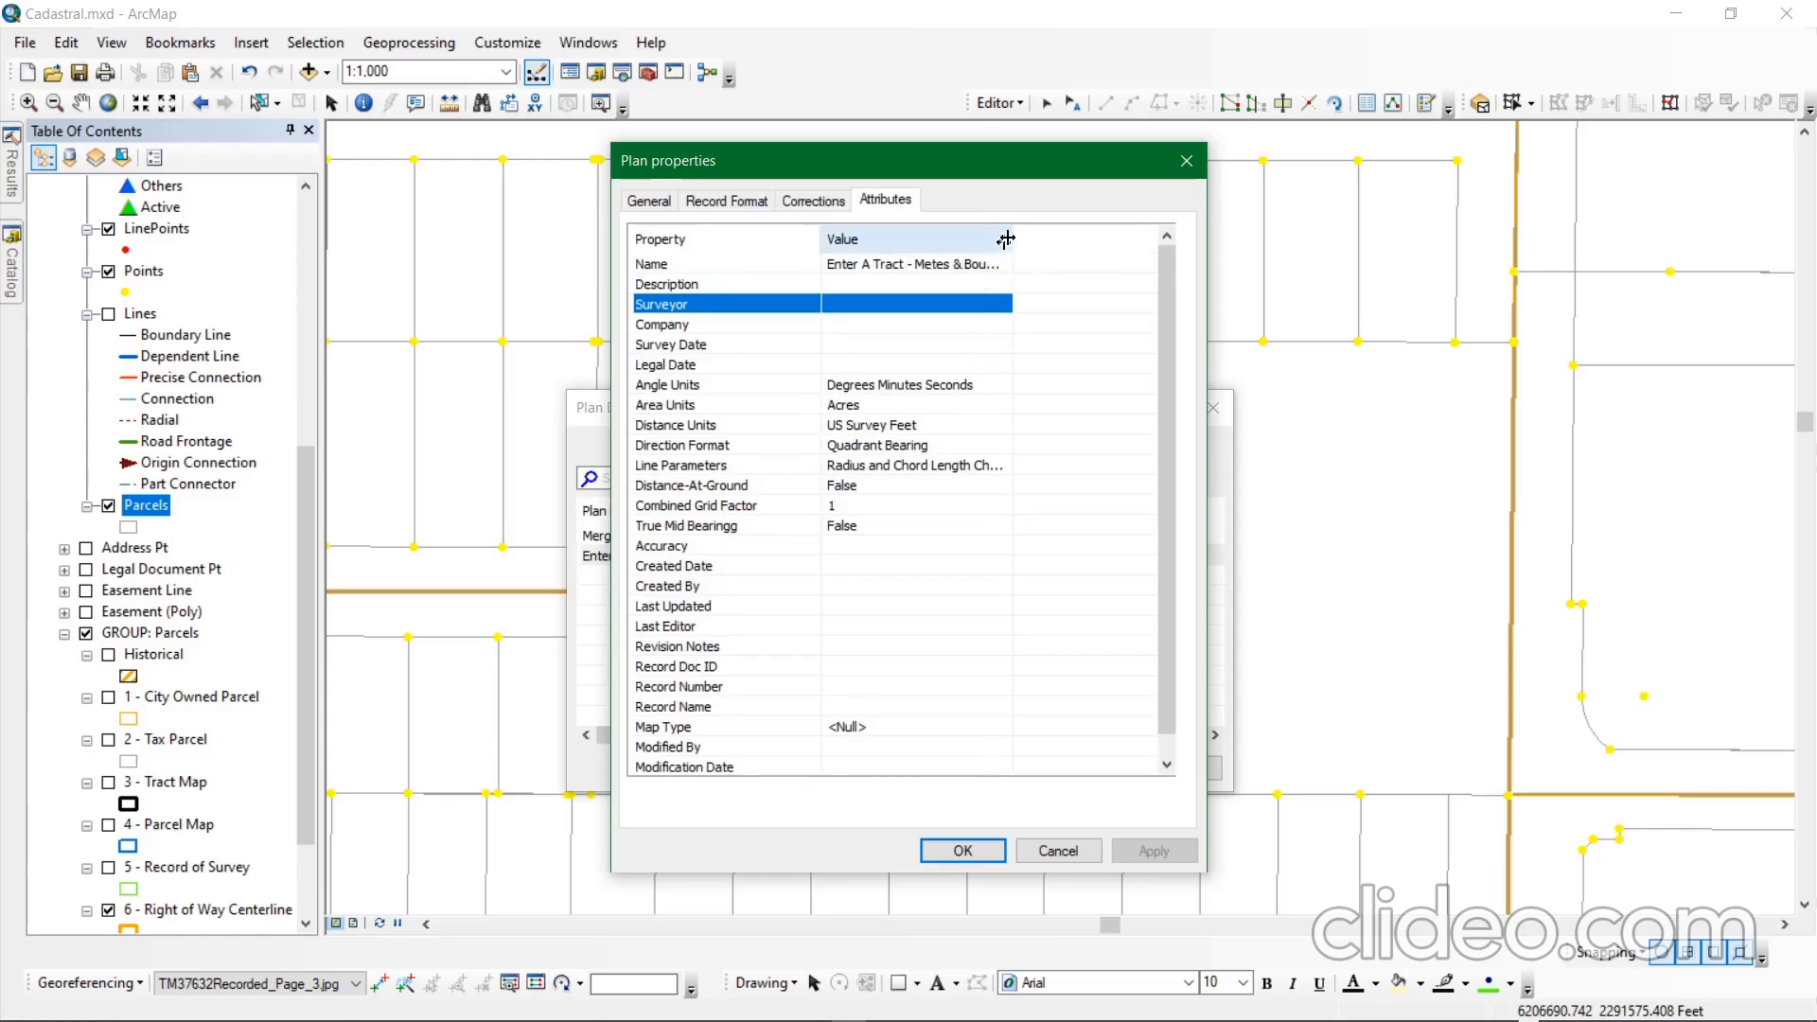
pyautogui.moveTo(1014, 237); pyautogui.dragTo(1103, 236)
pyautogui.click(1040, 269)
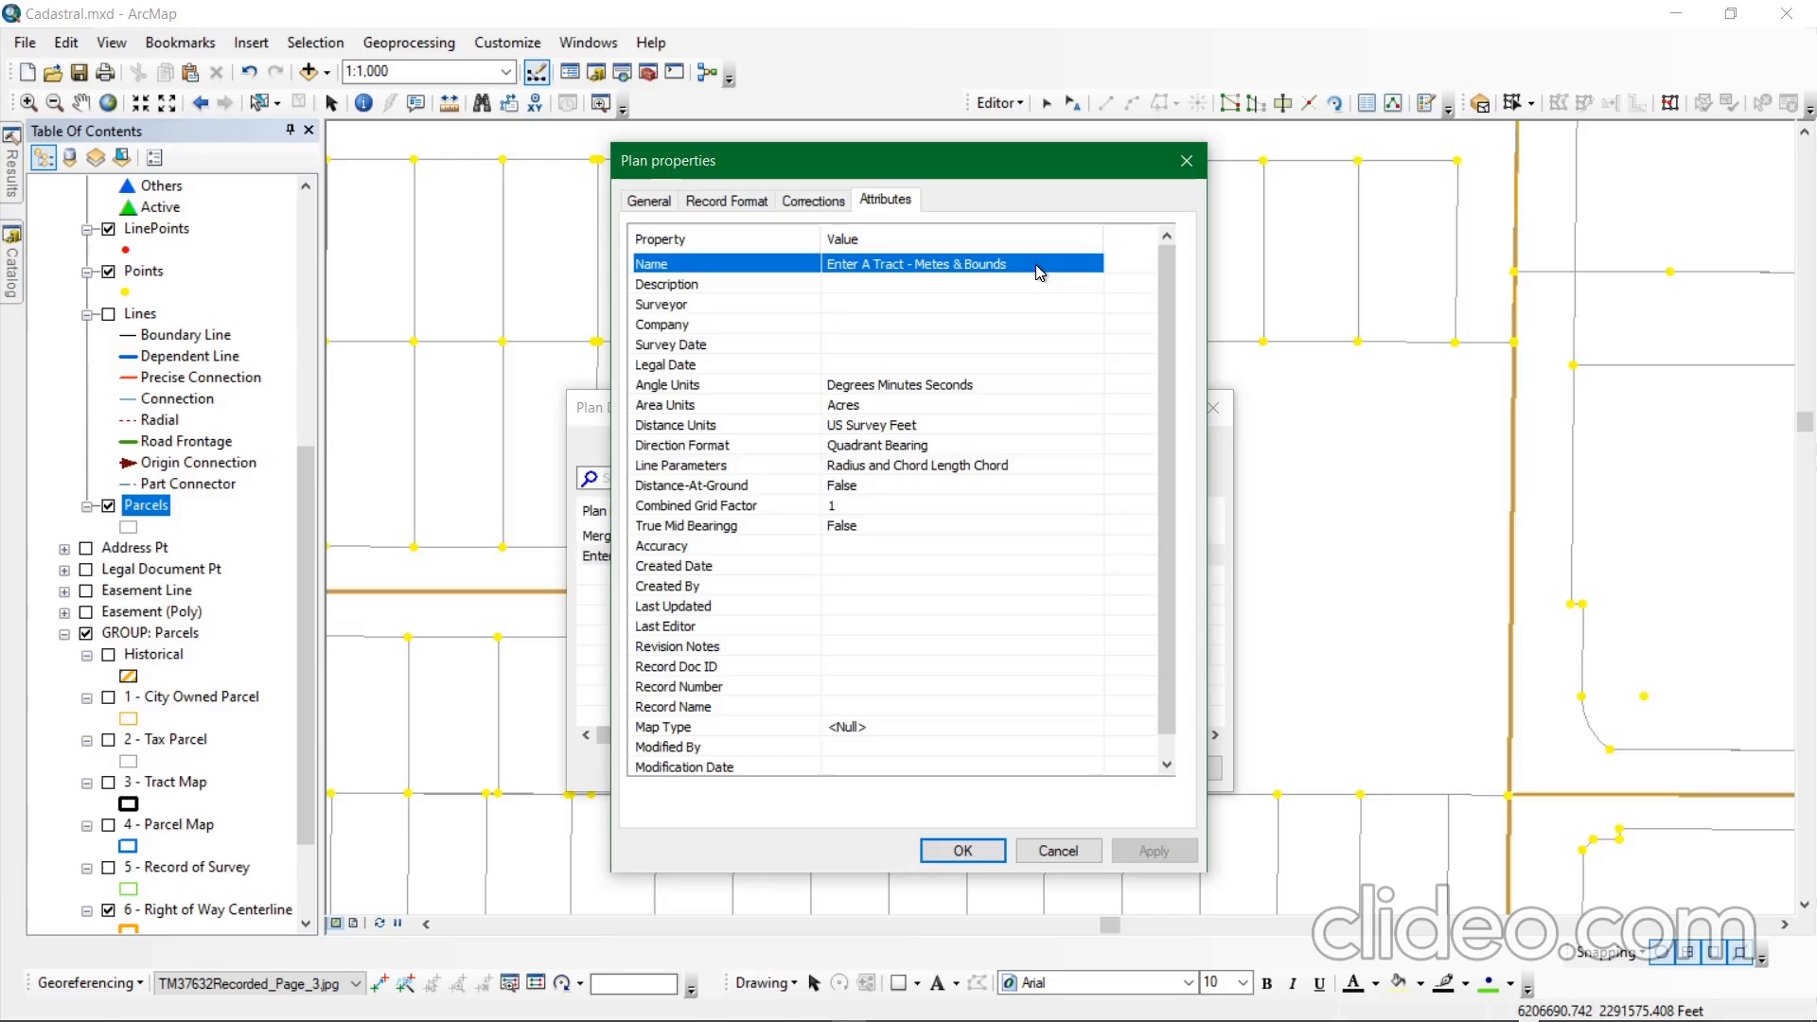
# Recheck the plan's corrections, record format and name, accept the properties, and close the Plan Directory.
pyautogui.click(799, 203)
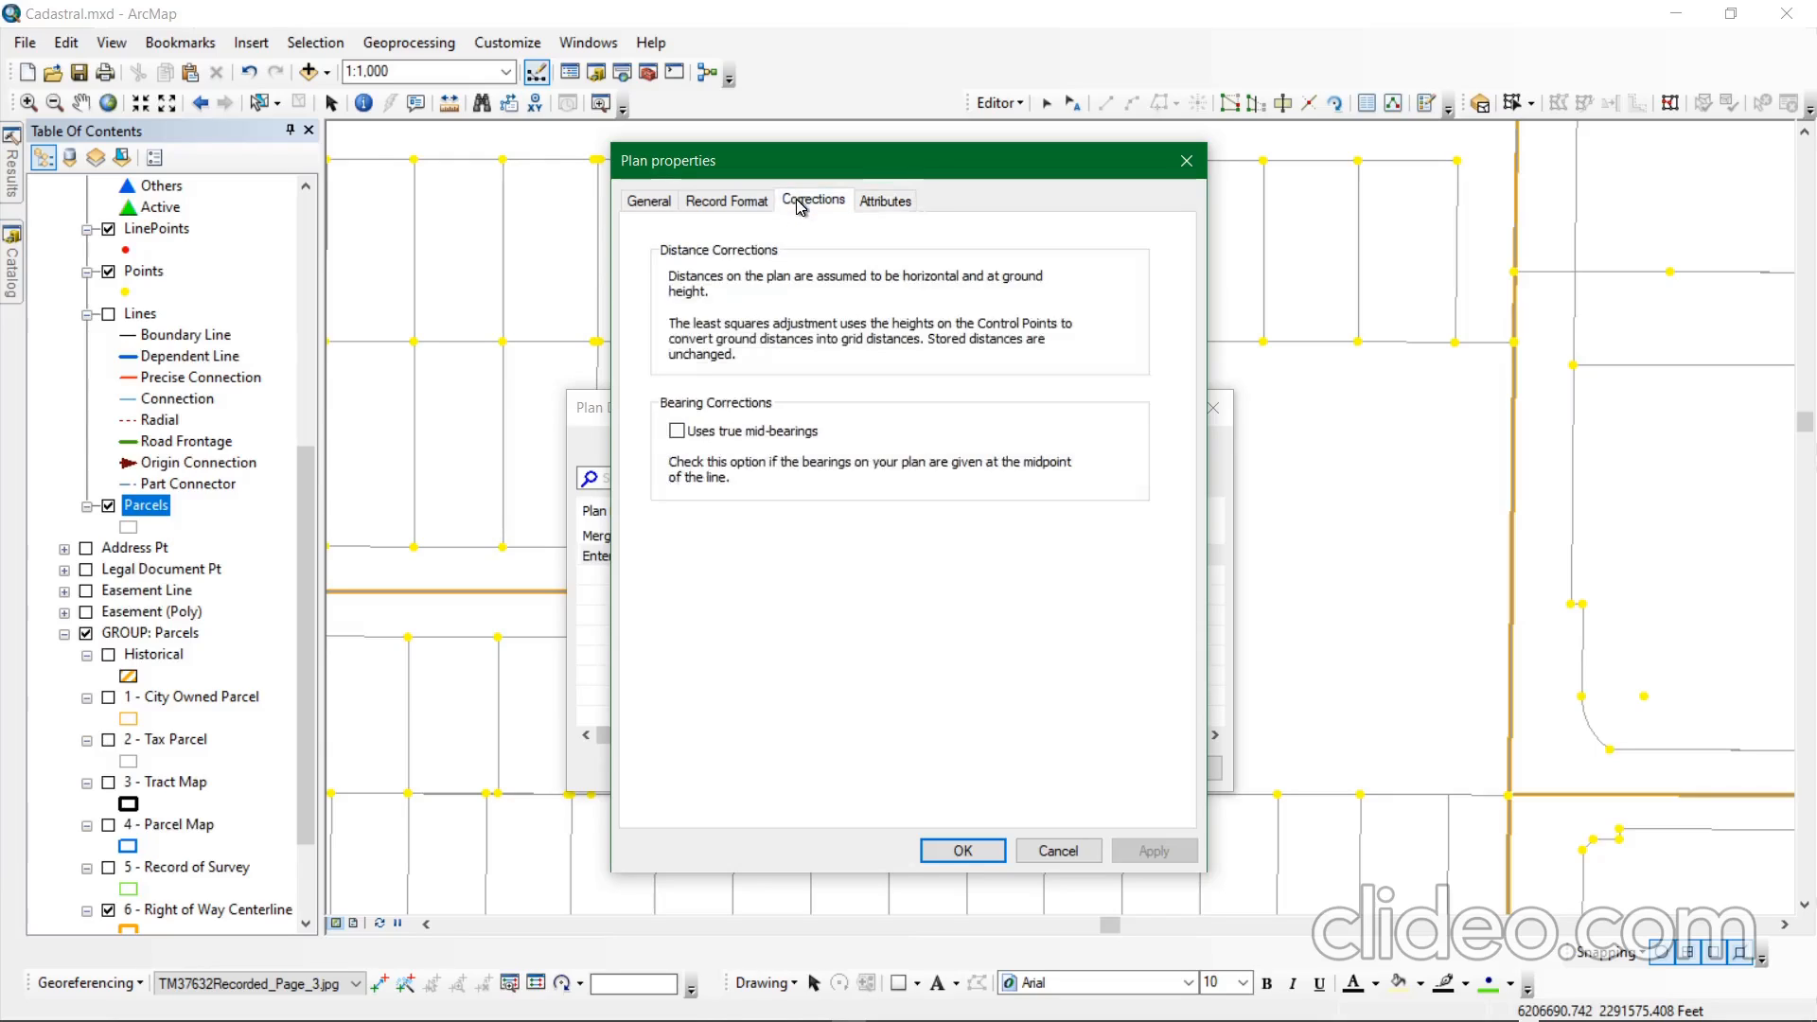
pyautogui.click(728, 203)
pyautogui.click(649, 202)
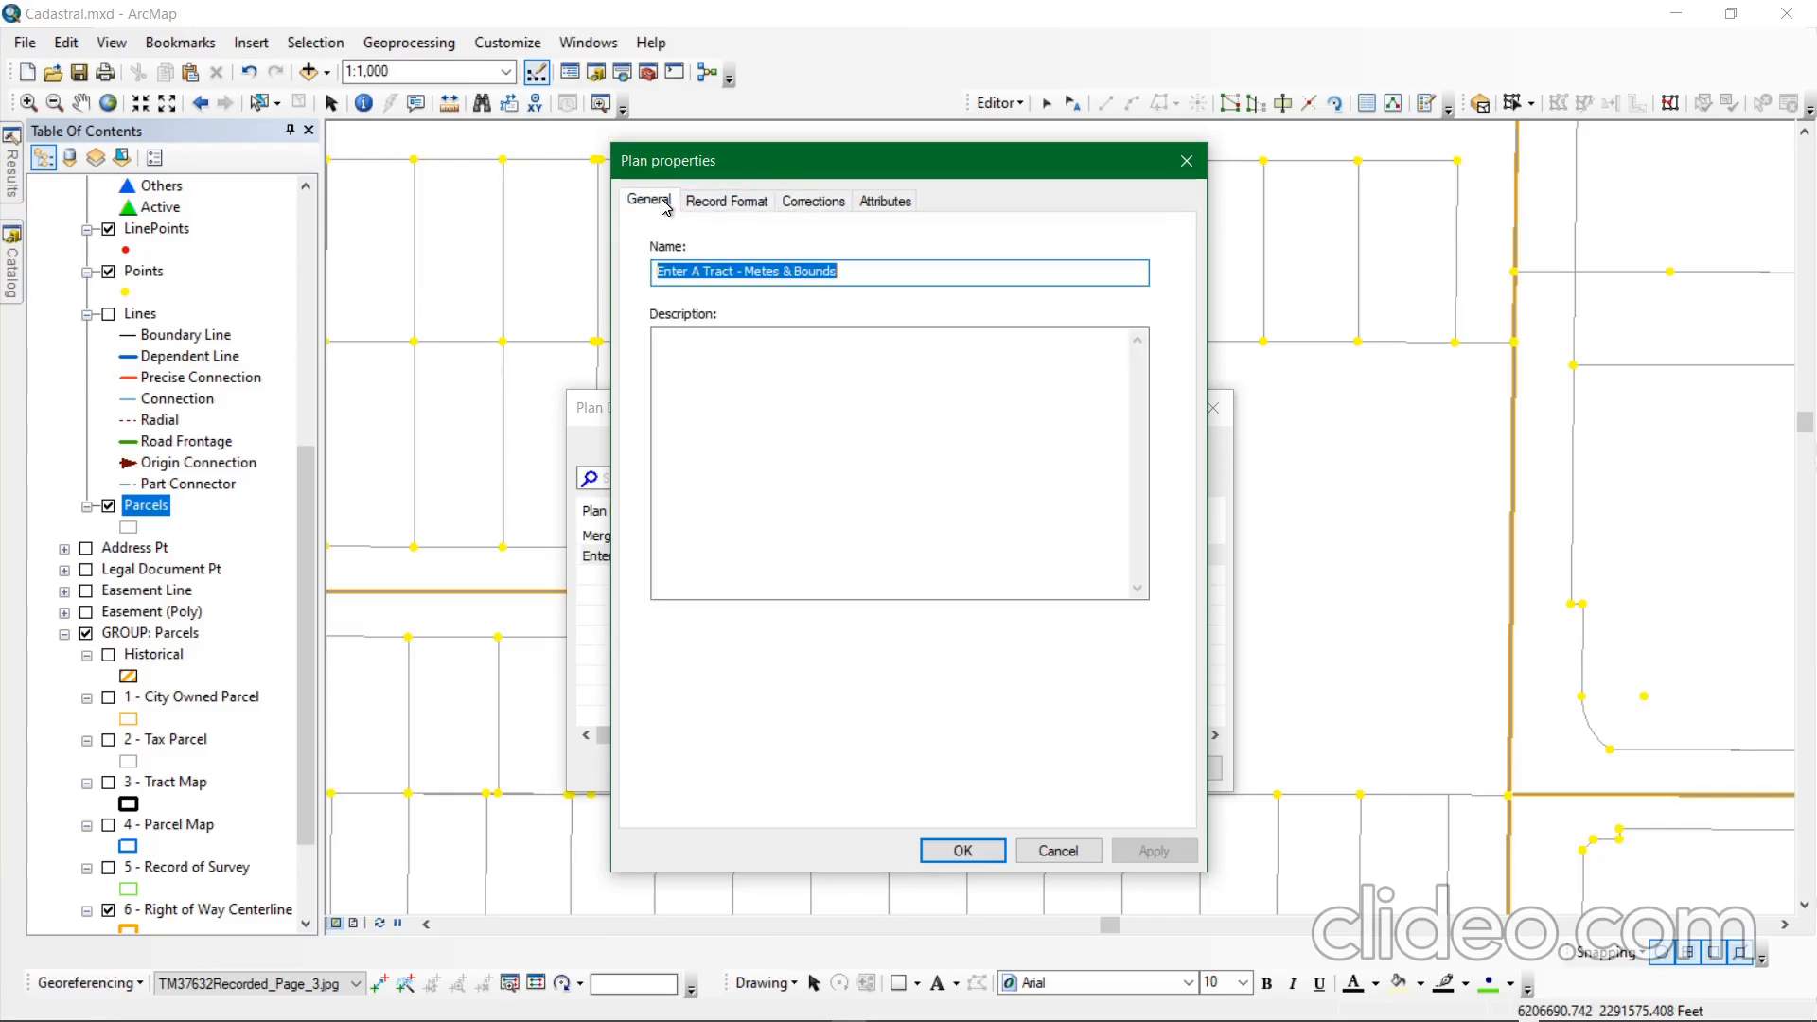
pyautogui.click(961, 850)
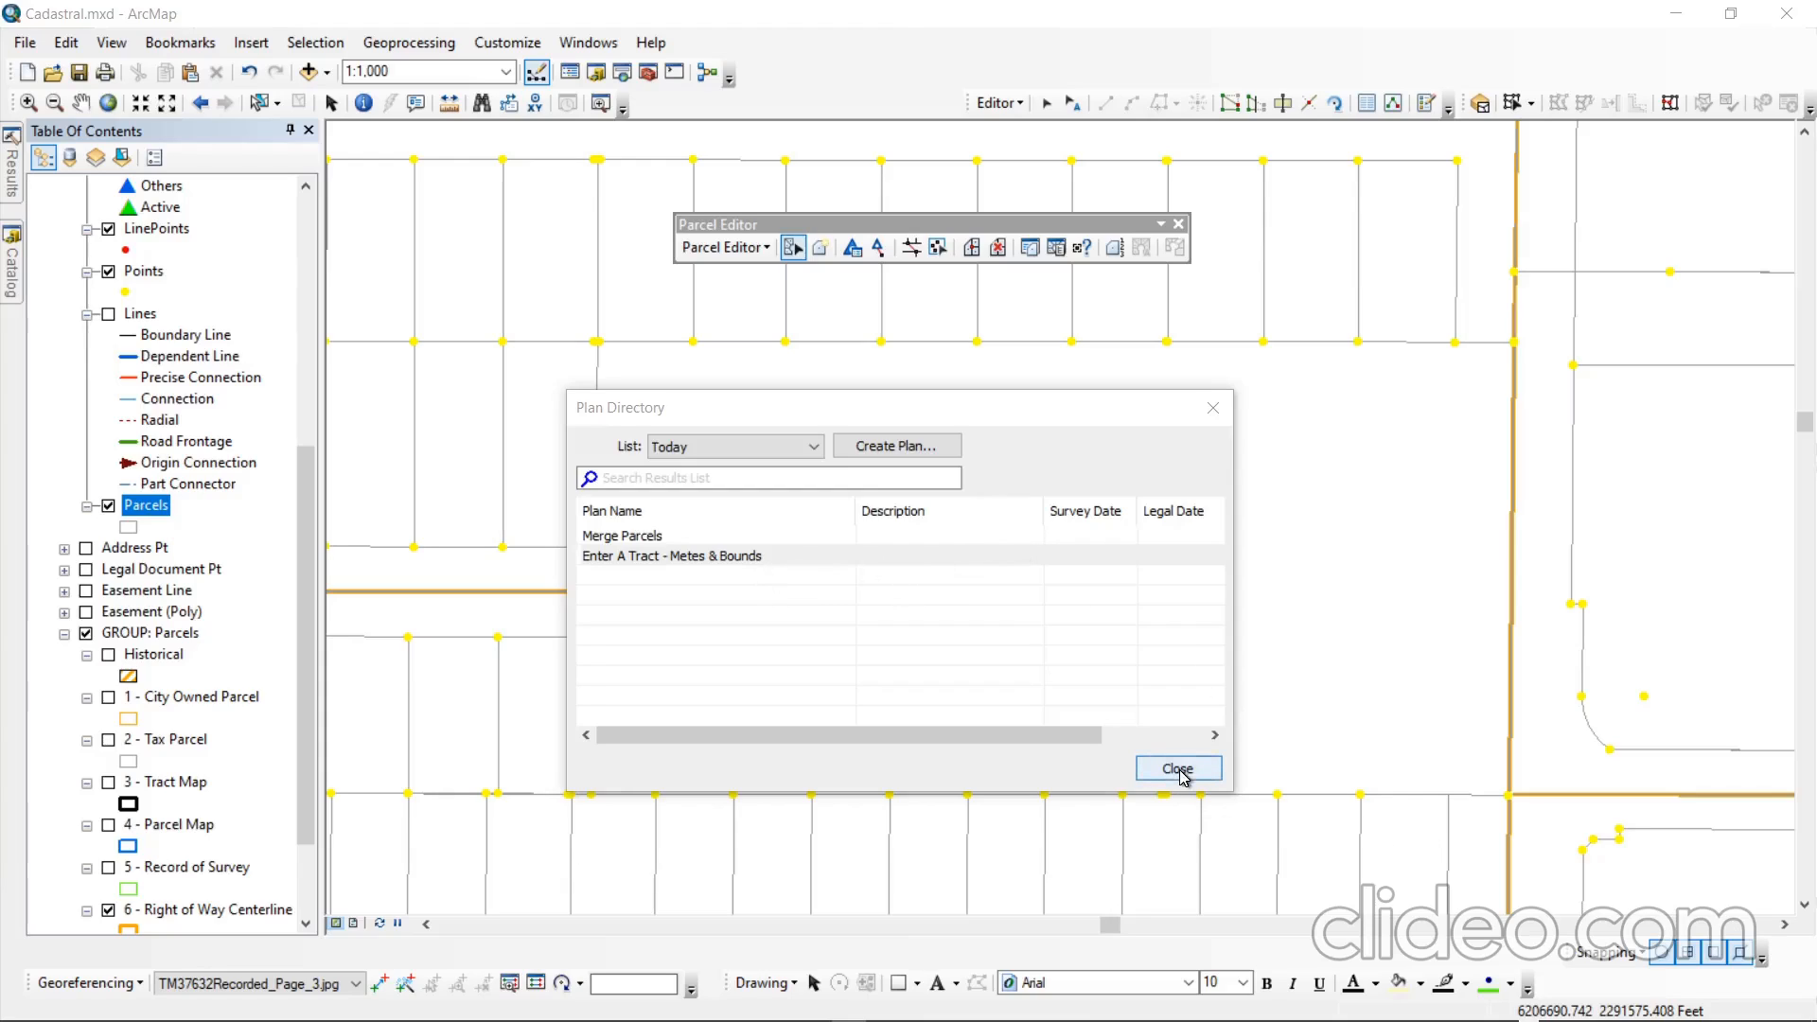
pyautogui.click(1181, 775)
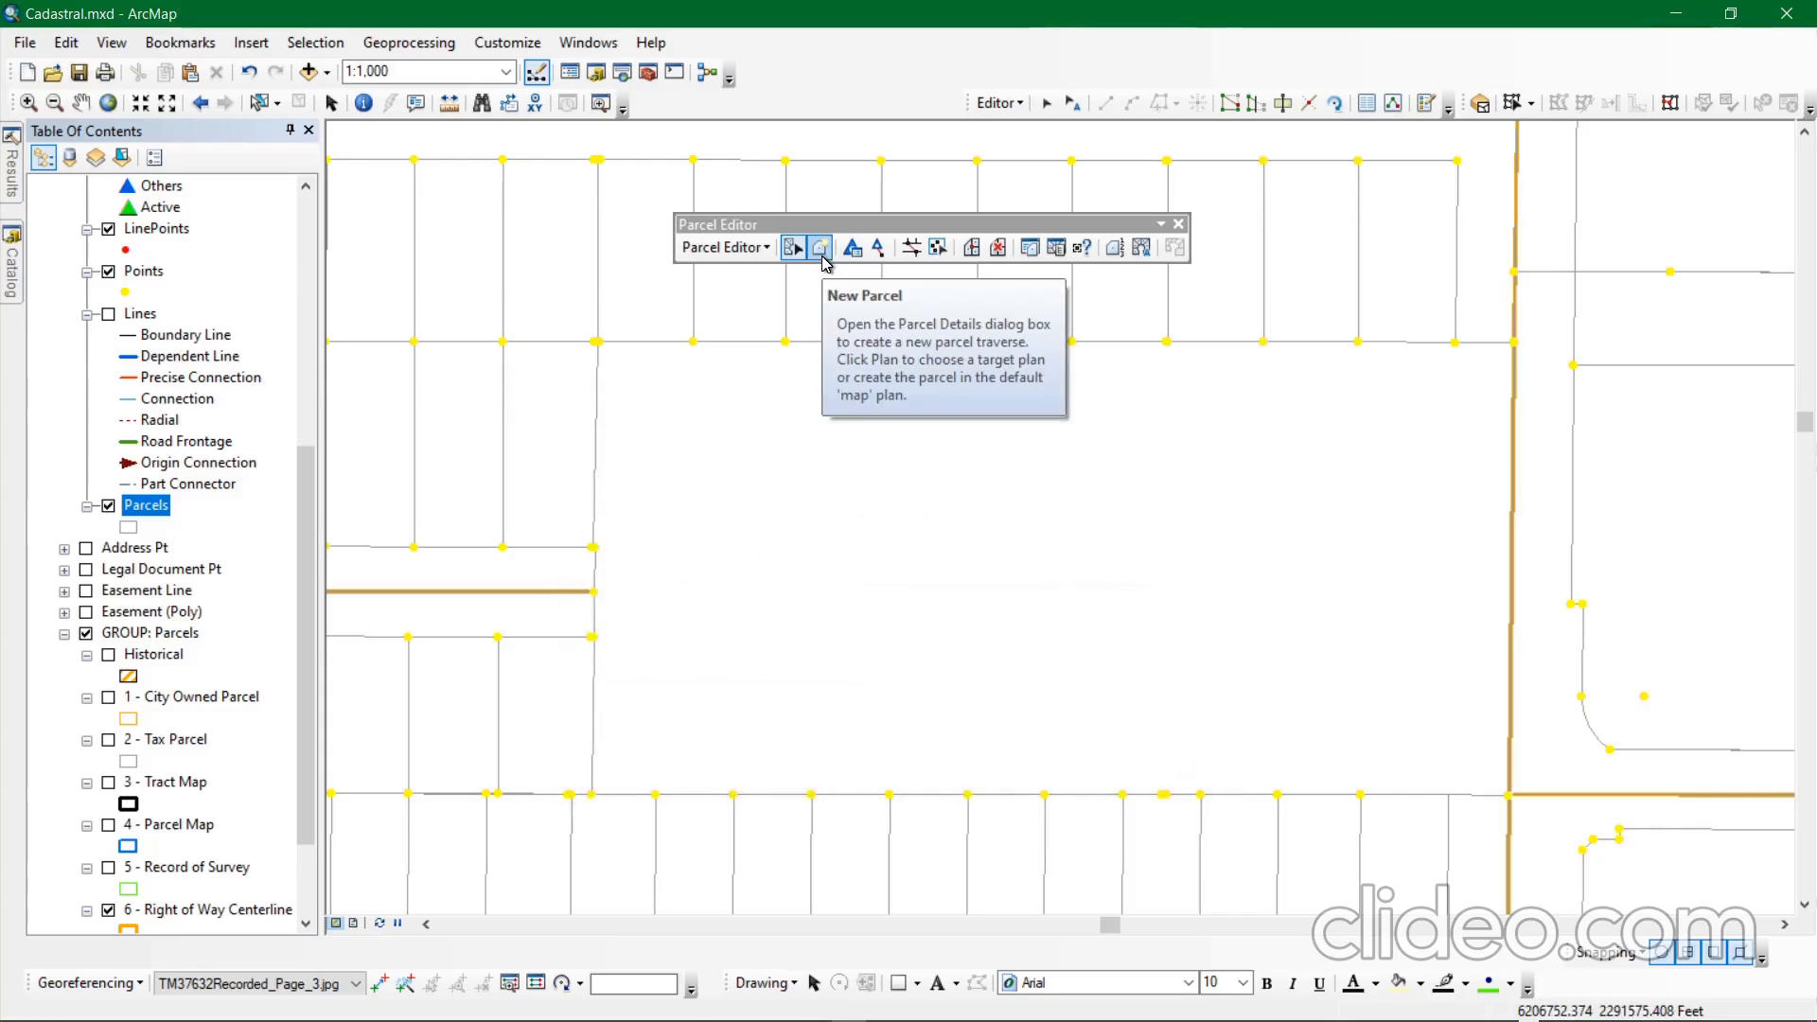
# Start a new parcel and try to assign it to the Enter A Tract - Metes & Bounds plan.
pyautogui.click(821, 250)
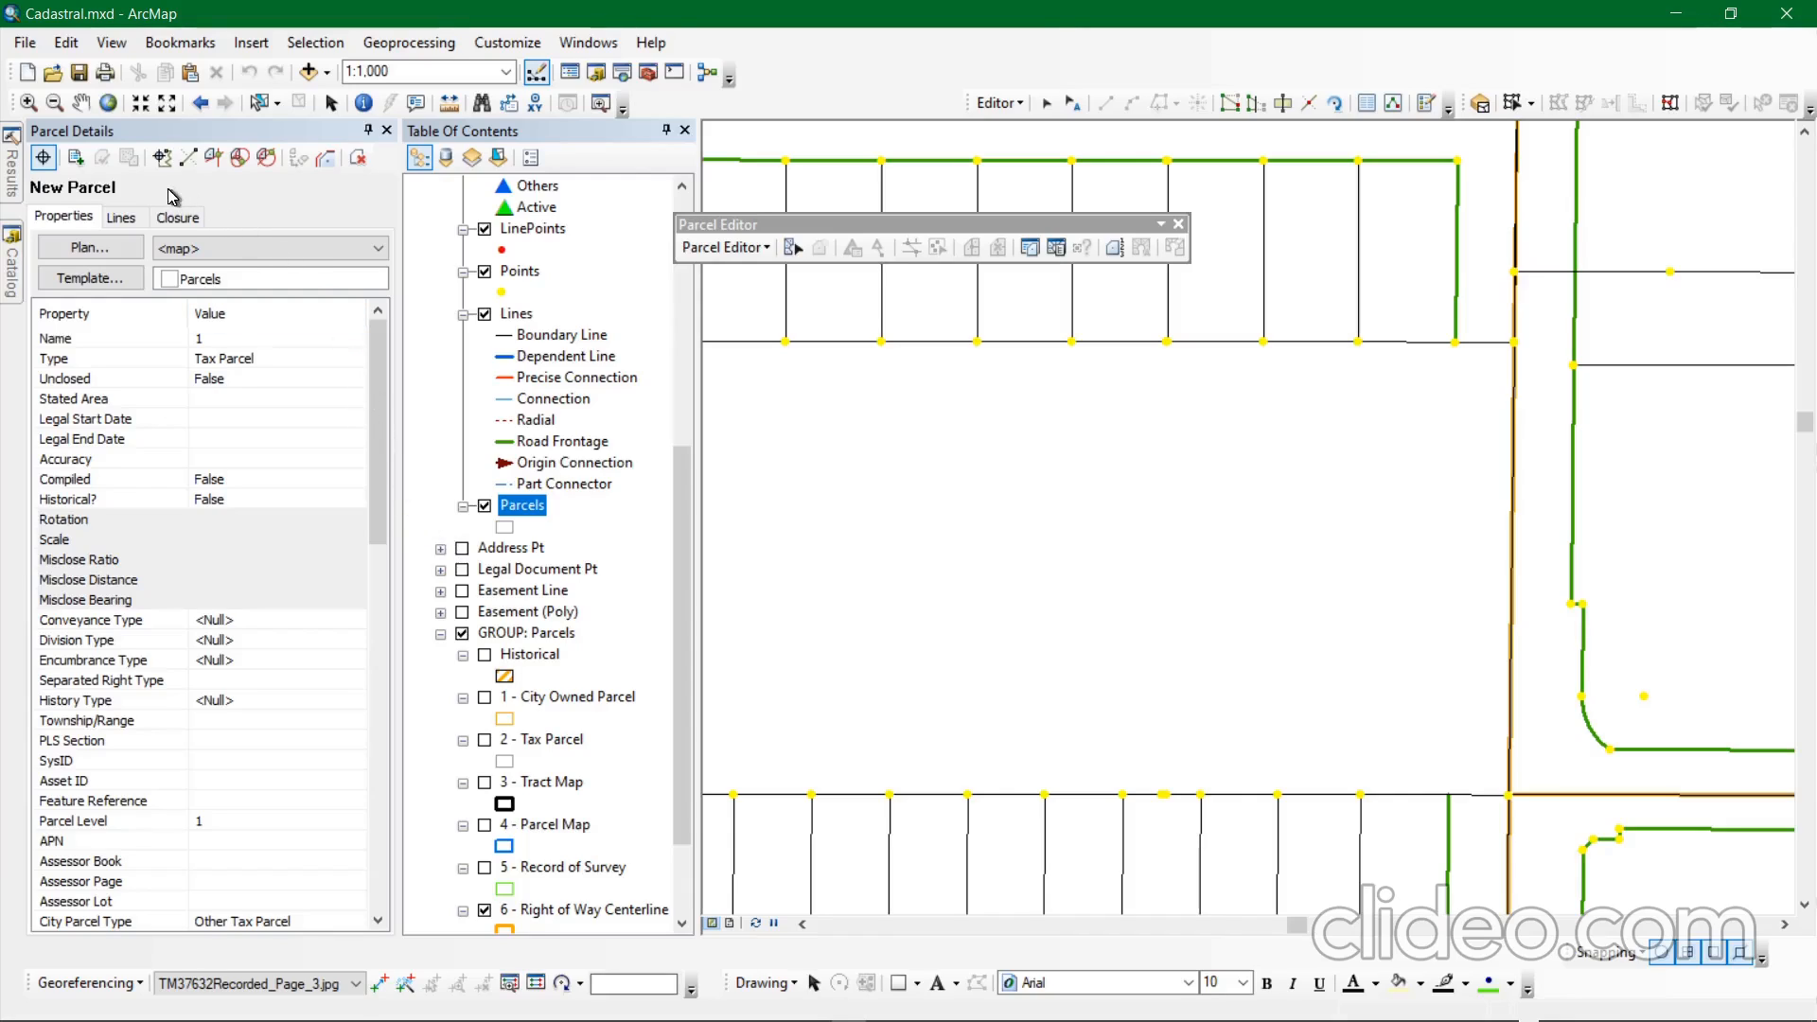
pyautogui.click(116, 251)
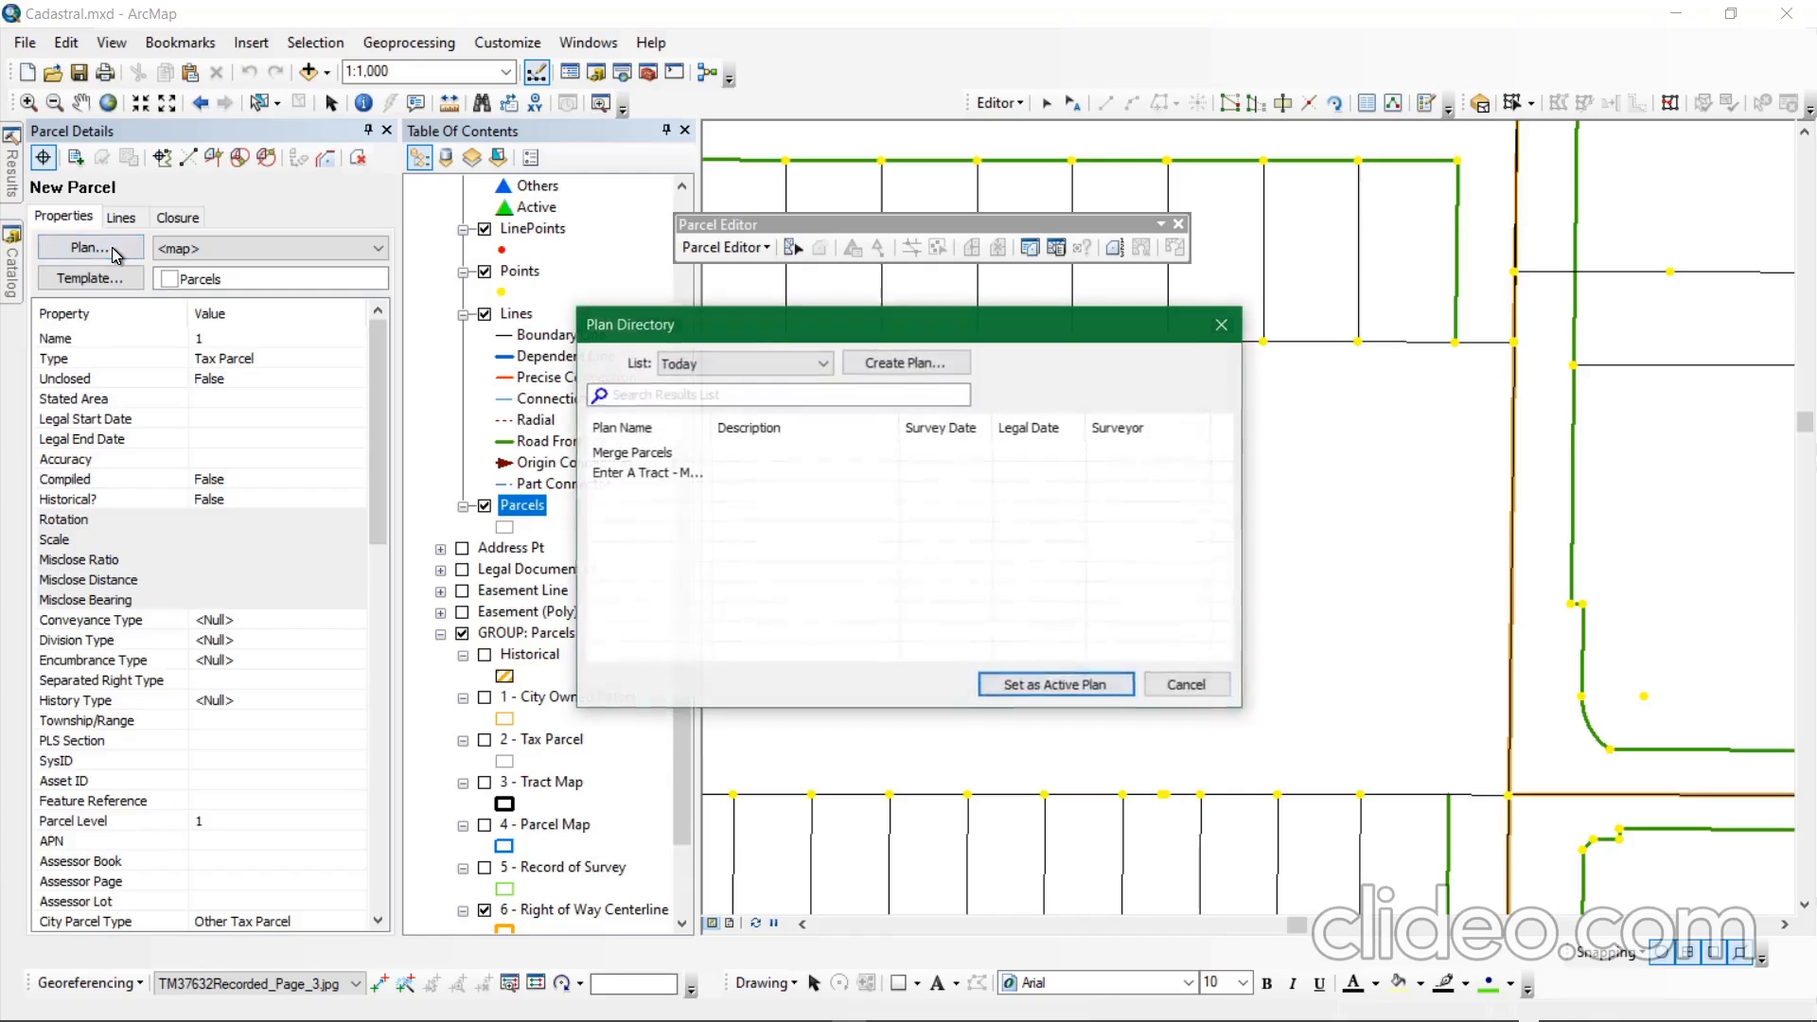
pyautogui.click(651, 472)
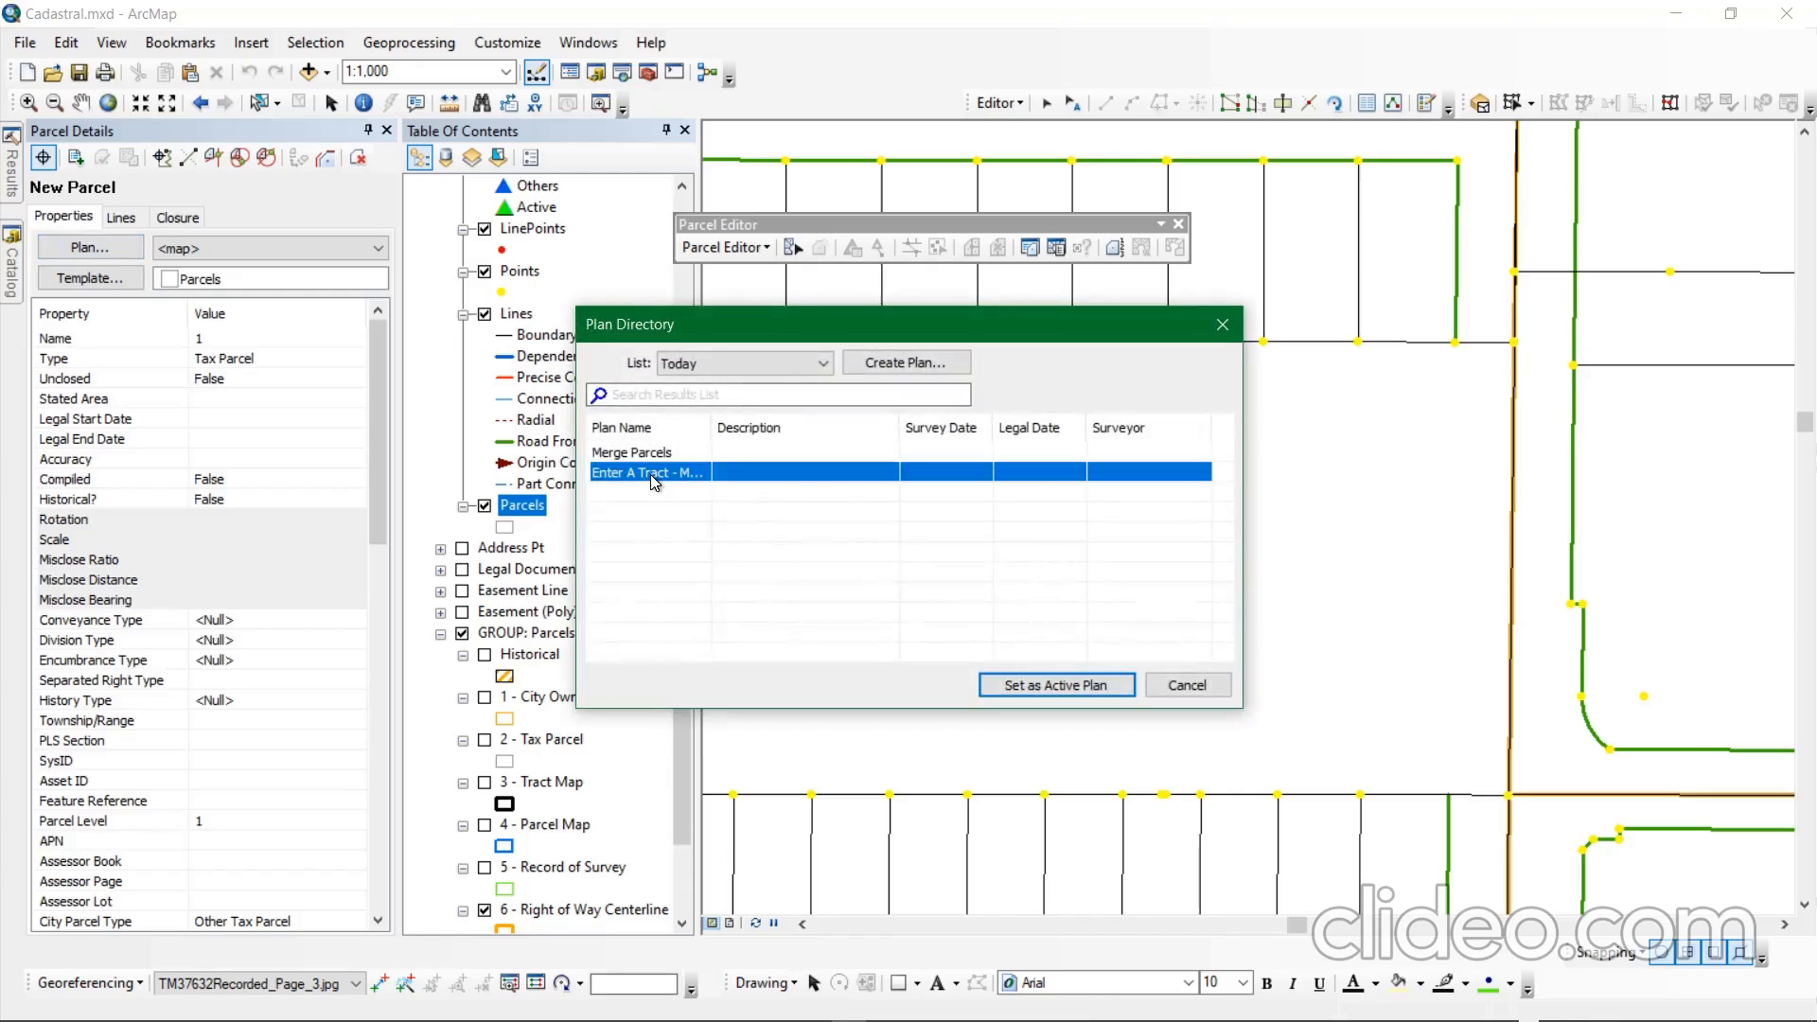
pyautogui.click(1191, 685)
pyautogui.click(217, 248)
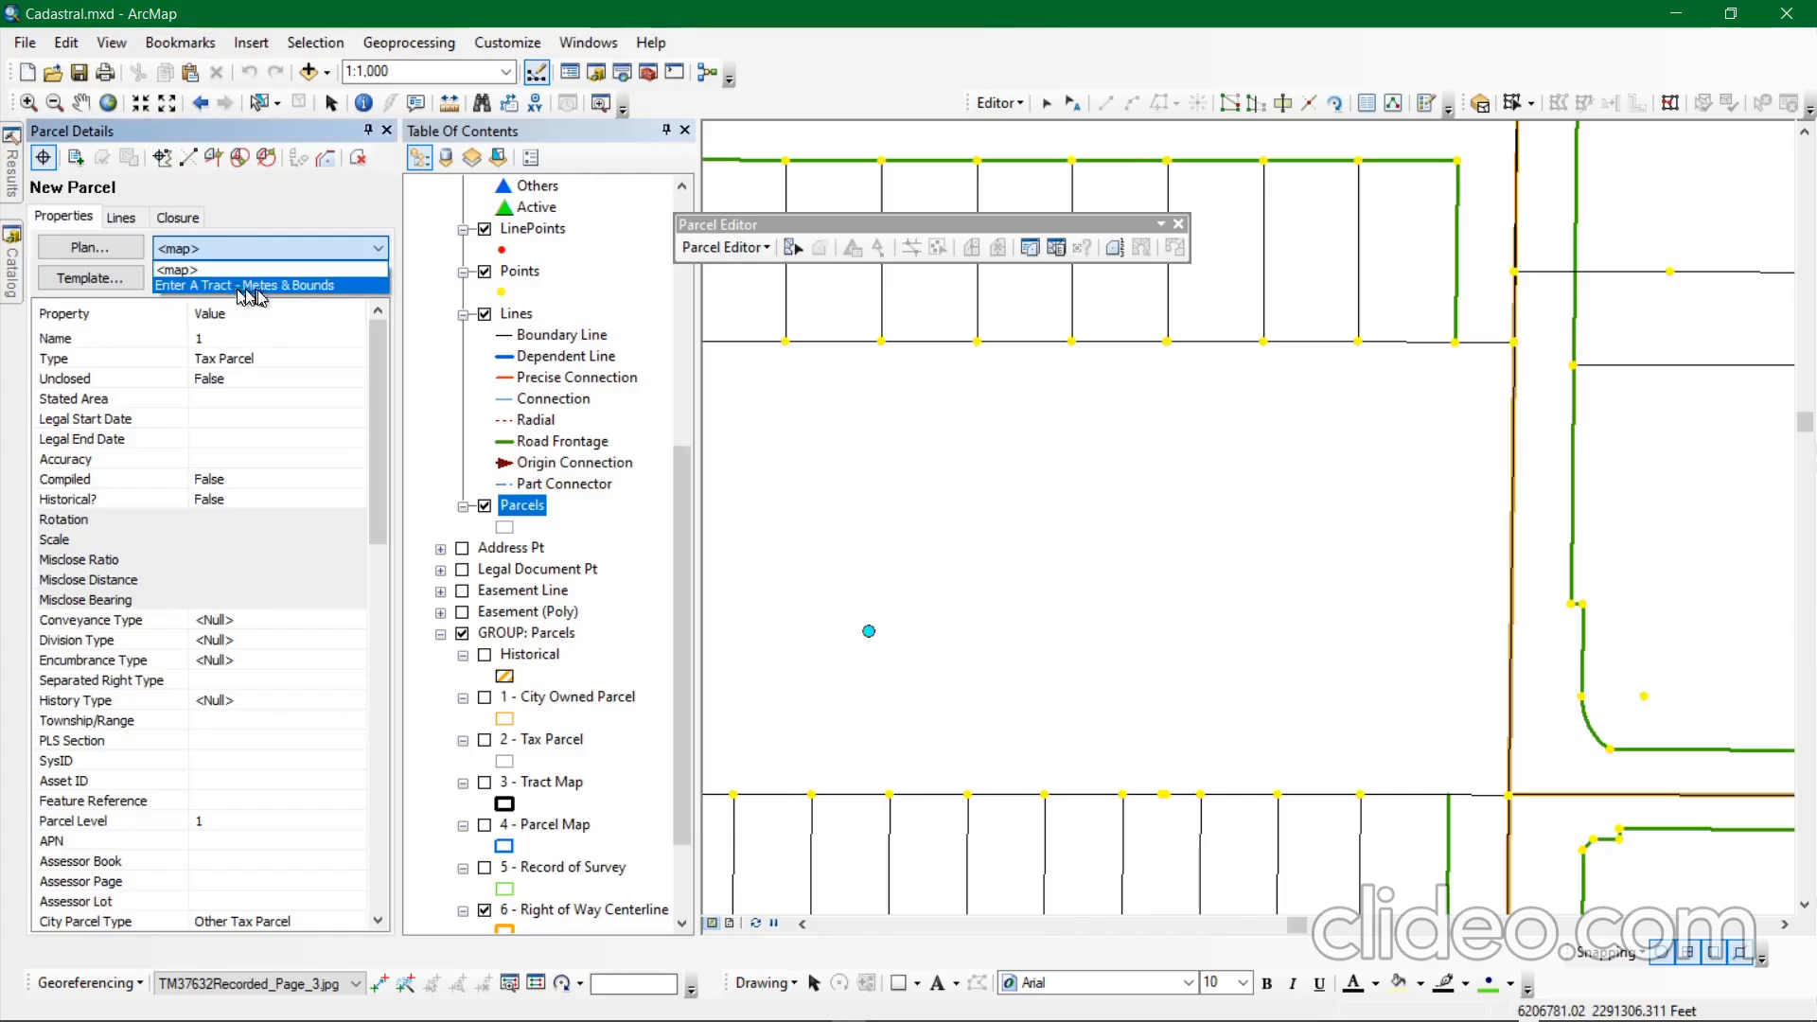
pyautogui.click(336, 285)
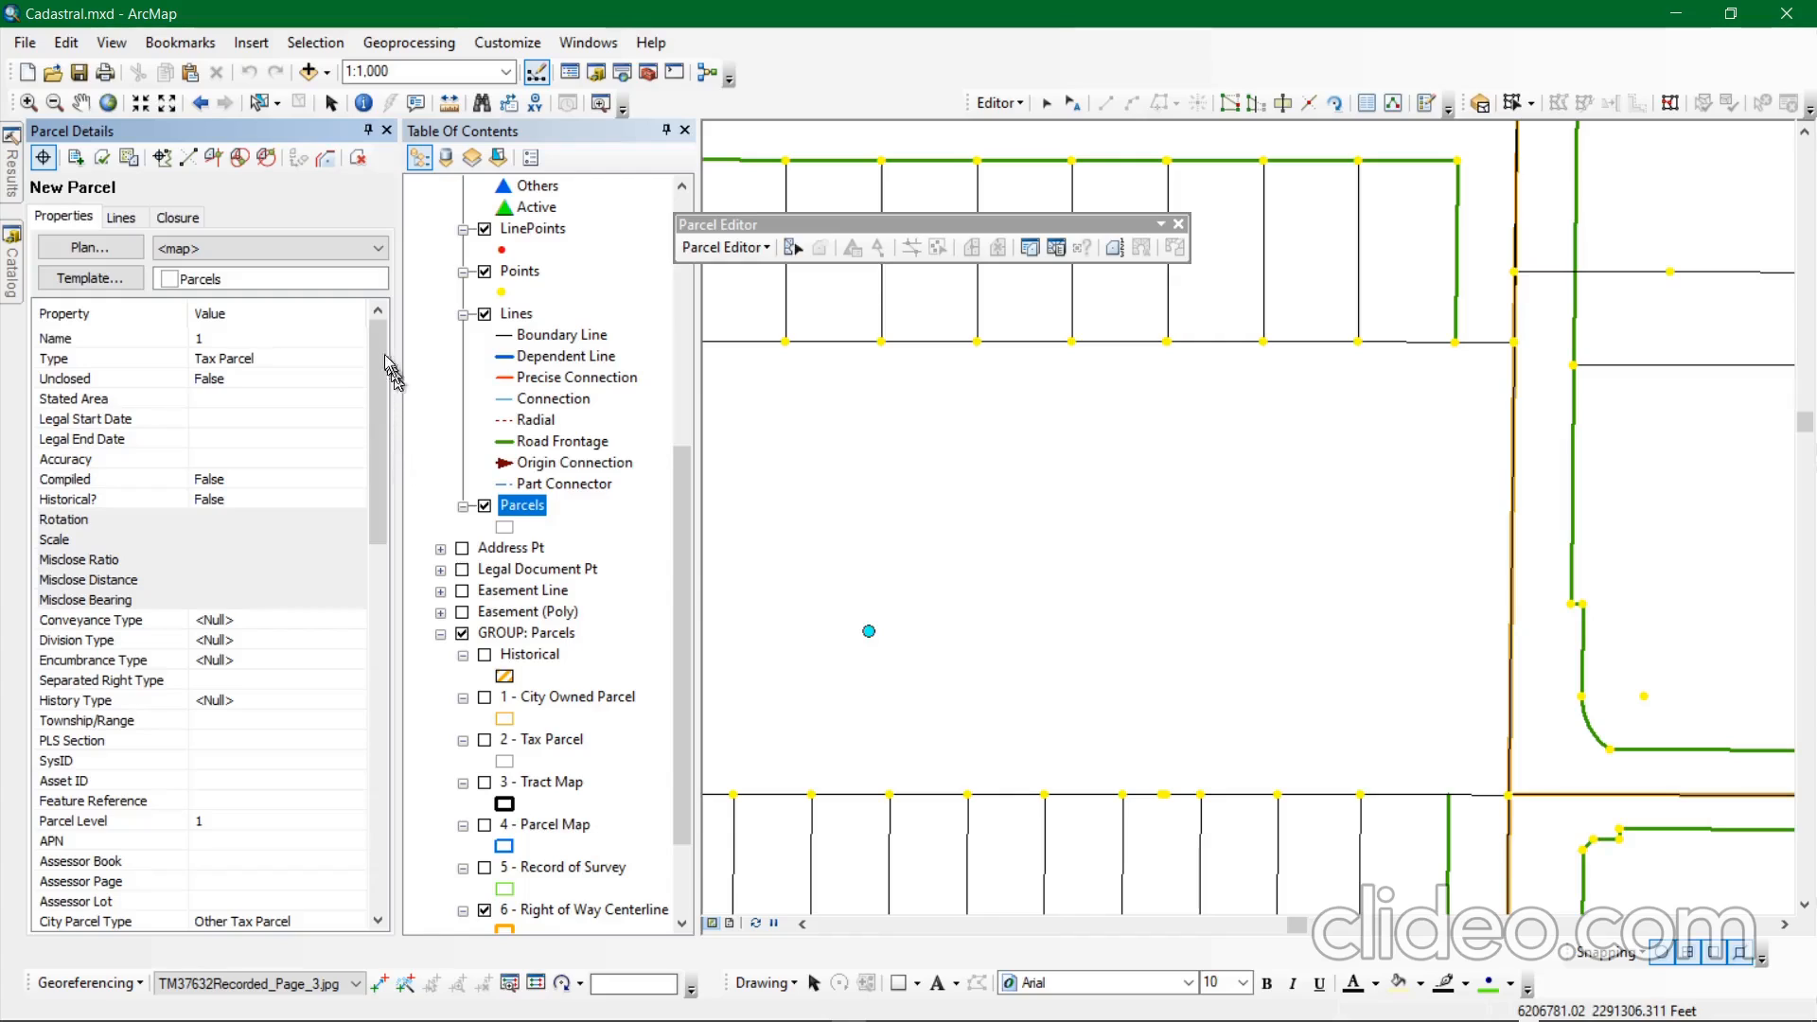
# Show the scanned map TM37632Recorded_Page_3.jpg around Parcel 2 and narrow the Parcel Details pane.
pyautogui.moveTo(388, 364); pyautogui.dragTo(370, 267)
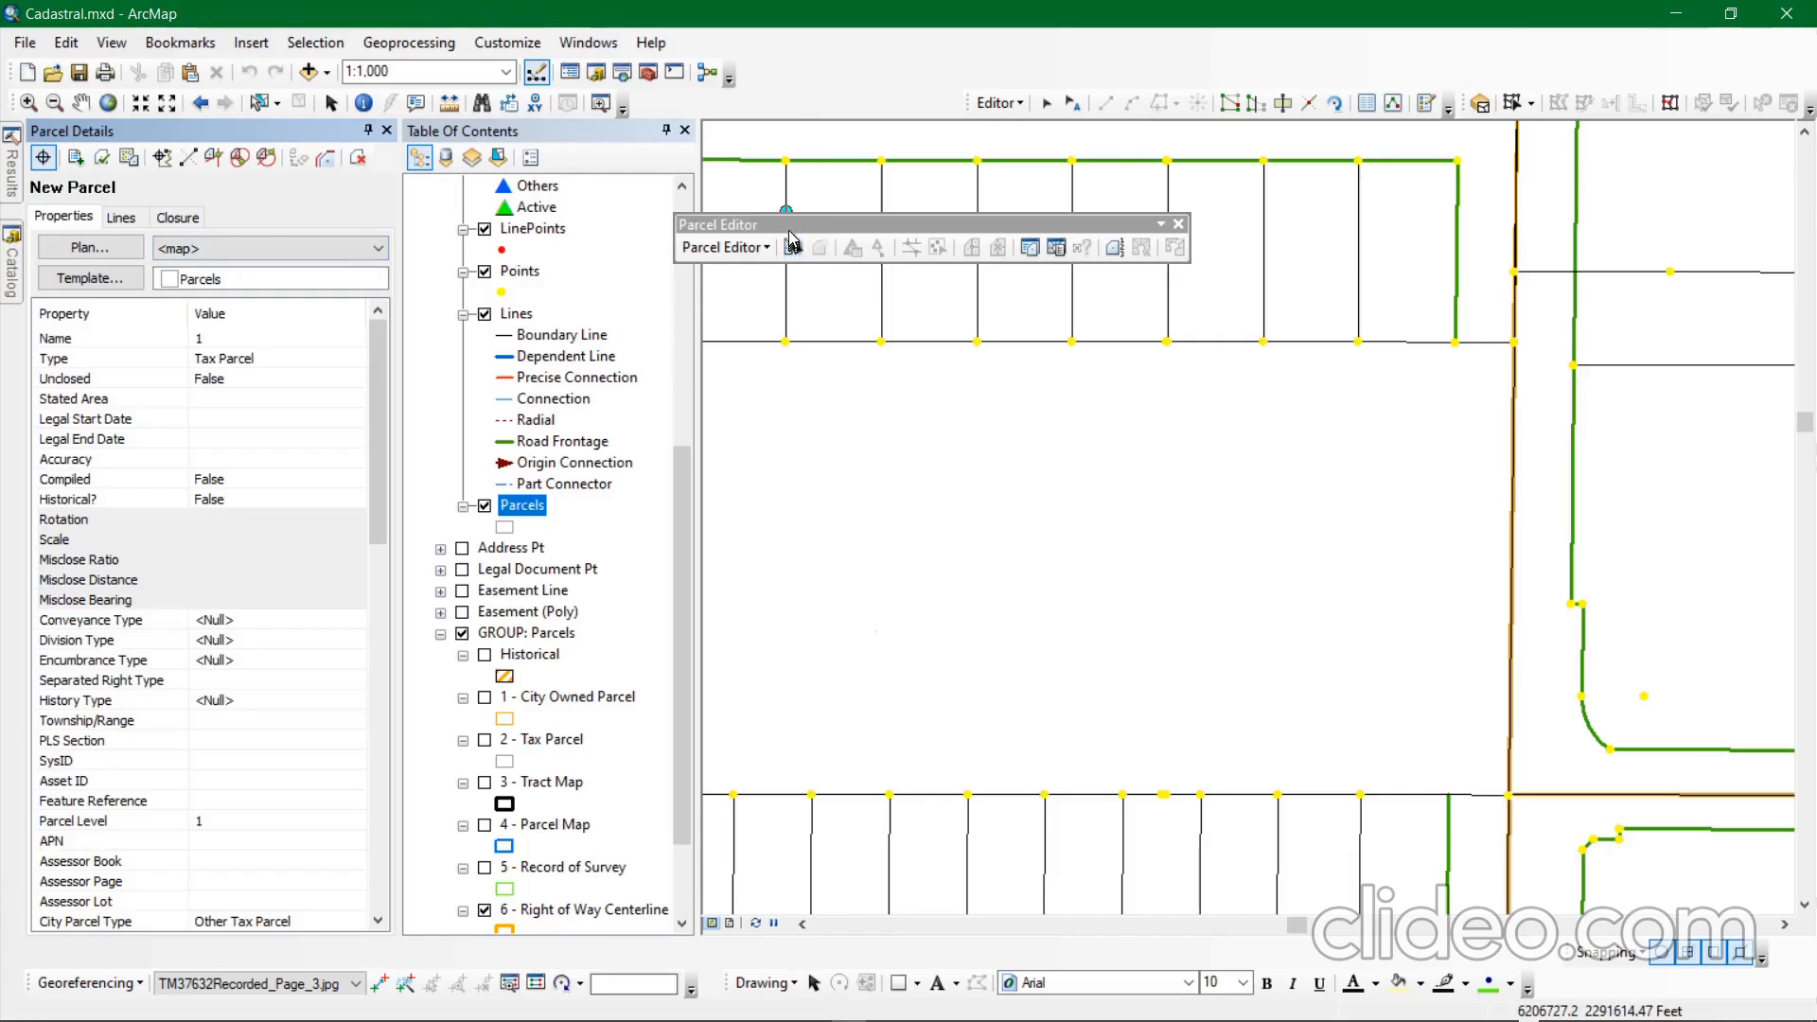
pyautogui.moveTo(791, 231); pyautogui.dragTo(908, 200)
pyautogui.scroll(2, 1462, 494)
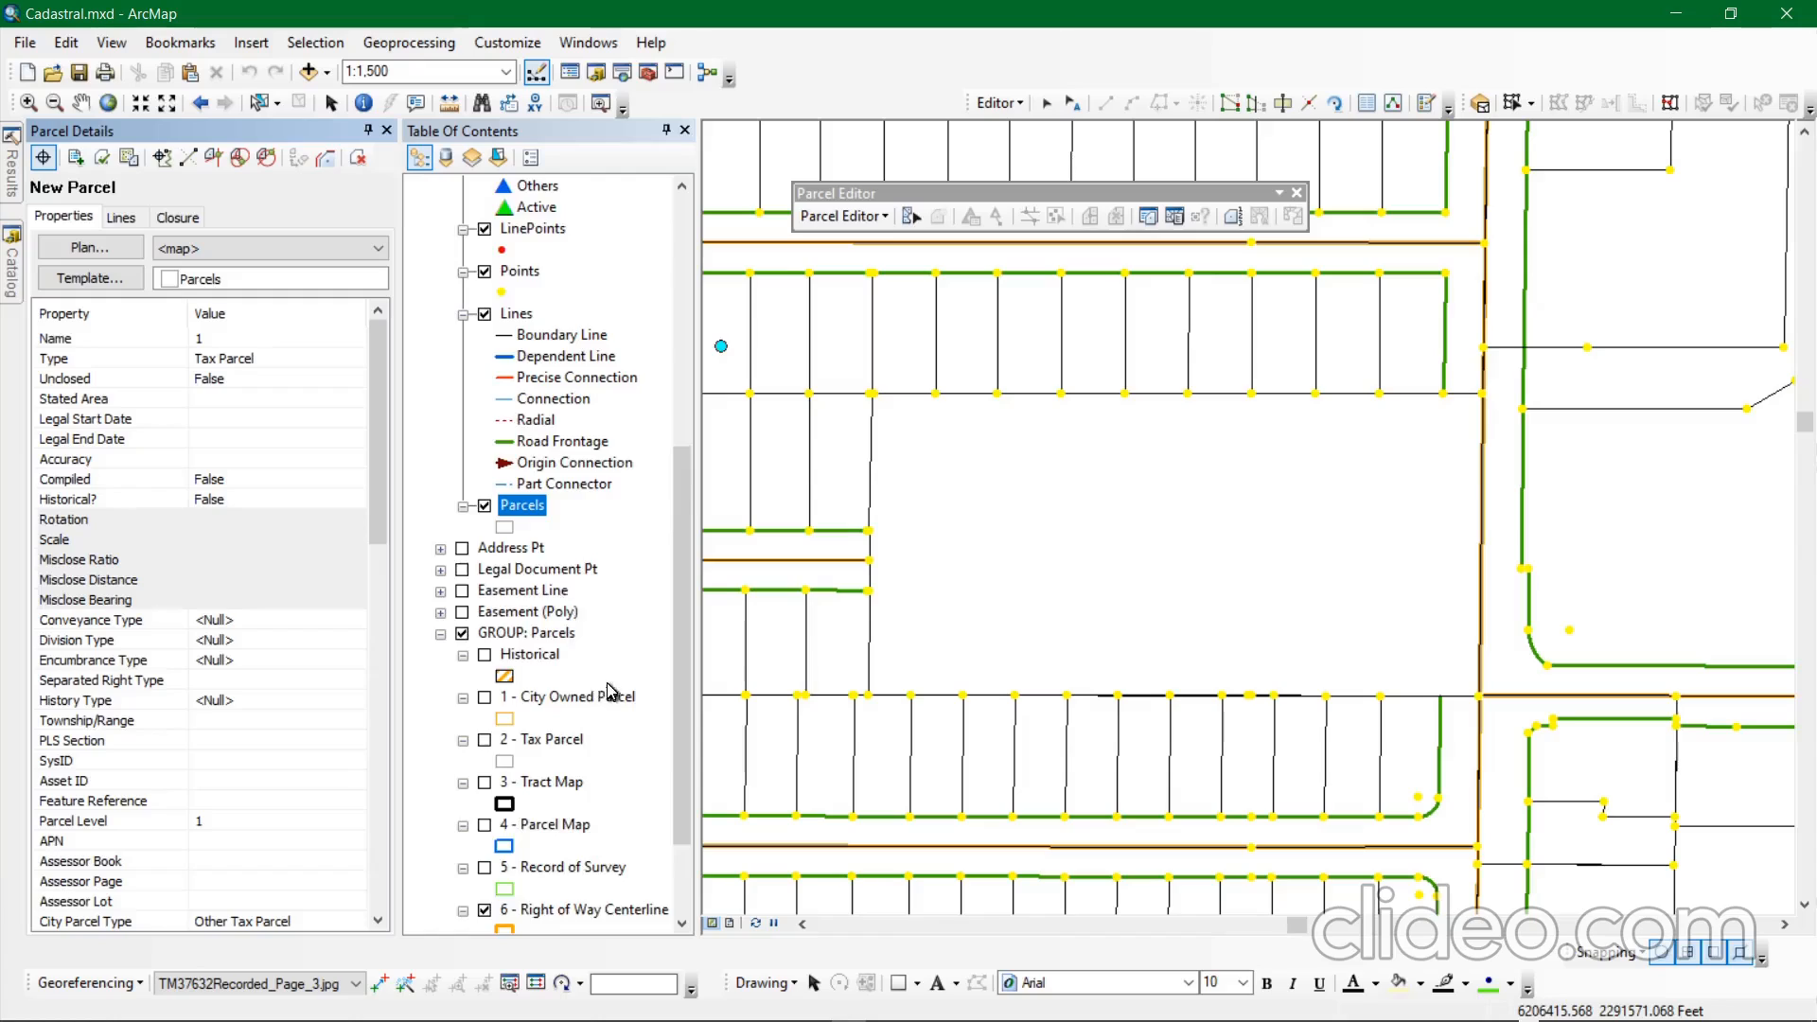
pyautogui.scroll(-2, 607, 698)
pyautogui.click(462, 890)
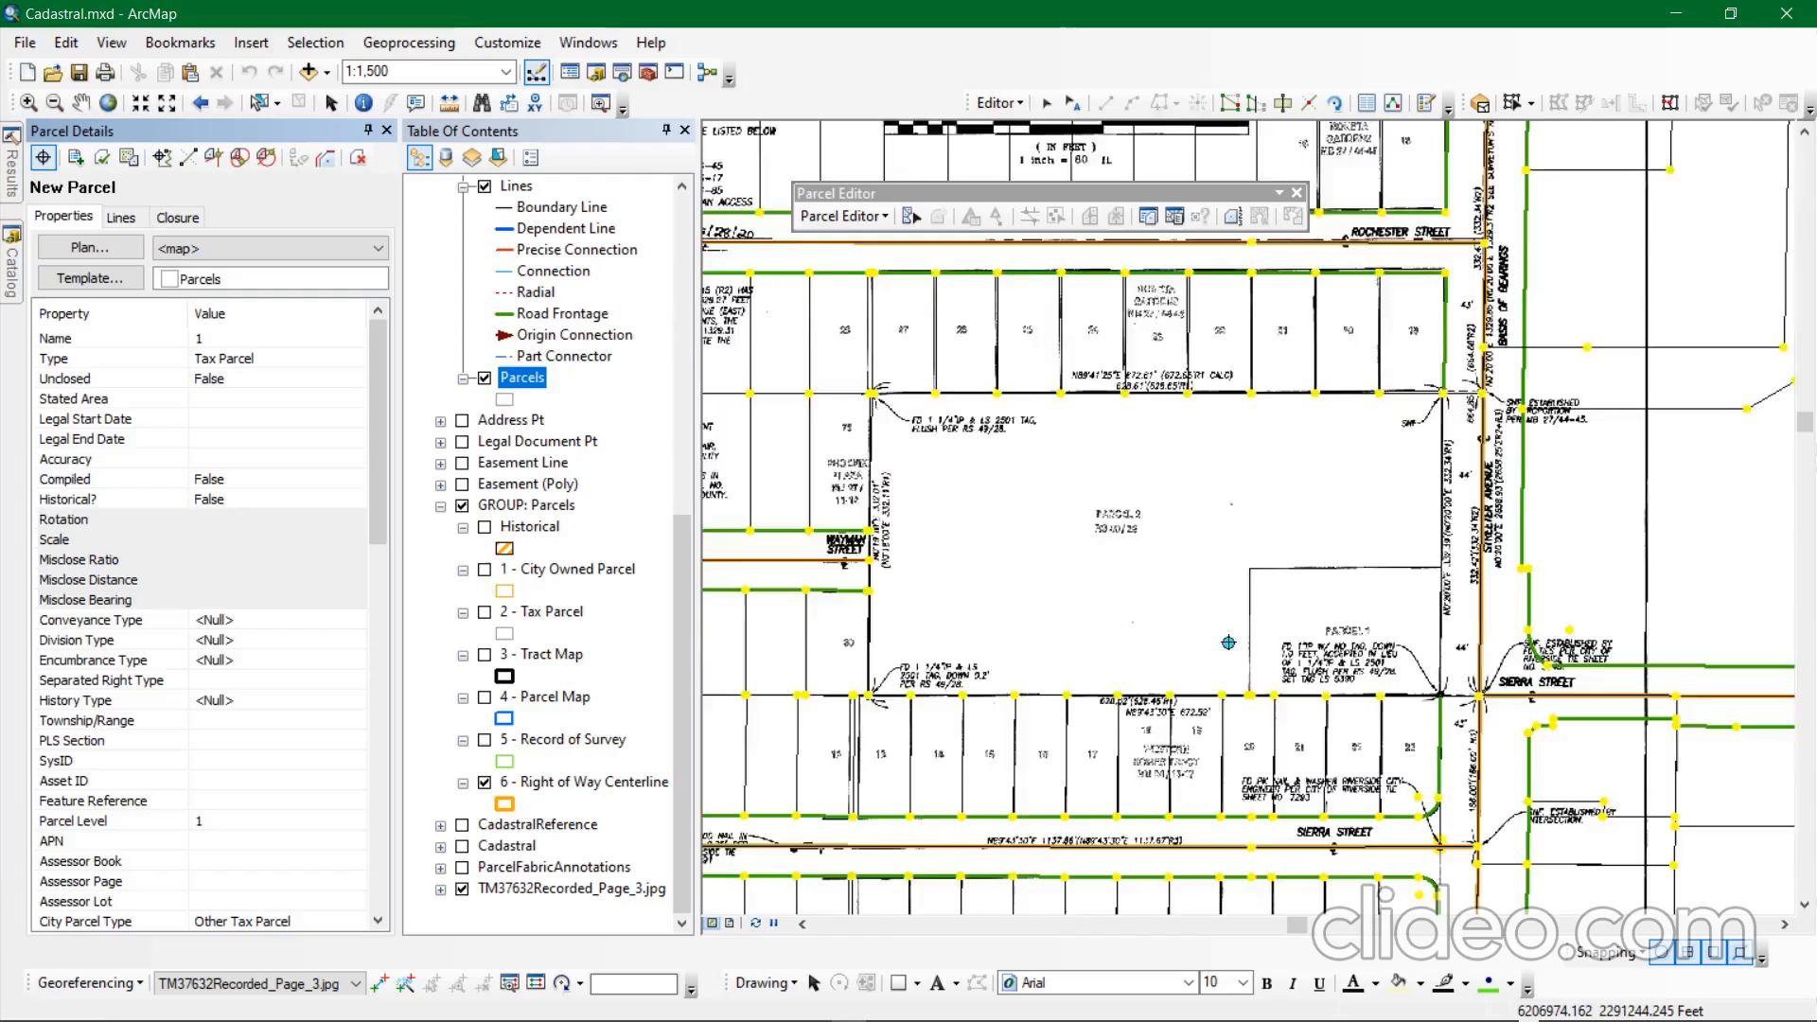
pyautogui.scroll(-1, 1188, 597)
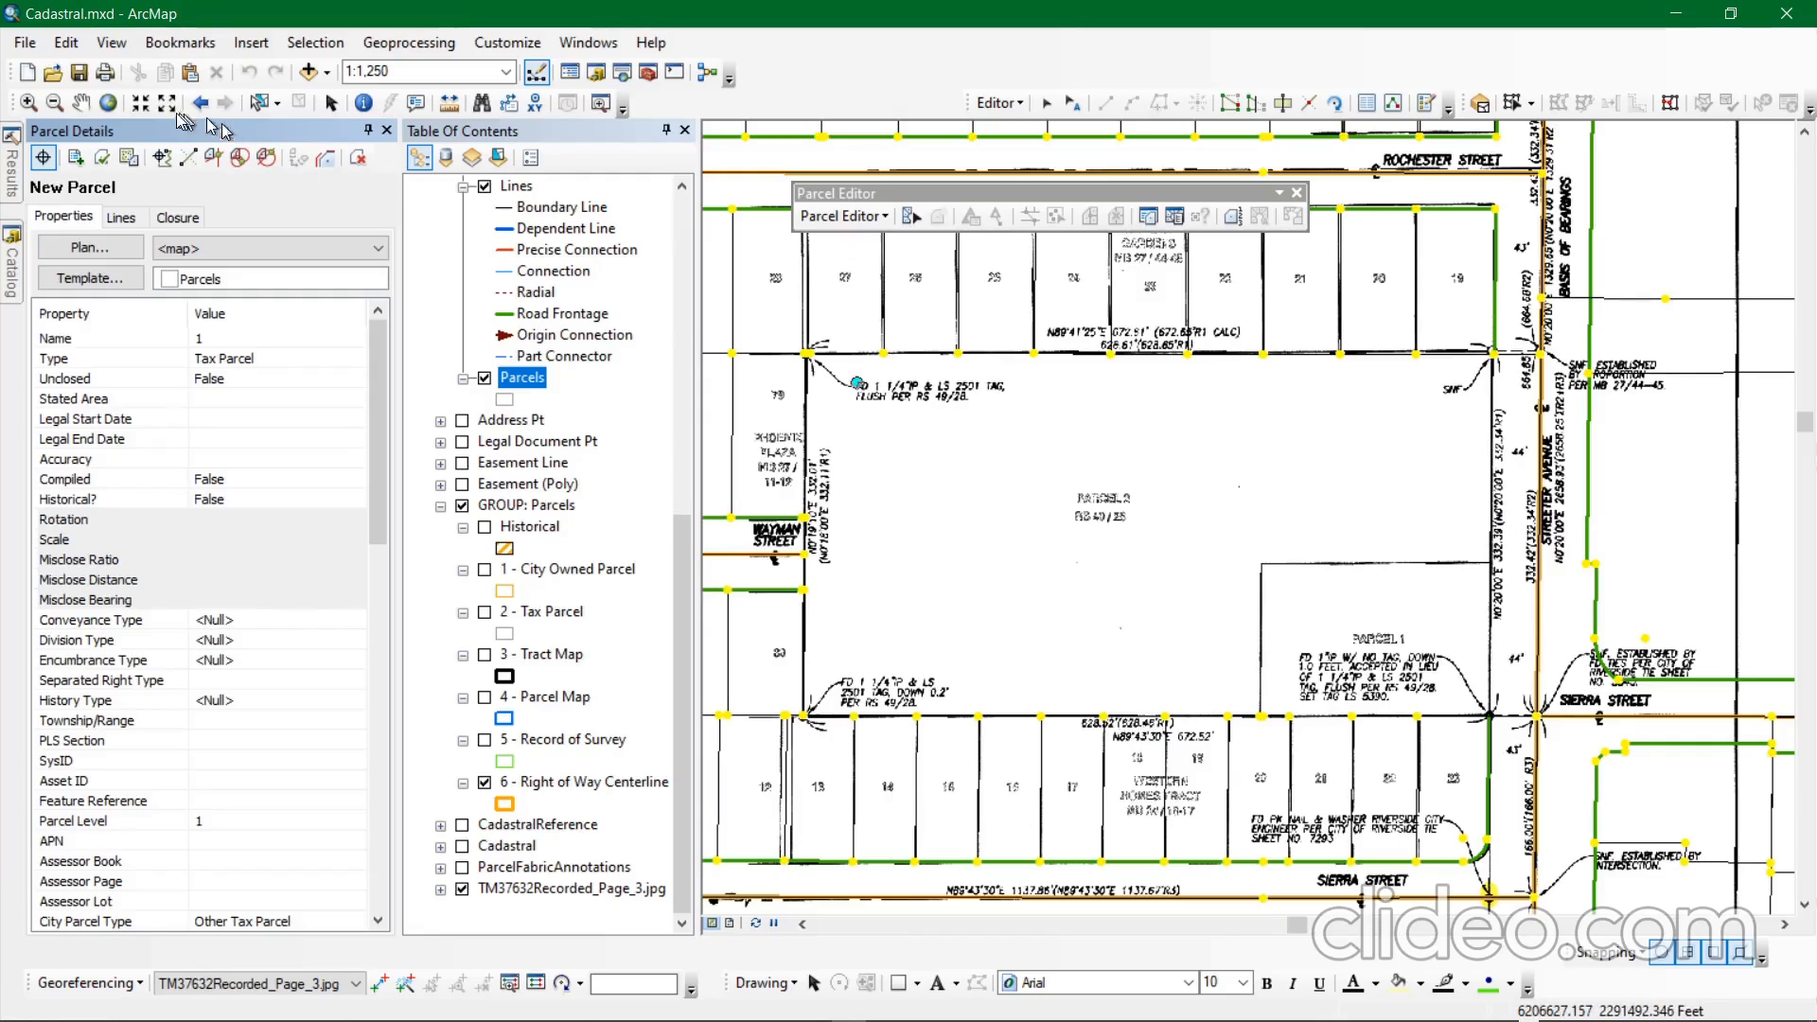
pyautogui.click(140, 102)
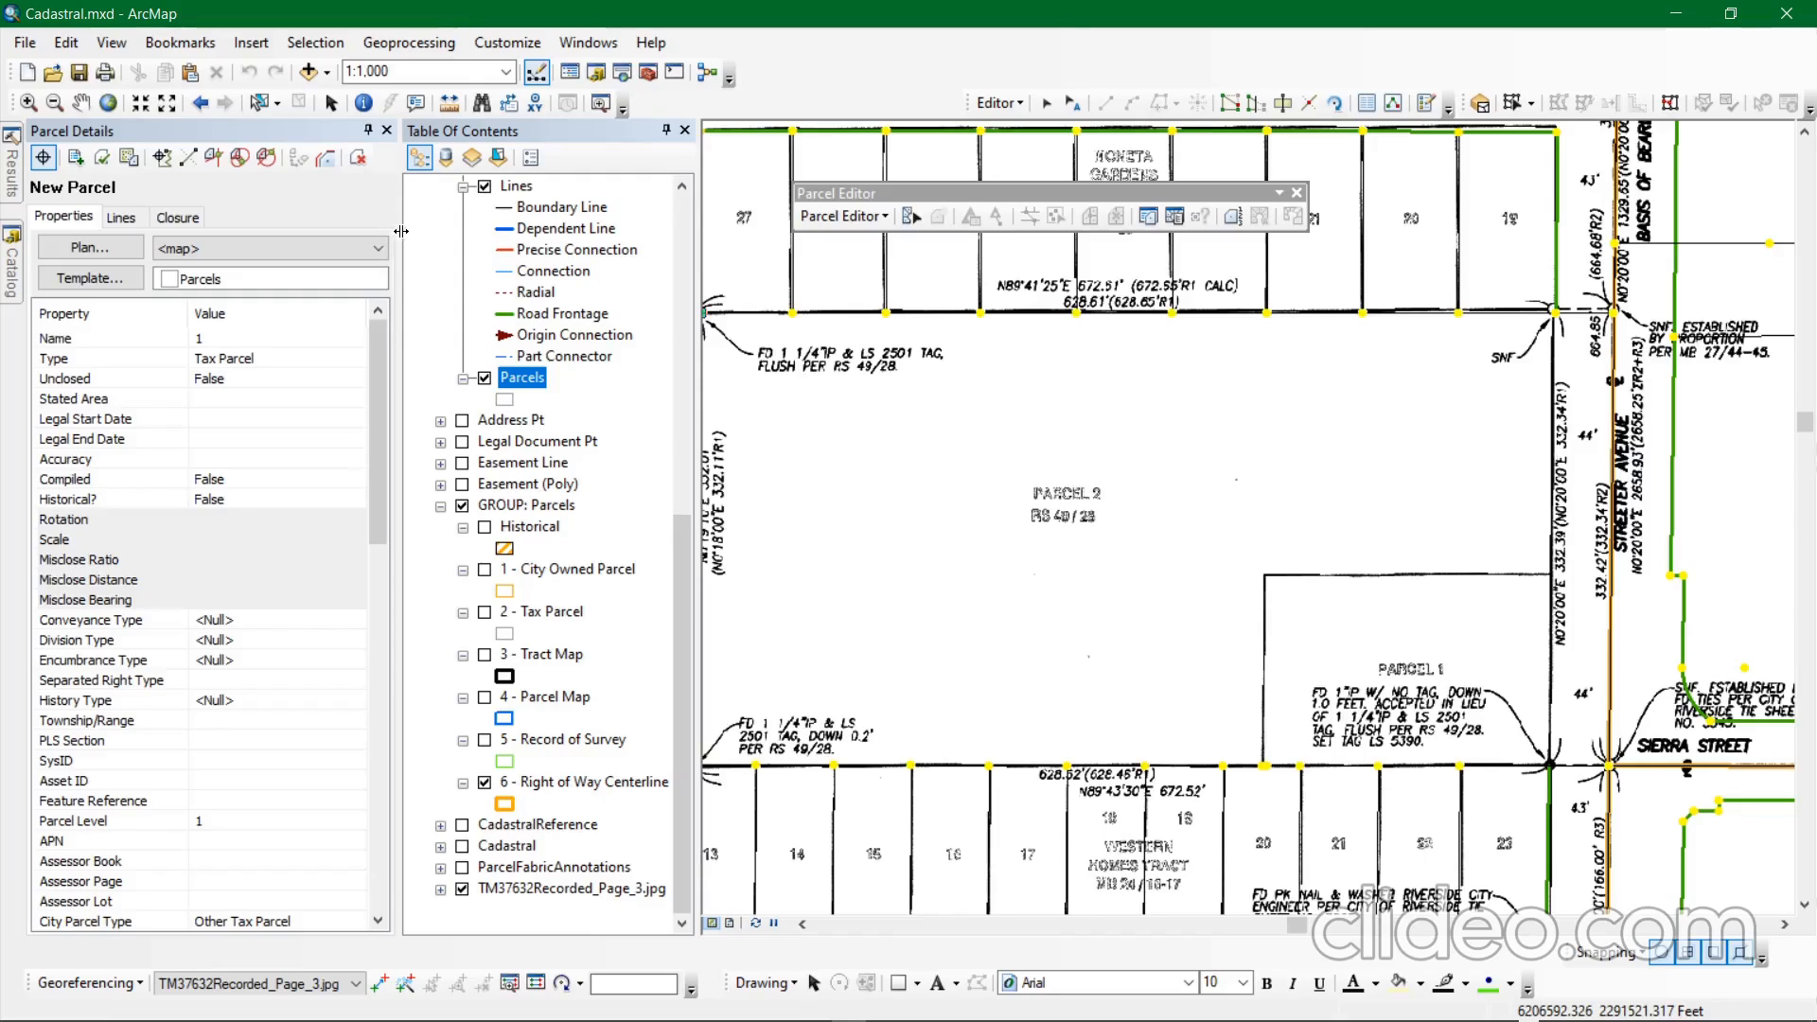
pyautogui.moveTo(401, 231); pyautogui.dragTo(337, 231)
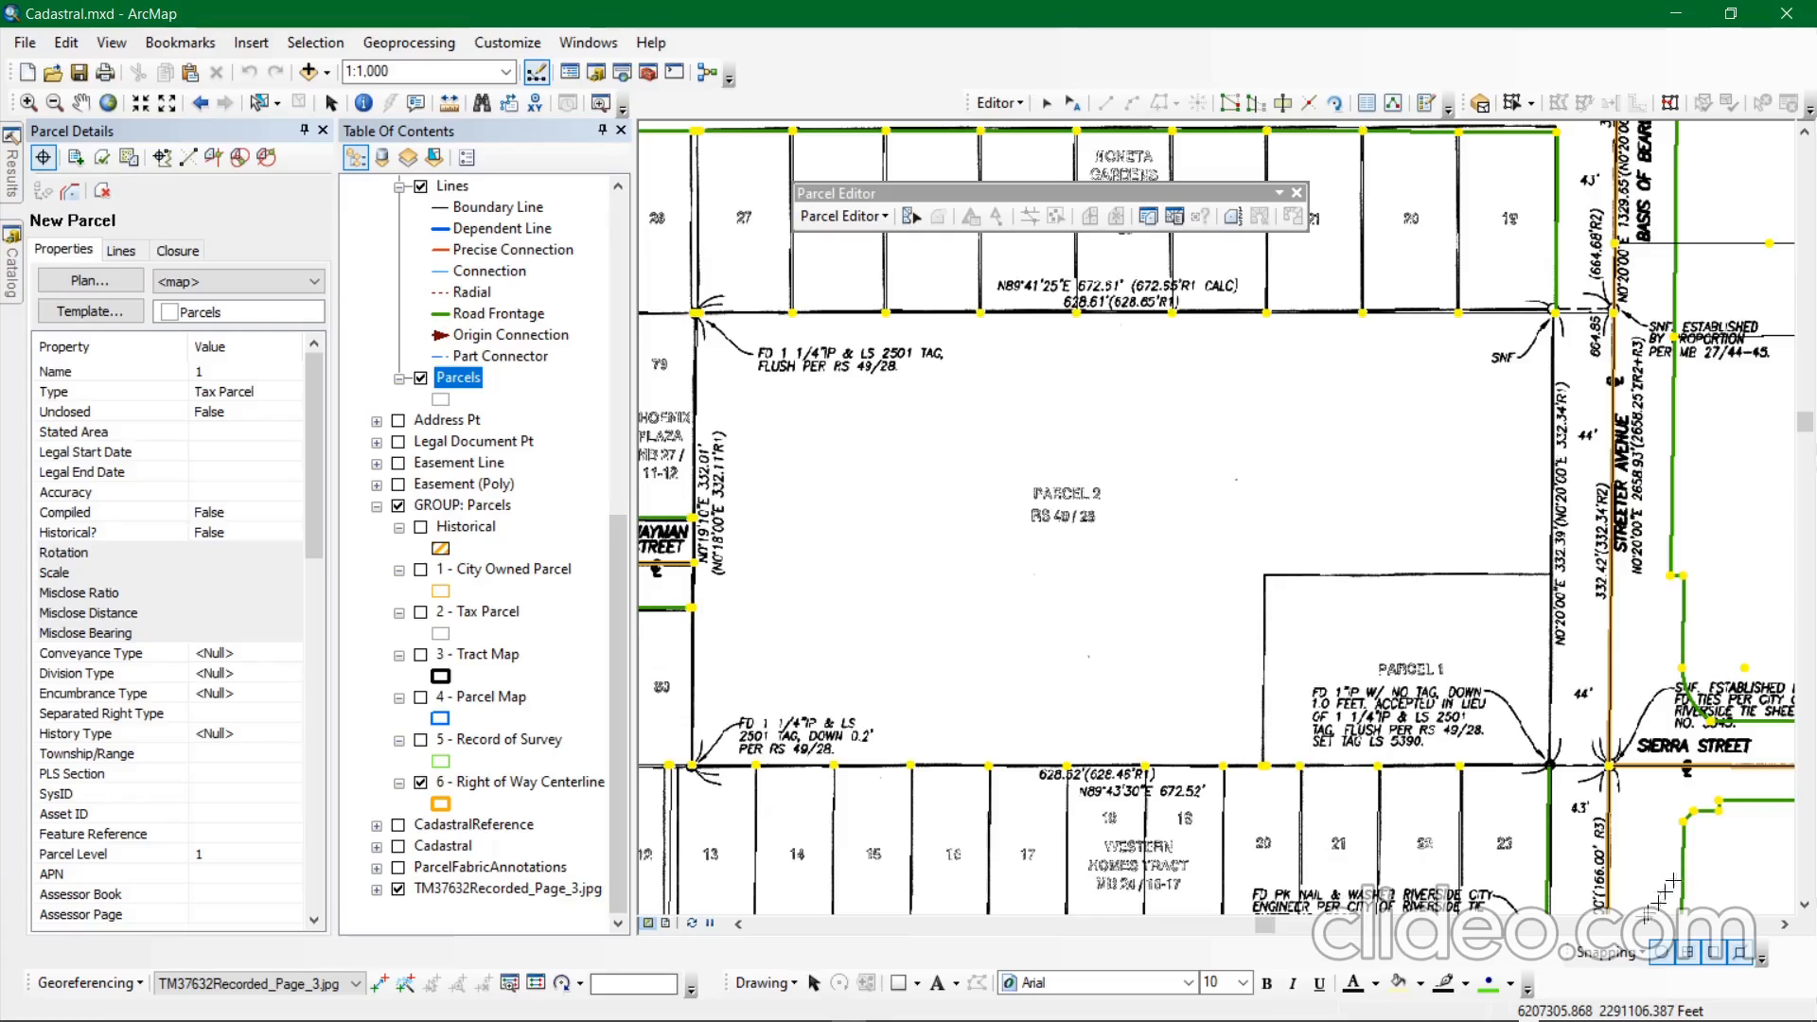
pyautogui.scroll(5, 467, 737)
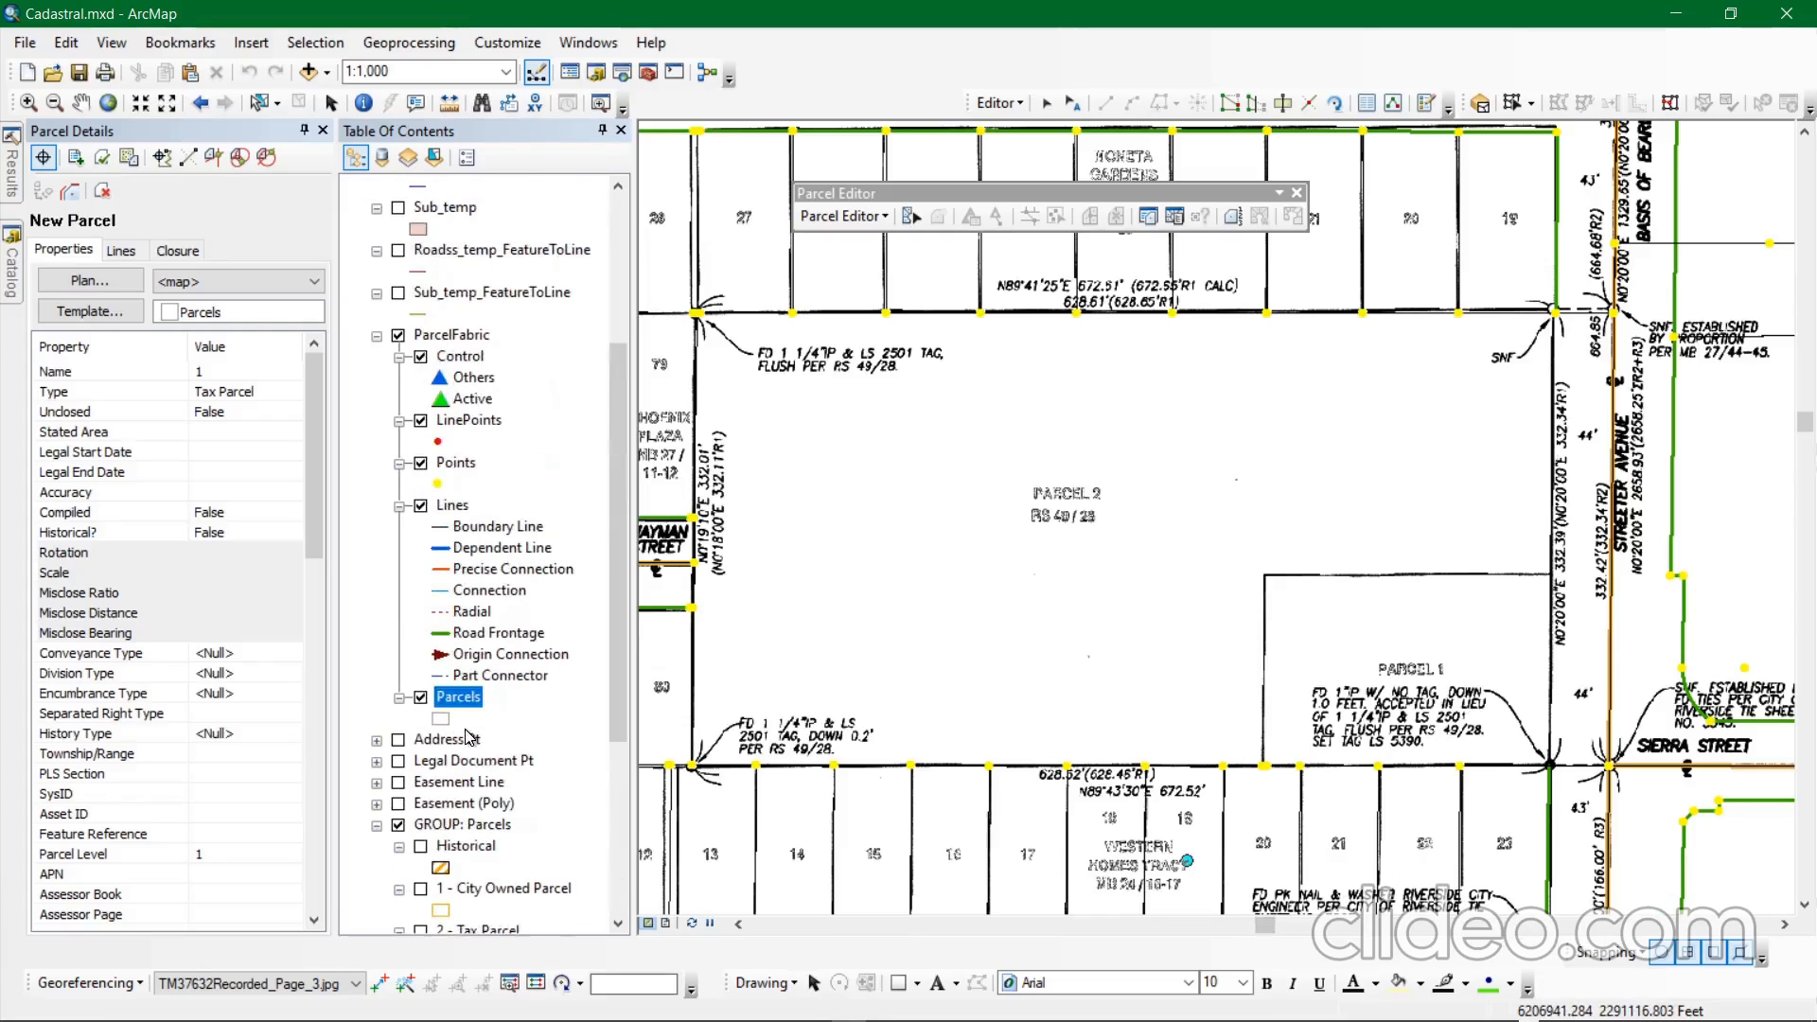
pyautogui.scroll(-1, 466, 737)
pyautogui.scroll(-1, 494, 457)
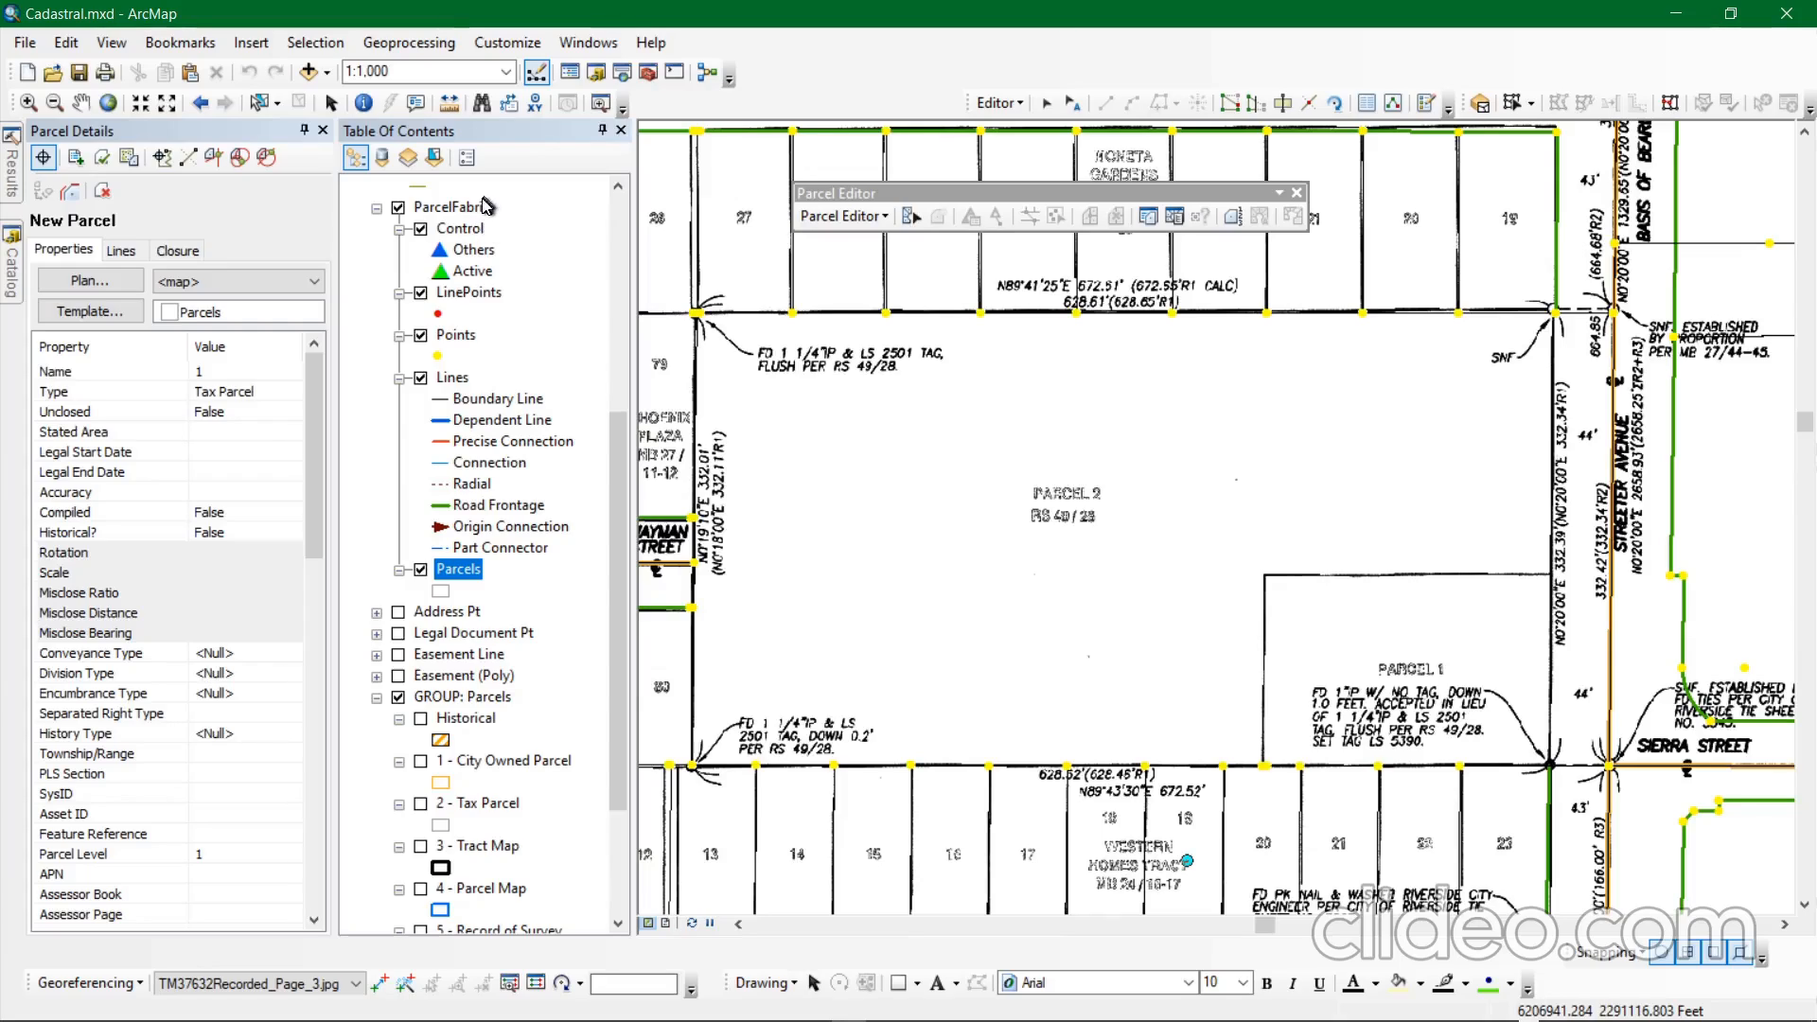
pyautogui.scroll(-1, 507, 336)
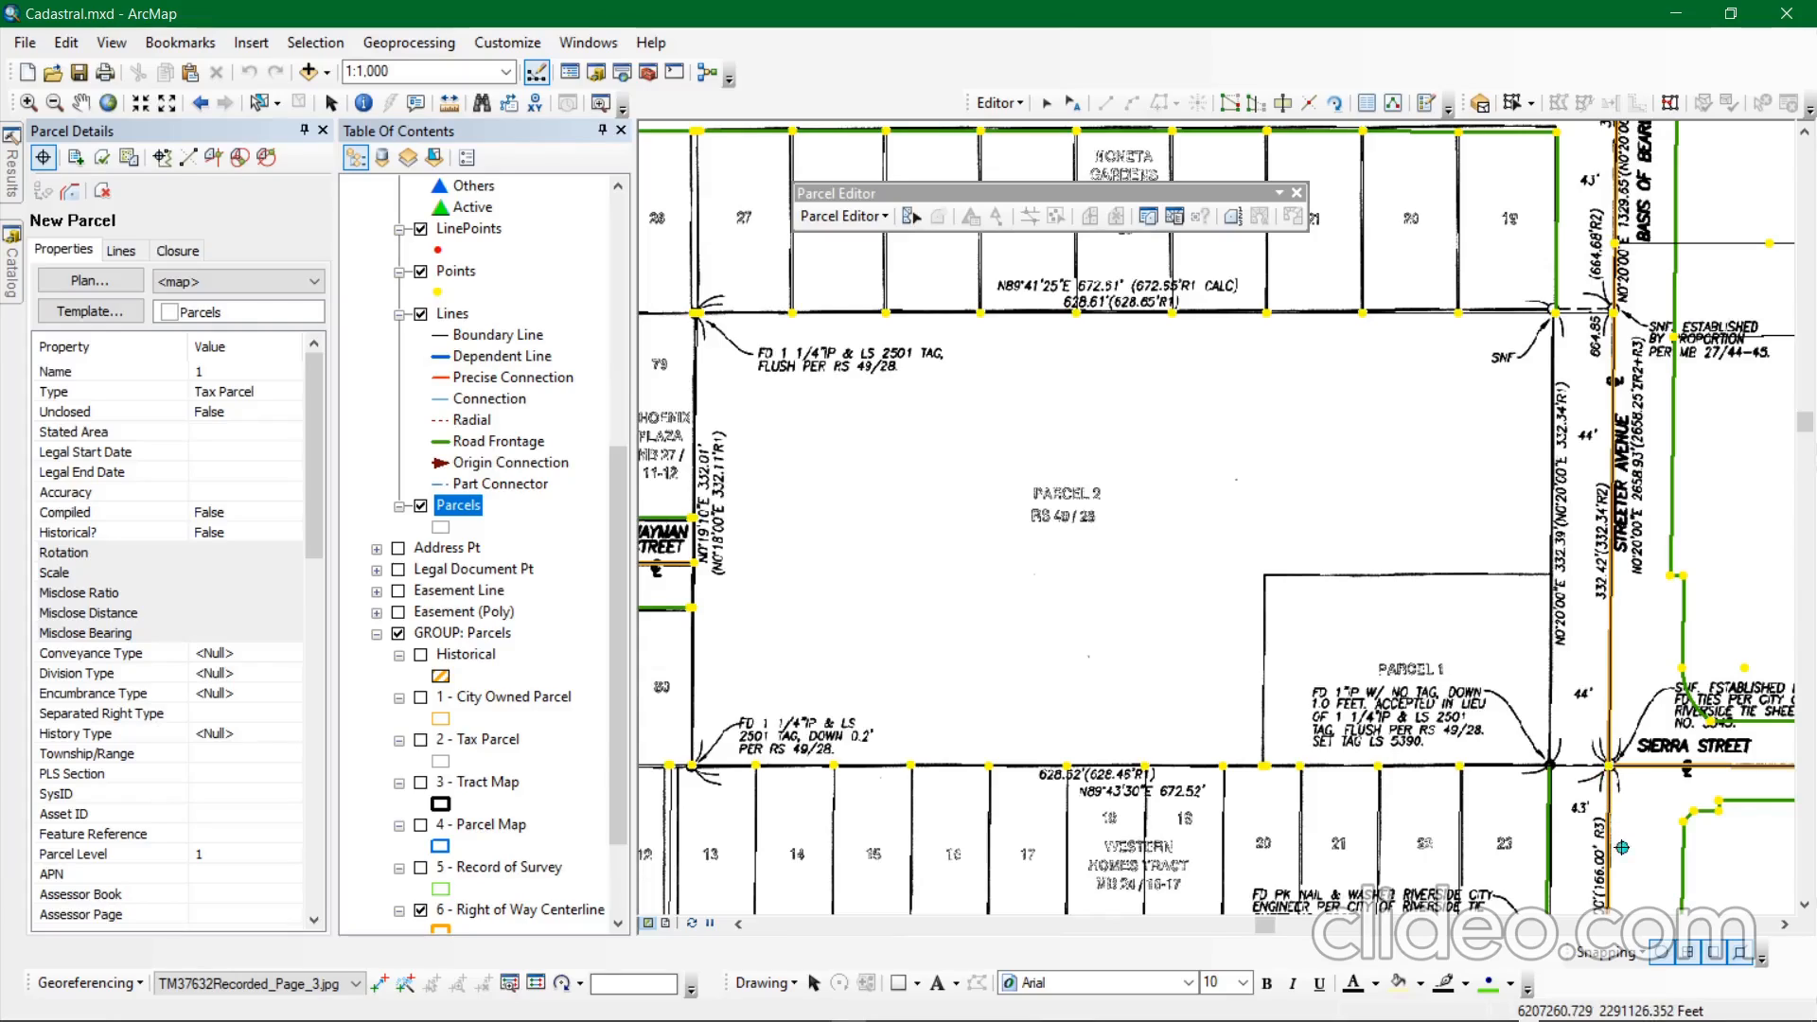
# Place the parcel's starting point at the Streeter Avenue and Sierra Street centerline intersection and add a point at the proposed absolute X, Y position.
pyautogui.click(1609, 765)
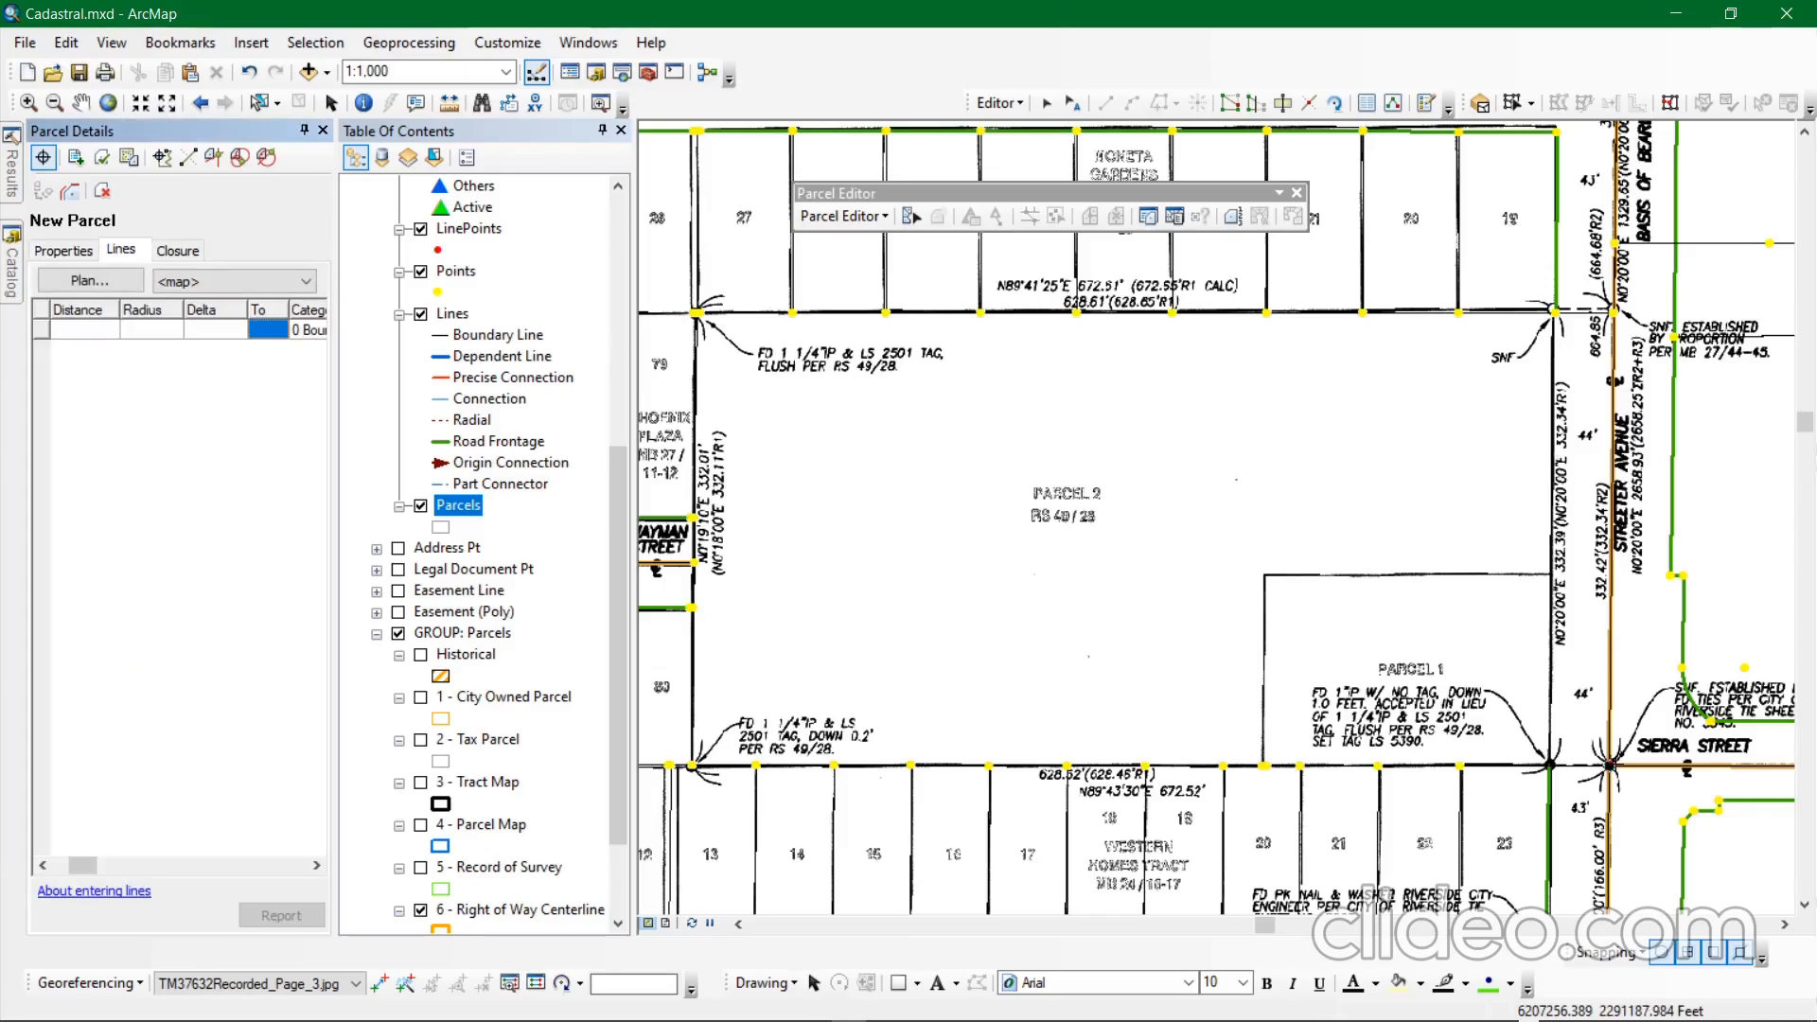
pyautogui.click(1609, 765)
pyautogui.rightClick(1618, 764)
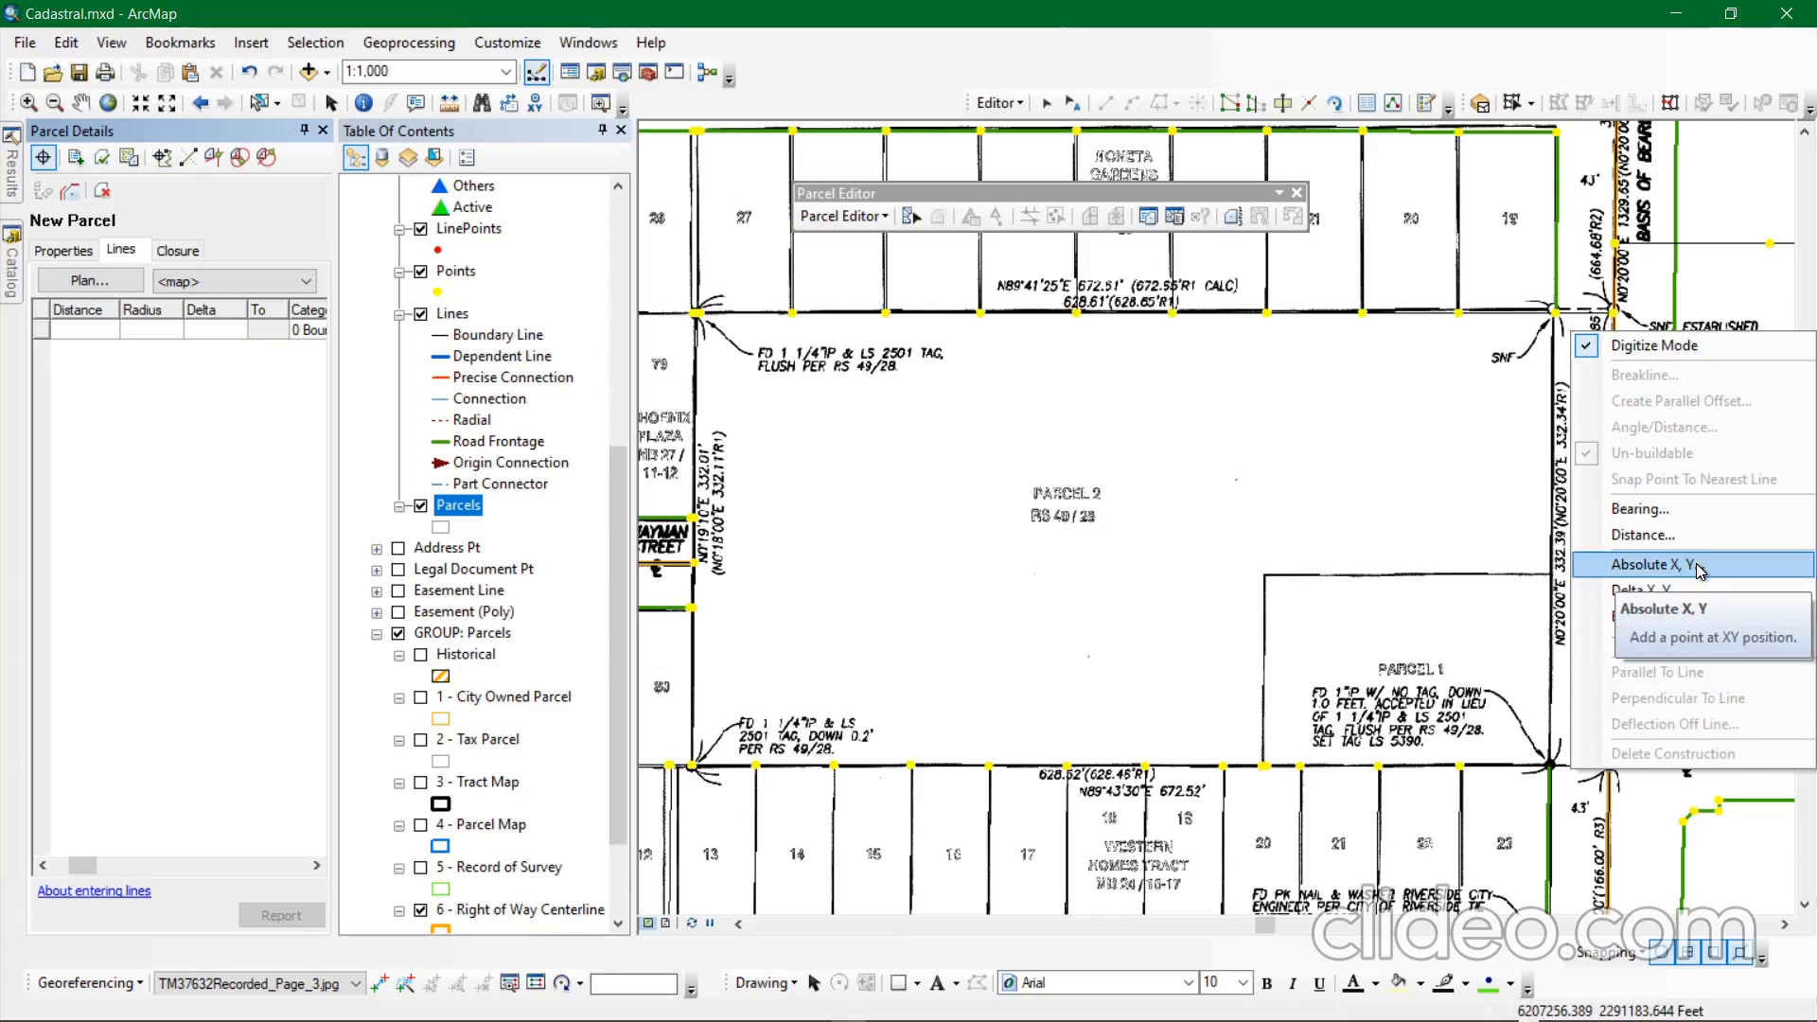
pyautogui.click(1656, 565)
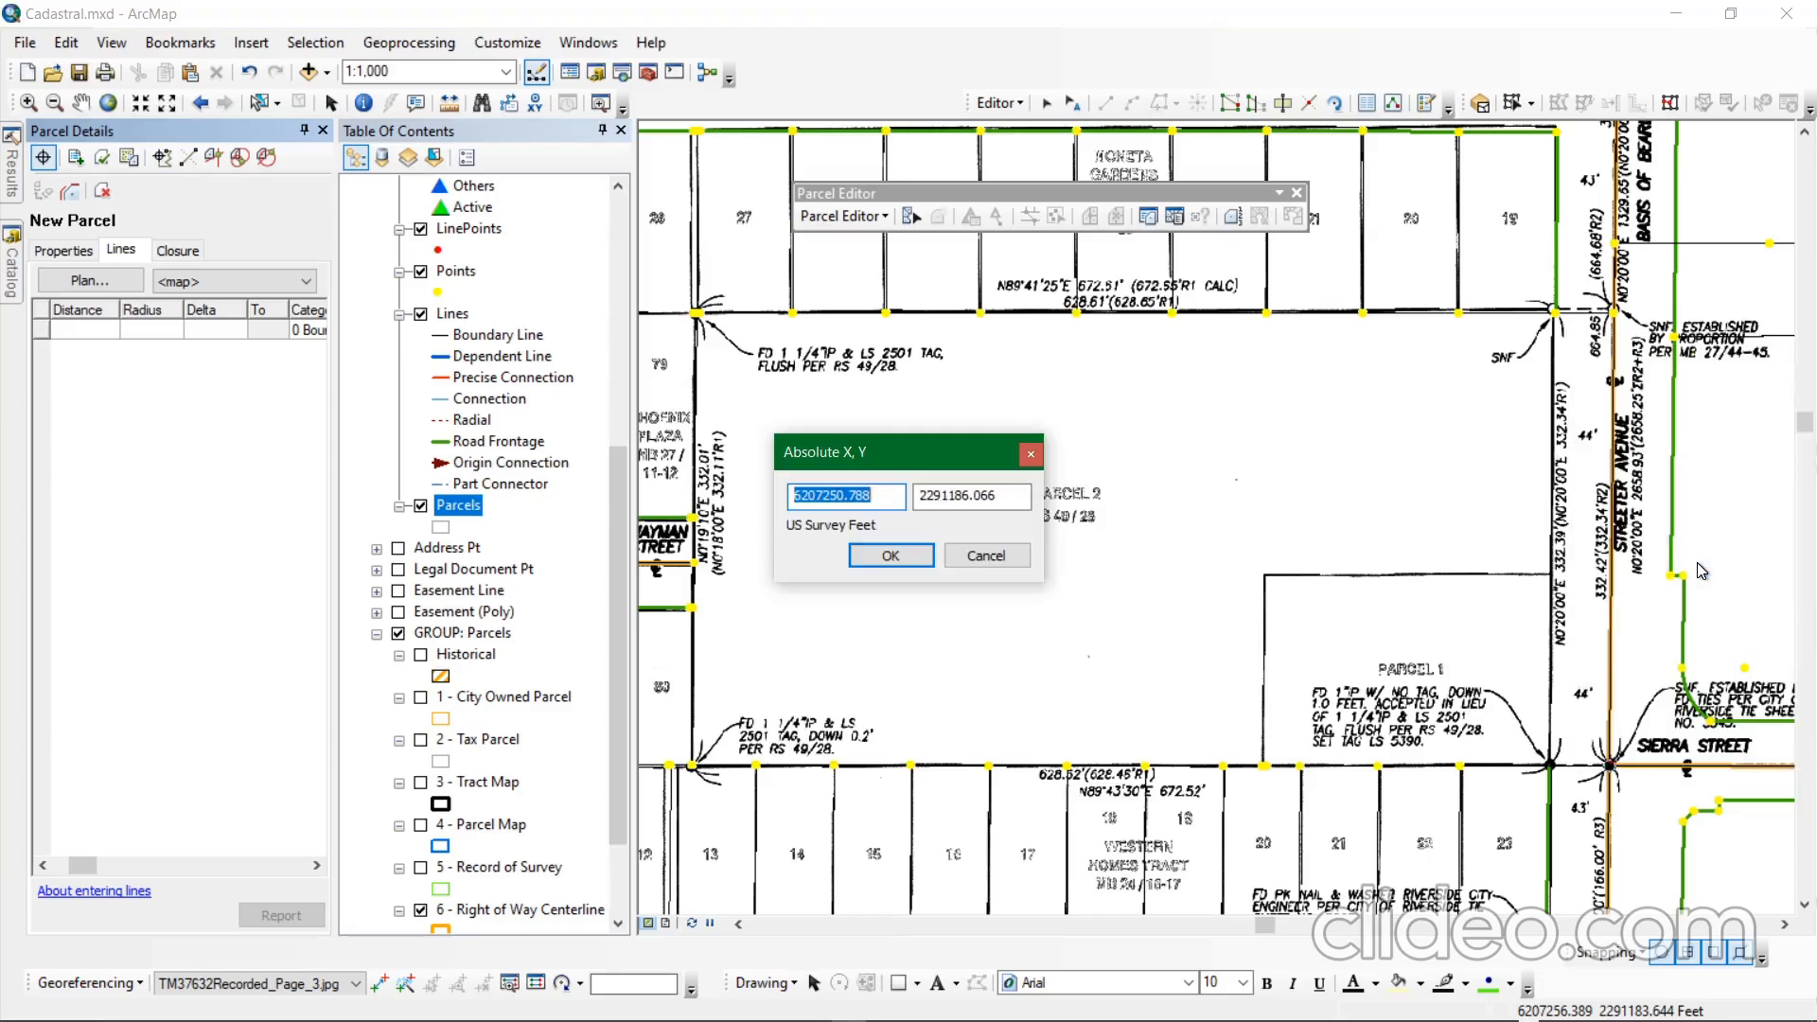
pyautogui.click(885, 560)
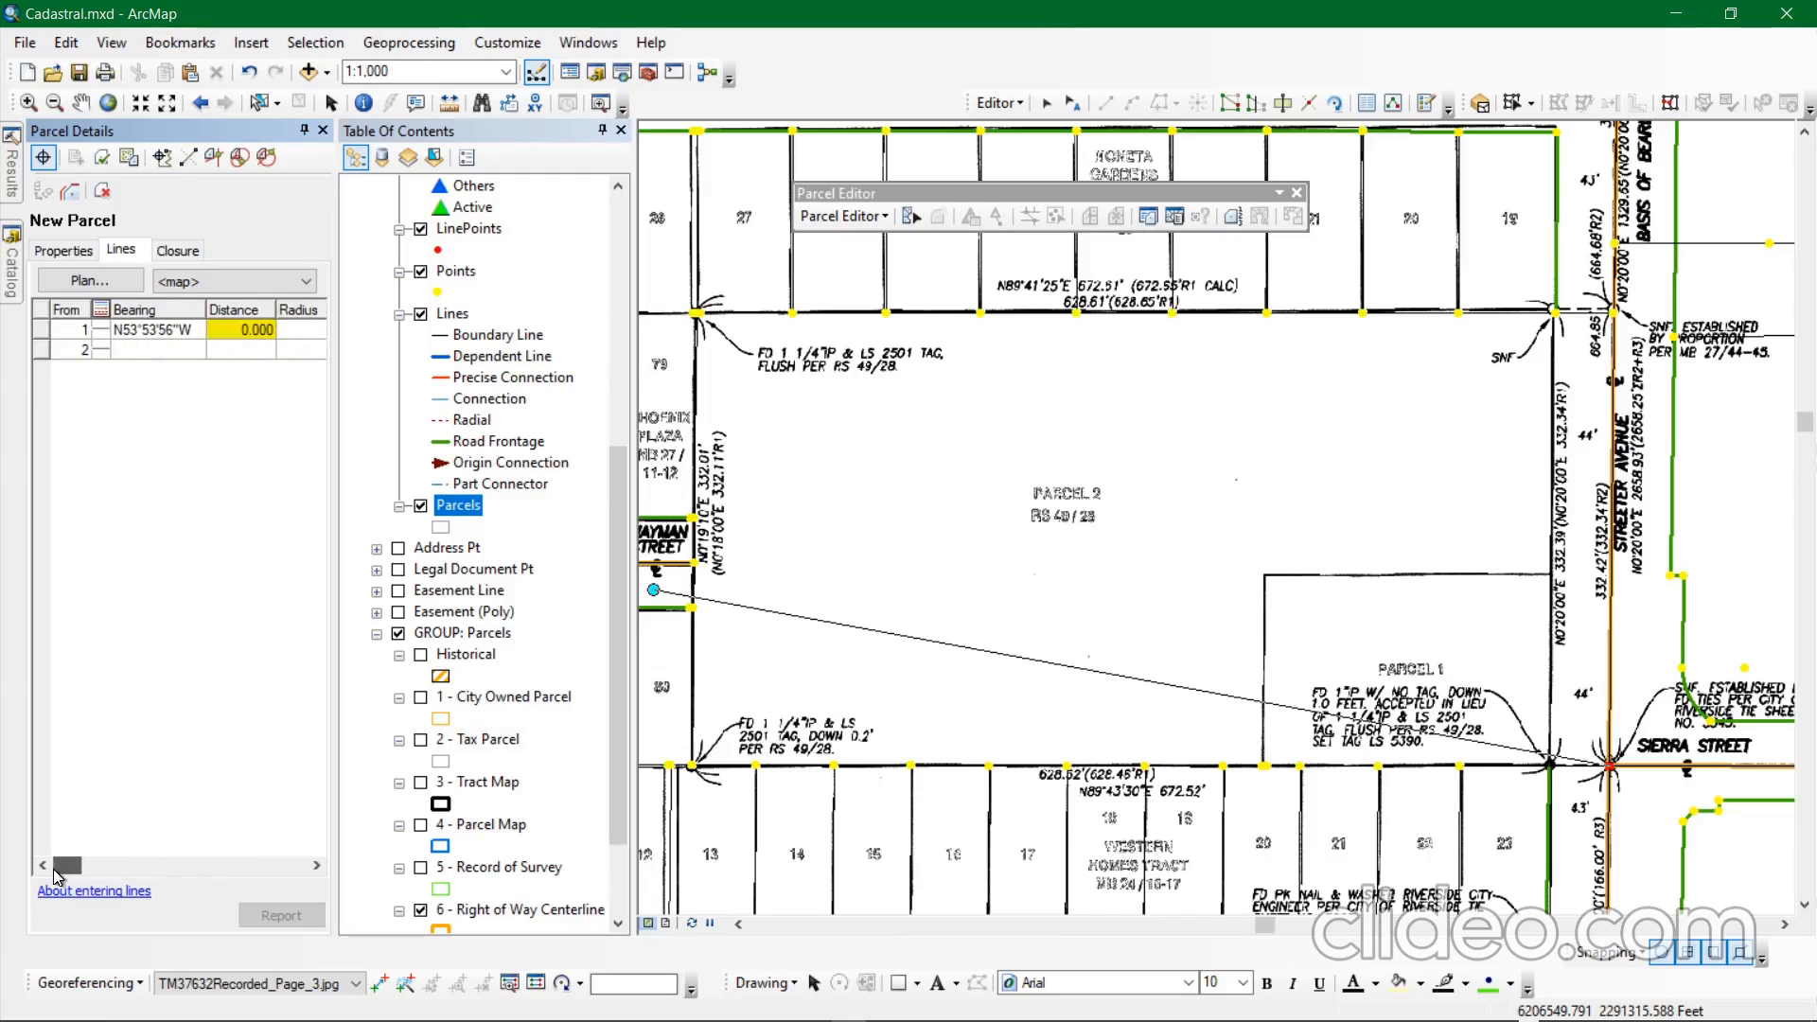
# Set the first course to bearing 89-43-30 and distance 44.0 feet.
pyautogui.click(194, 331)
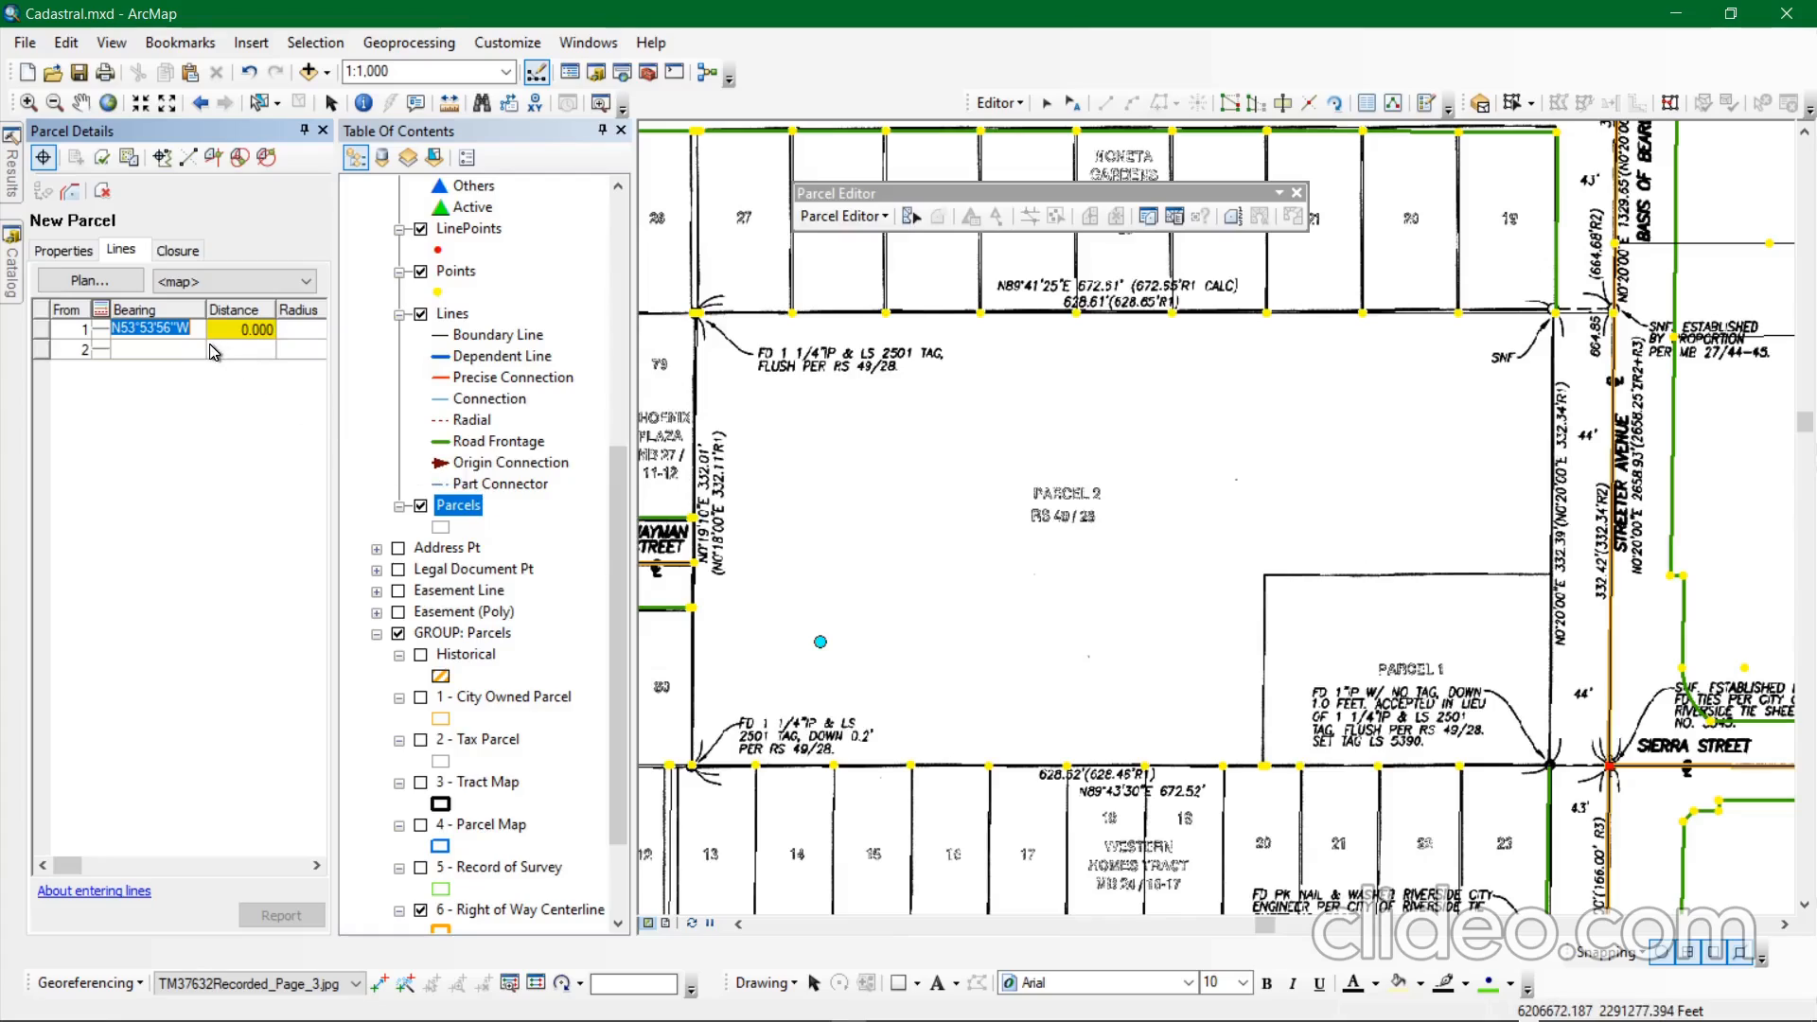
pyautogui.write('89-')
pyautogui.write('43-30')
pyautogui.press('Tab')
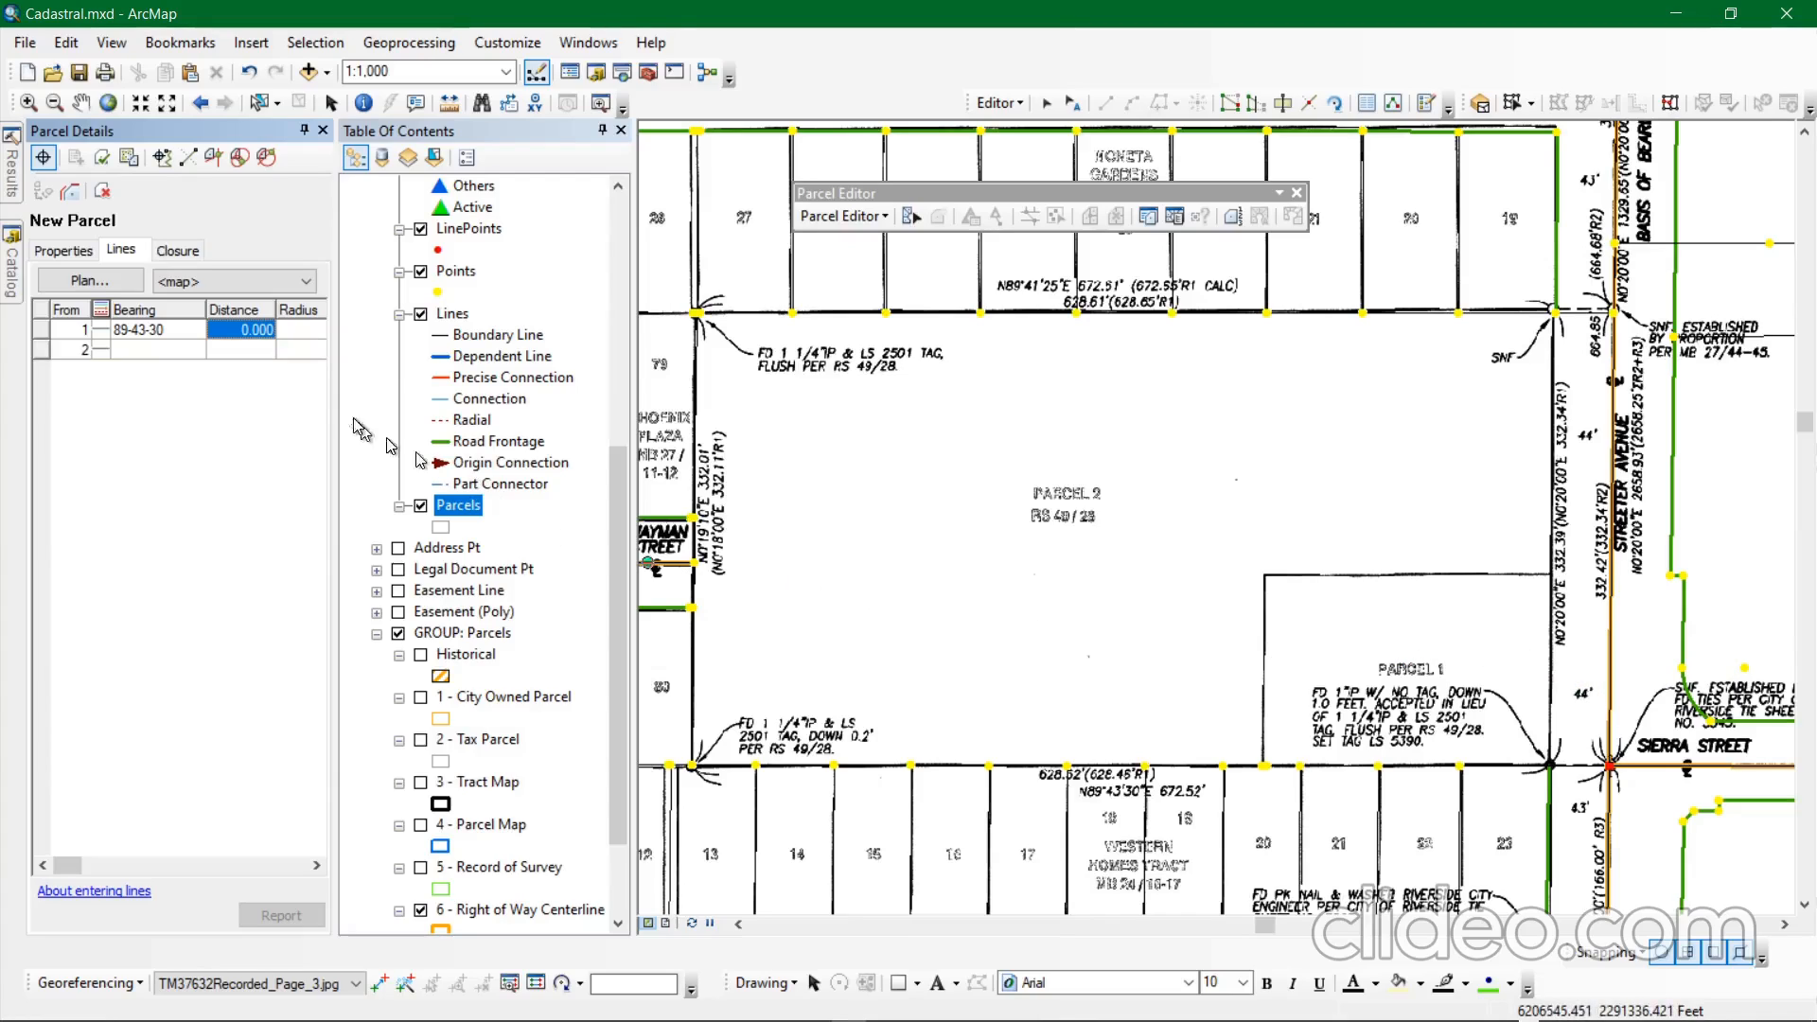
pyautogui.click(233, 331)
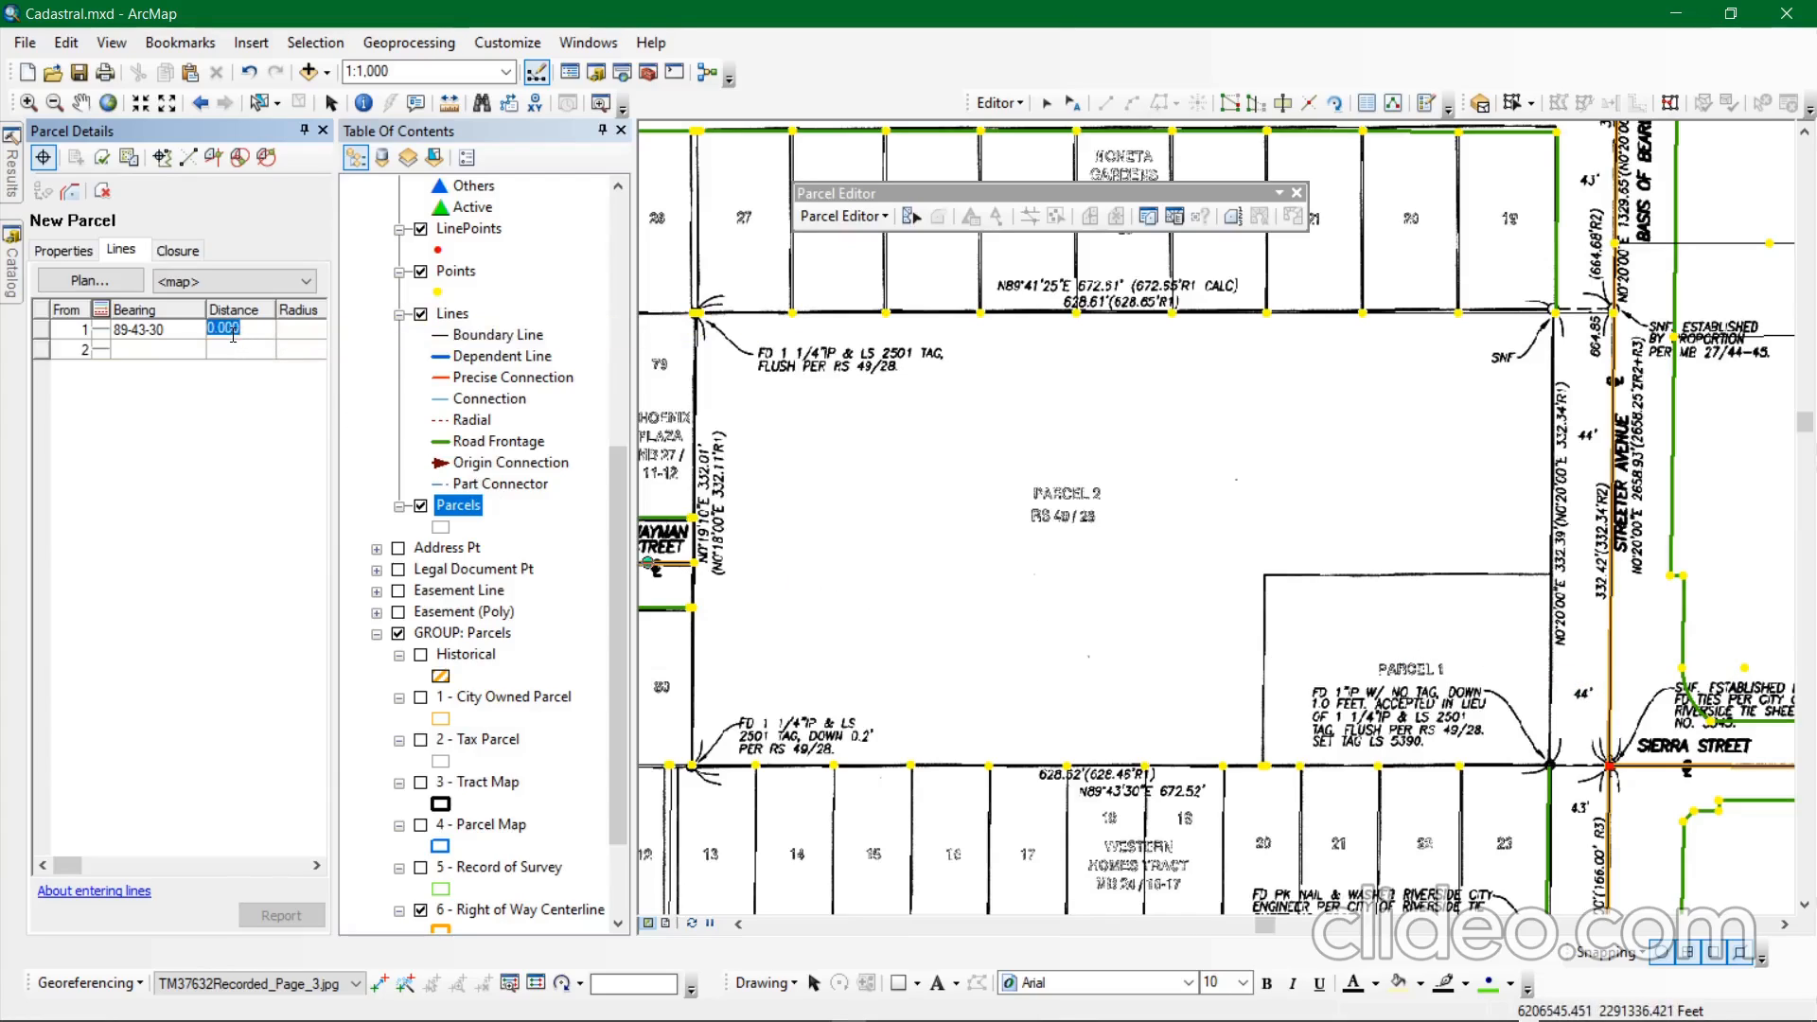
pyautogui.write('44.0')
# Add the quadrant suffix to the first course's bearing, making it 89-43-30-1, and reverse it to S89°43'30"W.
pyautogui.click(189, 327)
pyautogui.click(188, 328)
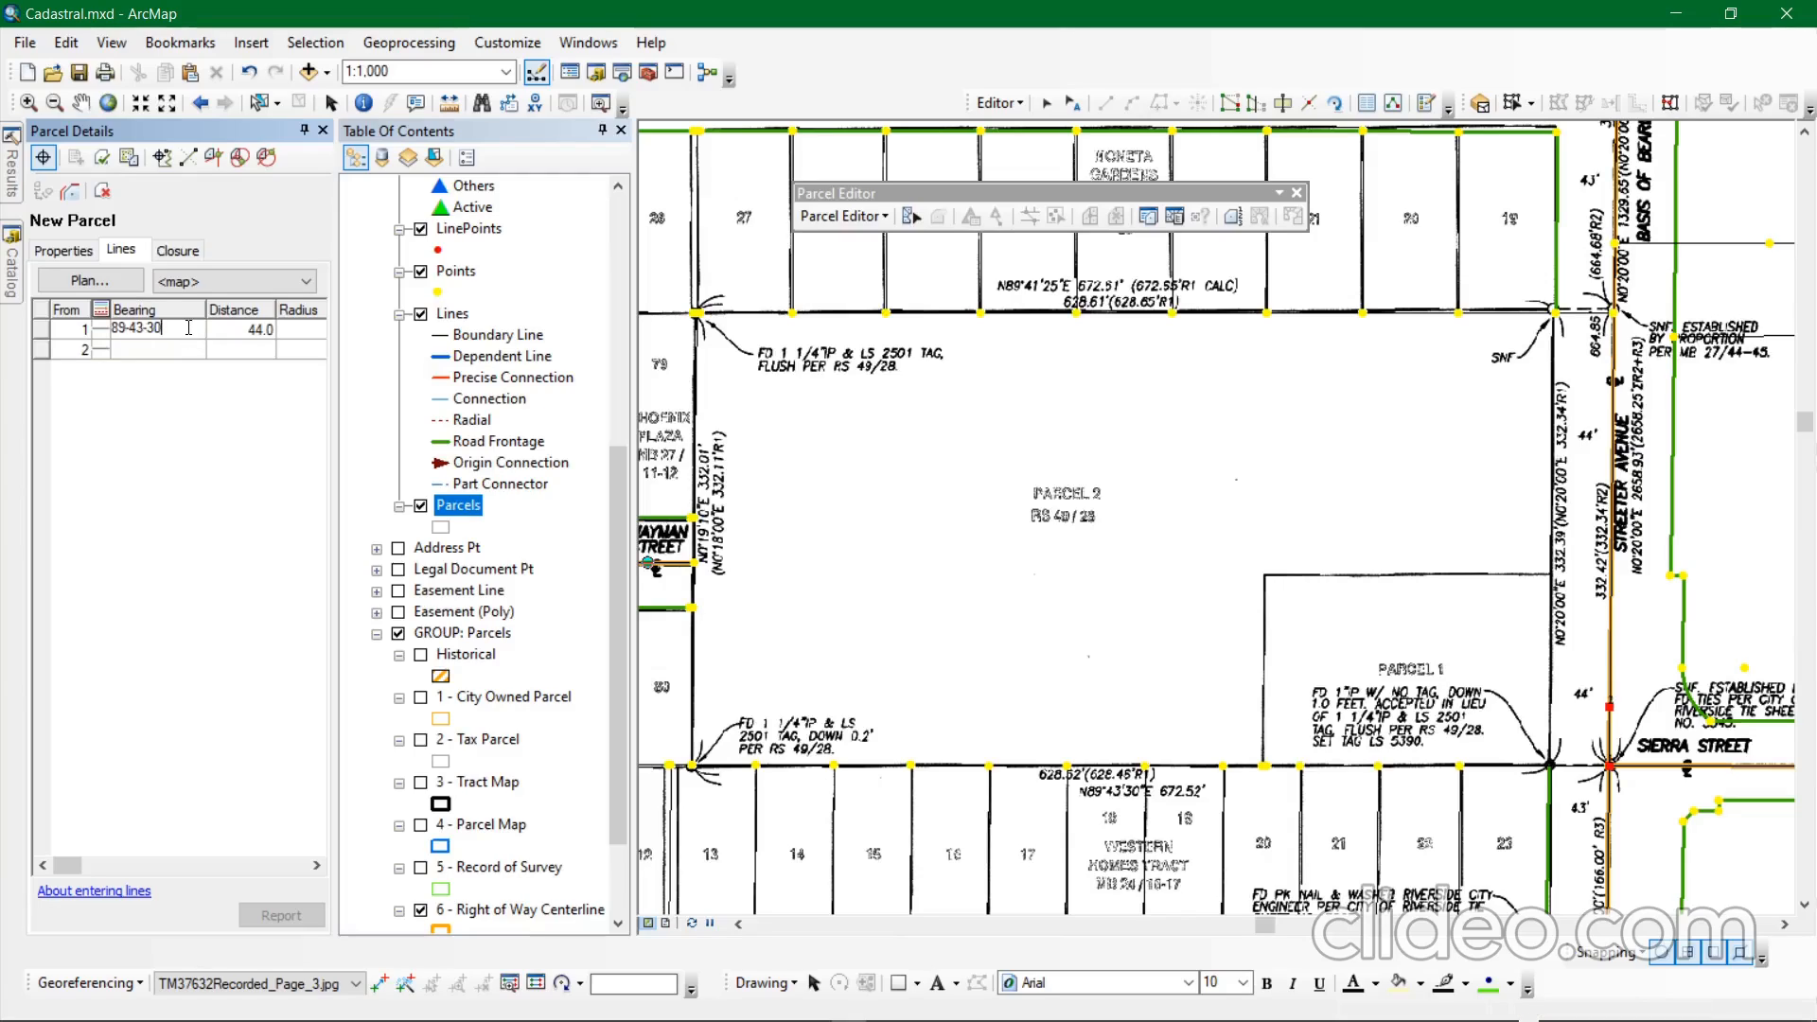
pyautogui.write('-1')
pyautogui.click(245, 328)
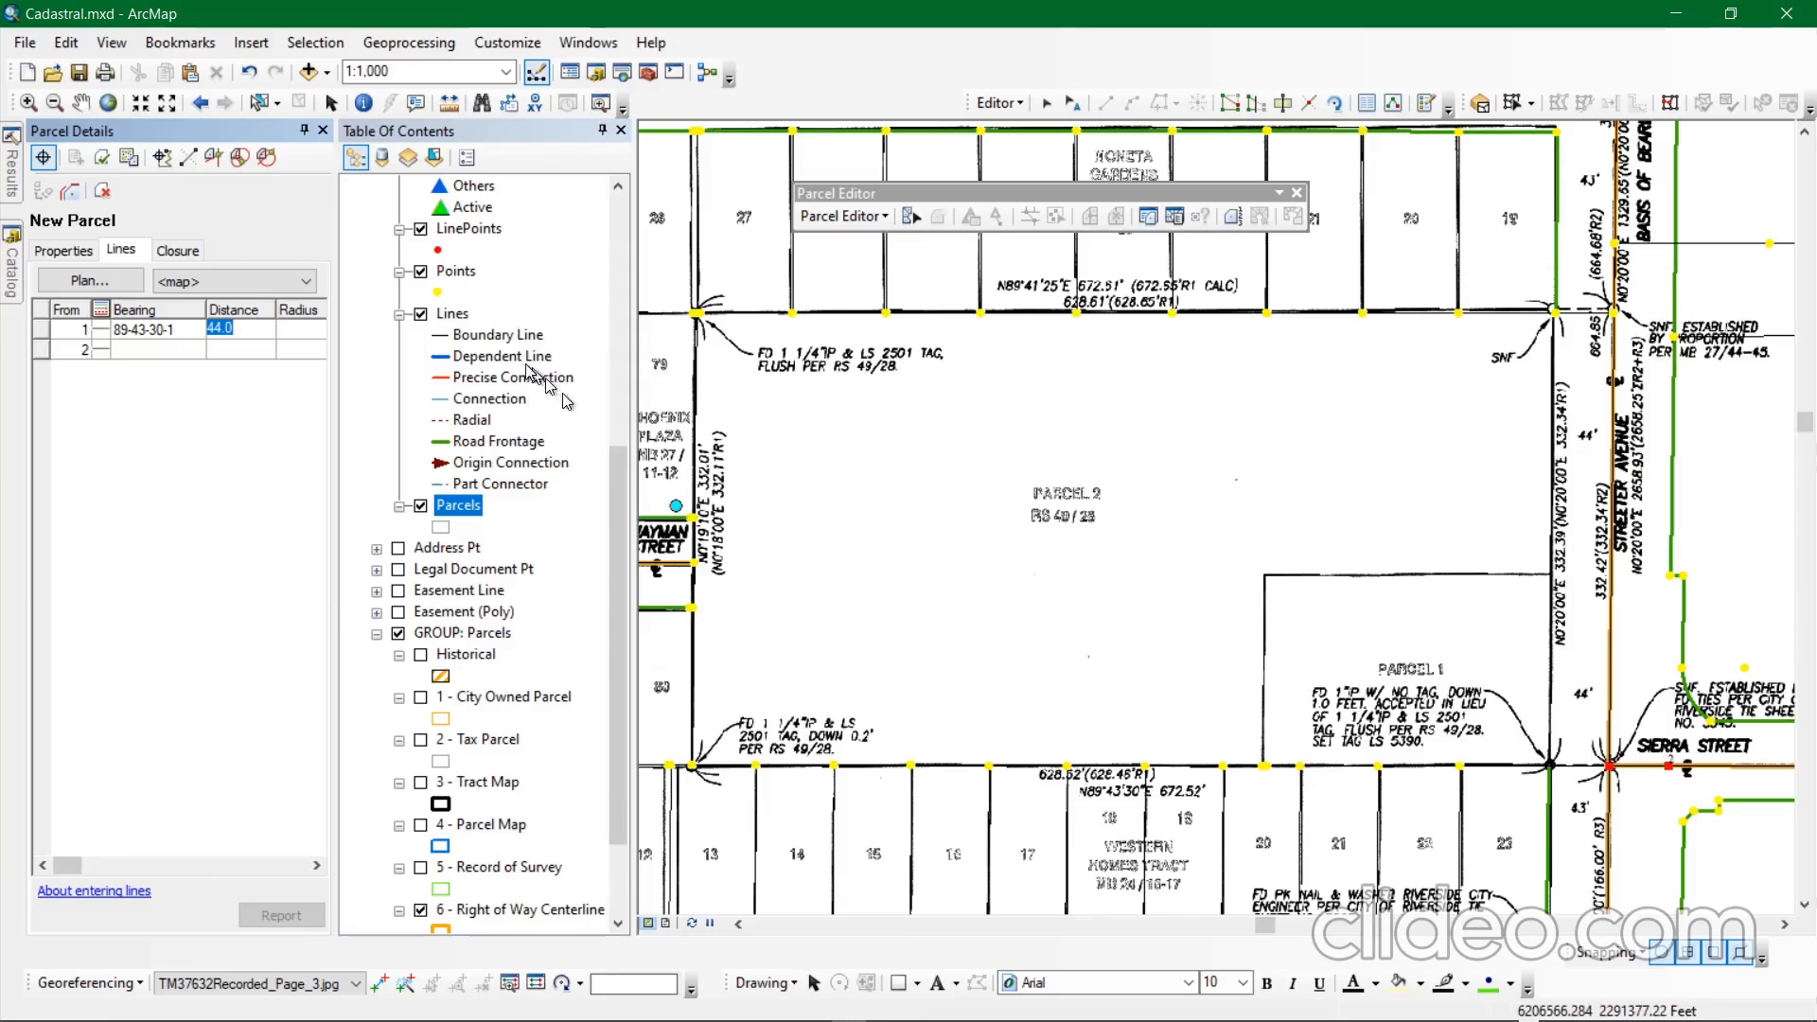
pyautogui.rightClick(147, 338)
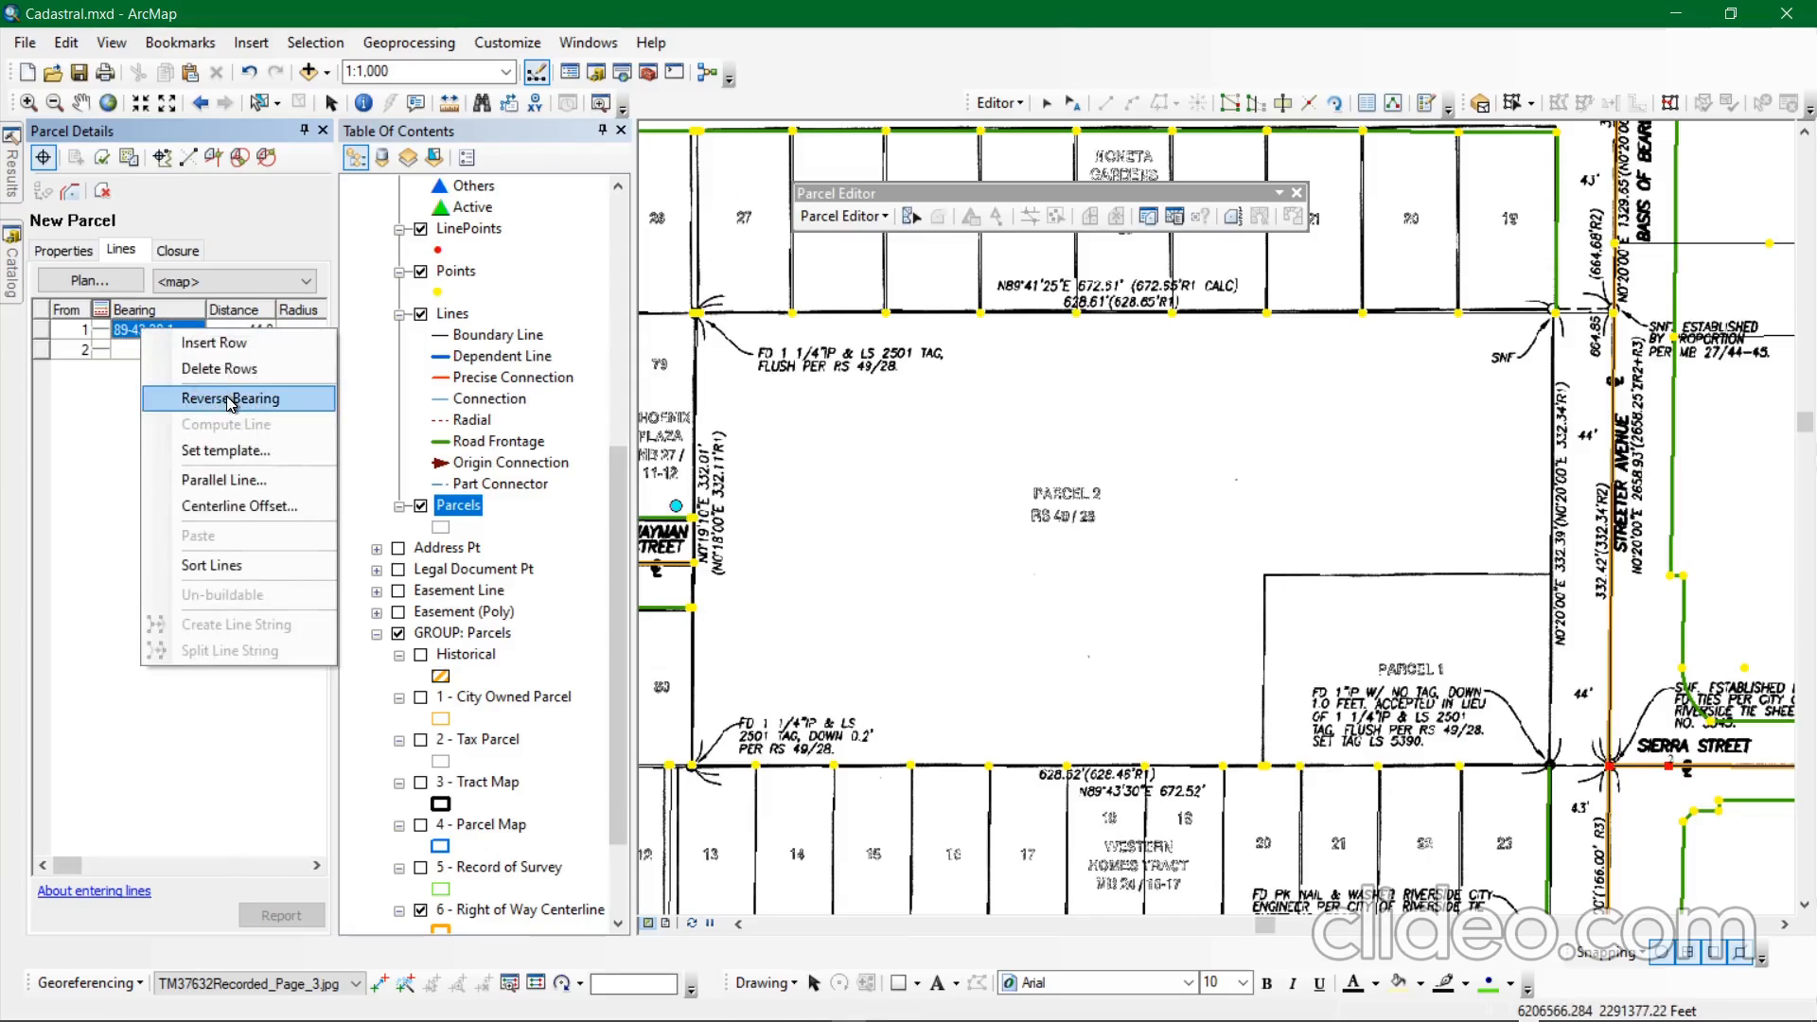
pyautogui.click(295, 407)
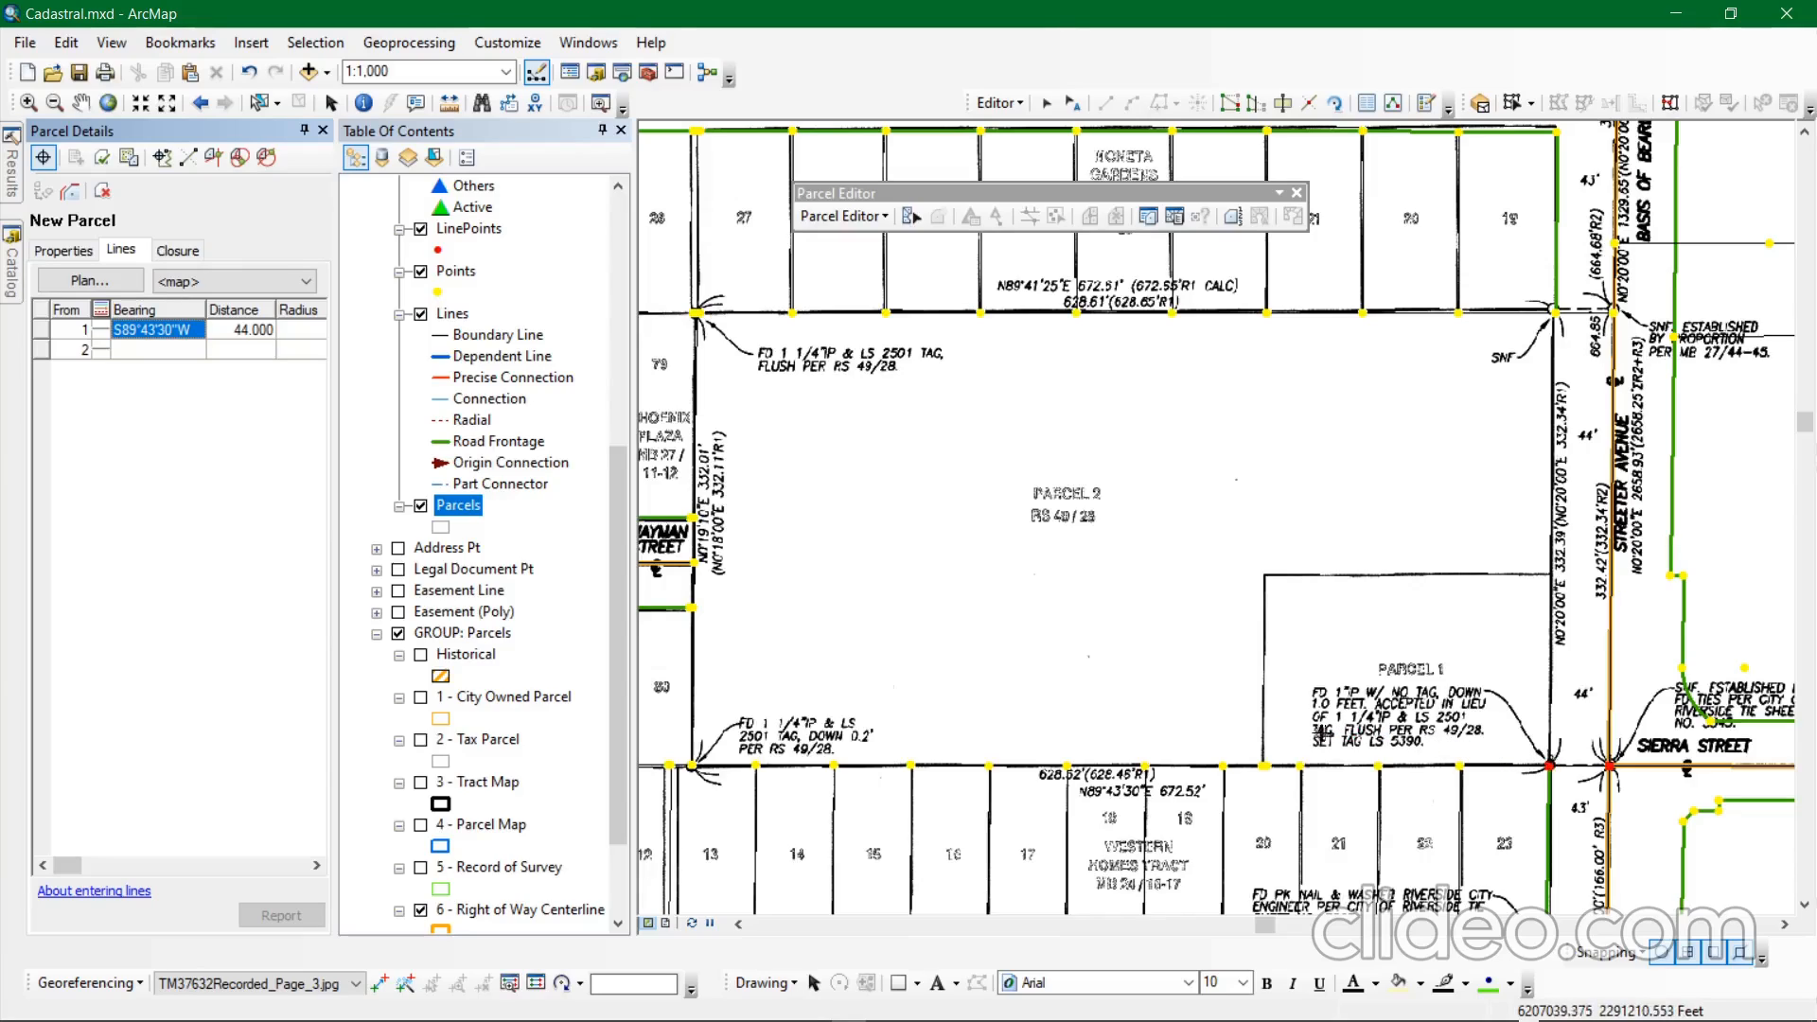
# Enter the second course, along Parcel 2's east side, with bearing 00-20-00-1 and distance 332.39 feet.
pyautogui.click(145, 350)
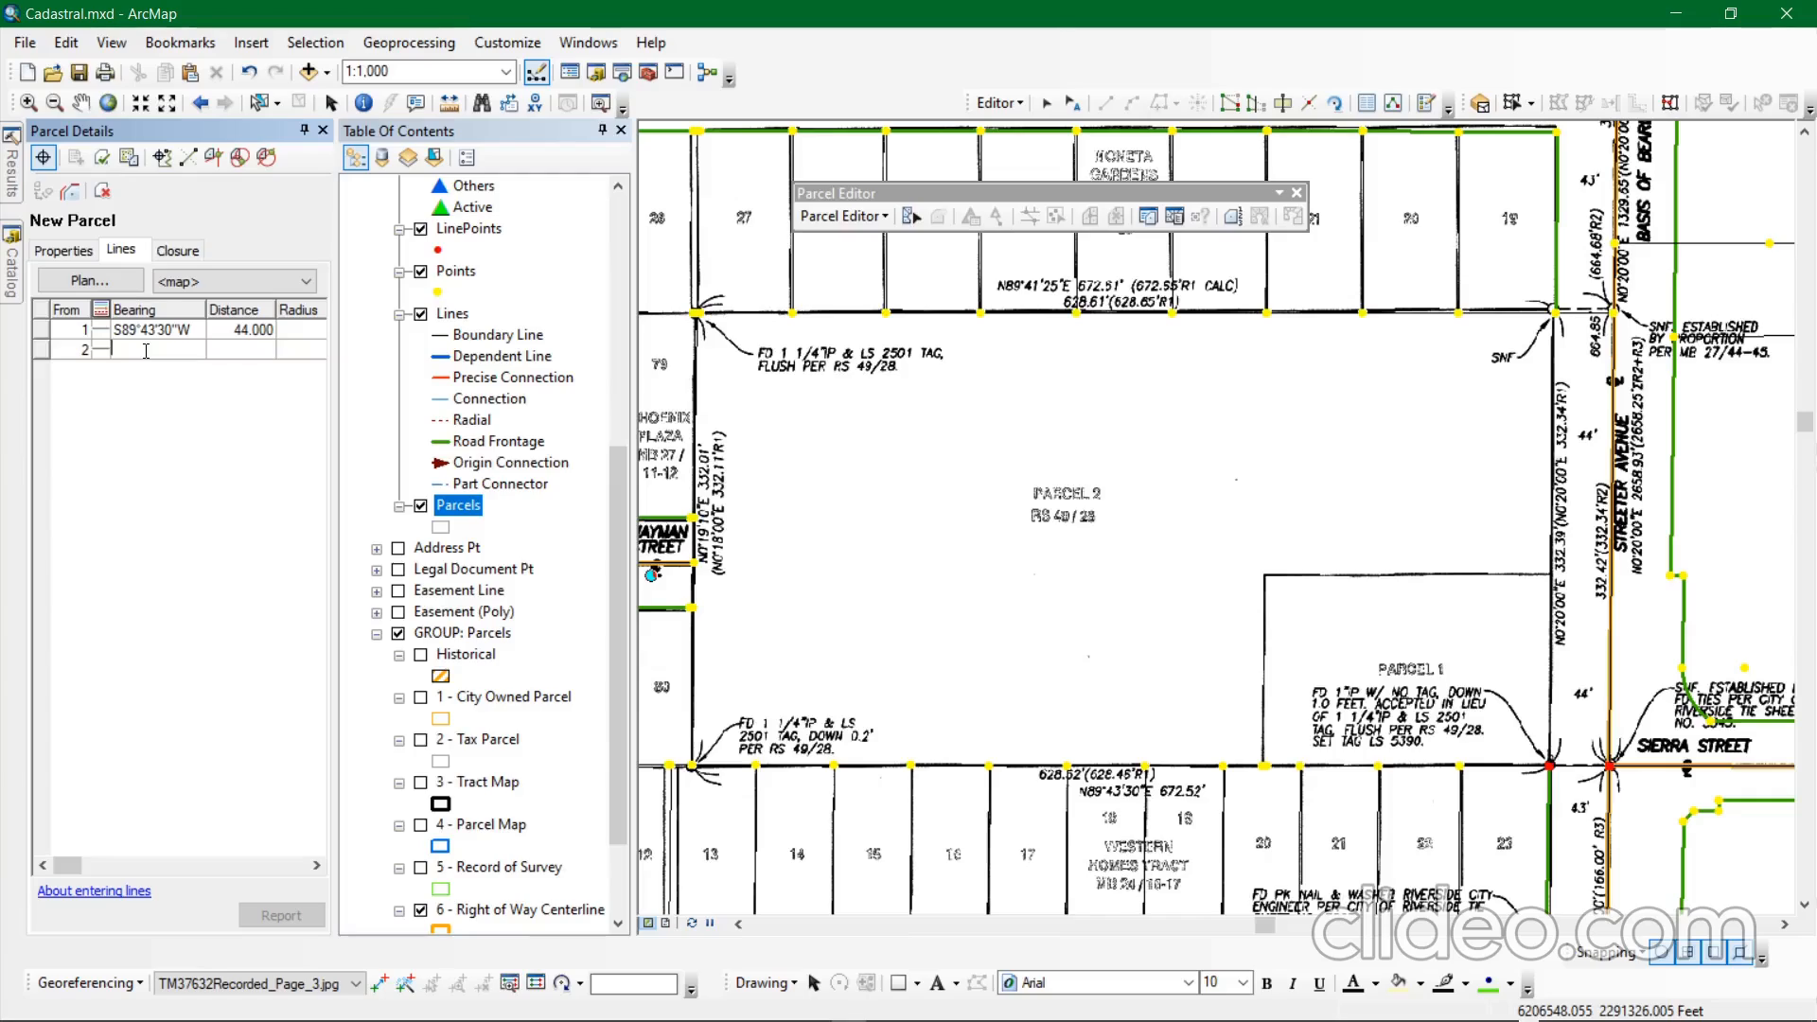
pyautogui.write('00-20-00-1')
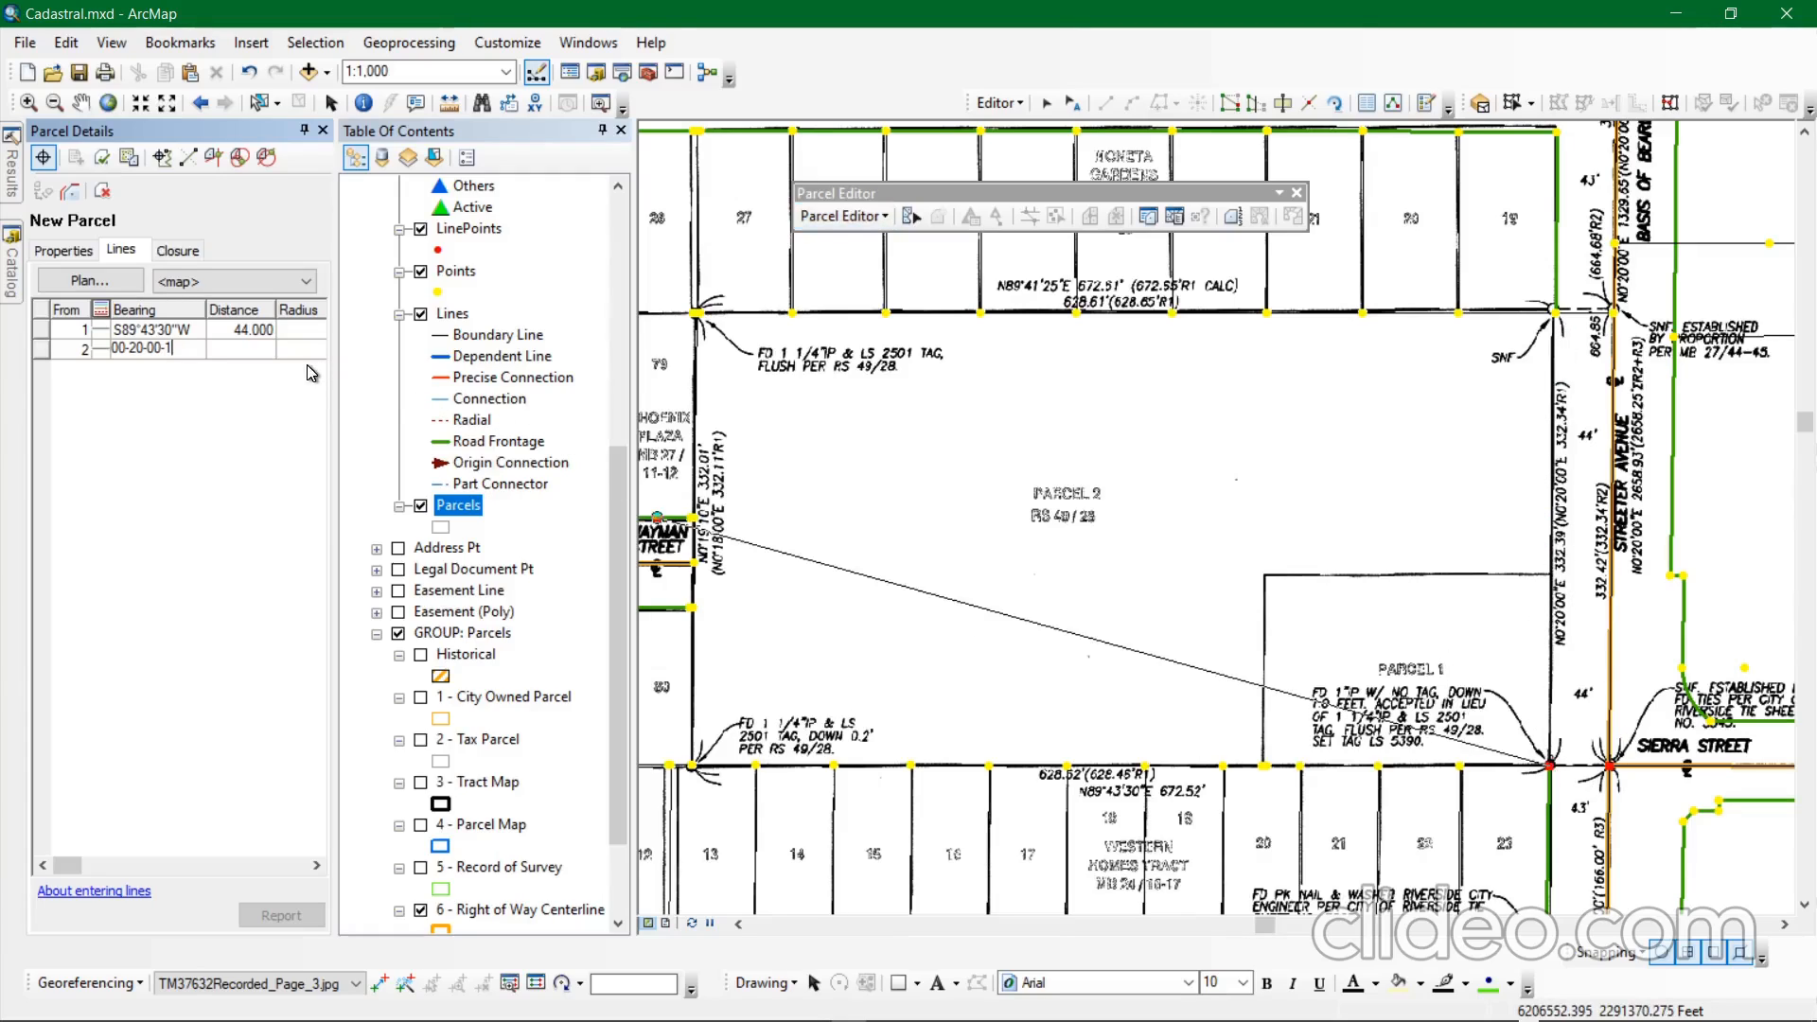
pyautogui.press('Tab')
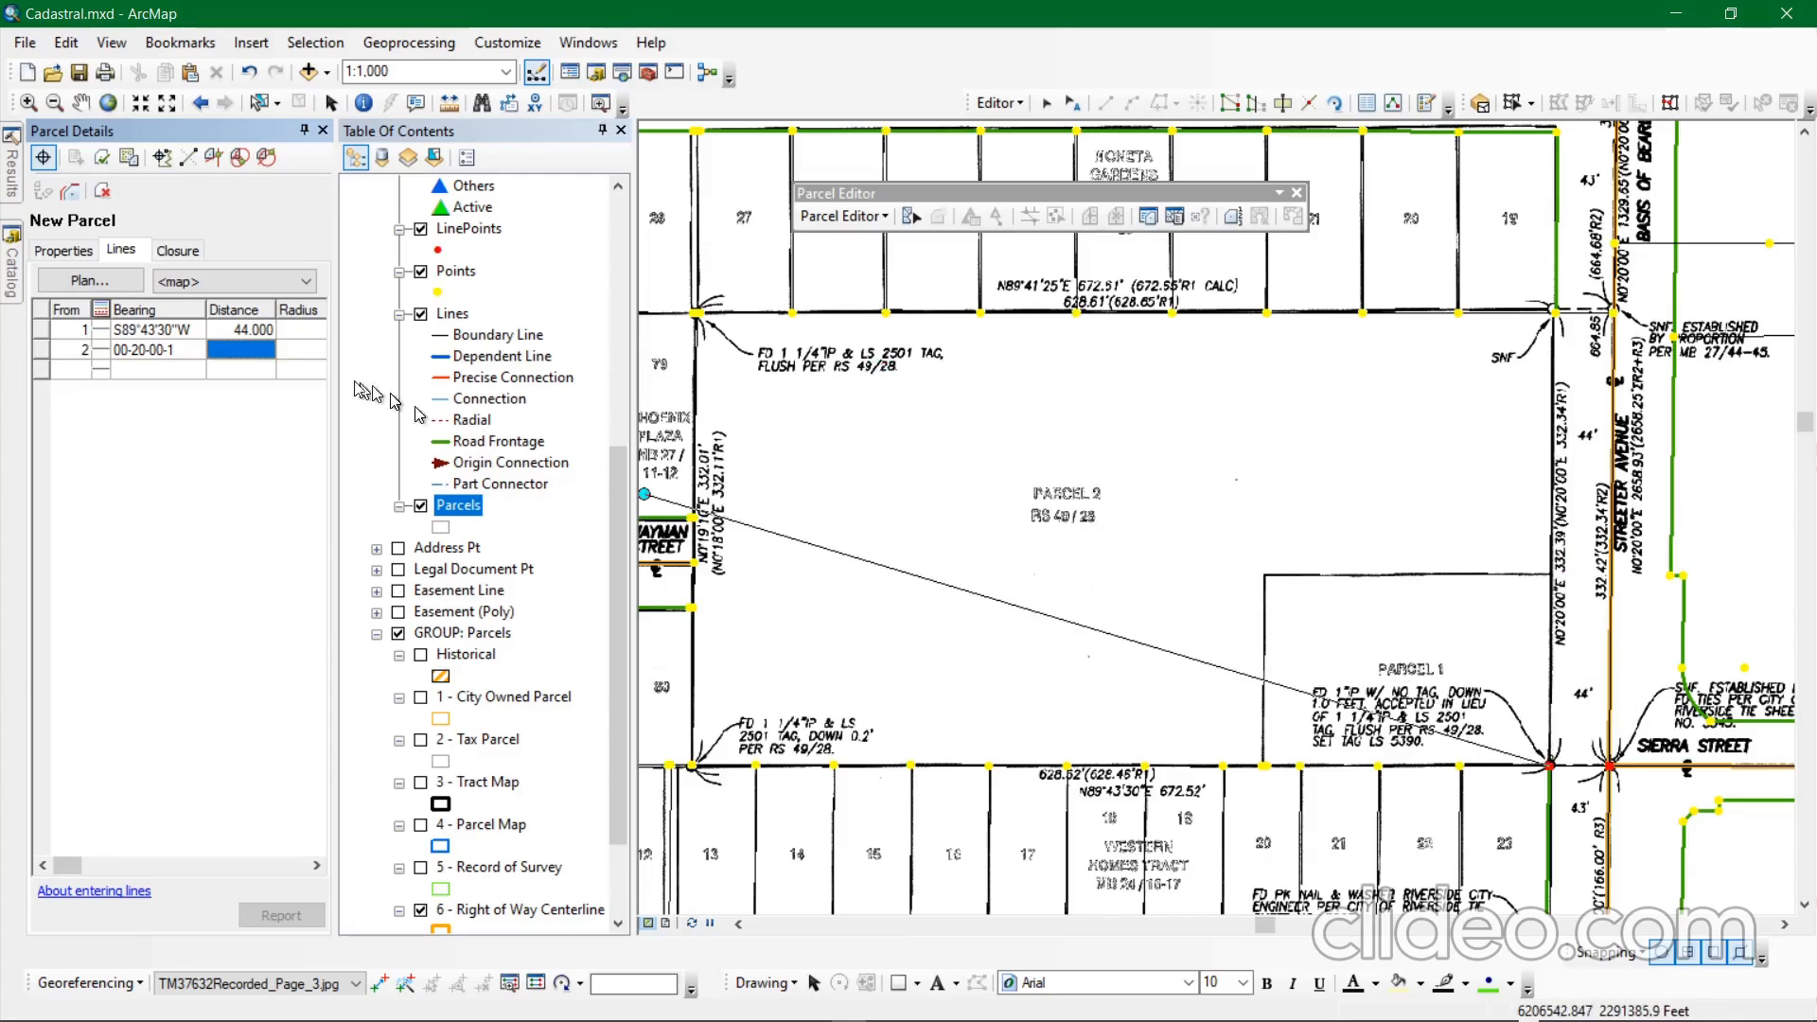
pyautogui.click(265, 351)
pyautogui.write('3')
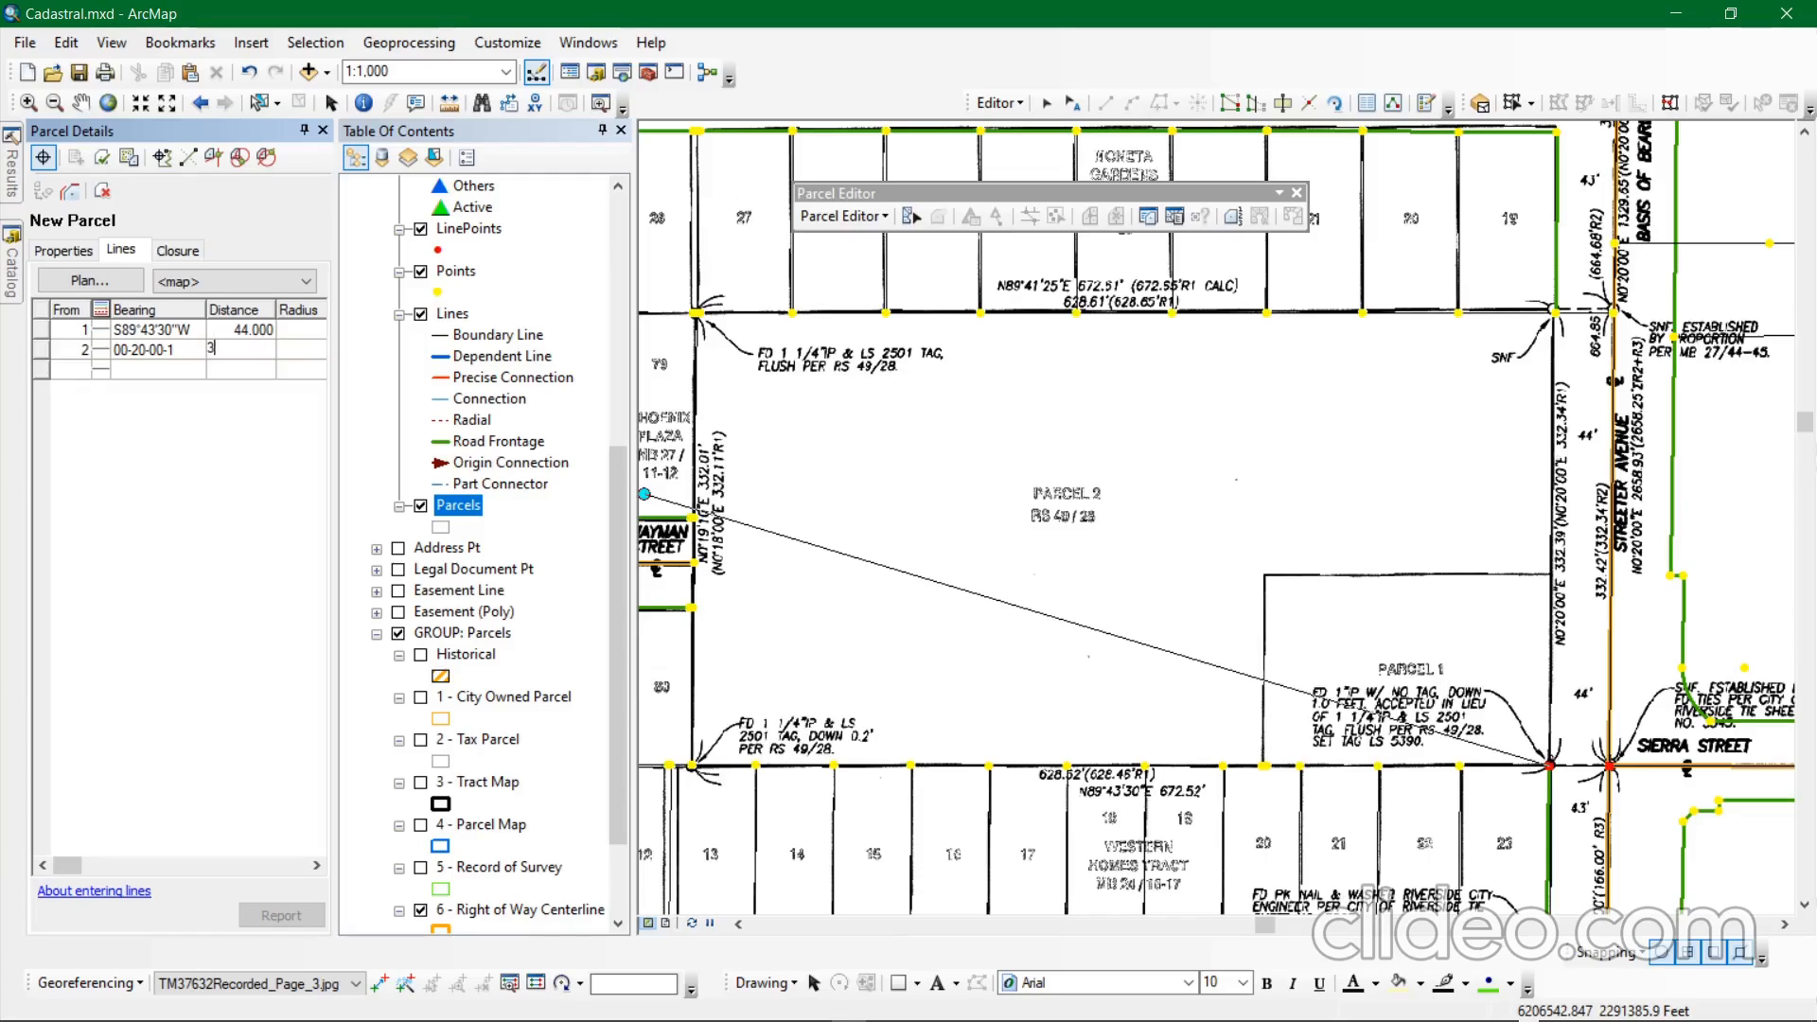
pyautogui.write('32.39')
pyautogui.click(130, 373)
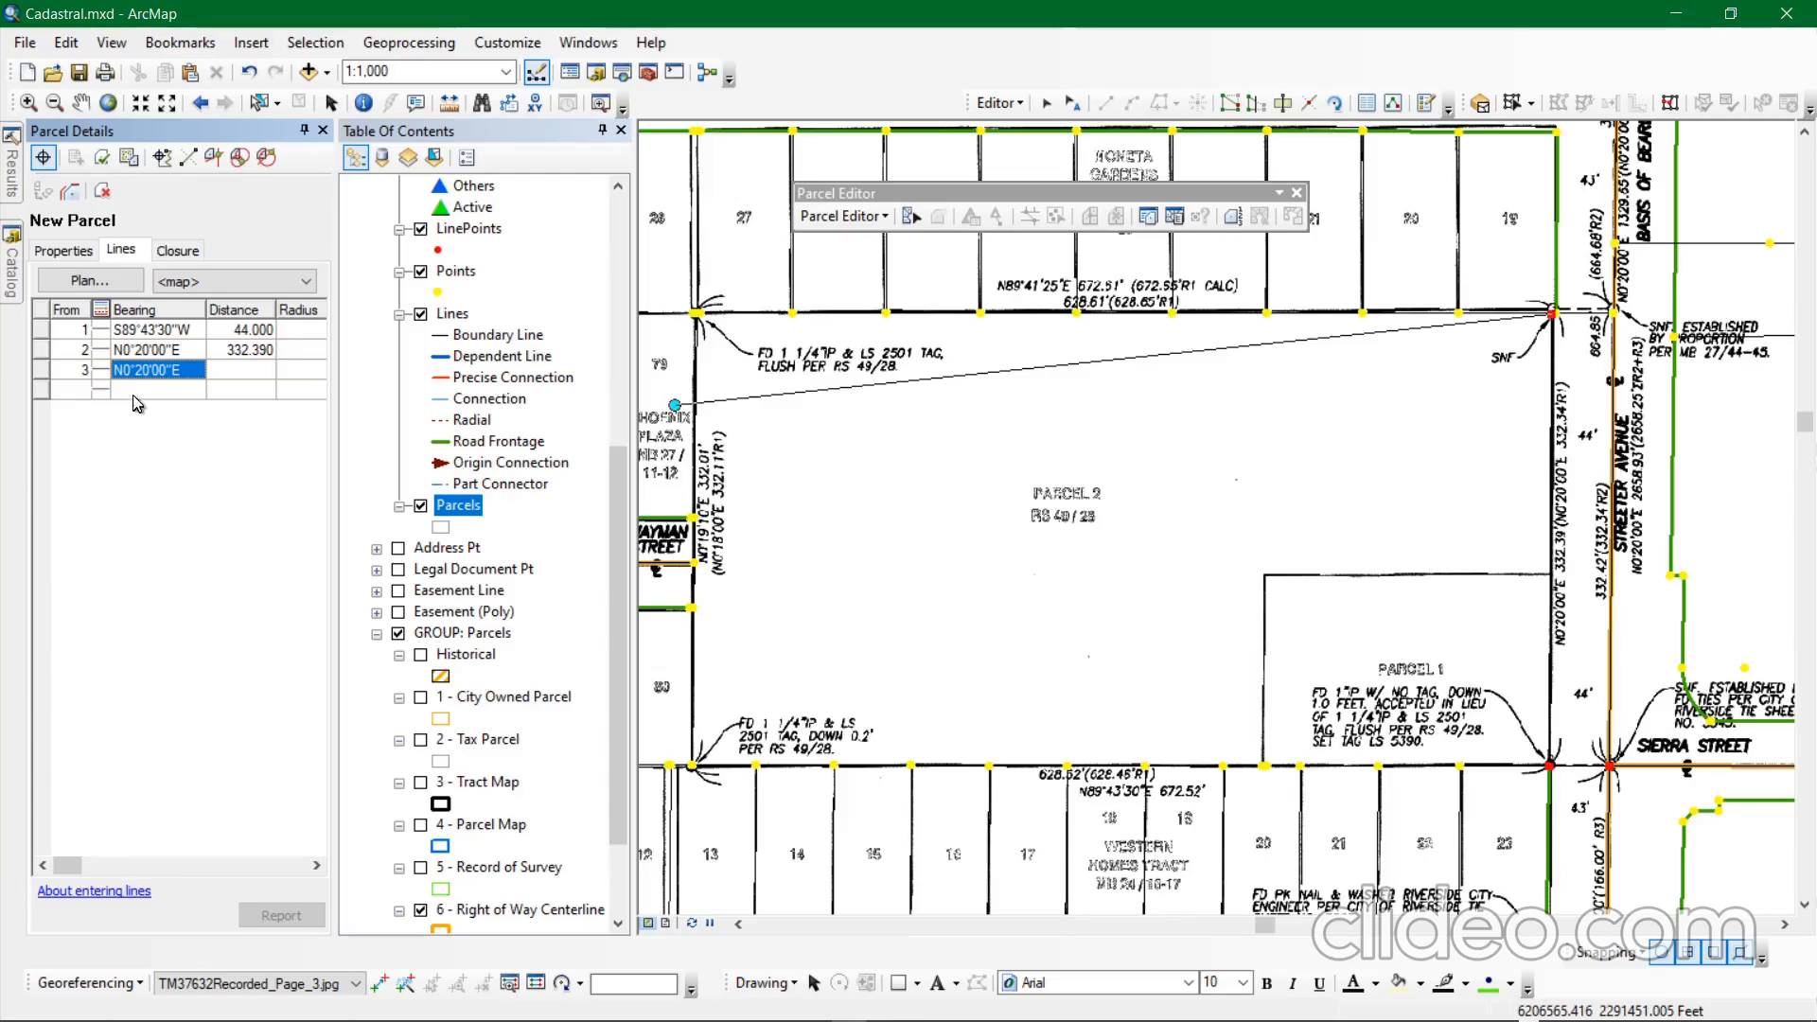
# Enter the third course, along Parcel 2's north side, with bearing 89-41-25-1 and distance 628.61 feet, and reverse its bearing to S89°41'25"W.
pyautogui.click(189, 370)
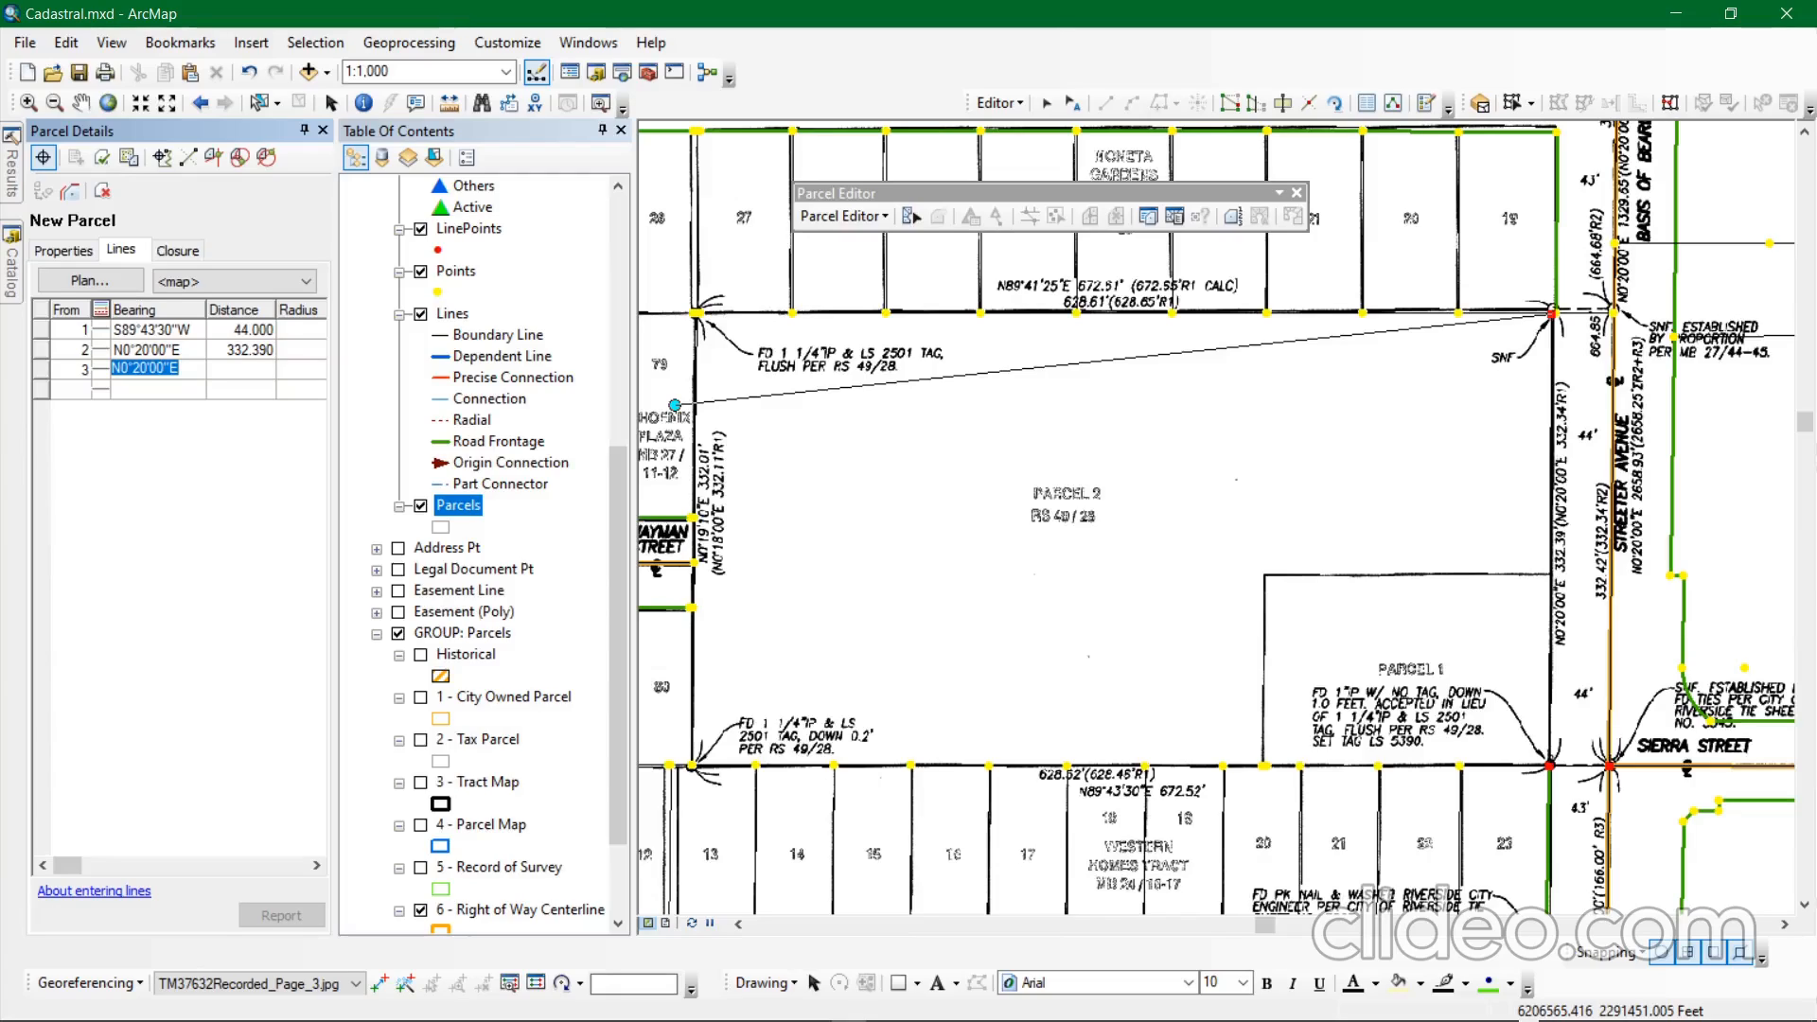
pyautogui.write('89-41-25-1')
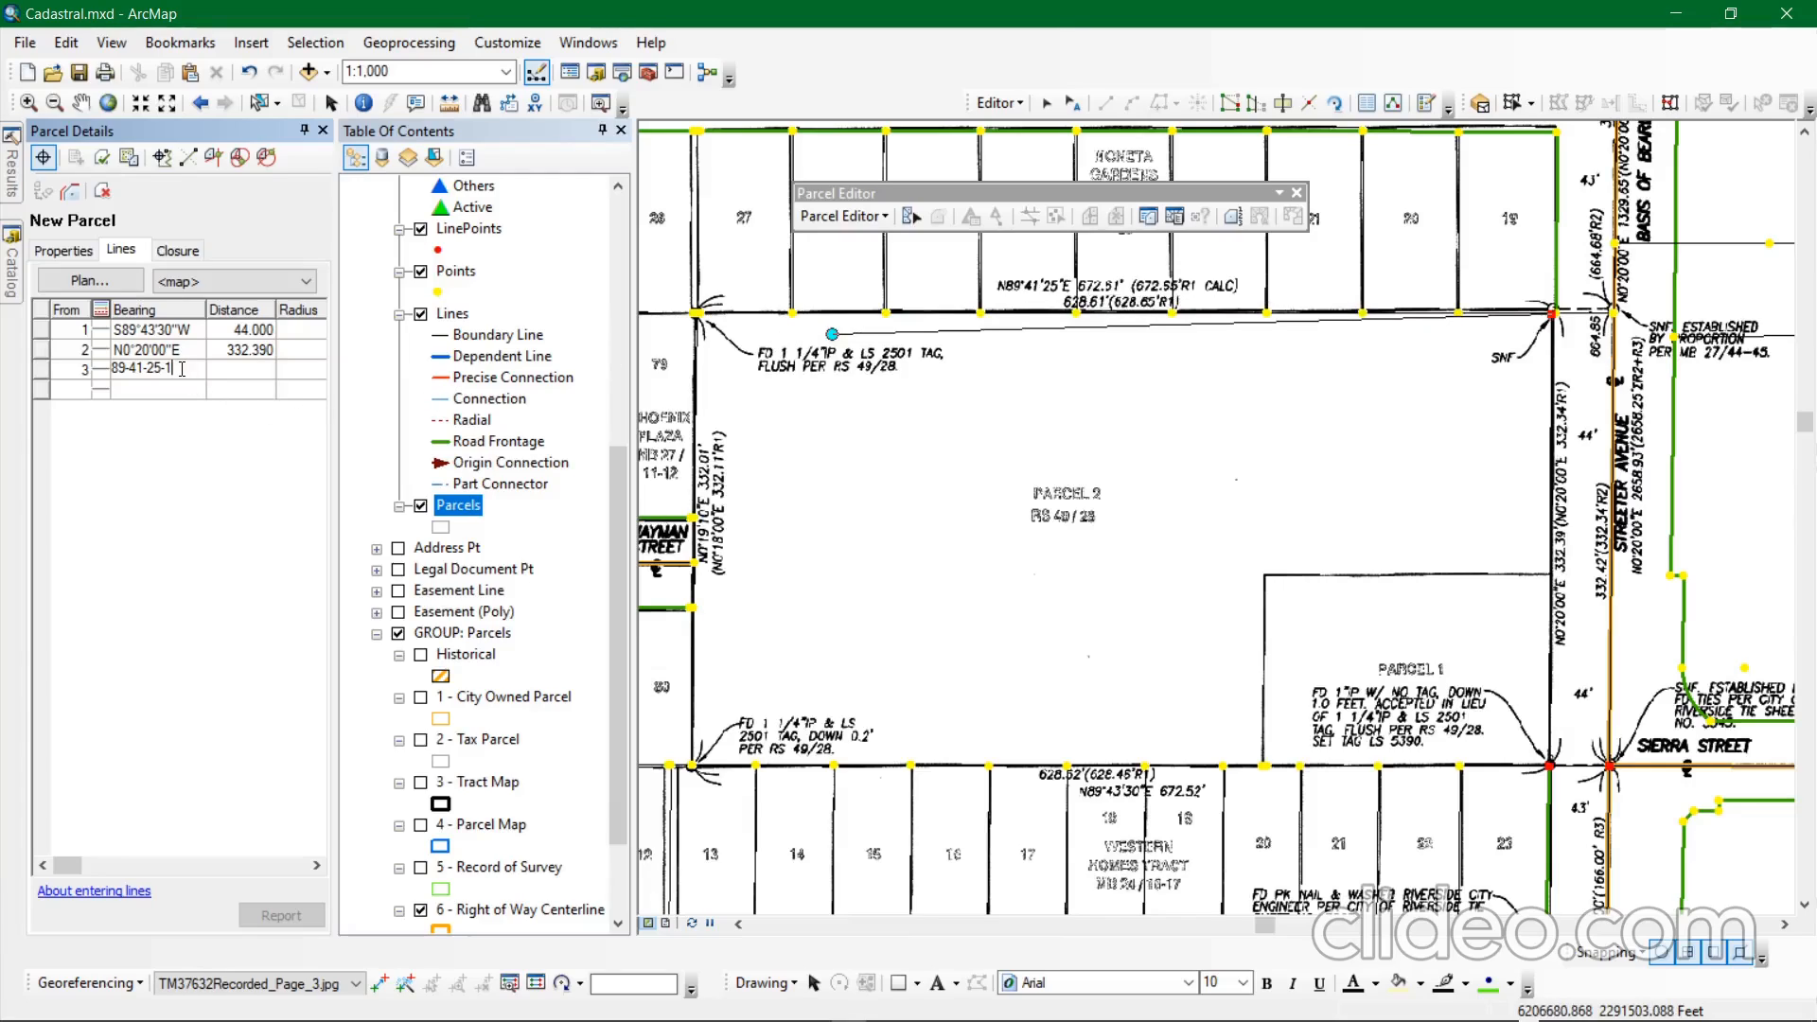
pyautogui.click(250, 371)
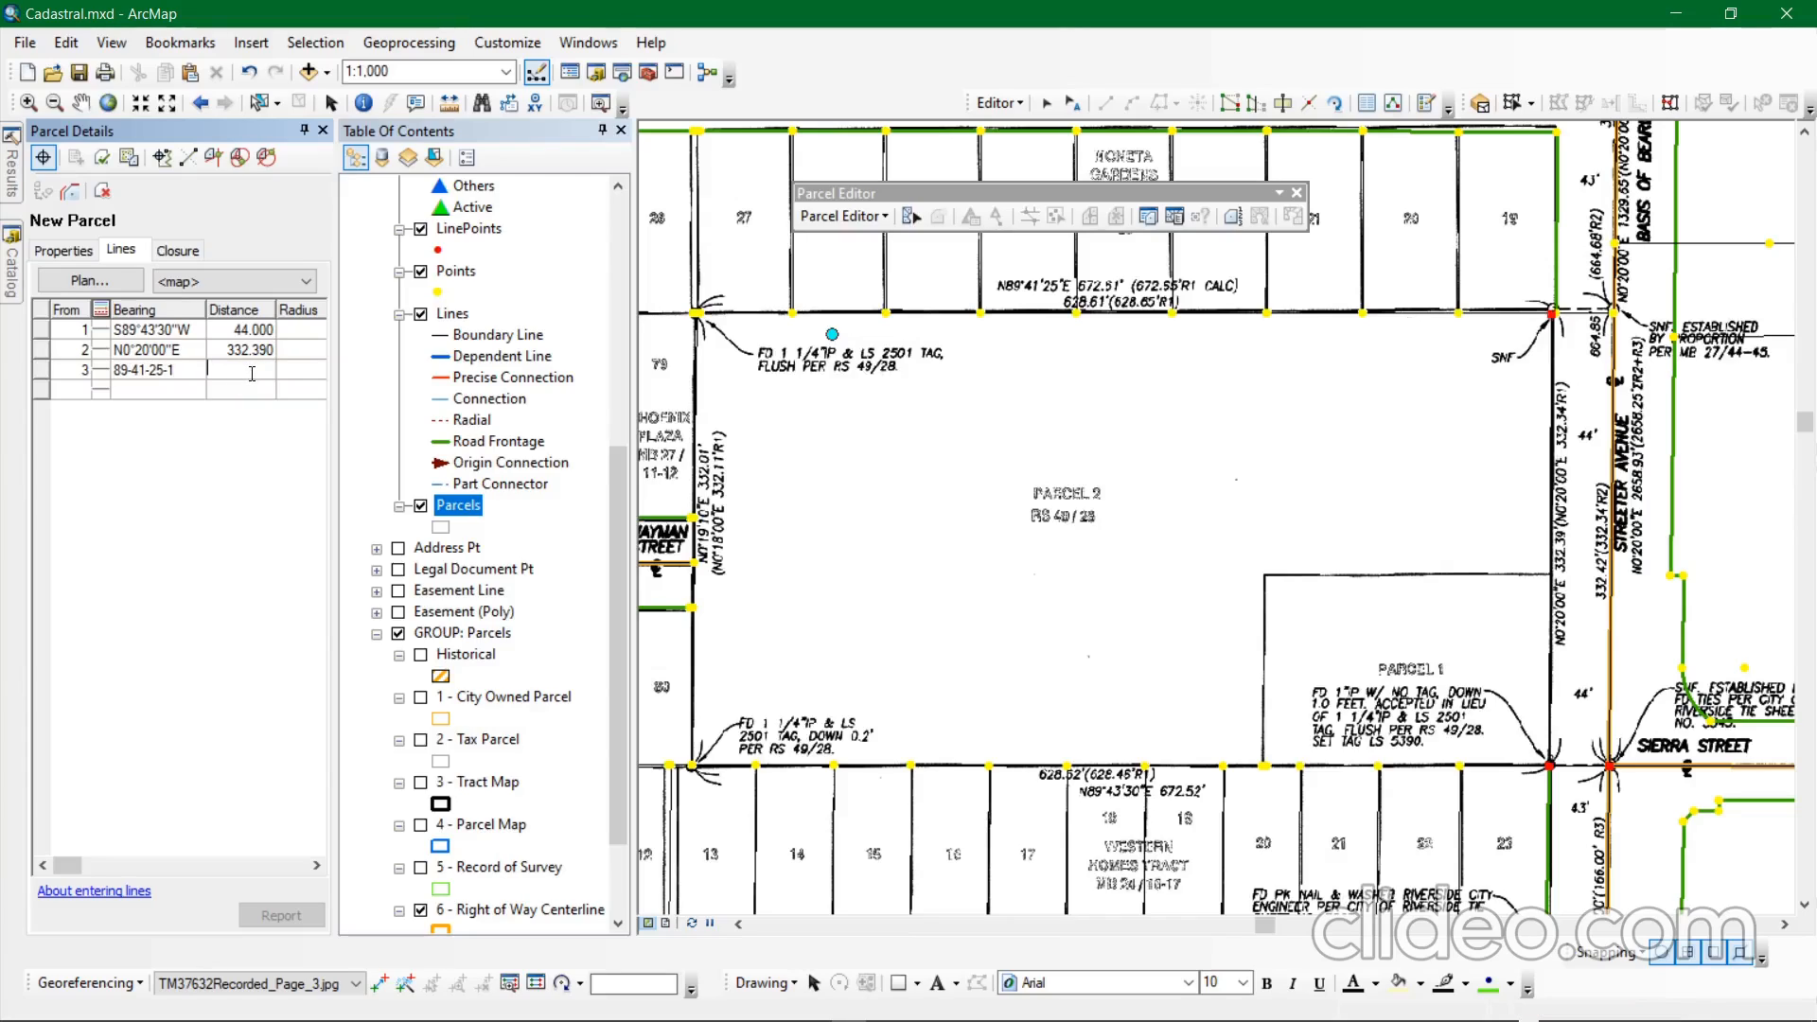
pyautogui.write('628.61')
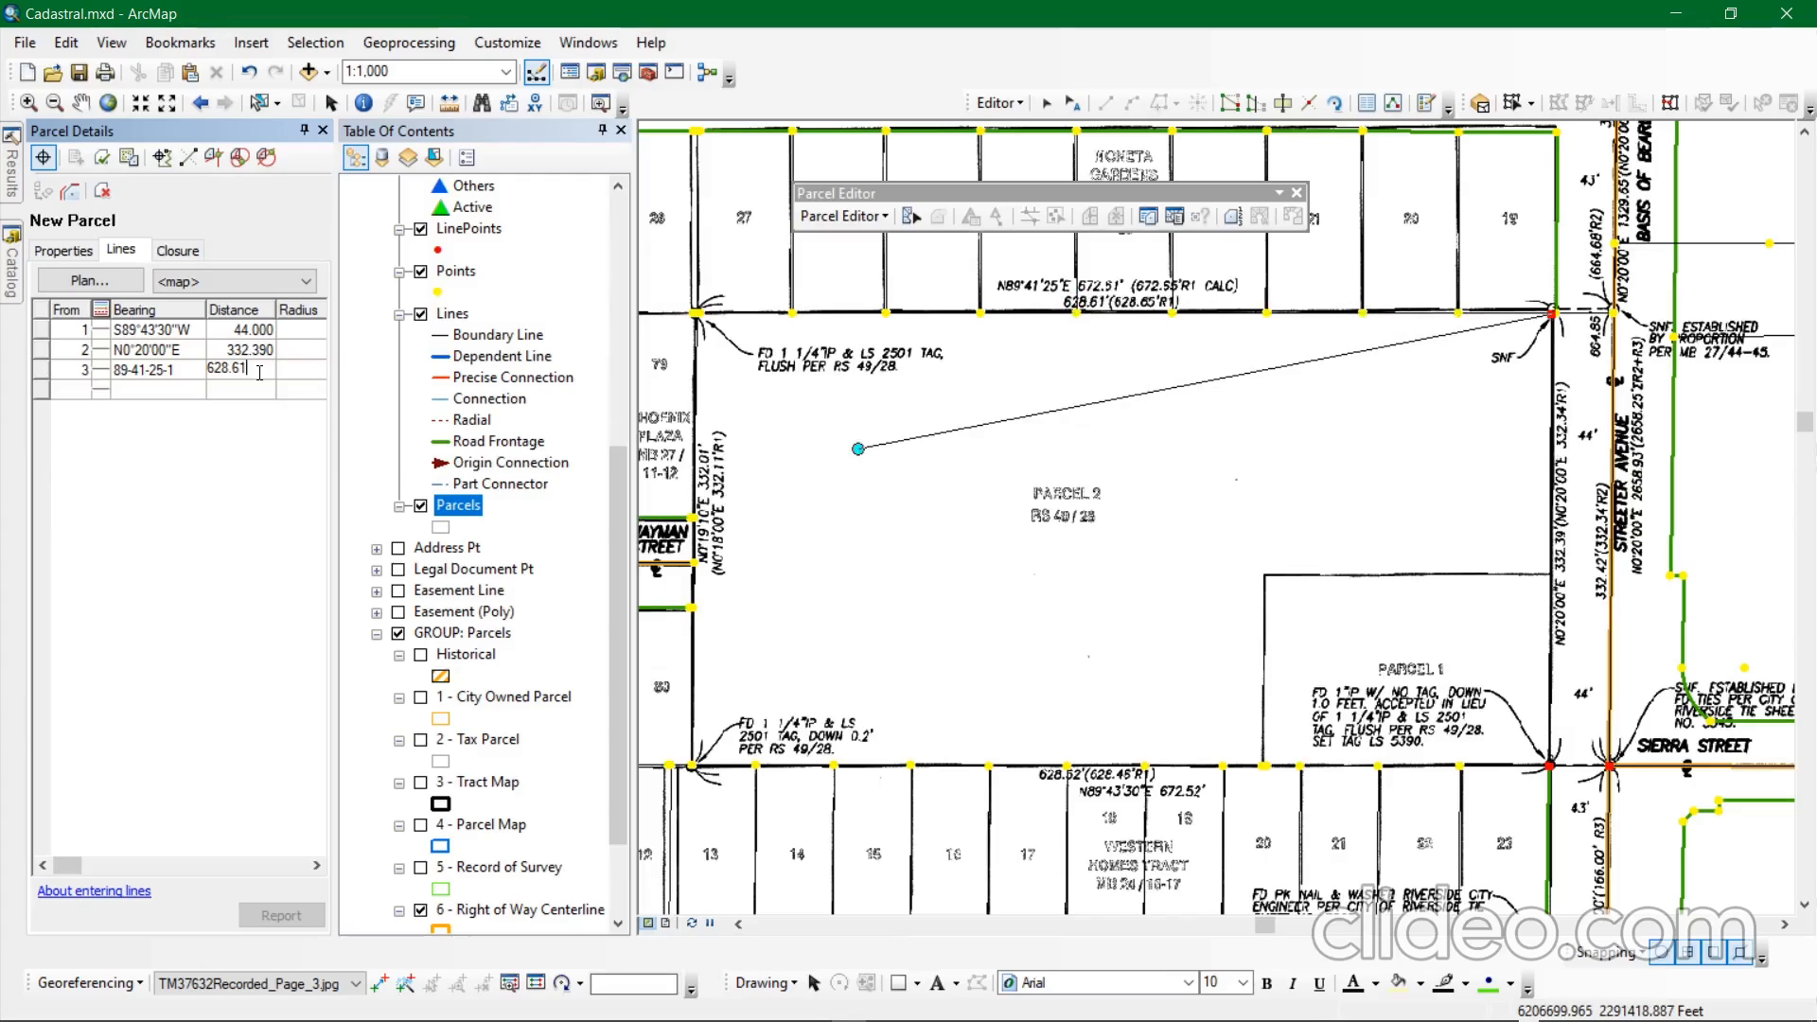
pyautogui.press('Return')
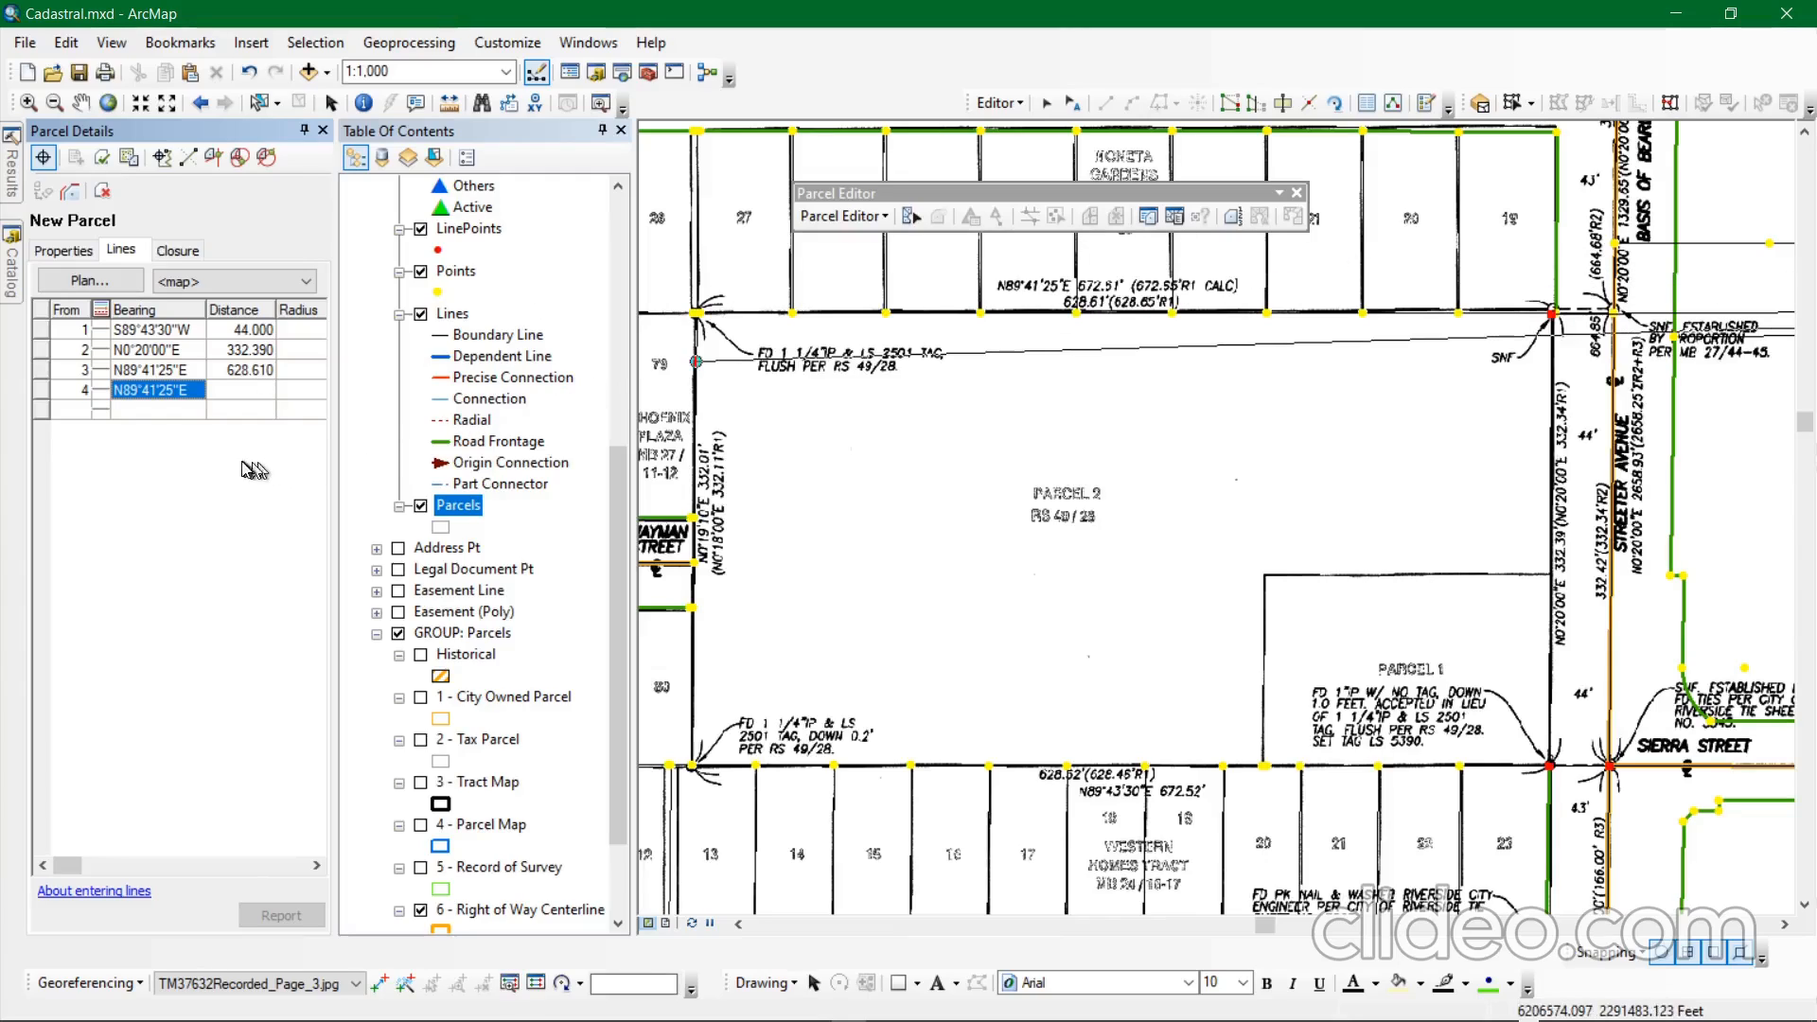
pyautogui.rightClick(173, 371)
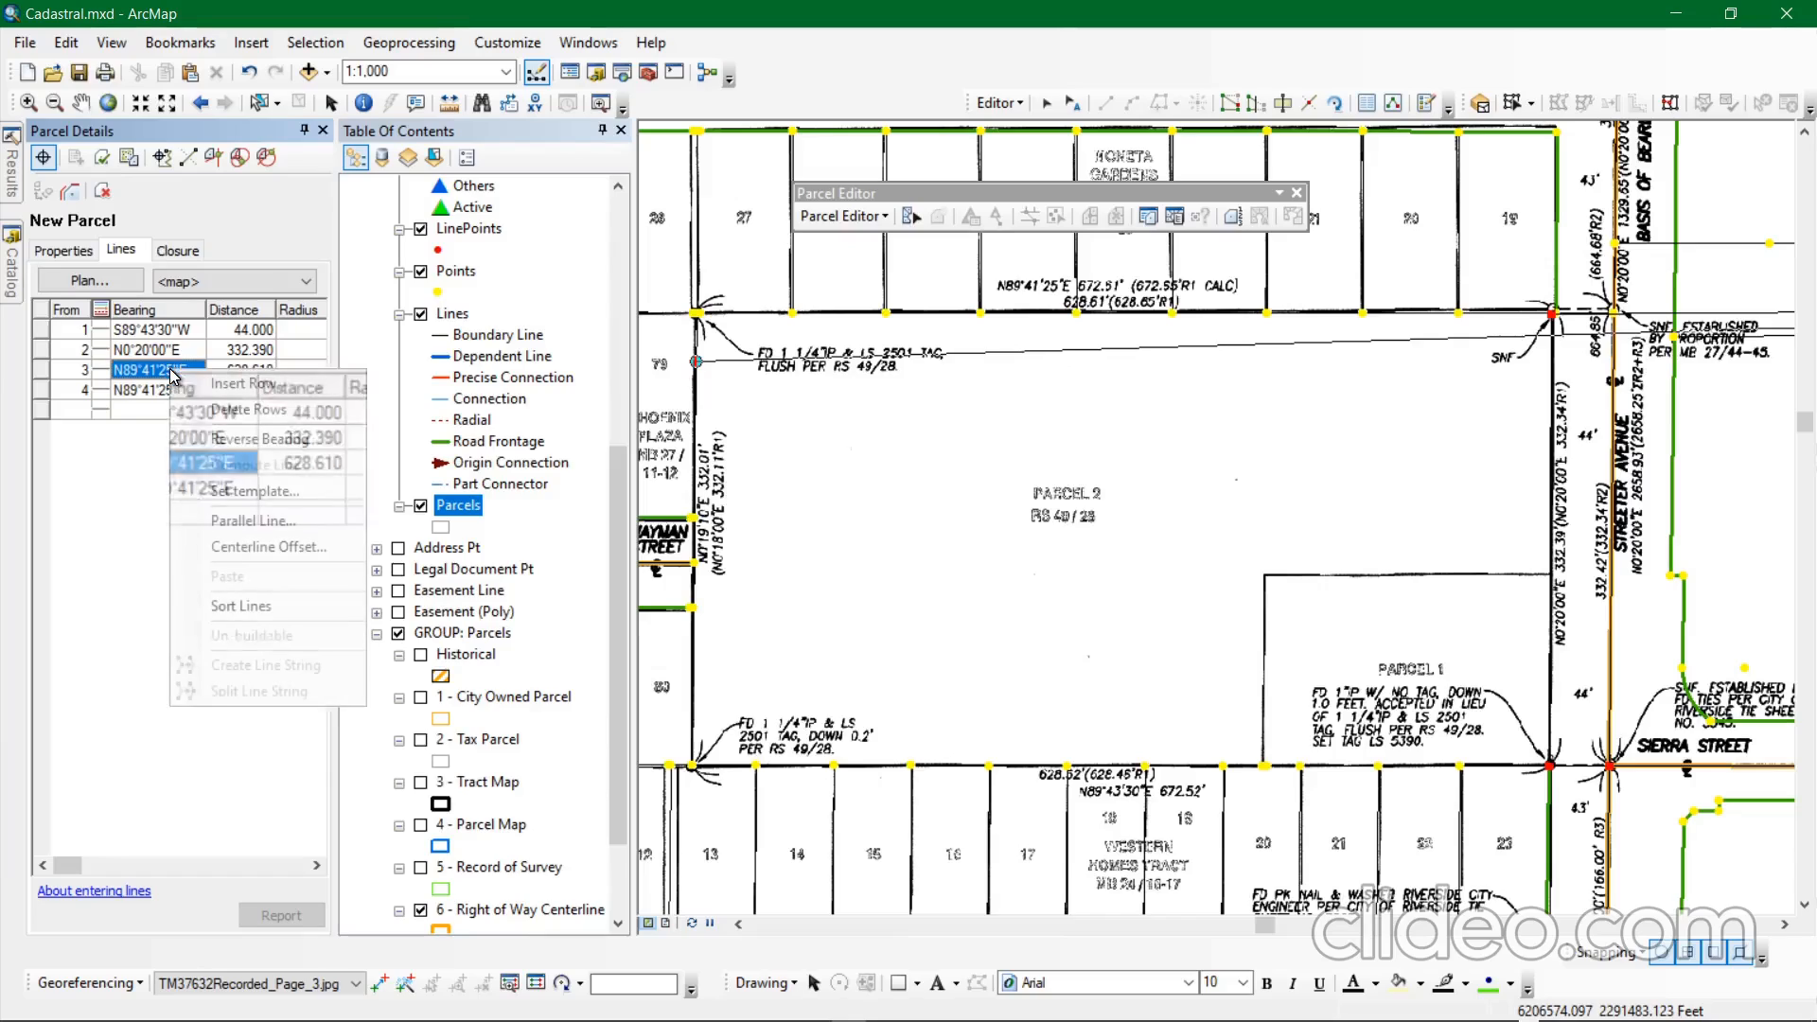
pyautogui.click(233, 441)
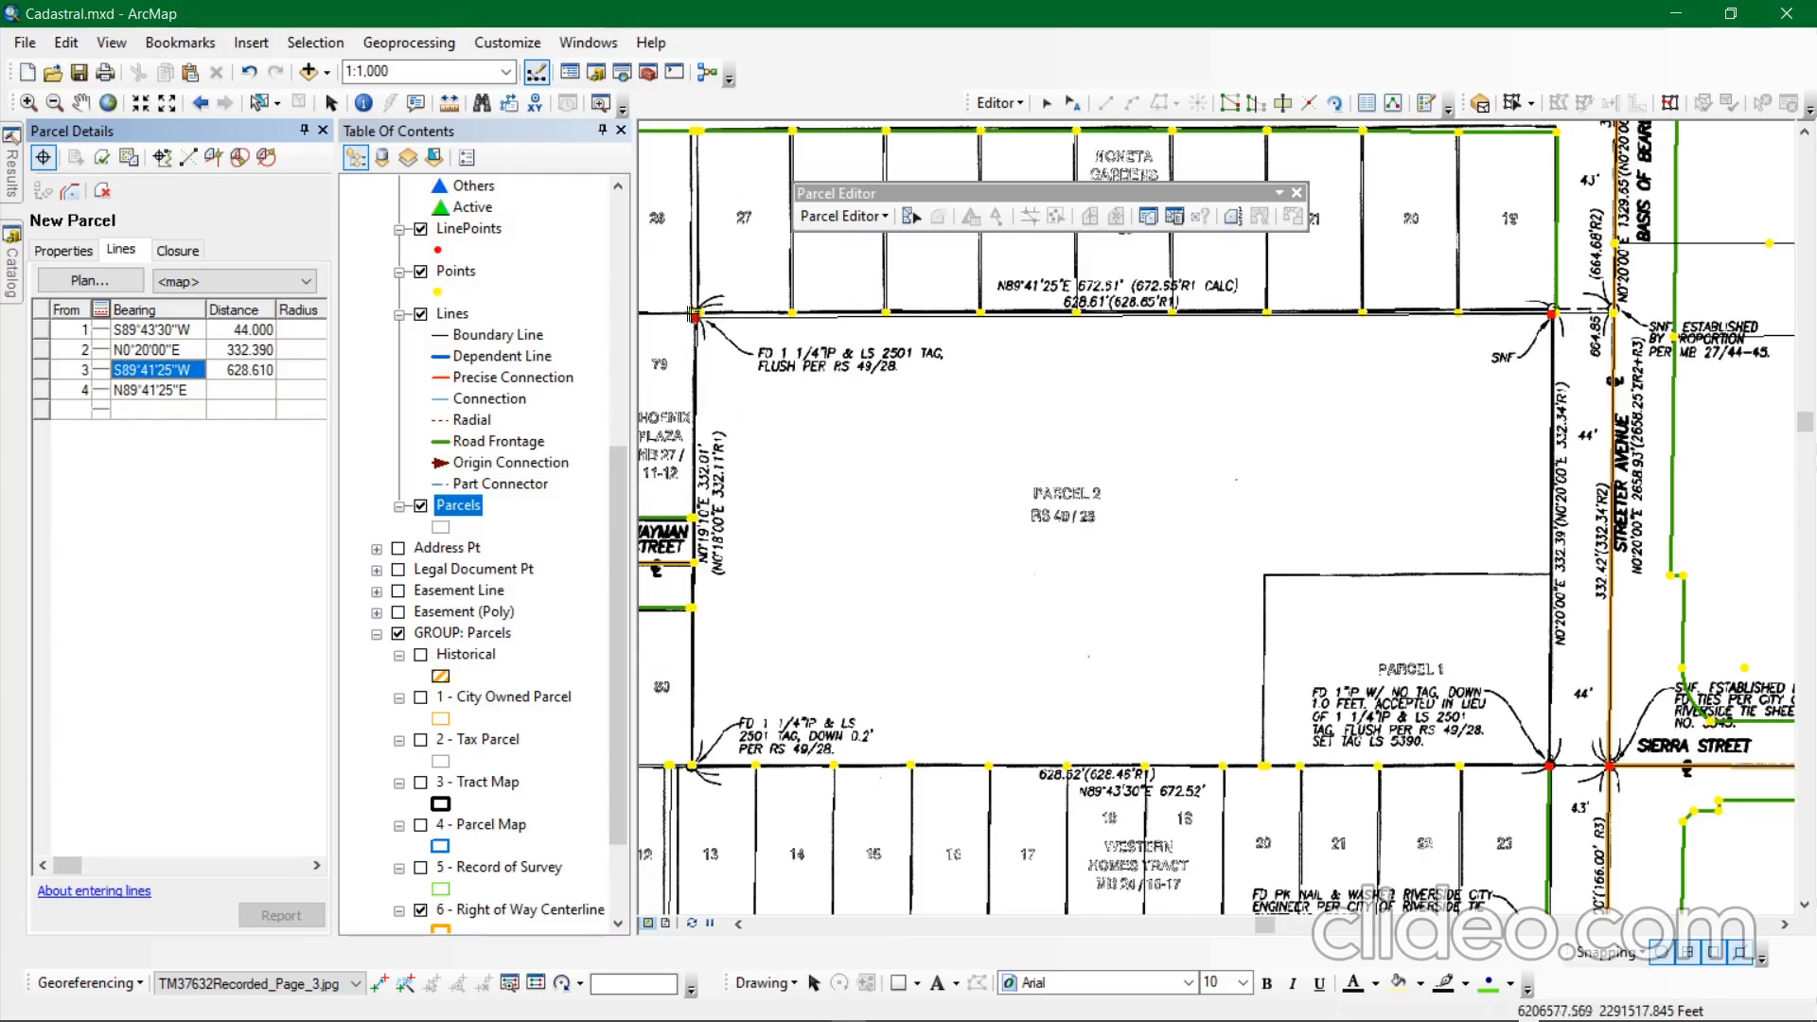
# Enter the fourth course, along Parcel 2's west side, with bearing 0-19-10-3 and distance 332.01 feet.
pyautogui.click(185, 392)
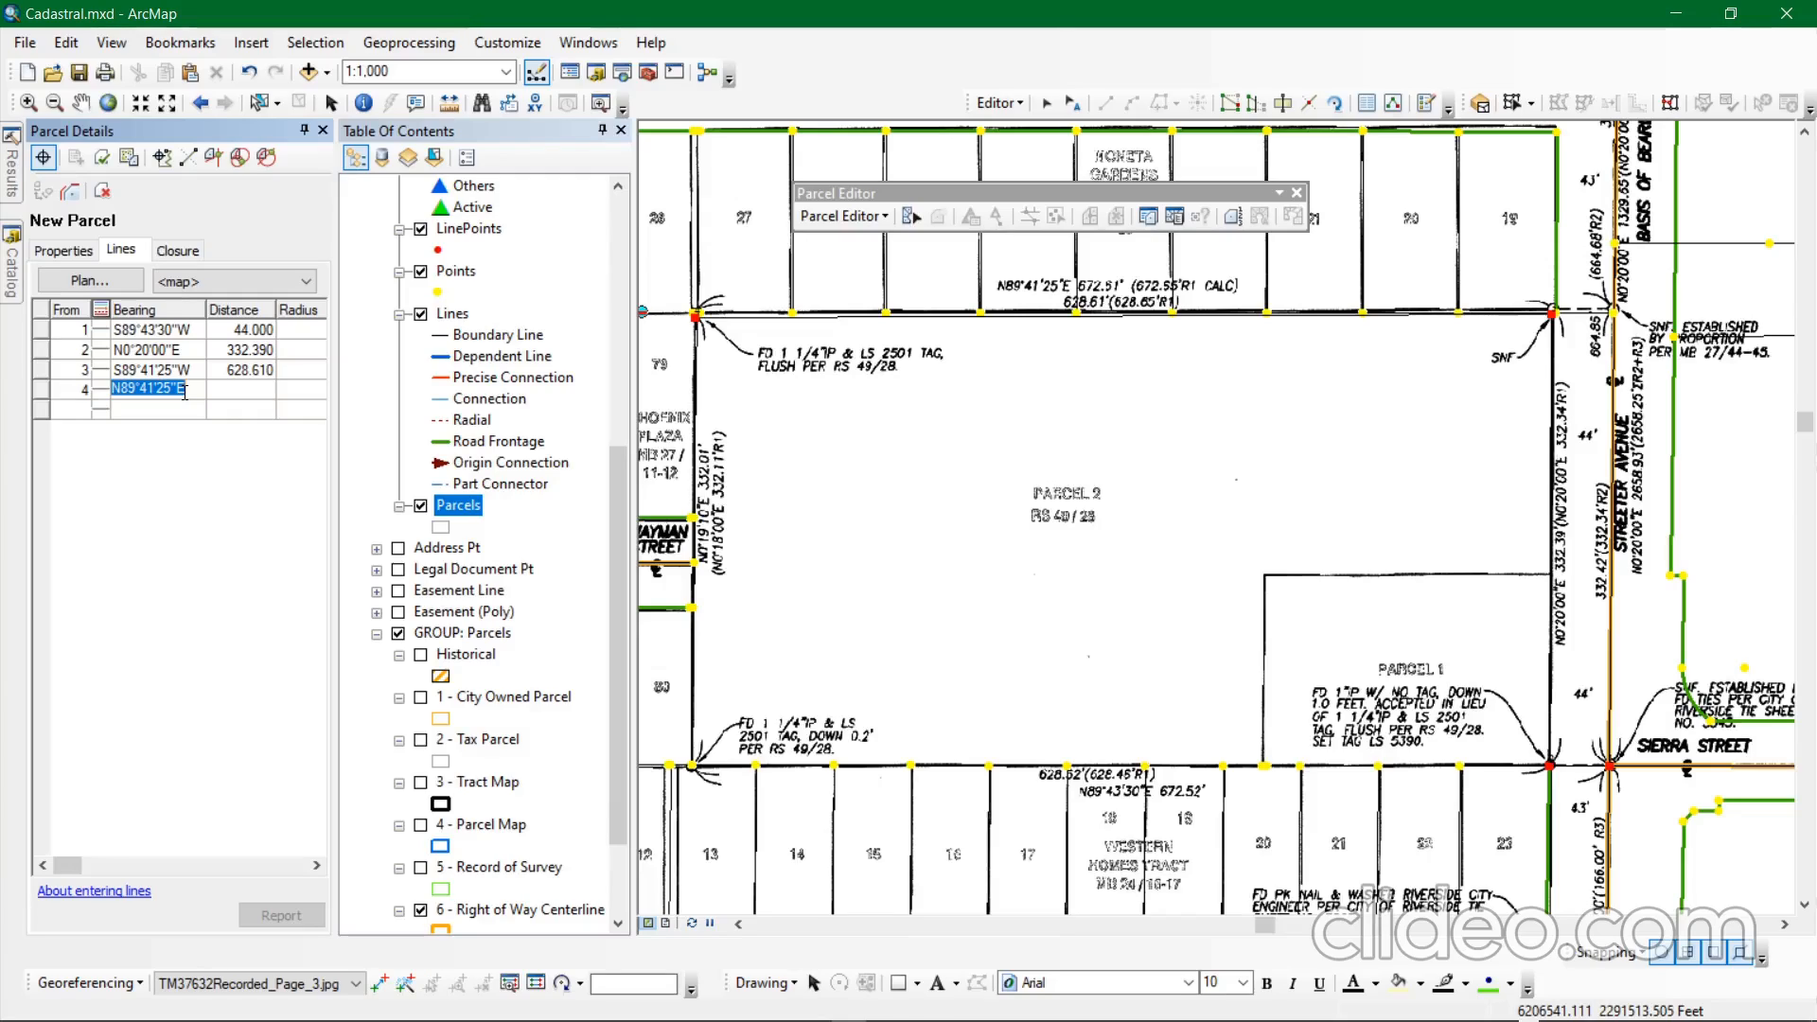
pyautogui.write('0-19-10-3')
pyautogui.press('Tab')
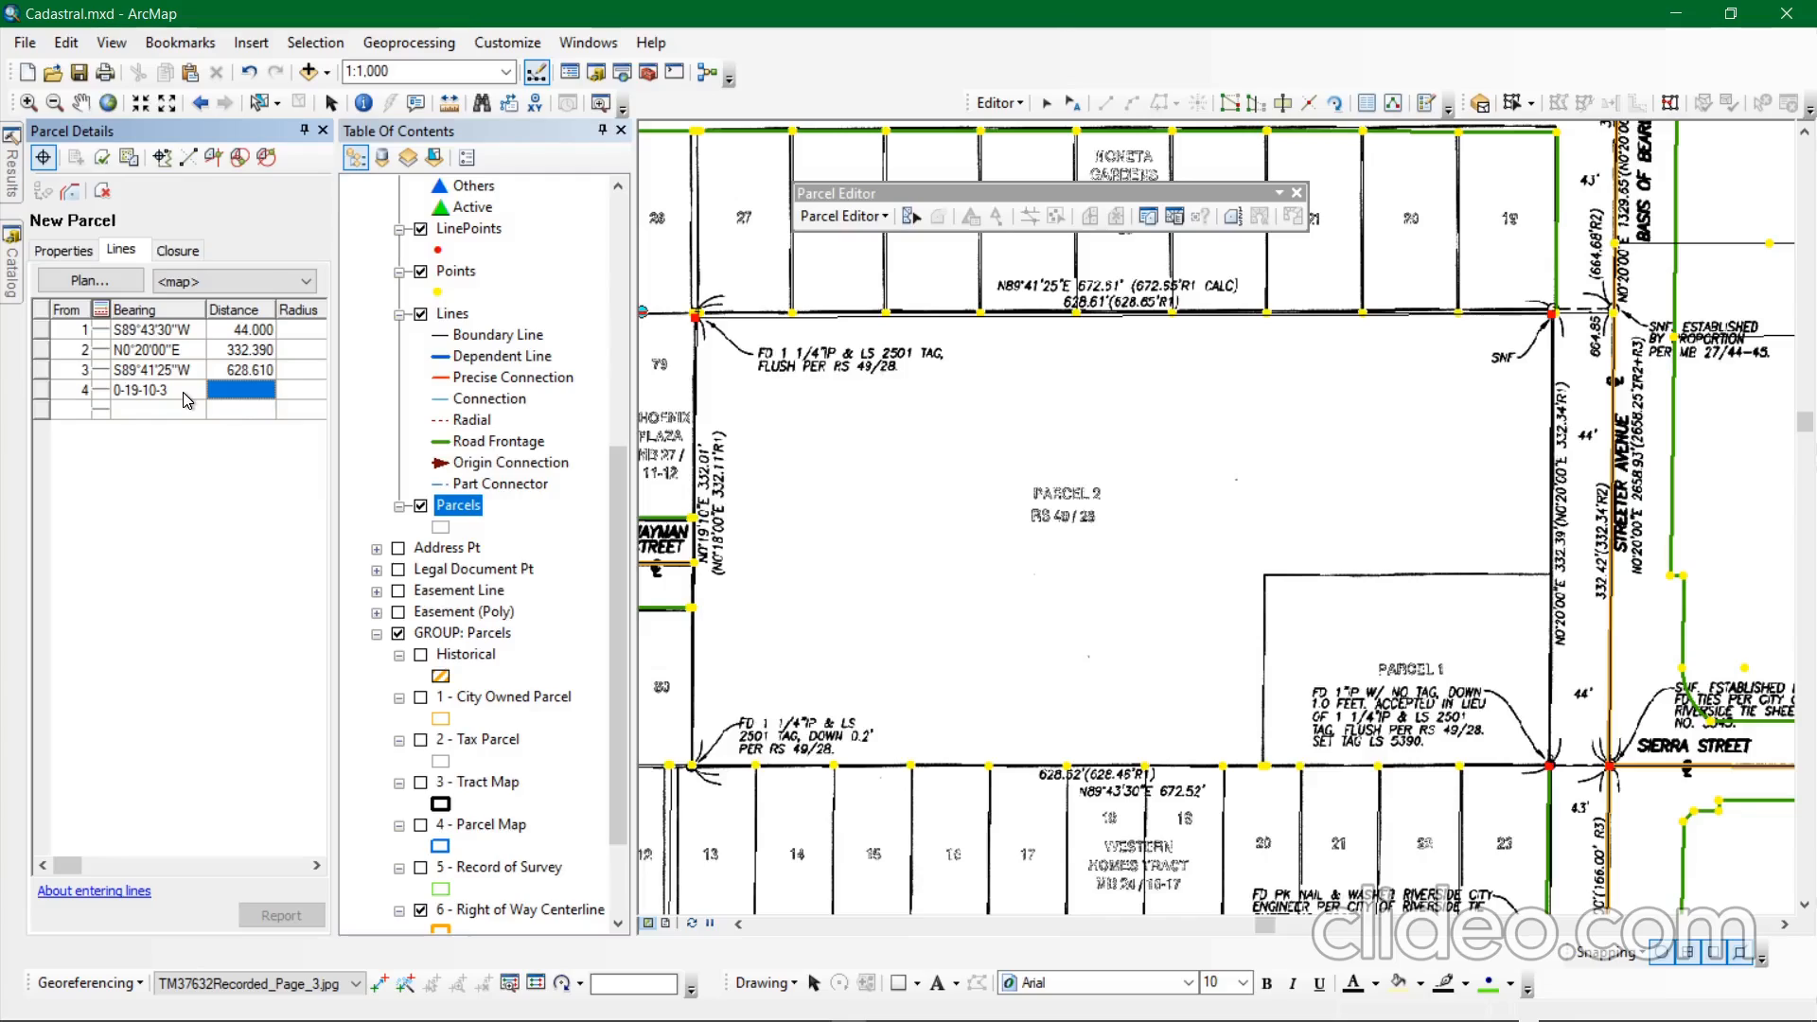
pyautogui.write('332.01')
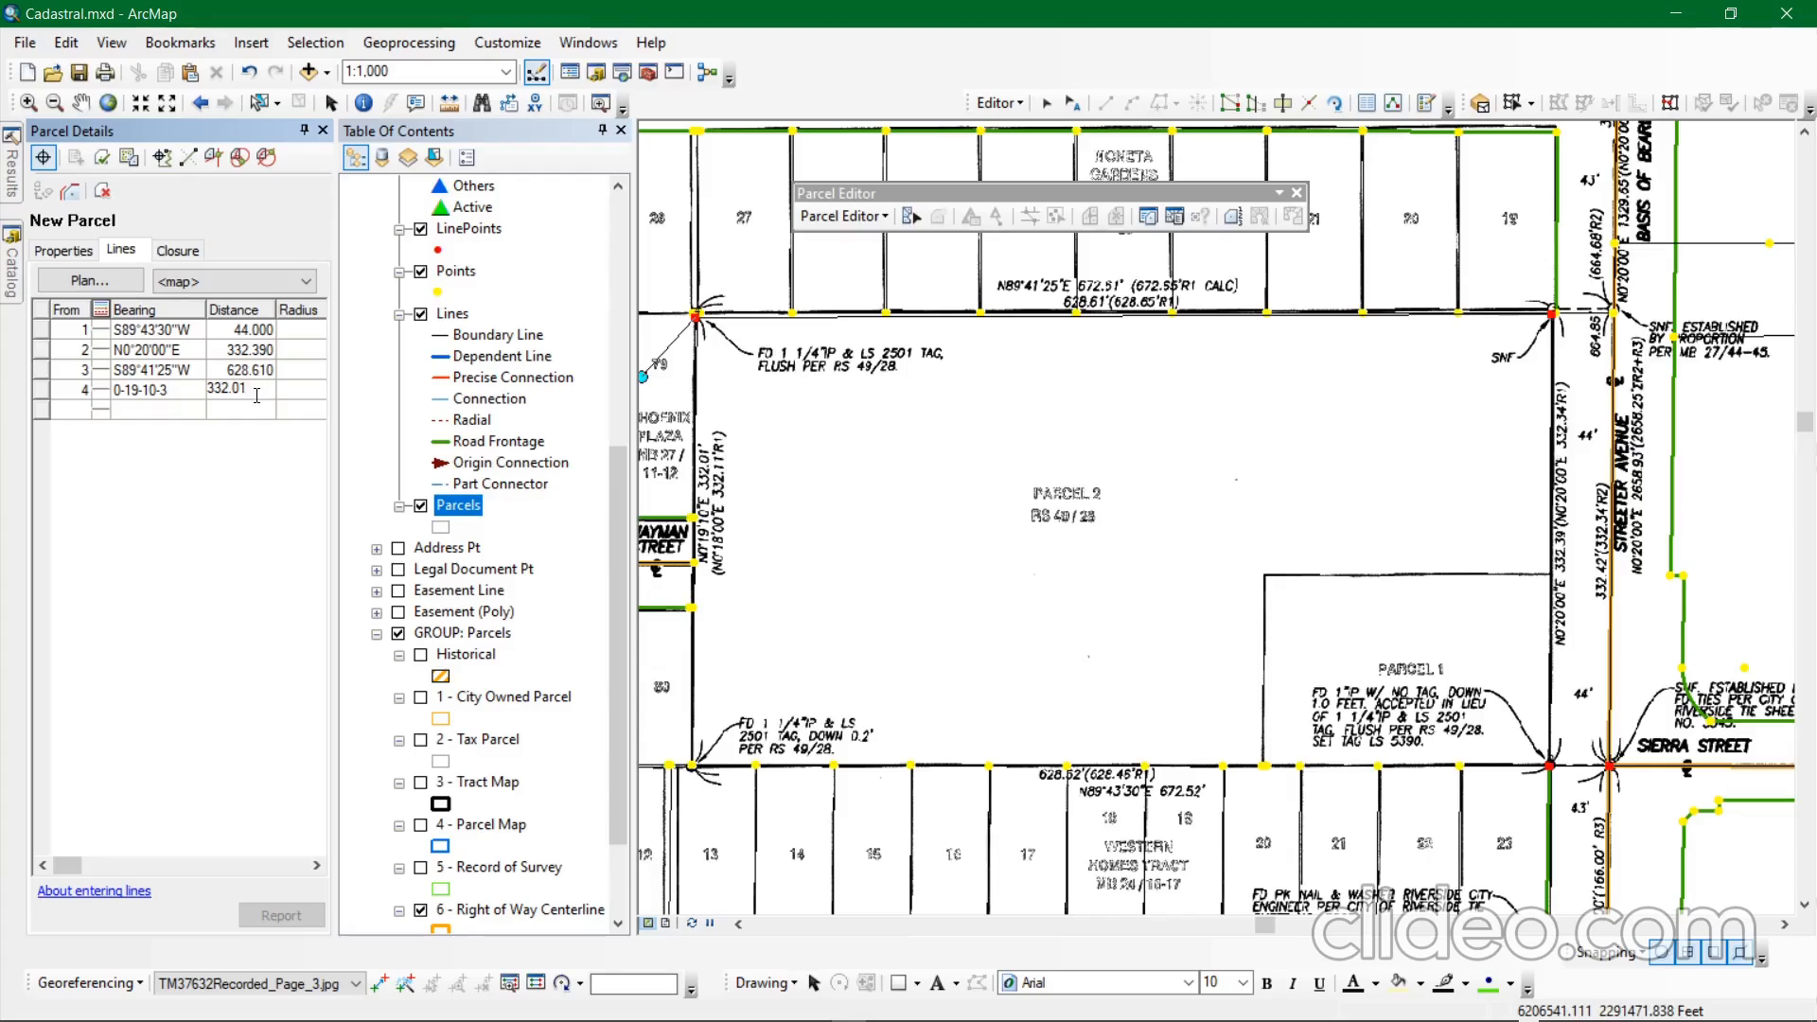
pyautogui.press('Return')
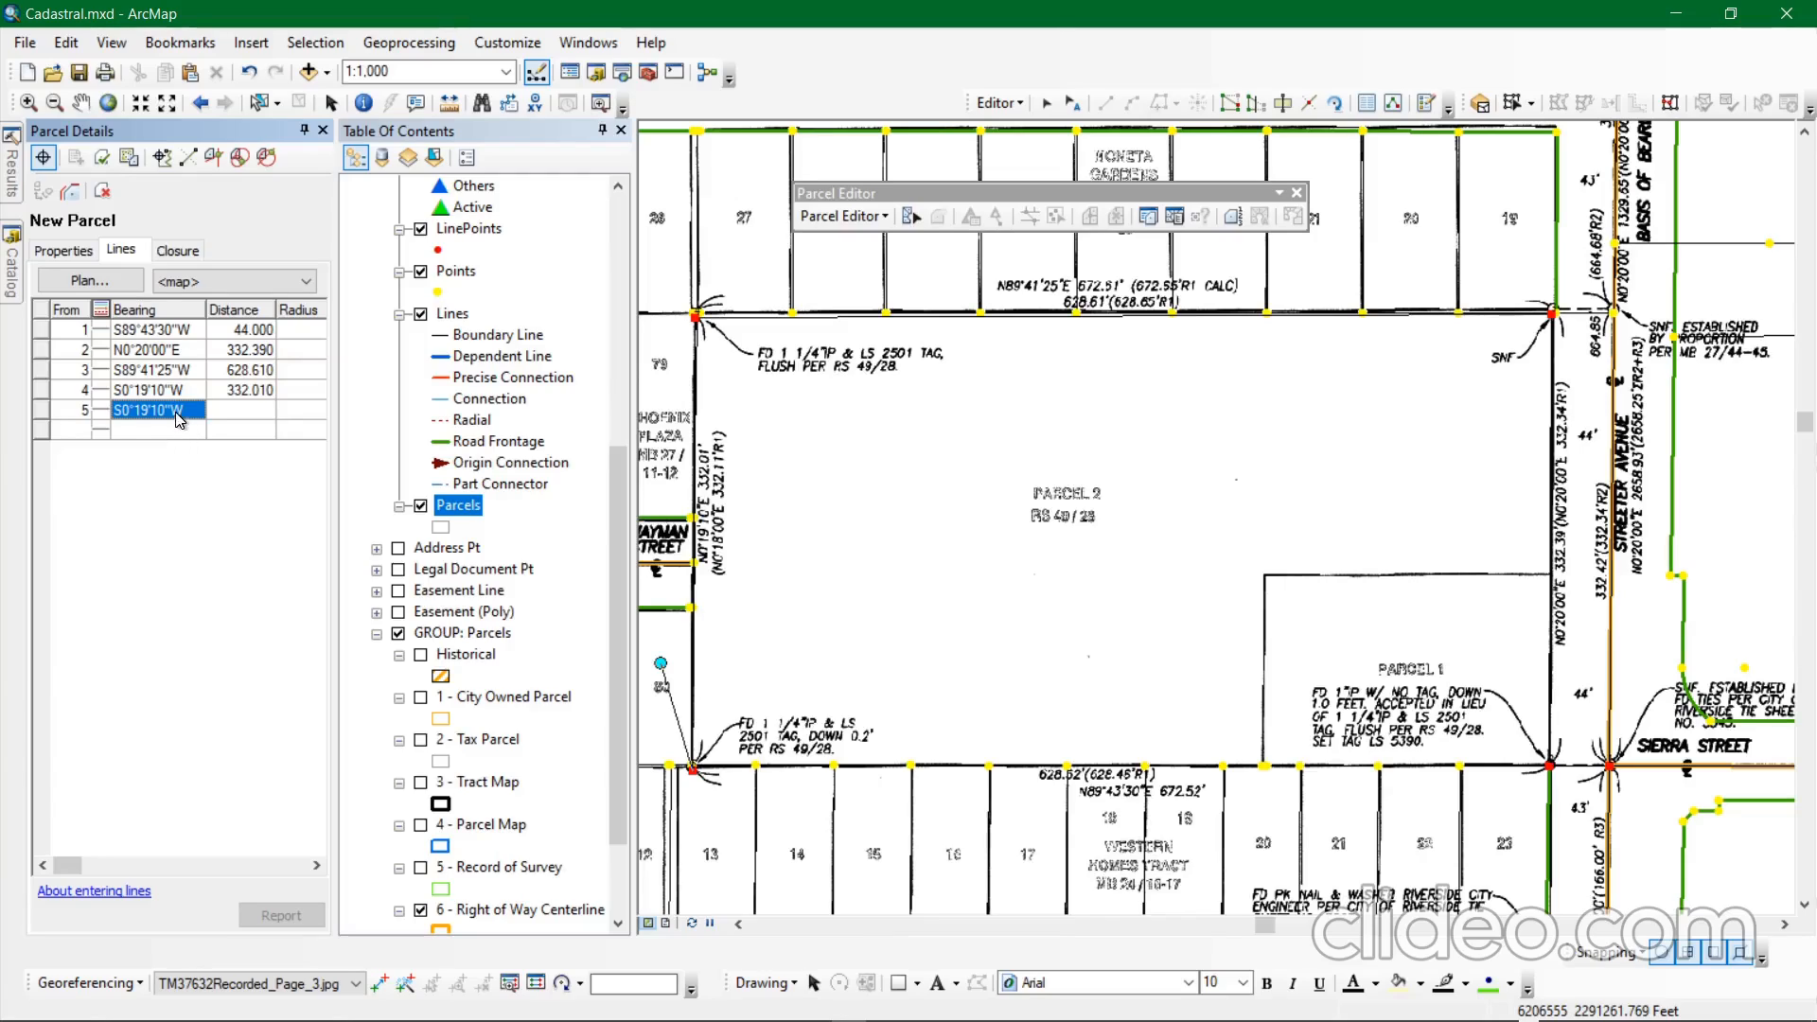
# Enter the closing course back to the starting point with bearing N89°43'30"E and distance 672.52 feet, and check the misclose distance.
pyautogui.click(189, 412)
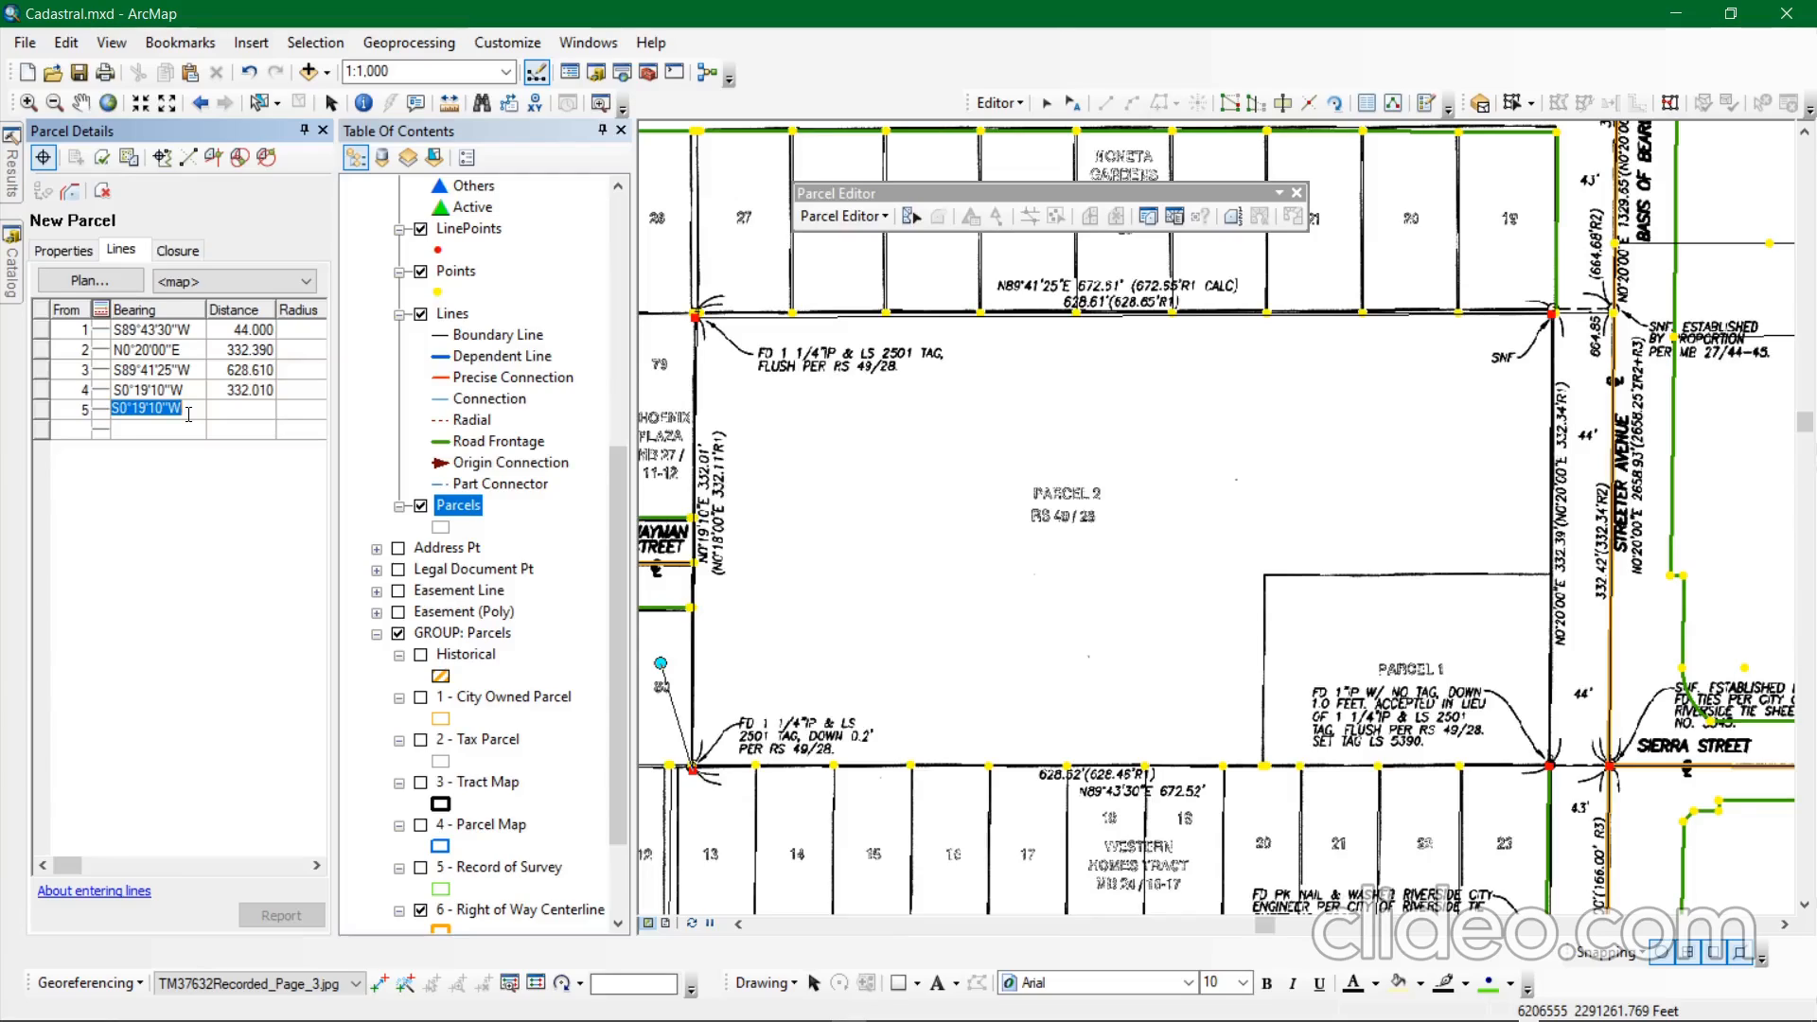
pyautogui.write('89-43-30')
pyautogui.press('Tab')
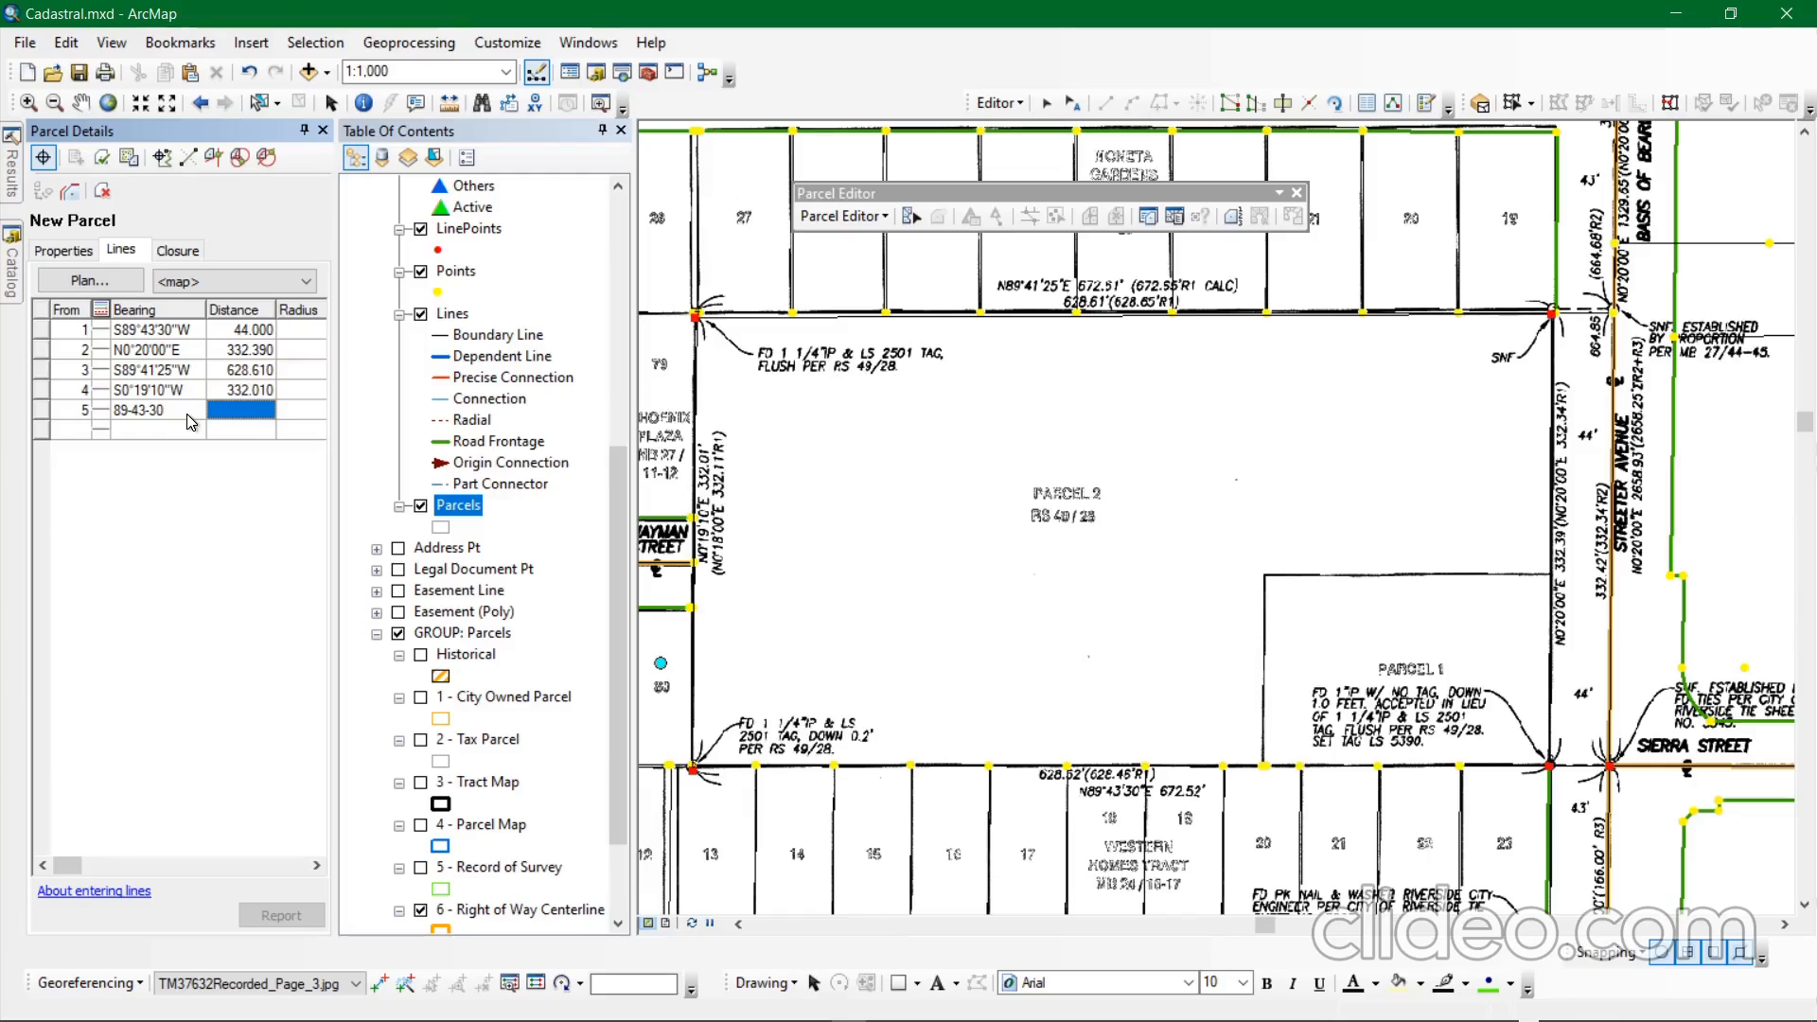
pyautogui.write('672.52')
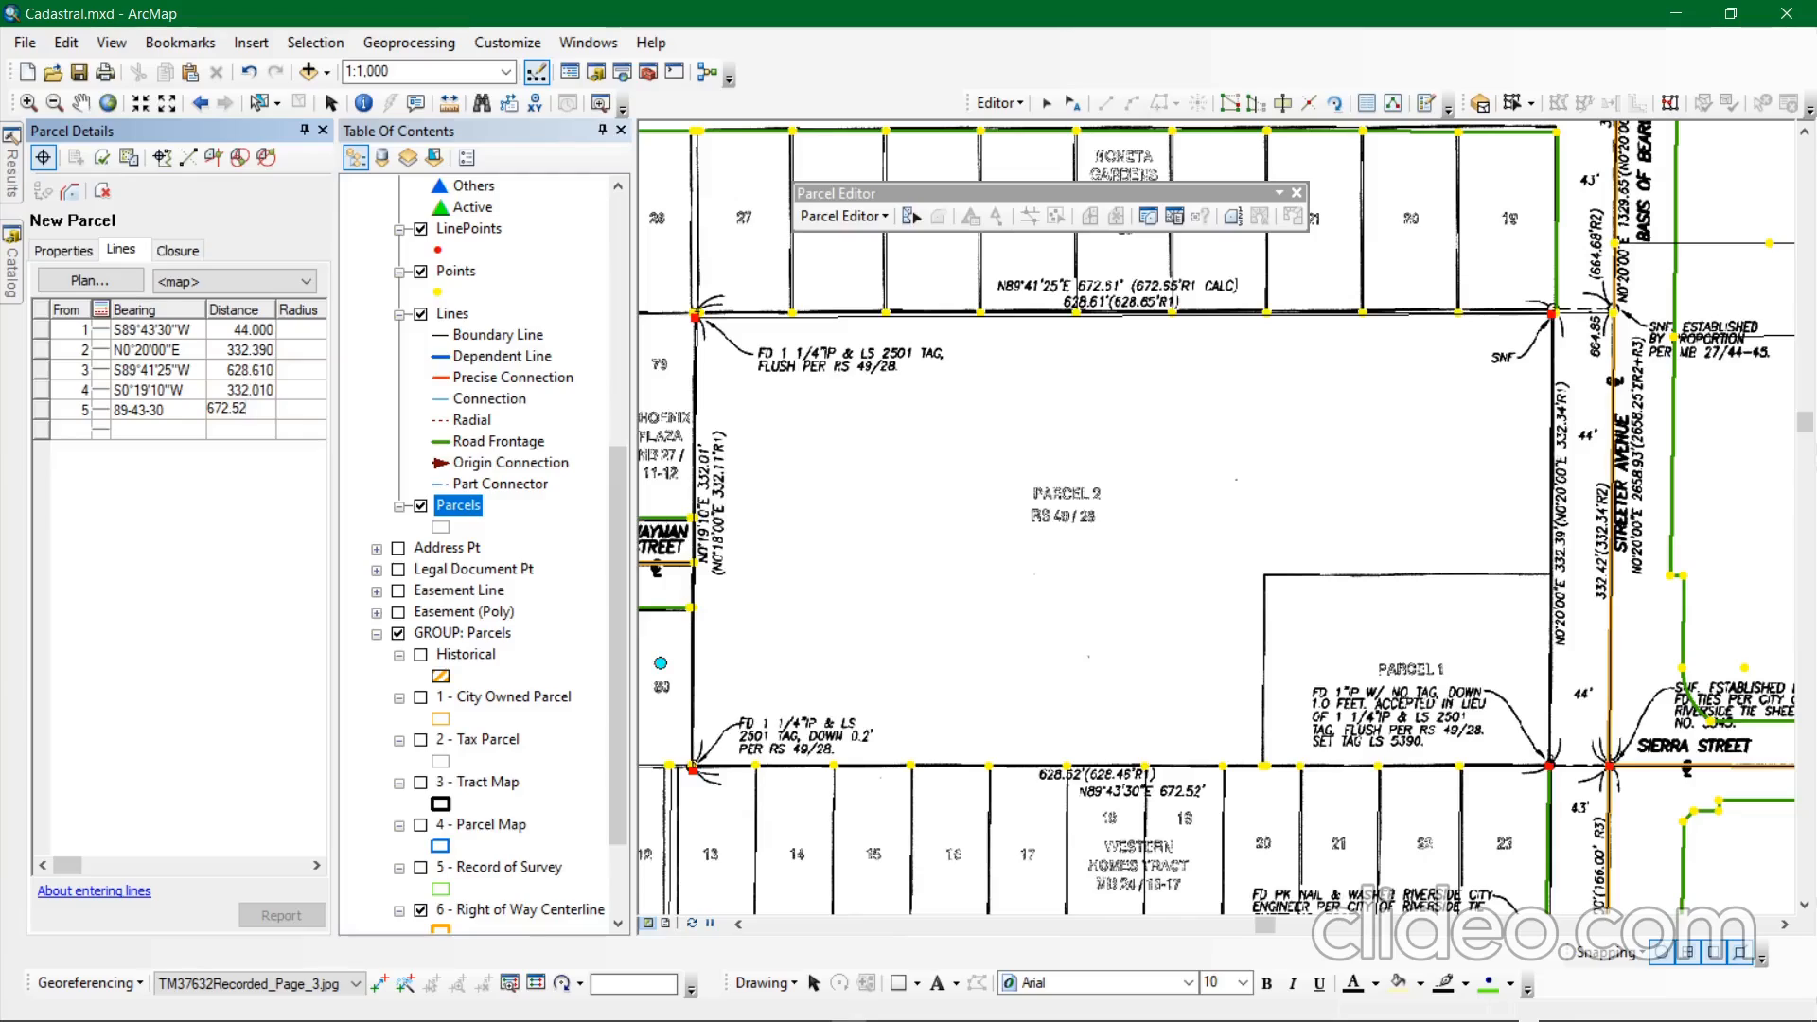
pyautogui.click(182, 408)
pyautogui.click(183, 408)
pyautogui.click(237, 409)
pyautogui.click(252, 413)
pyautogui.press('Tab')
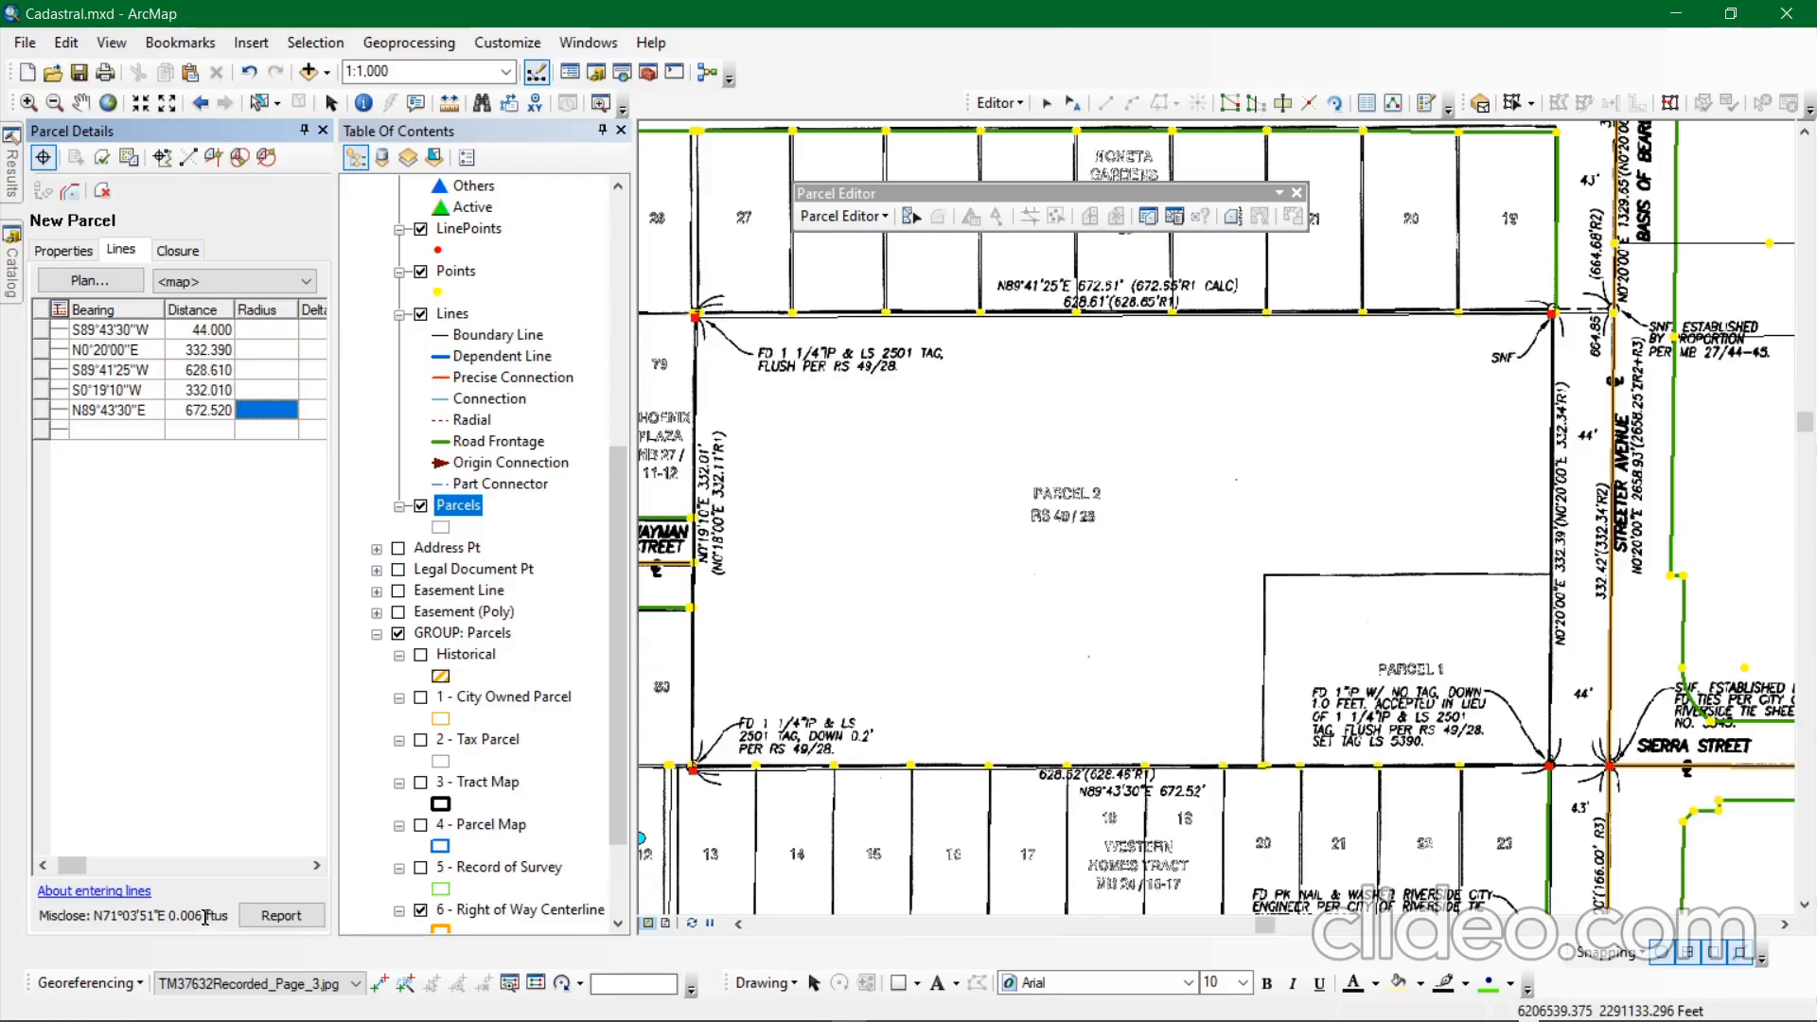
pyautogui.moveTo(206, 917); pyautogui.dragTo(174, 919)
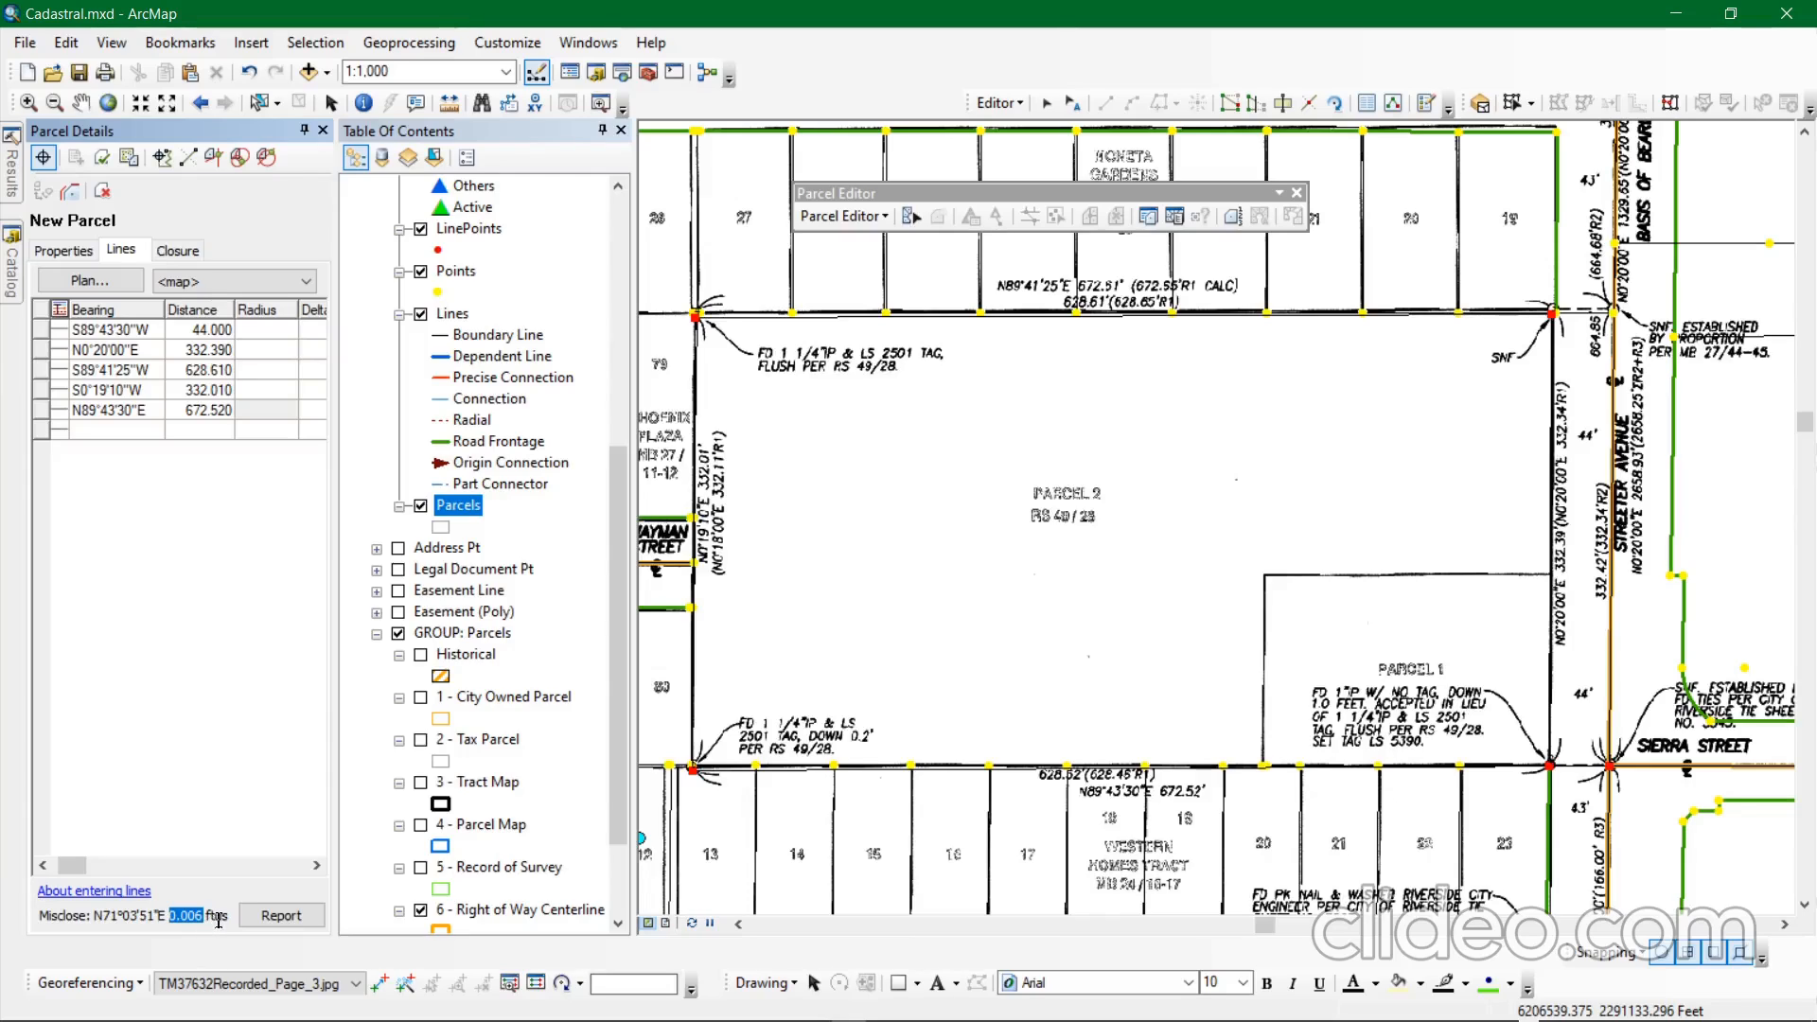
# Review the new parcel's report for its misclose, accuracy and area.
pyautogui.click(219, 920)
pyautogui.click(282, 916)
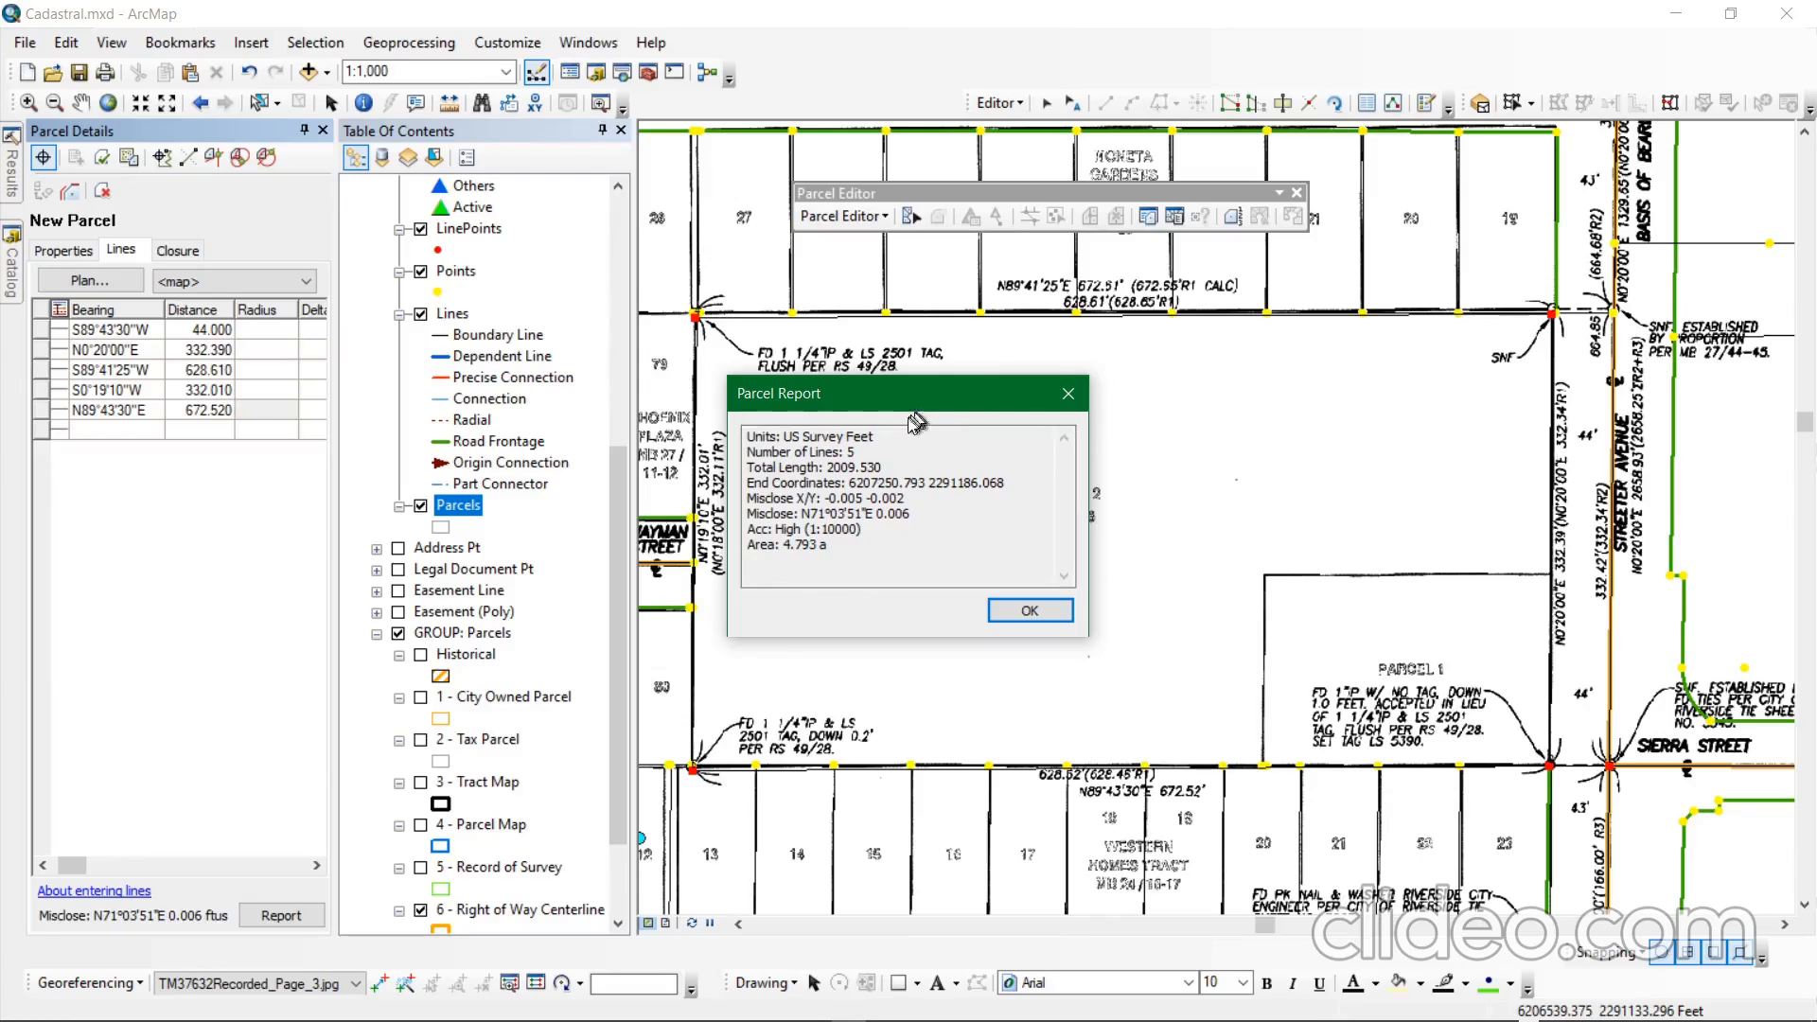
pyautogui.moveTo(927, 393); pyautogui.dragTo(487, 368)
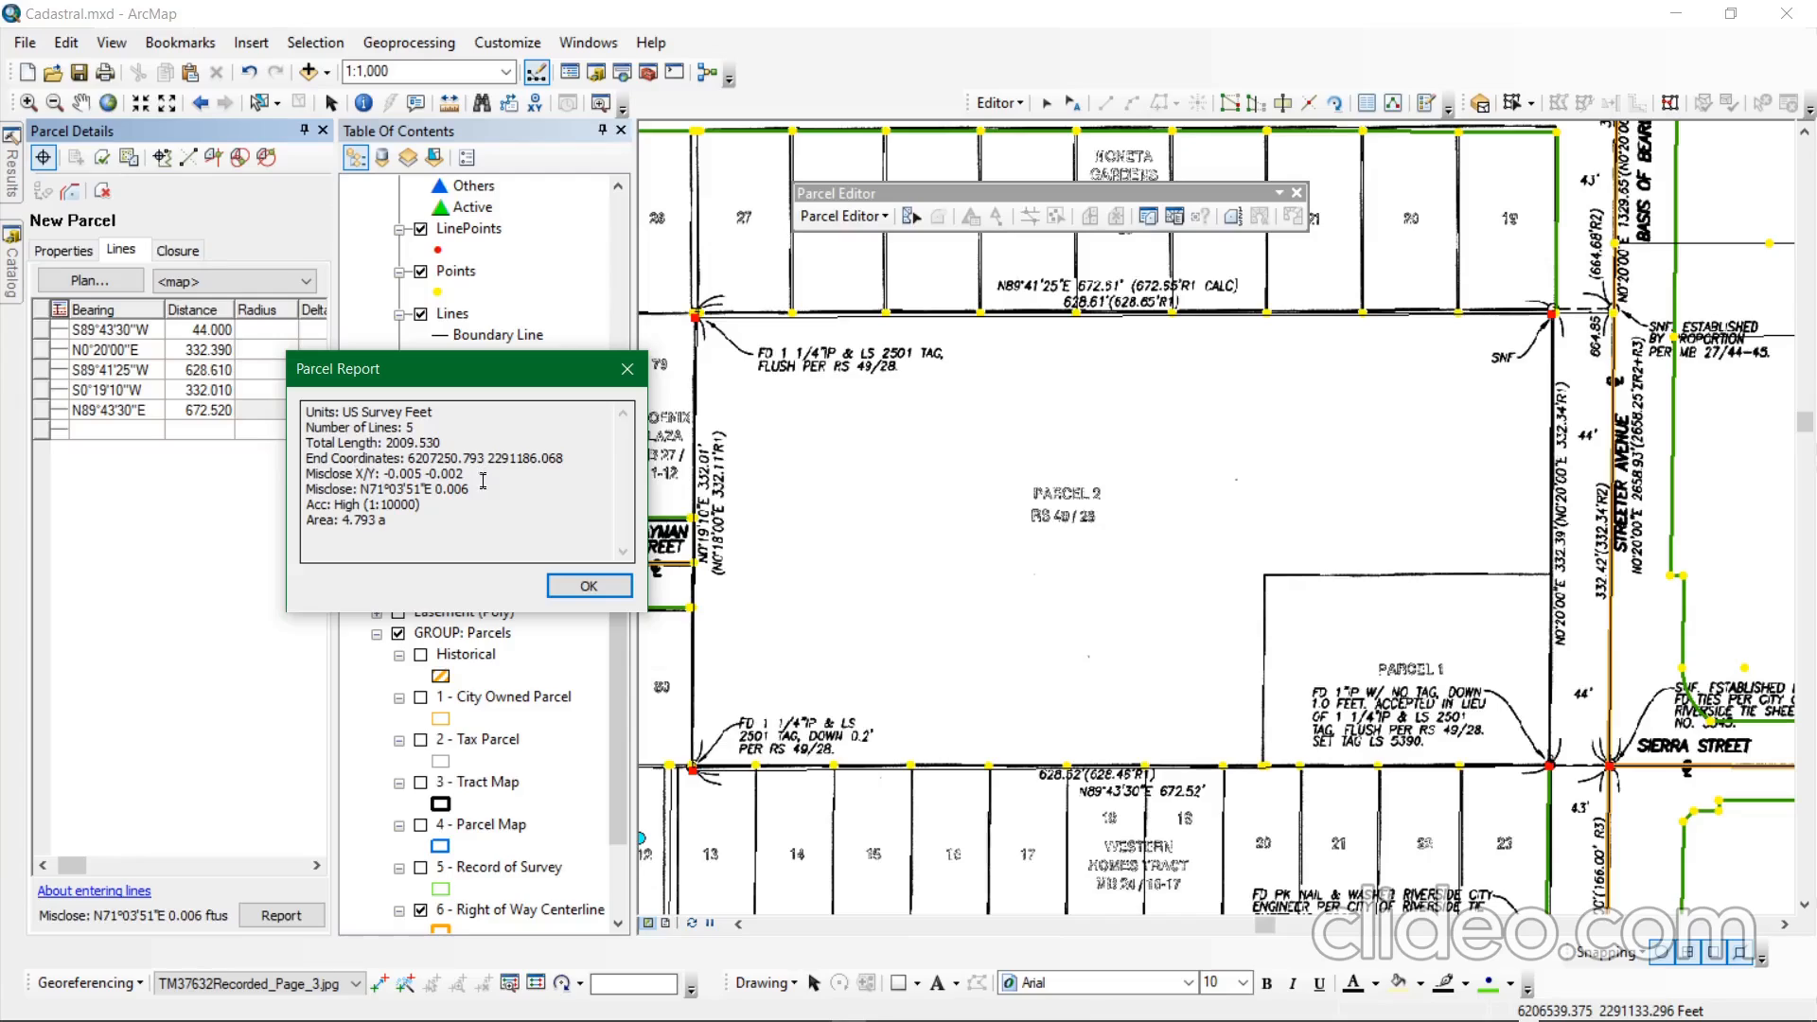
pyautogui.moveTo(307, 505); pyautogui.dragTo(431, 506)
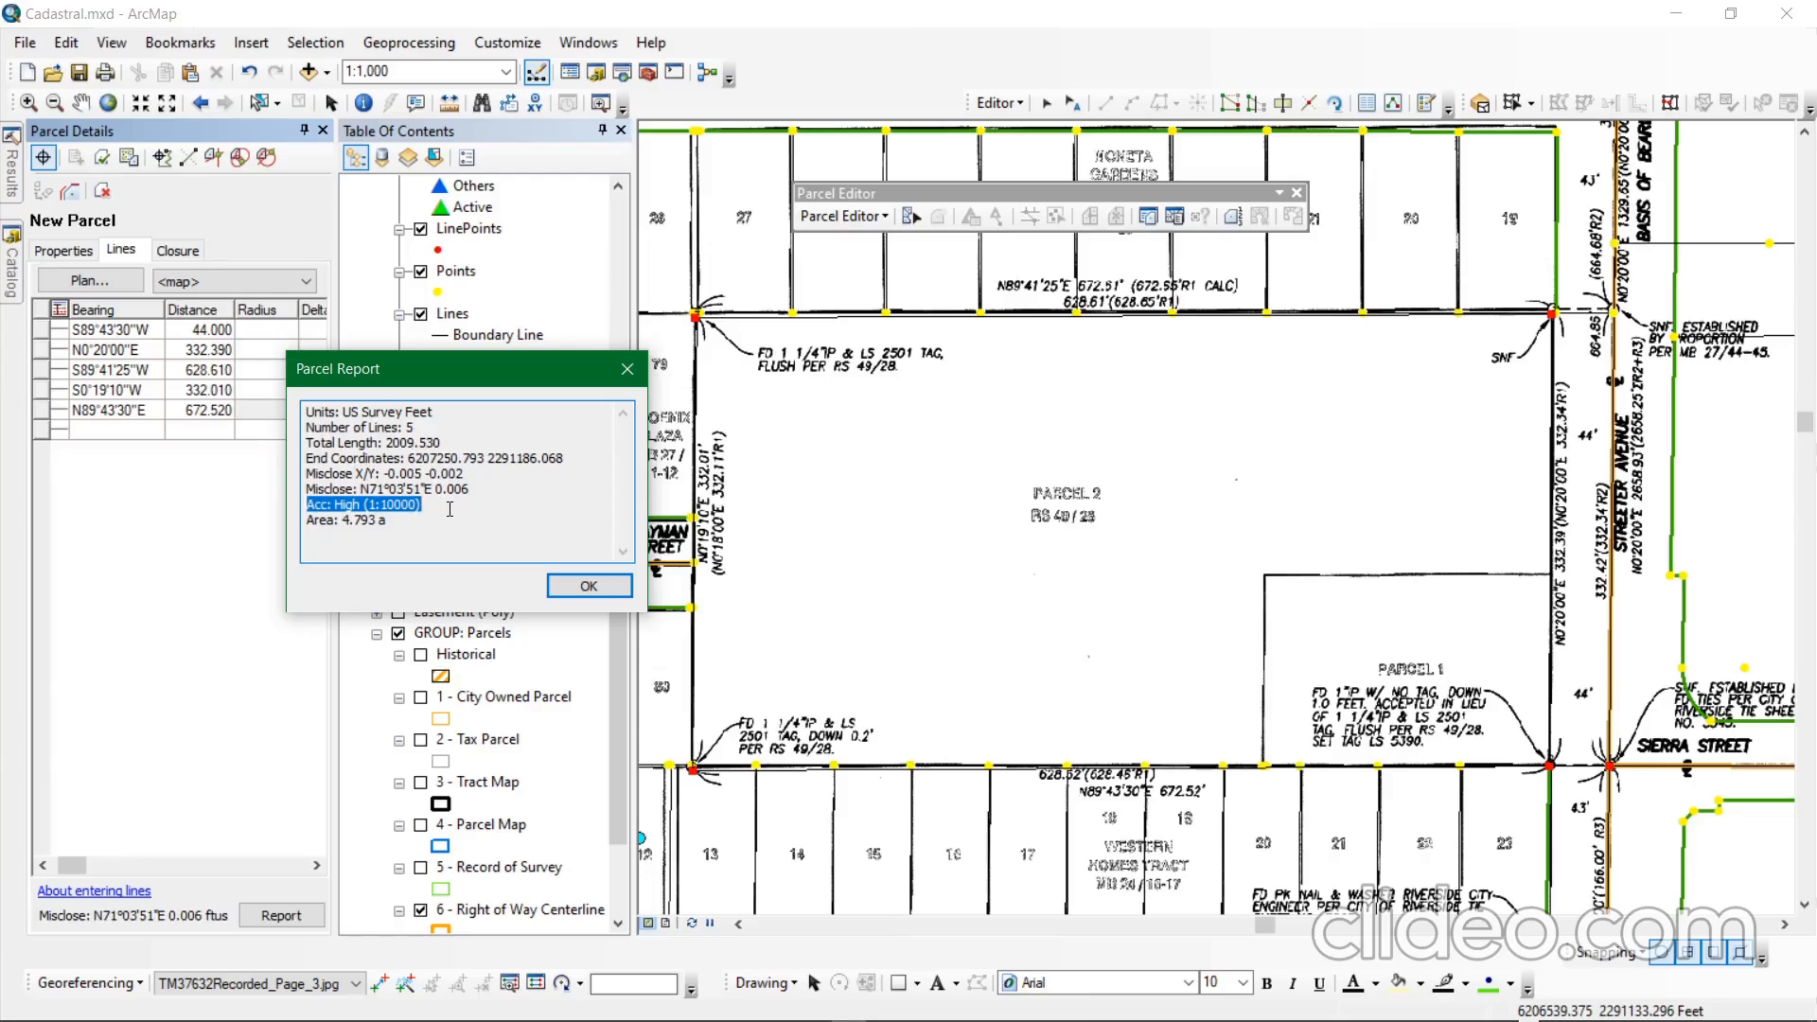
pyautogui.click(469, 532)
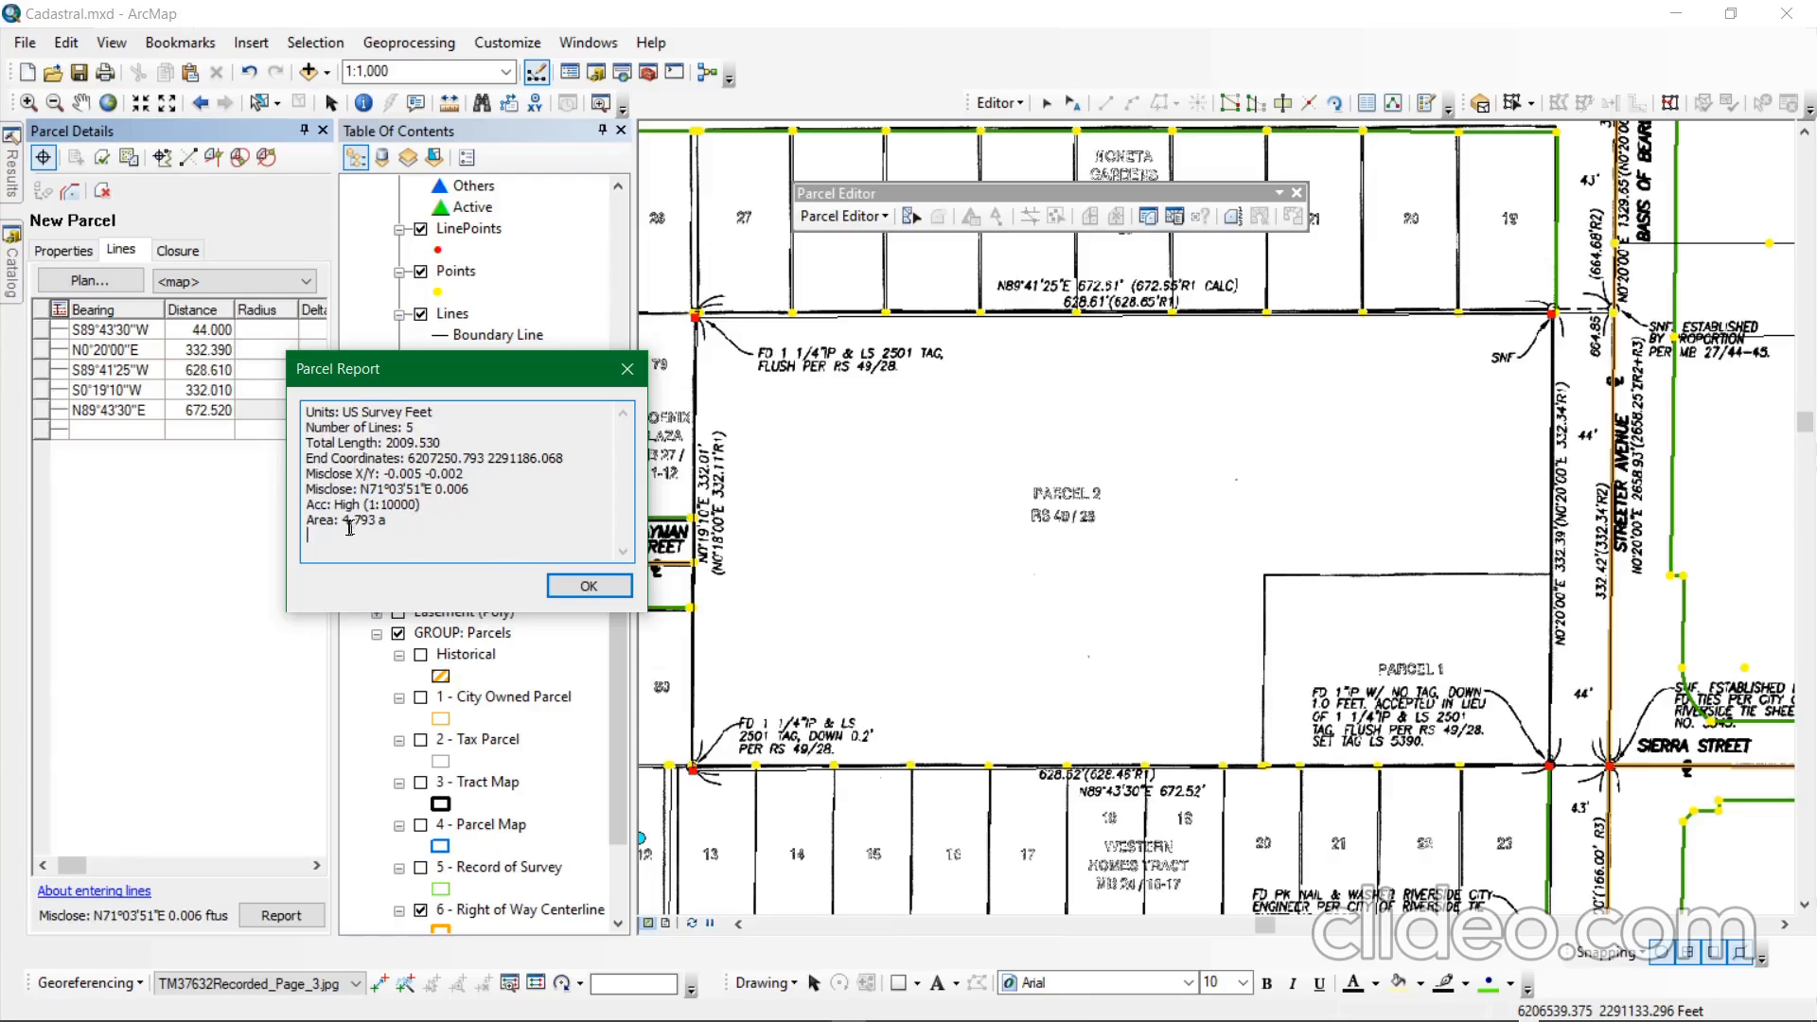
pyautogui.moveTo(349, 527); pyautogui.dragTo(345, 519)
pyautogui.click(575, 587)
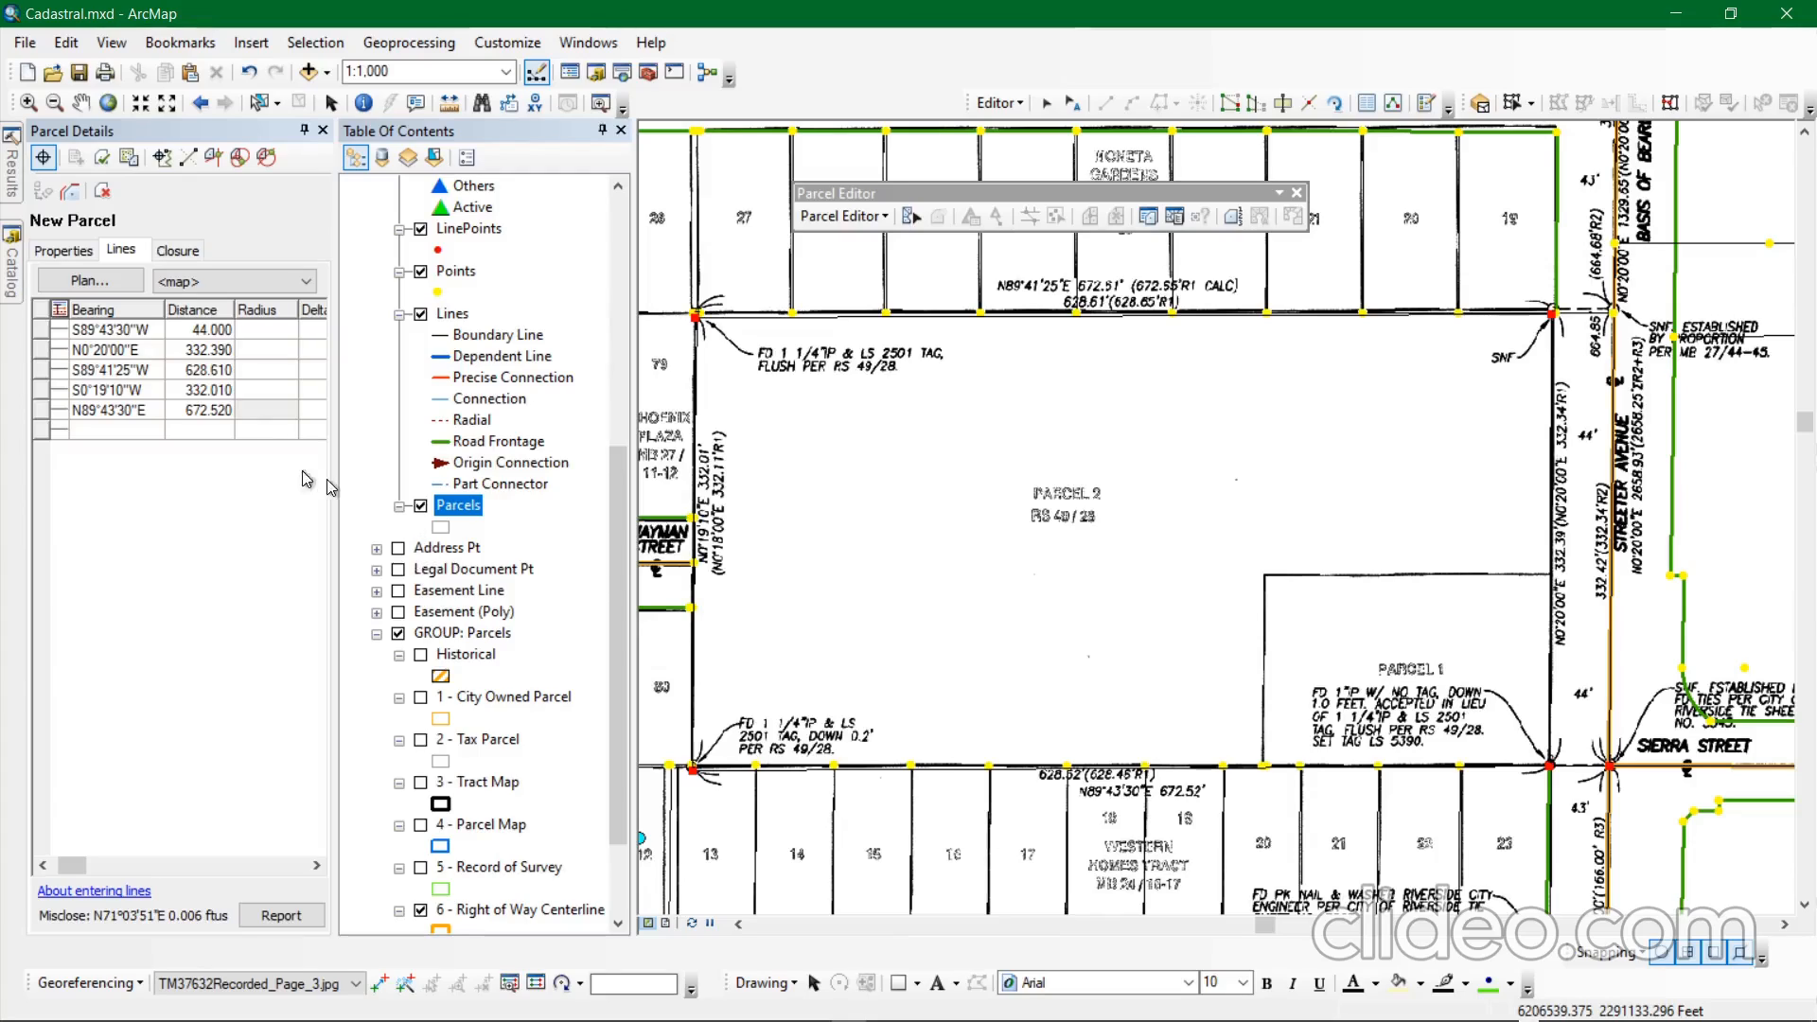
# Start joining the new parcel to the fabric and set up trace linking with a 10-foot trace buffer.
pyautogui.click(132, 166)
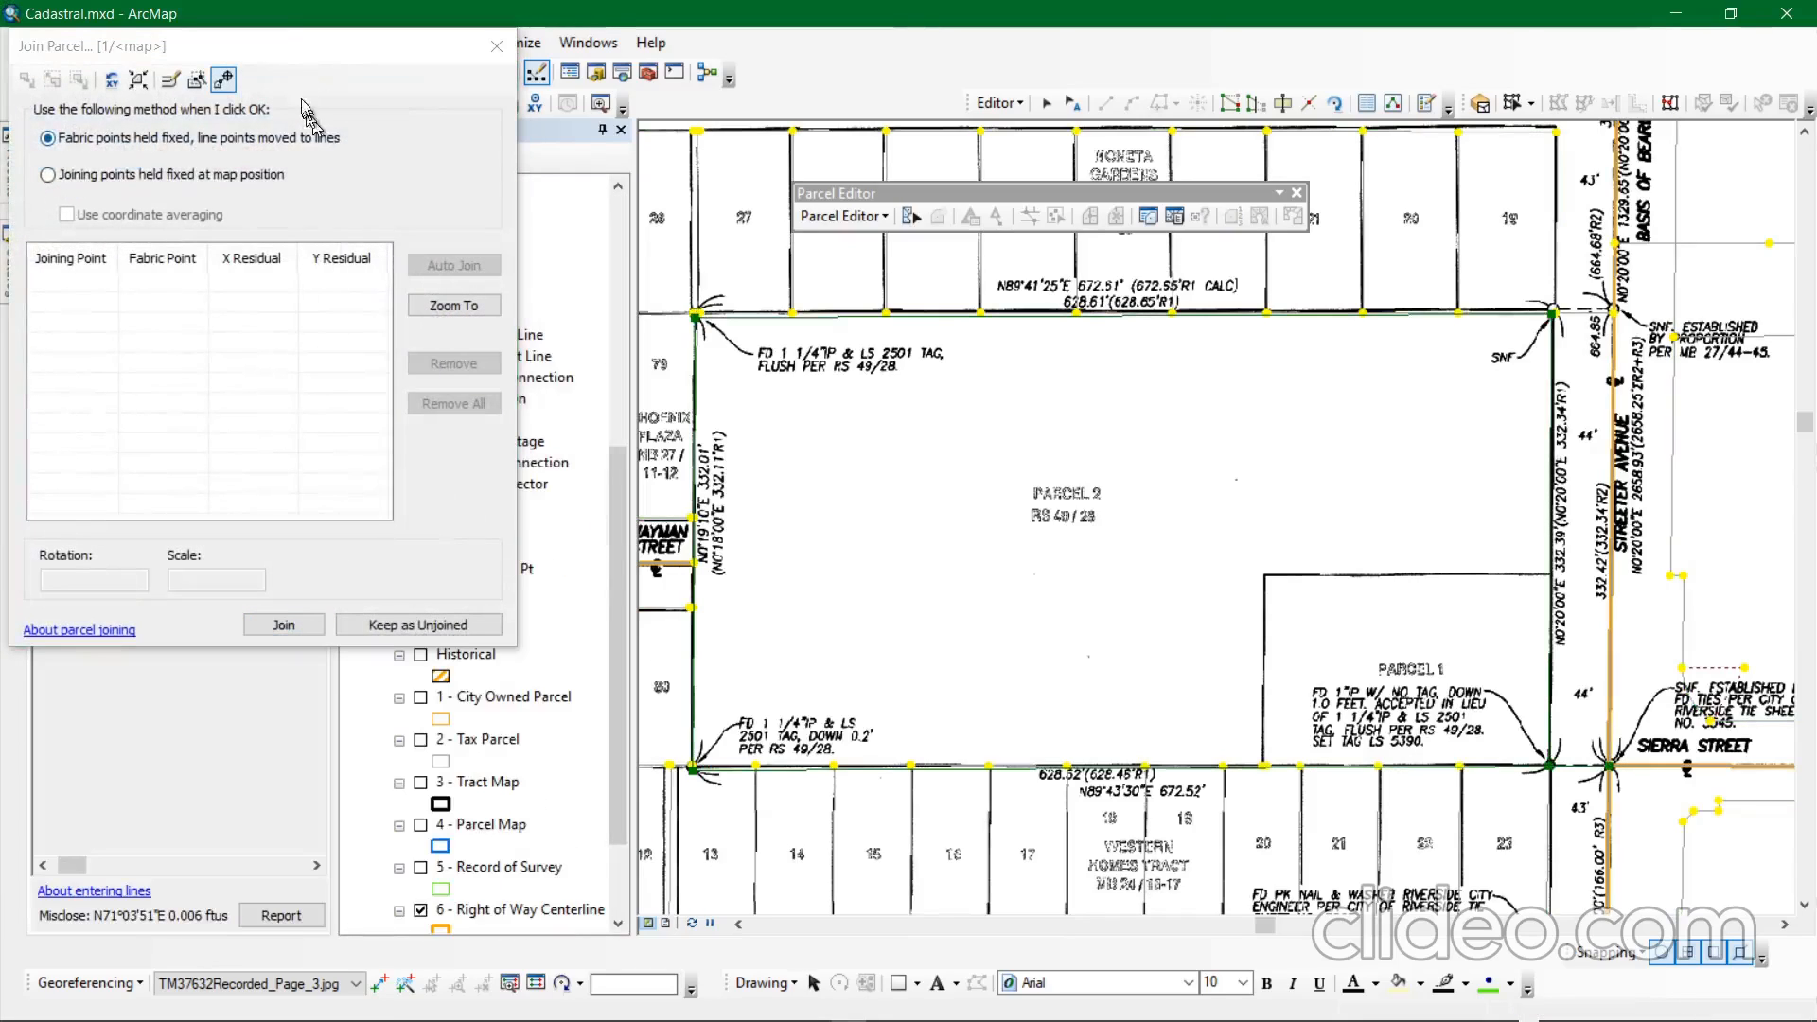
pyautogui.moveTo(327, 61); pyautogui.dragTo(460, 266)
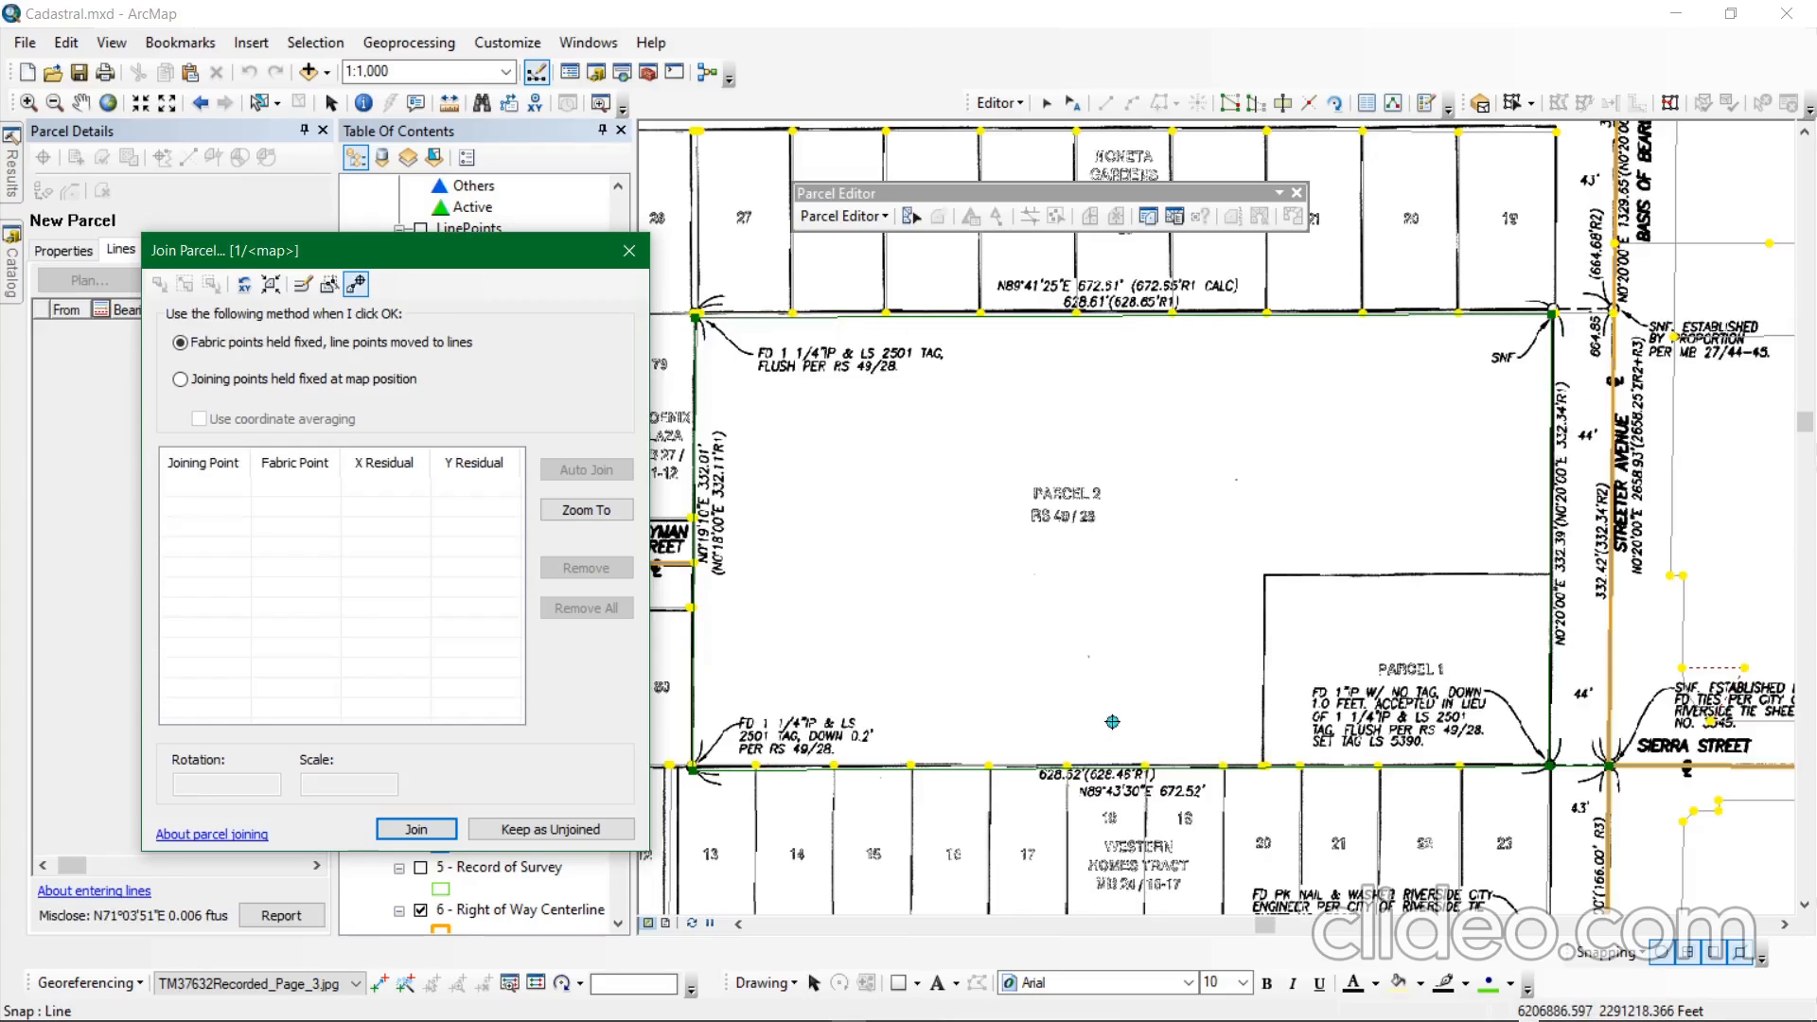
pyautogui.moveTo(359, 262); pyautogui.dragTo(308, 267)
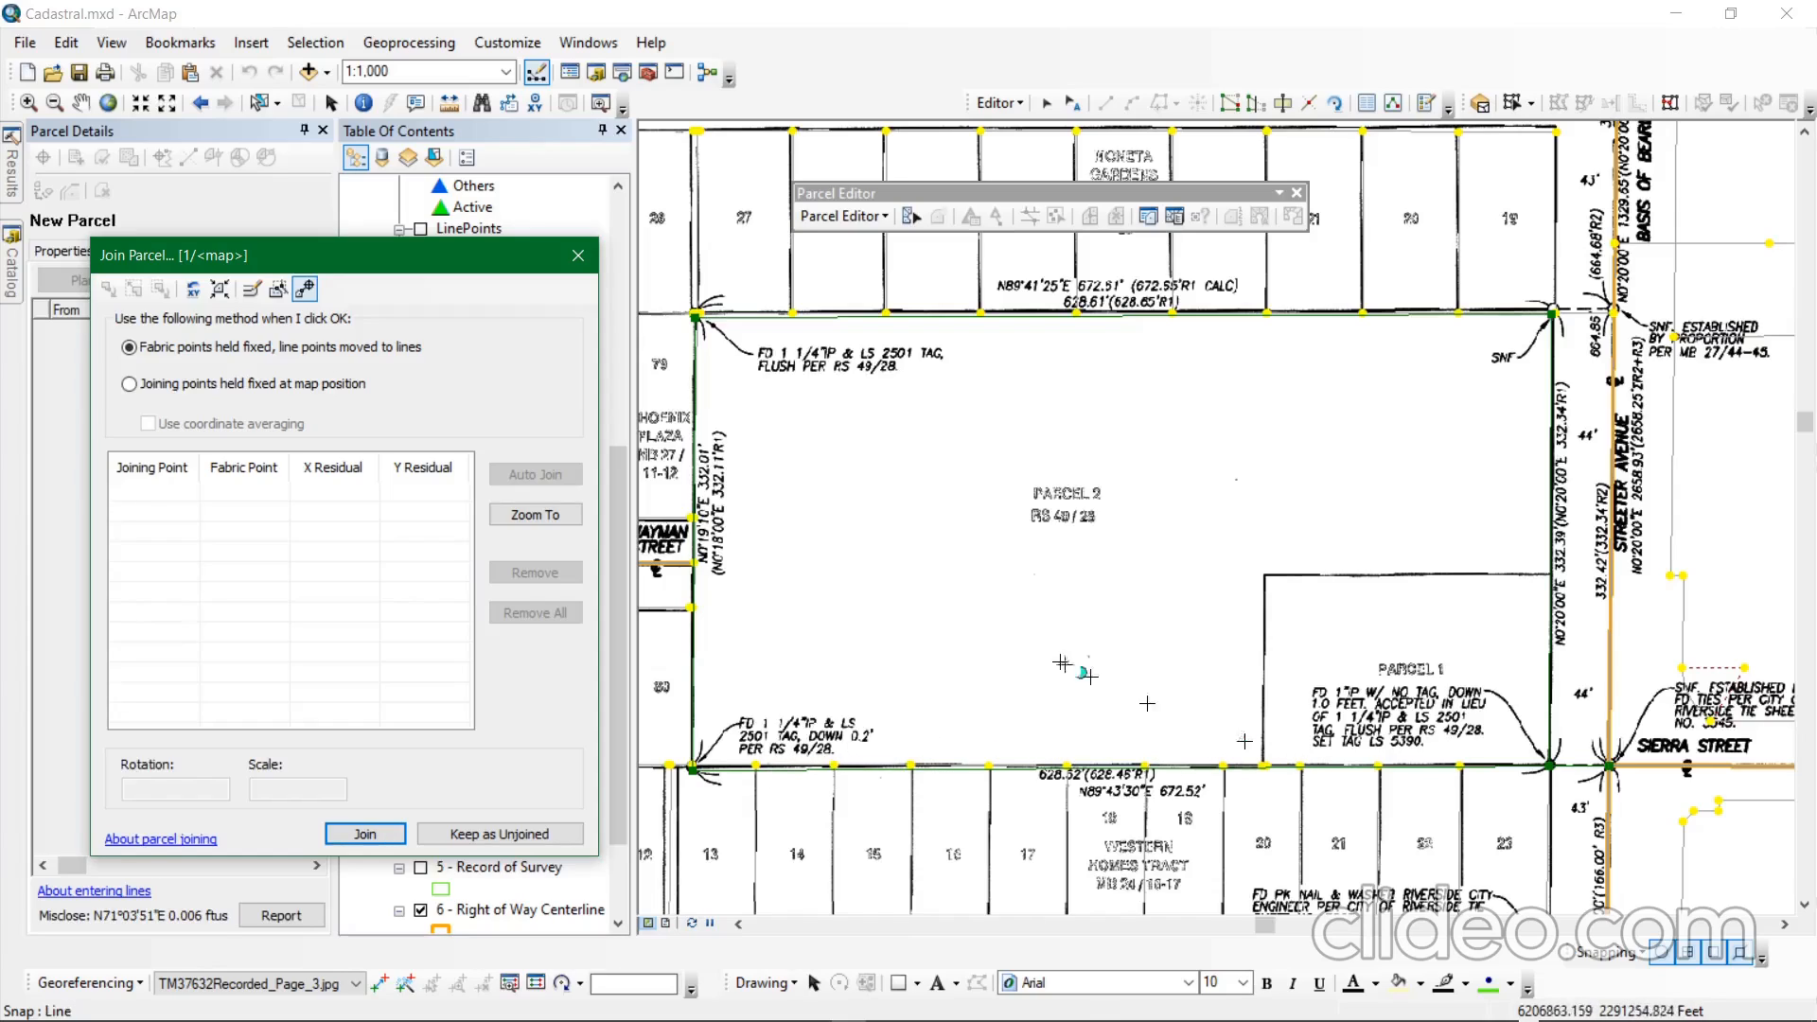
pyautogui.click(252, 289)
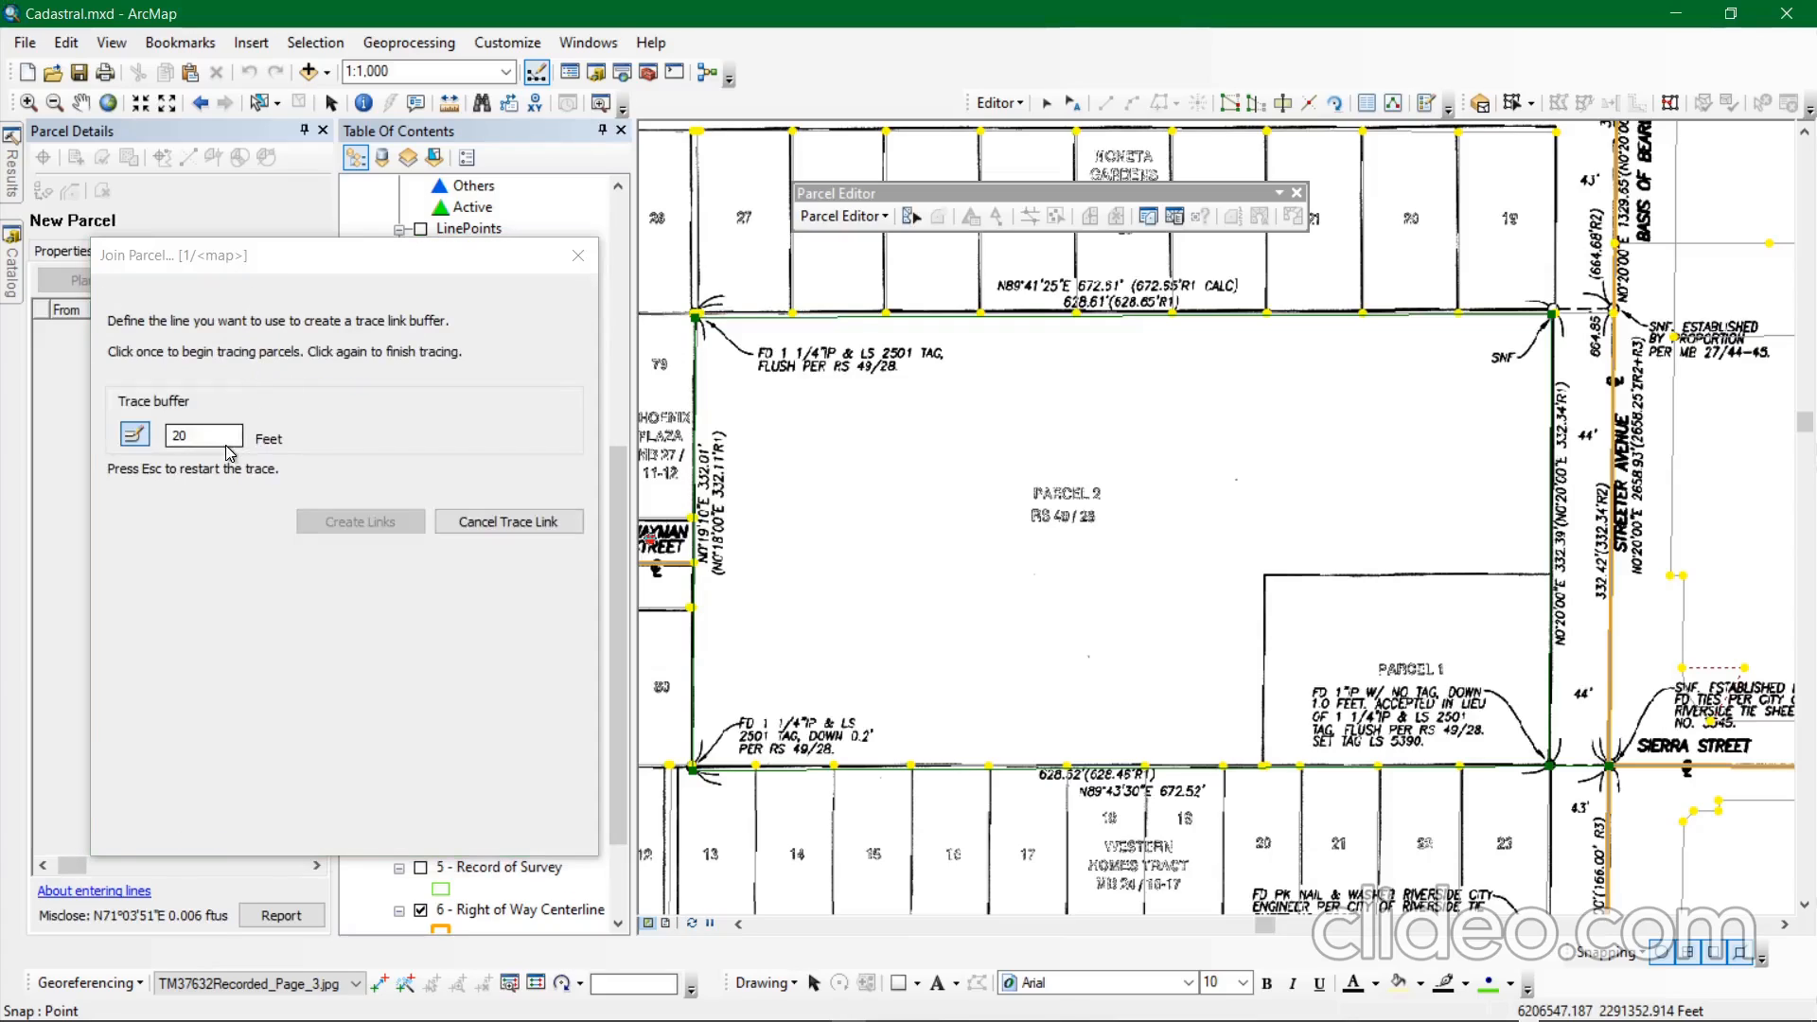
pyautogui.click(237, 437)
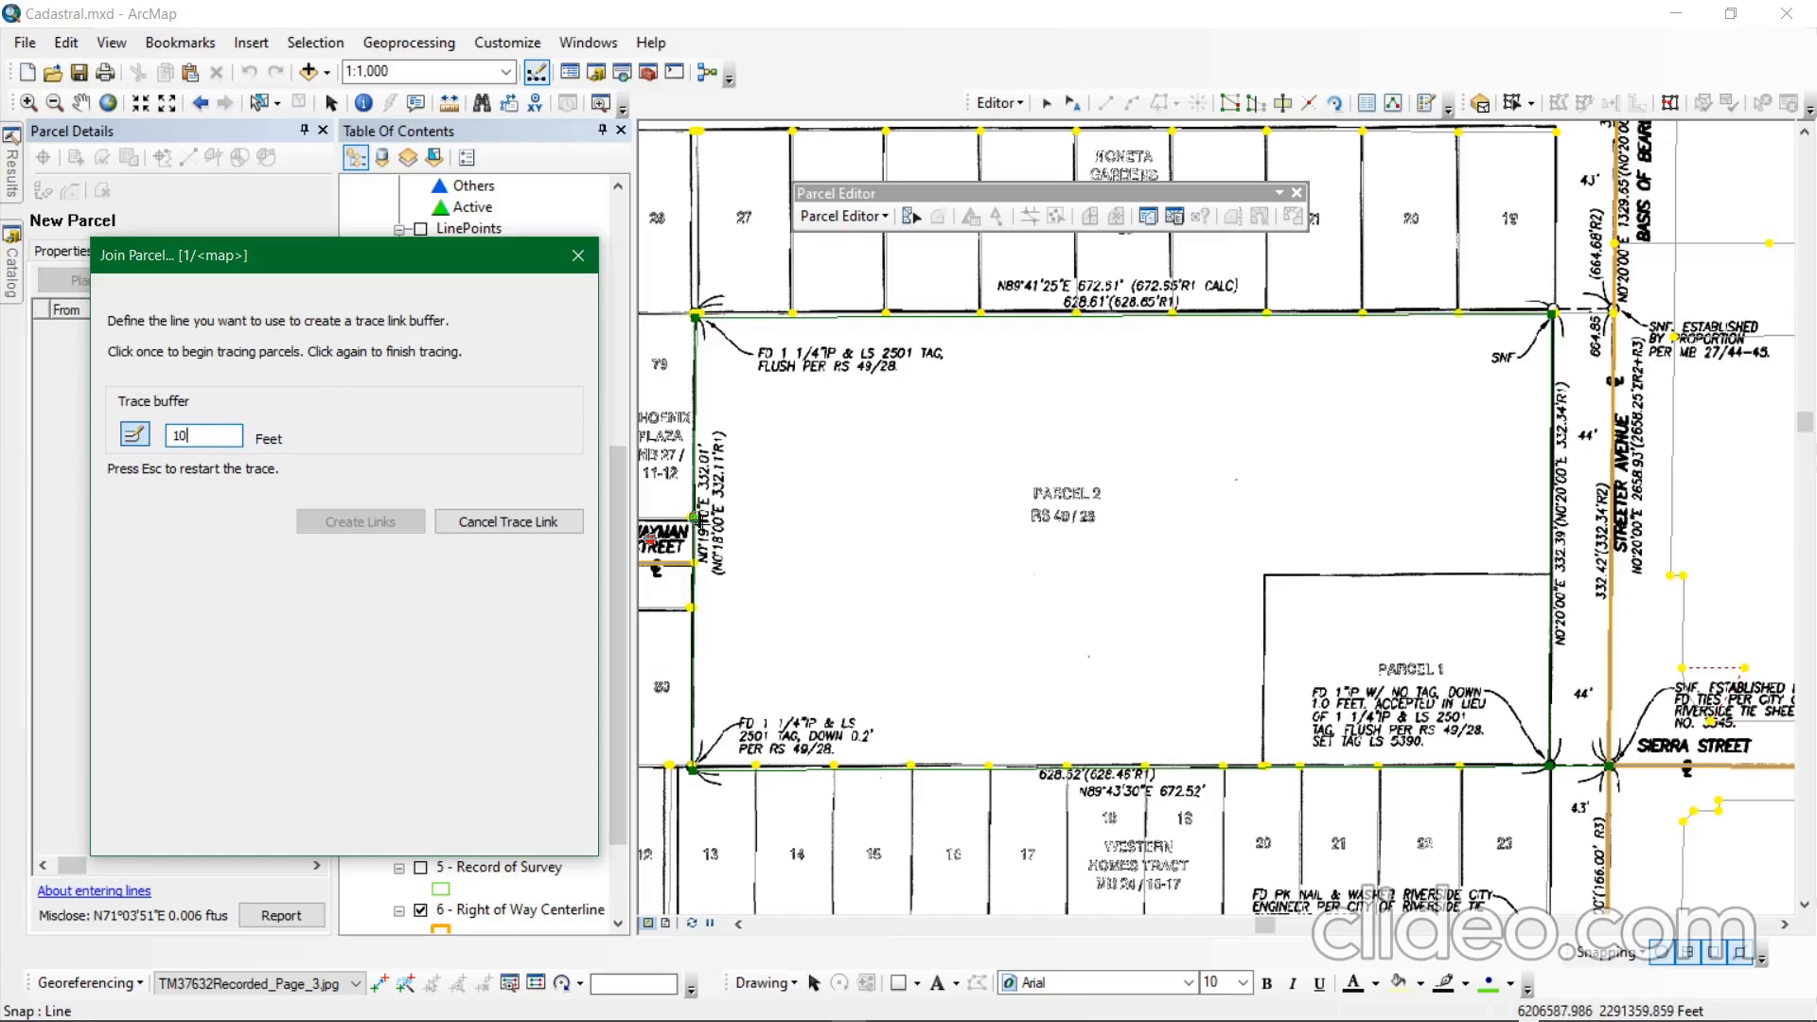
# Trace the link line from the parcel's southeast corner along the south side and up the west side to the lot line just south of Wayman Street.
pyautogui.scroll(3, 700, 519)
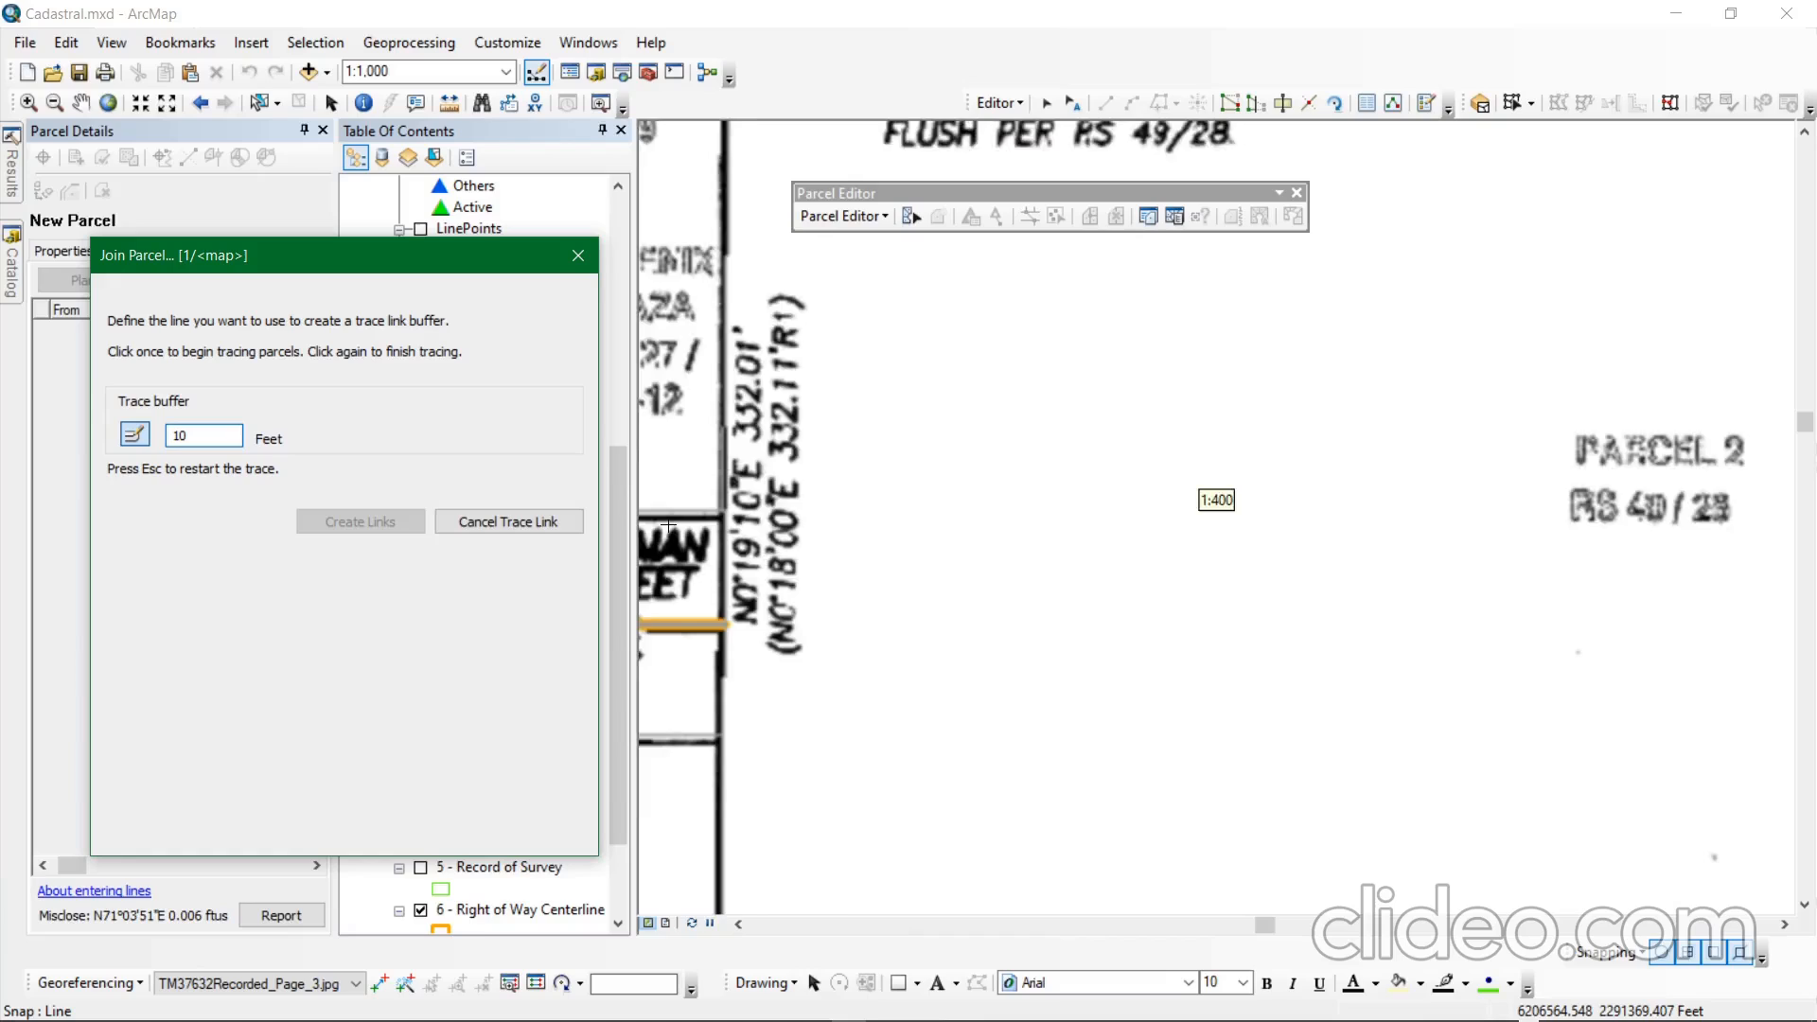
pyautogui.scroll(3, 669, 526)
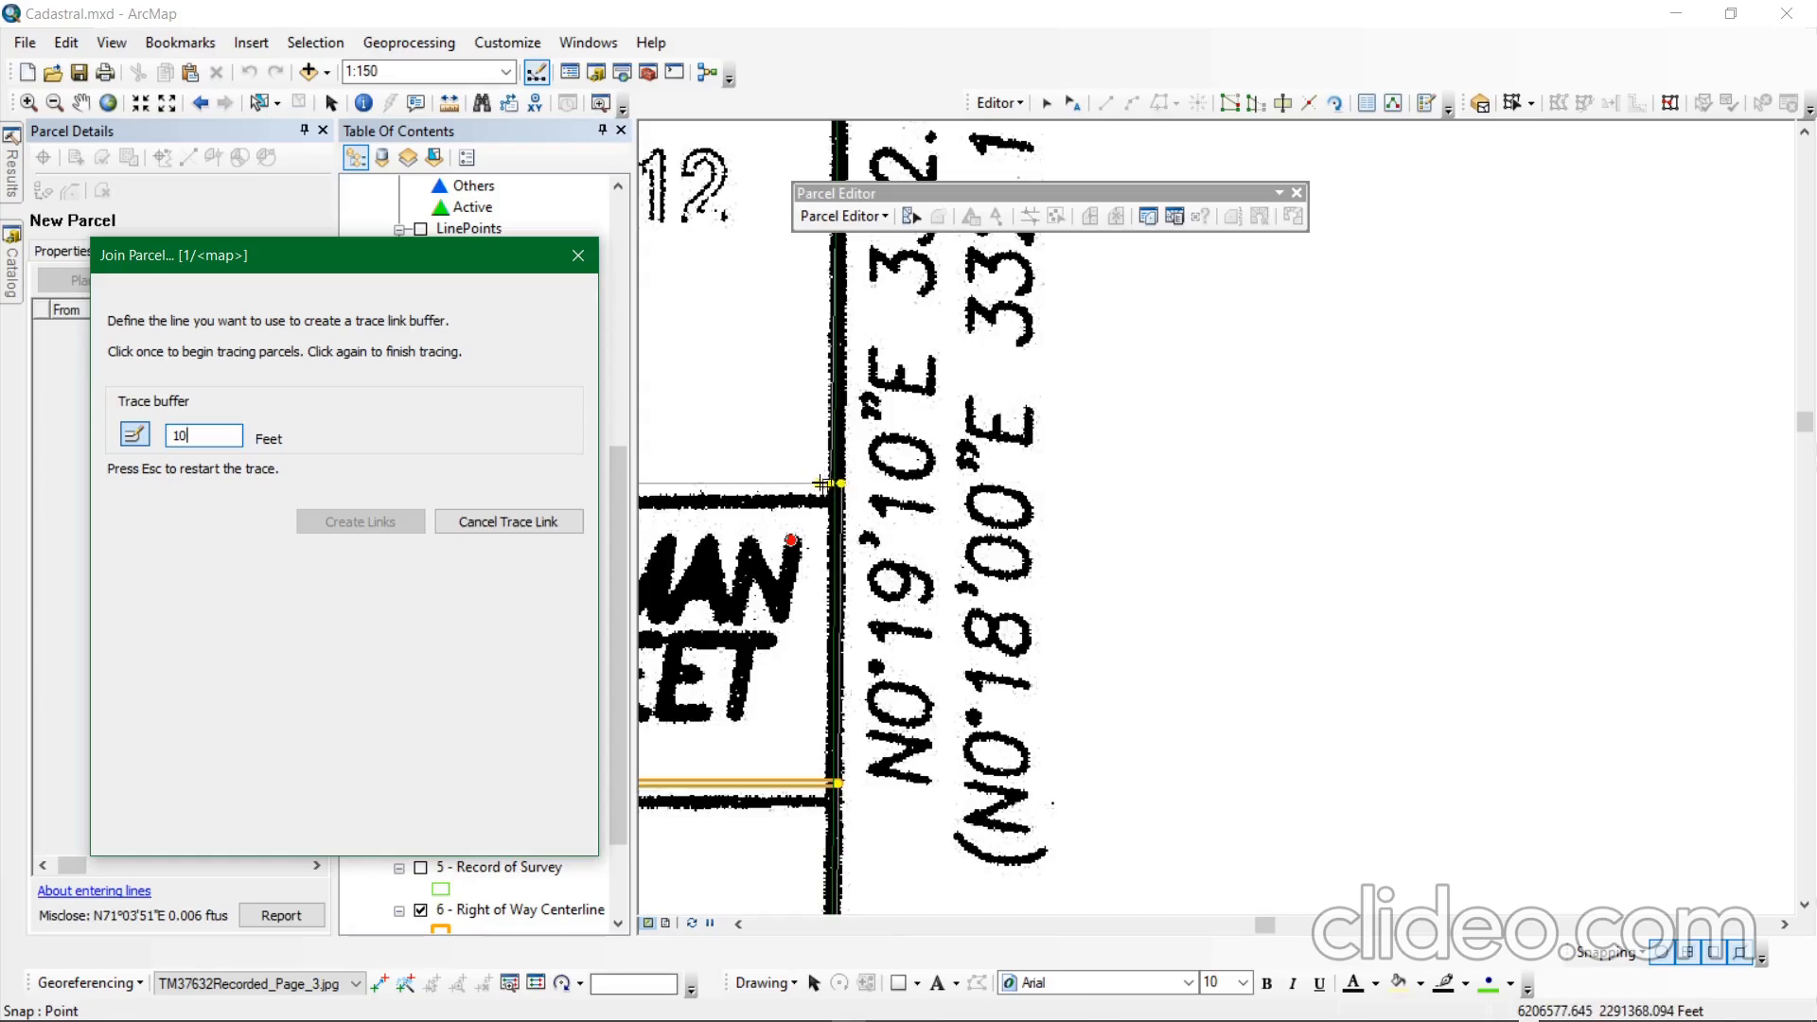
pyautogui.scroll(-3, 790, 445)
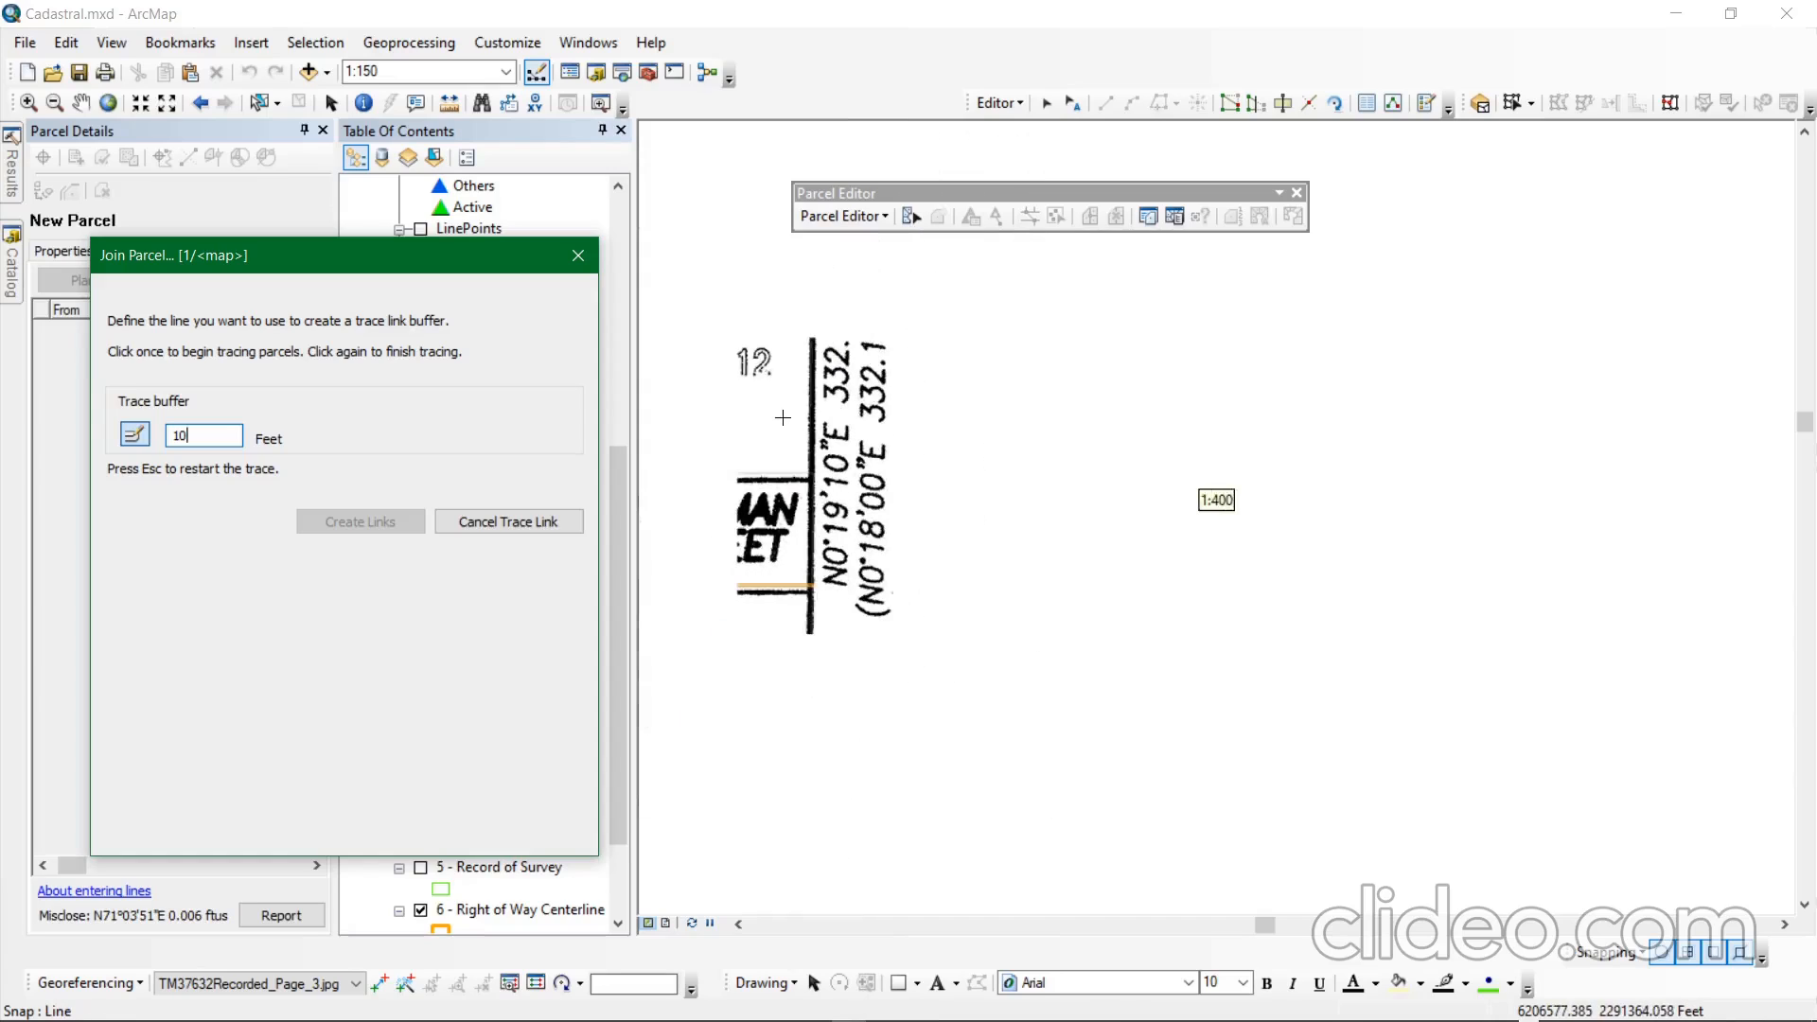
pyautogui.scroll(-3, 776, 440)
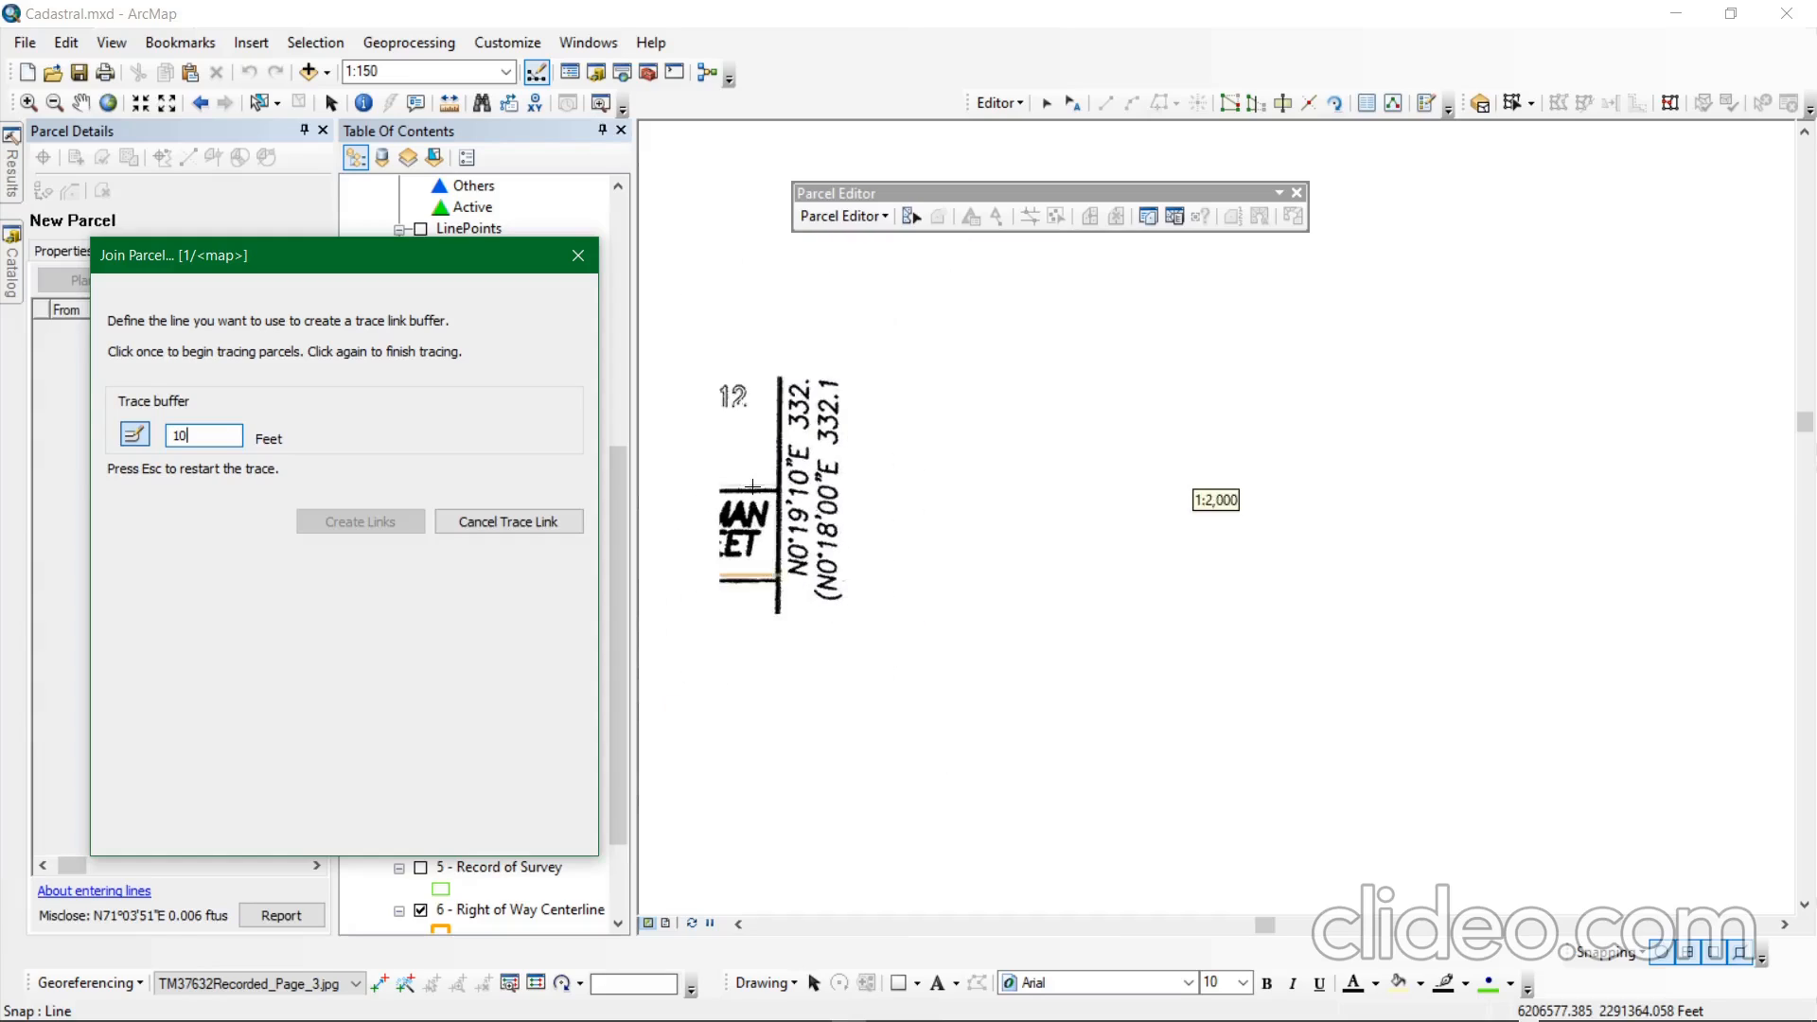
pyautogui.scroll(-3, 752, 486)
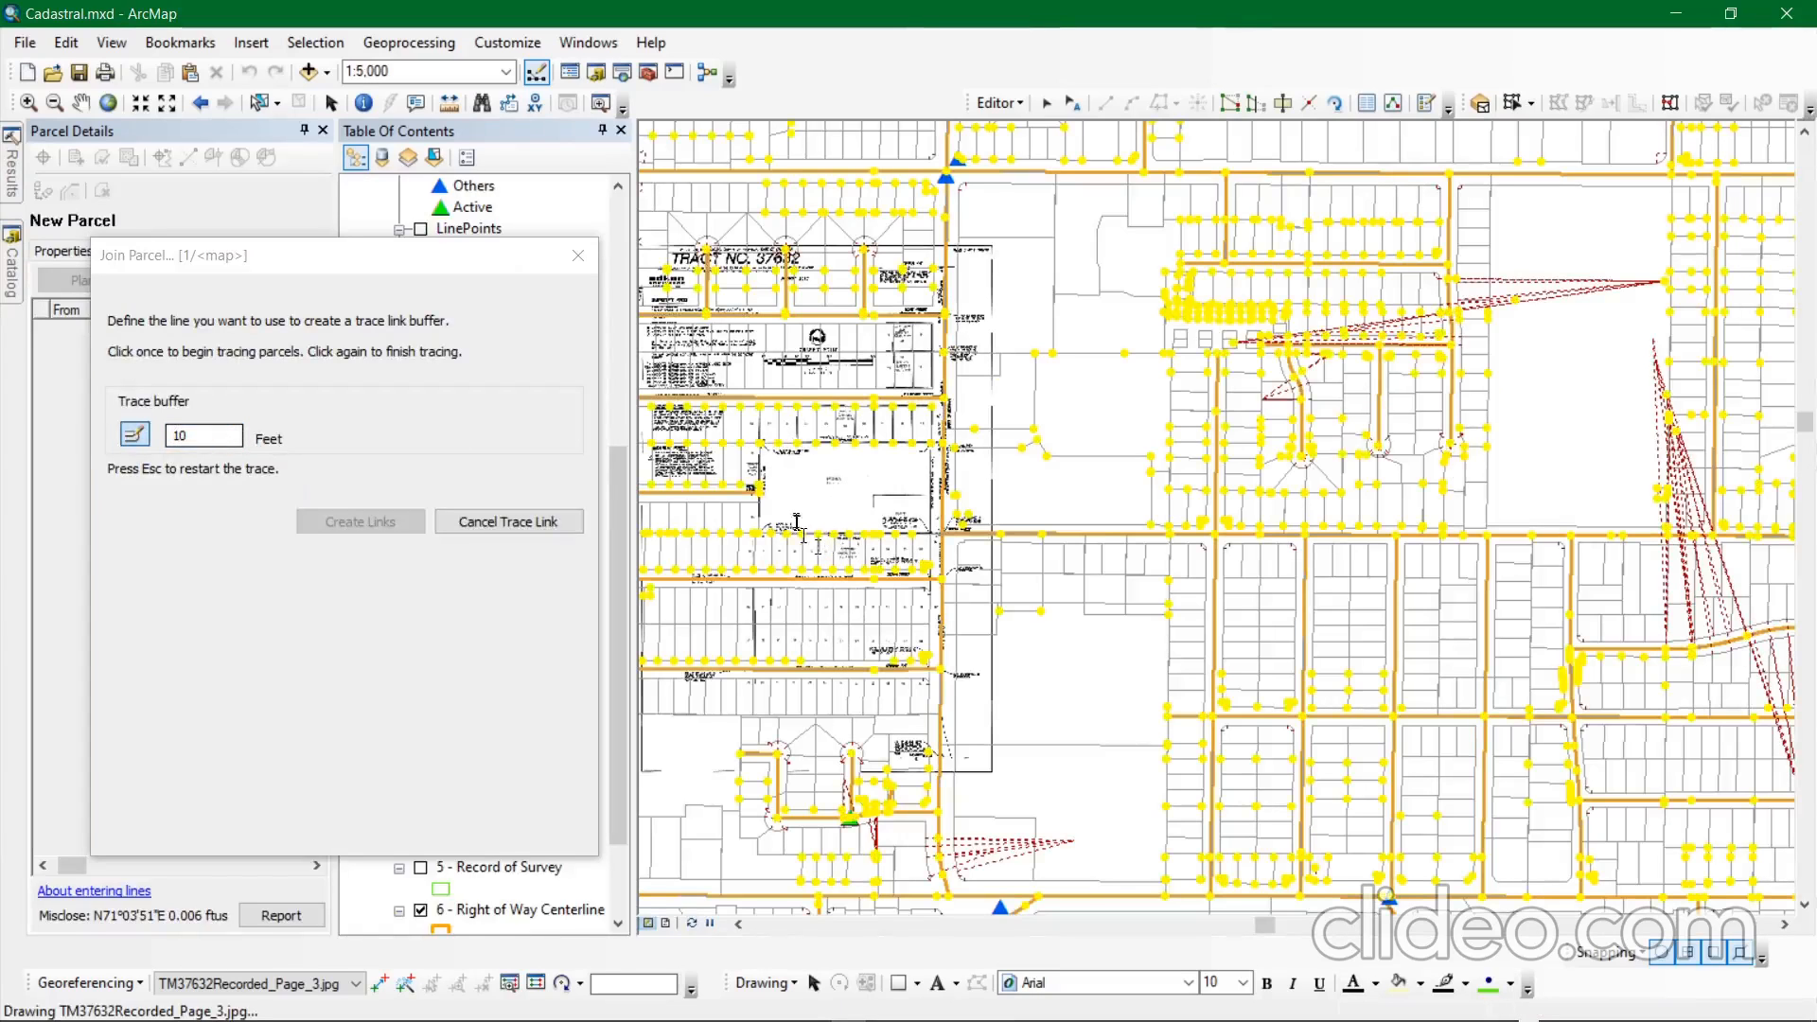
pyautogui.scroll(2, 776, 473)
pyautogui.scroll(2, 776, 473)
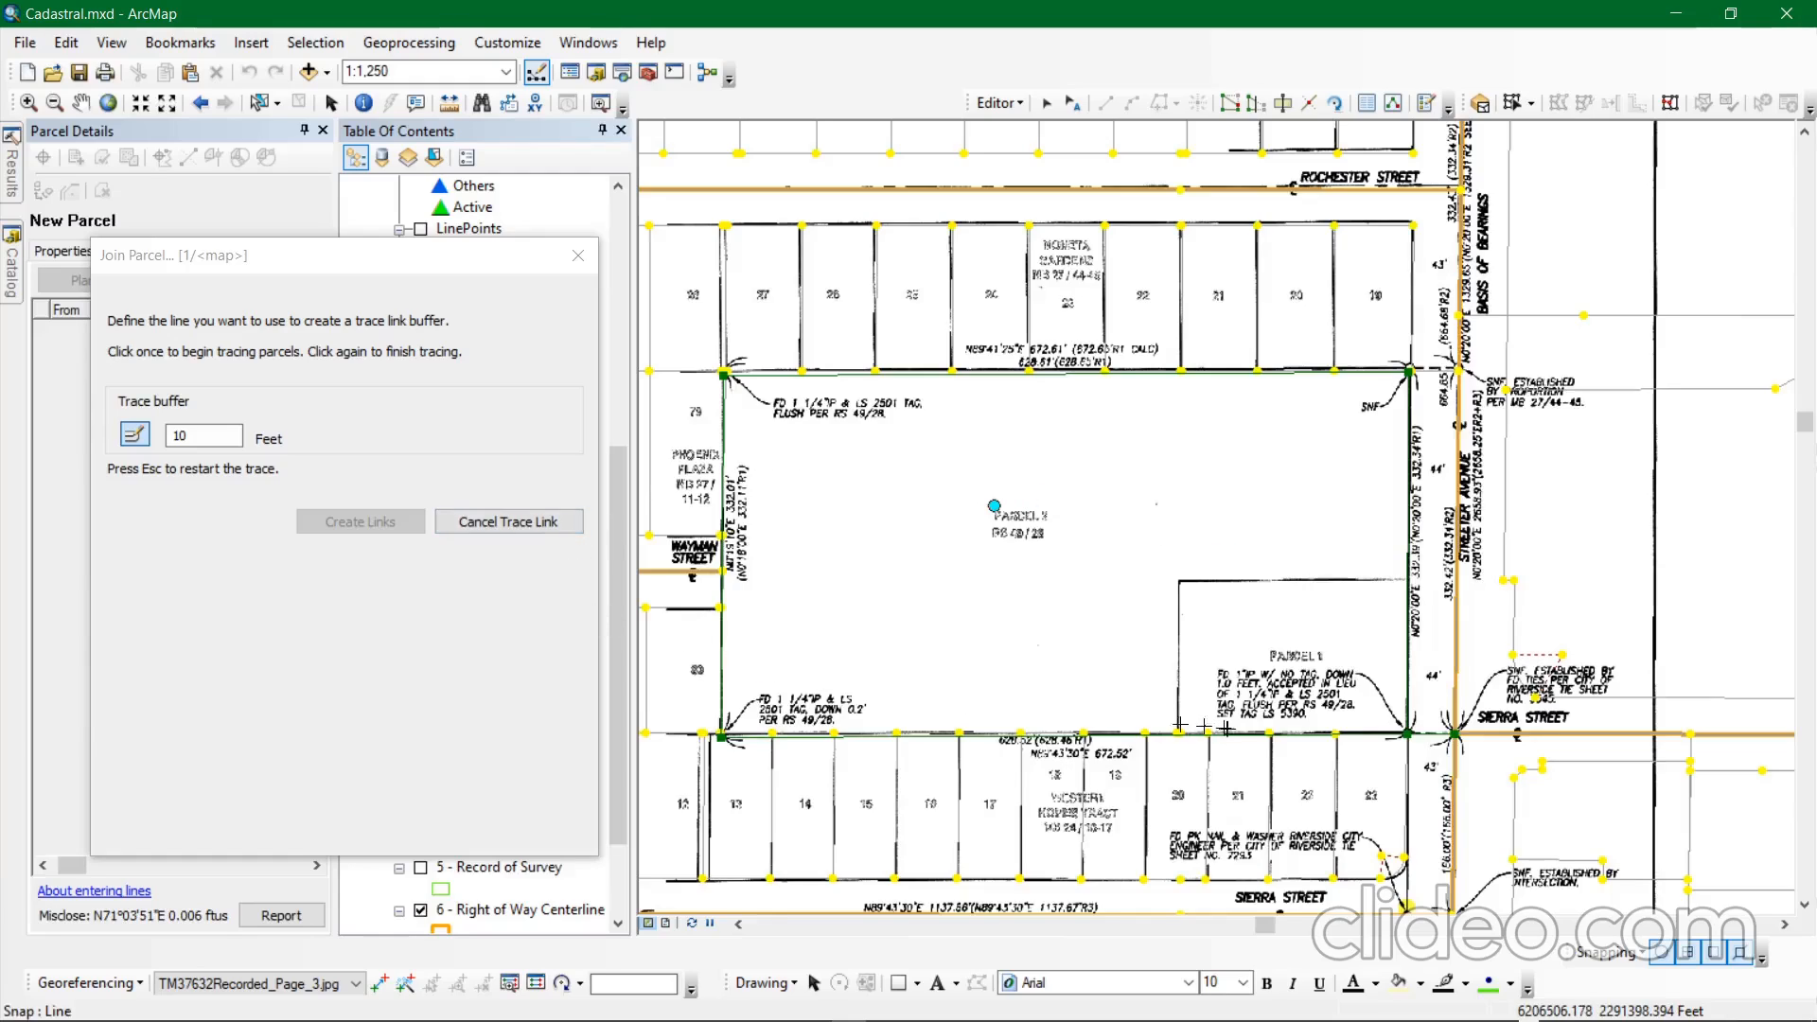
pyautogui.click(1407, 734)
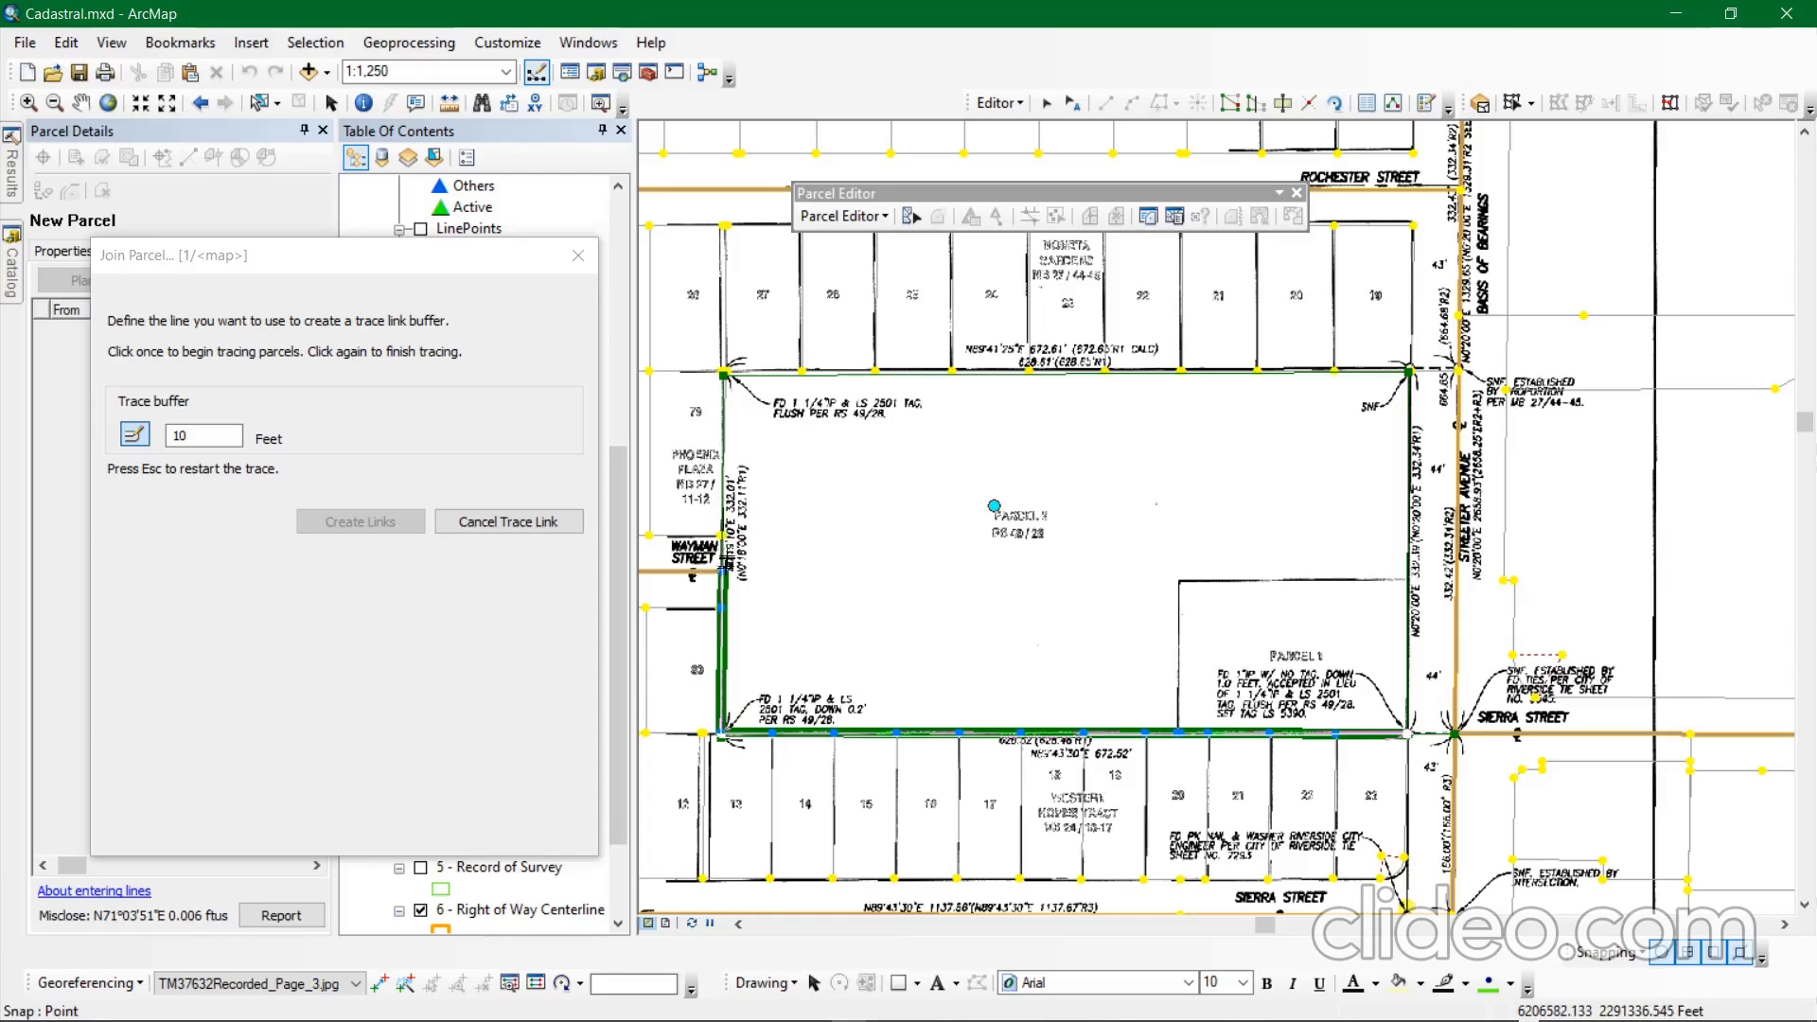
pyautogui.click(722, 607)
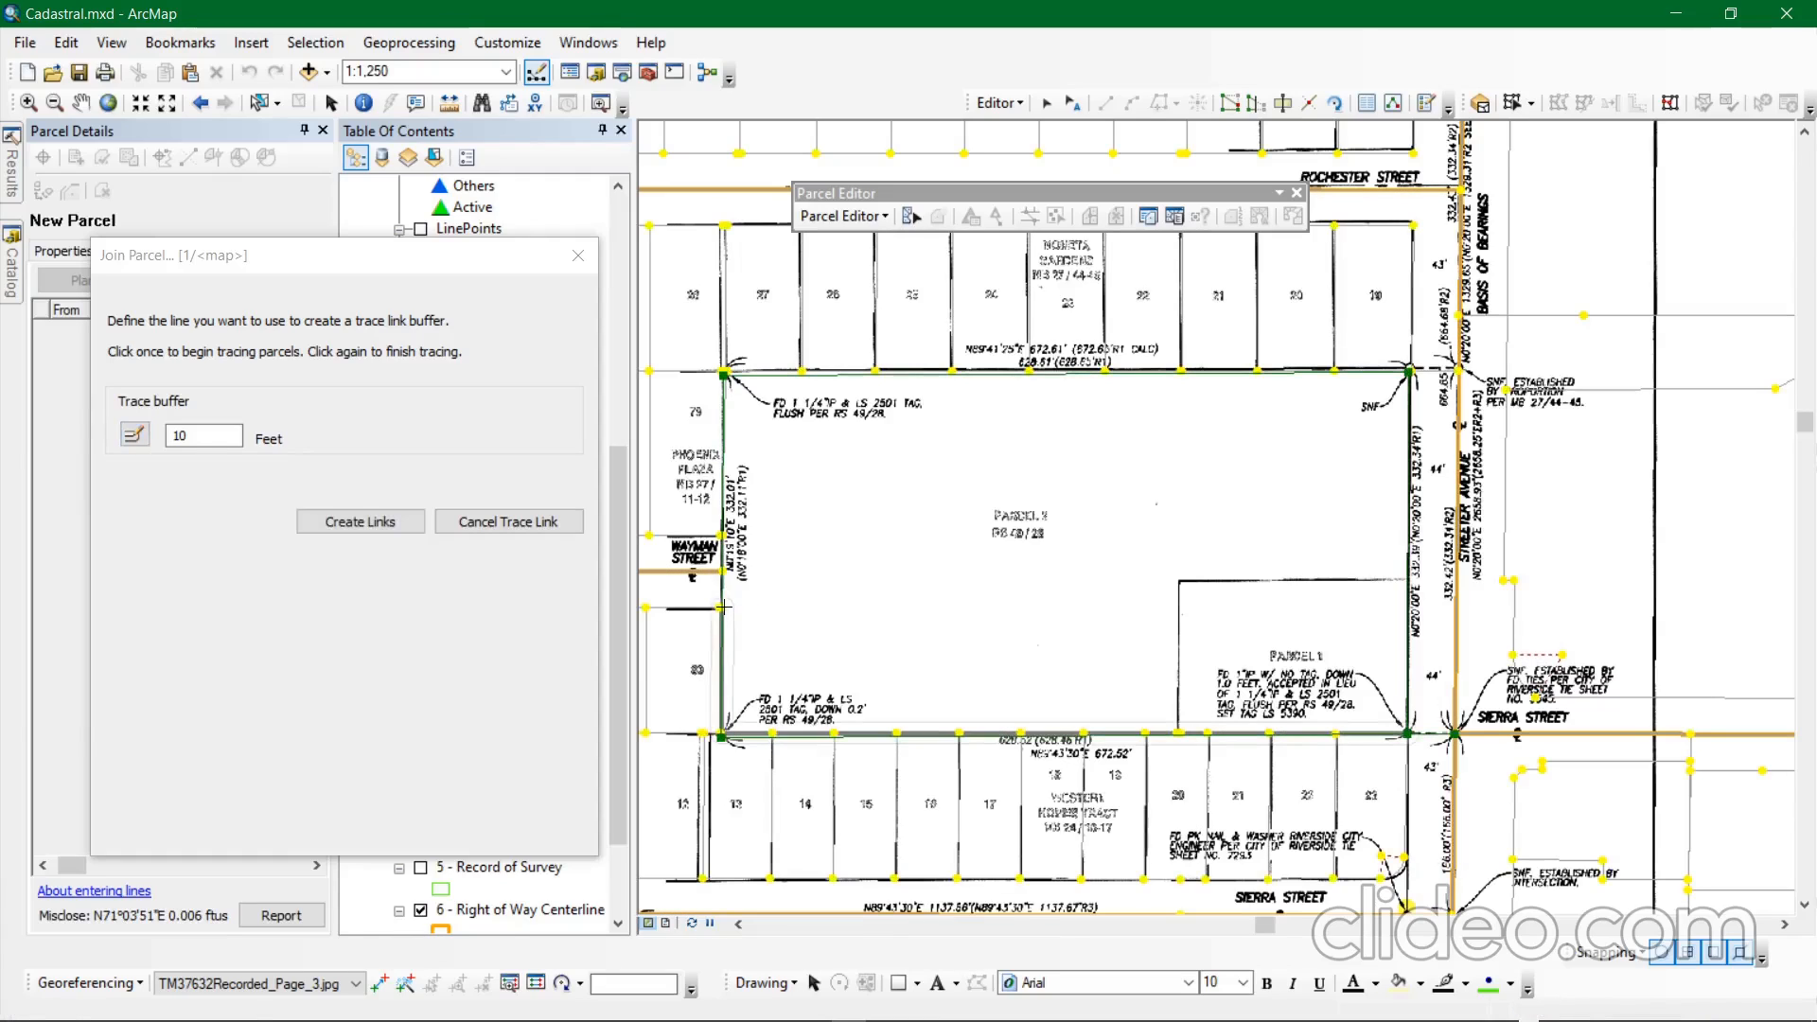
# Examine how the traced buffer and parcel boundary line up with the fabric points along the west side and at the northwest corner.
pyautogui.scroll(3, 706, 677)
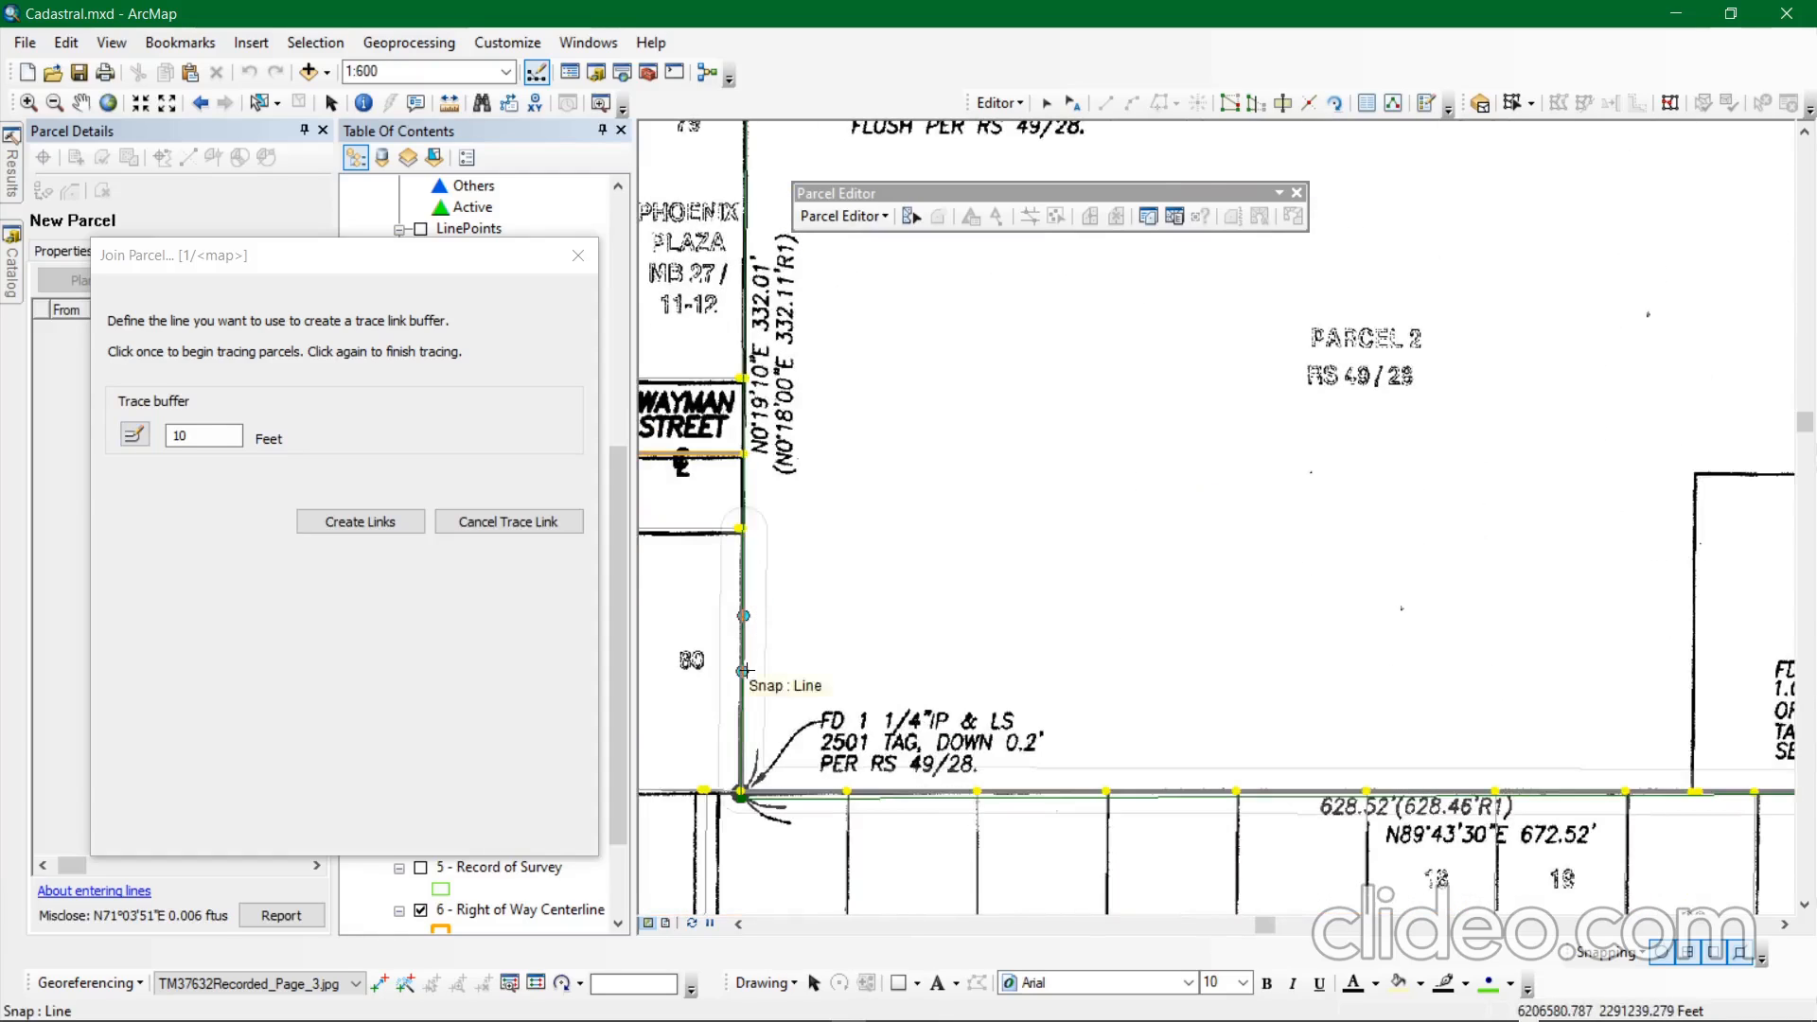
pyautogui.scroll(-3, 742, 671)
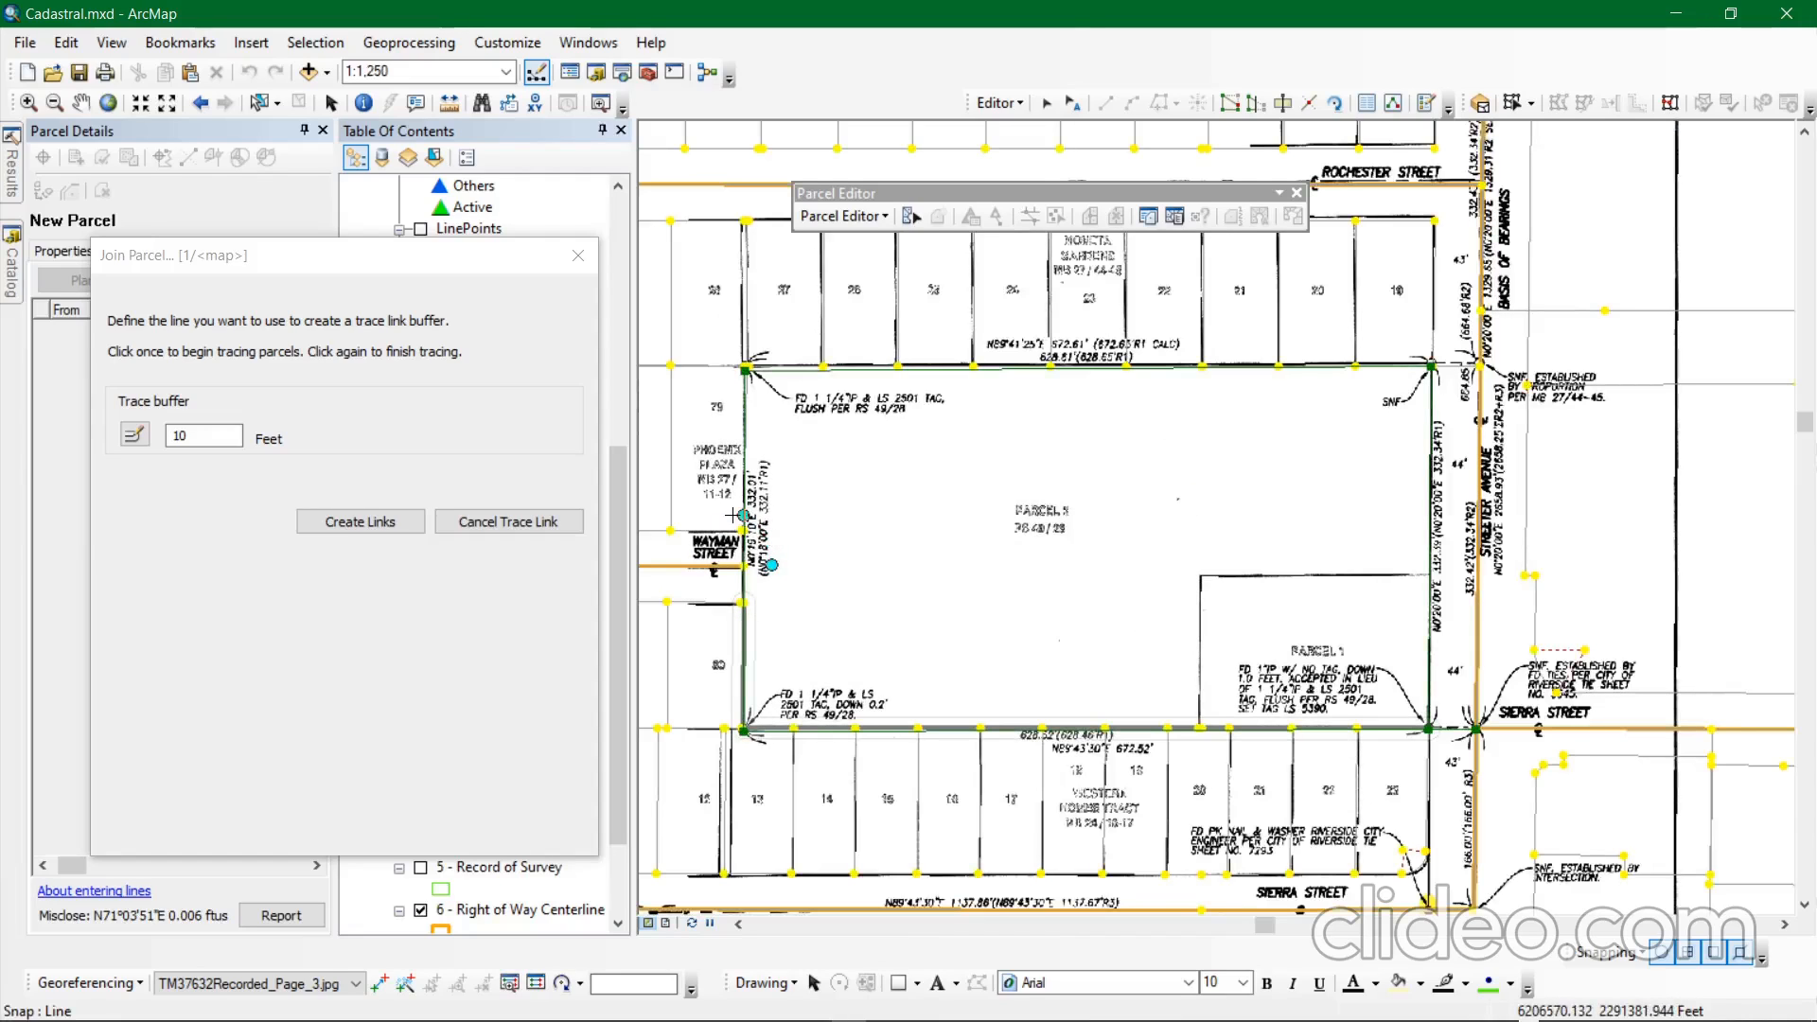
pyautogui.scroll(3, 733, 516)
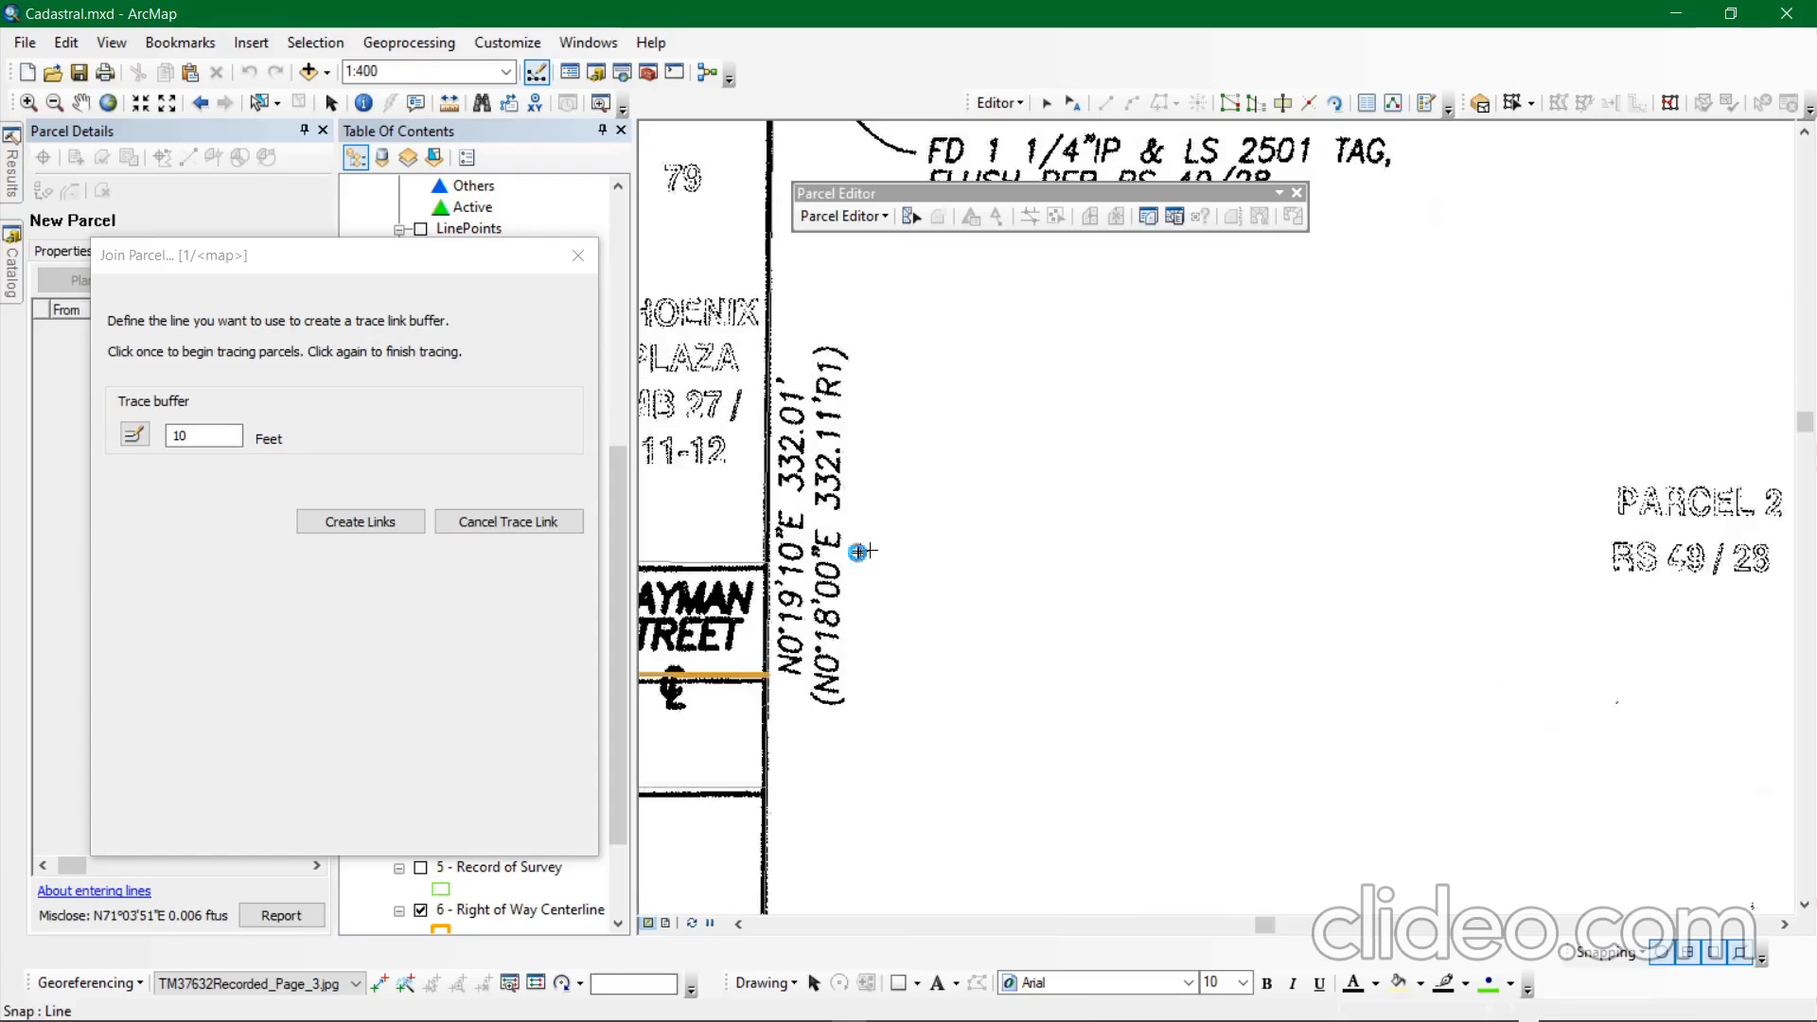
pyautogui.click(965, 466)
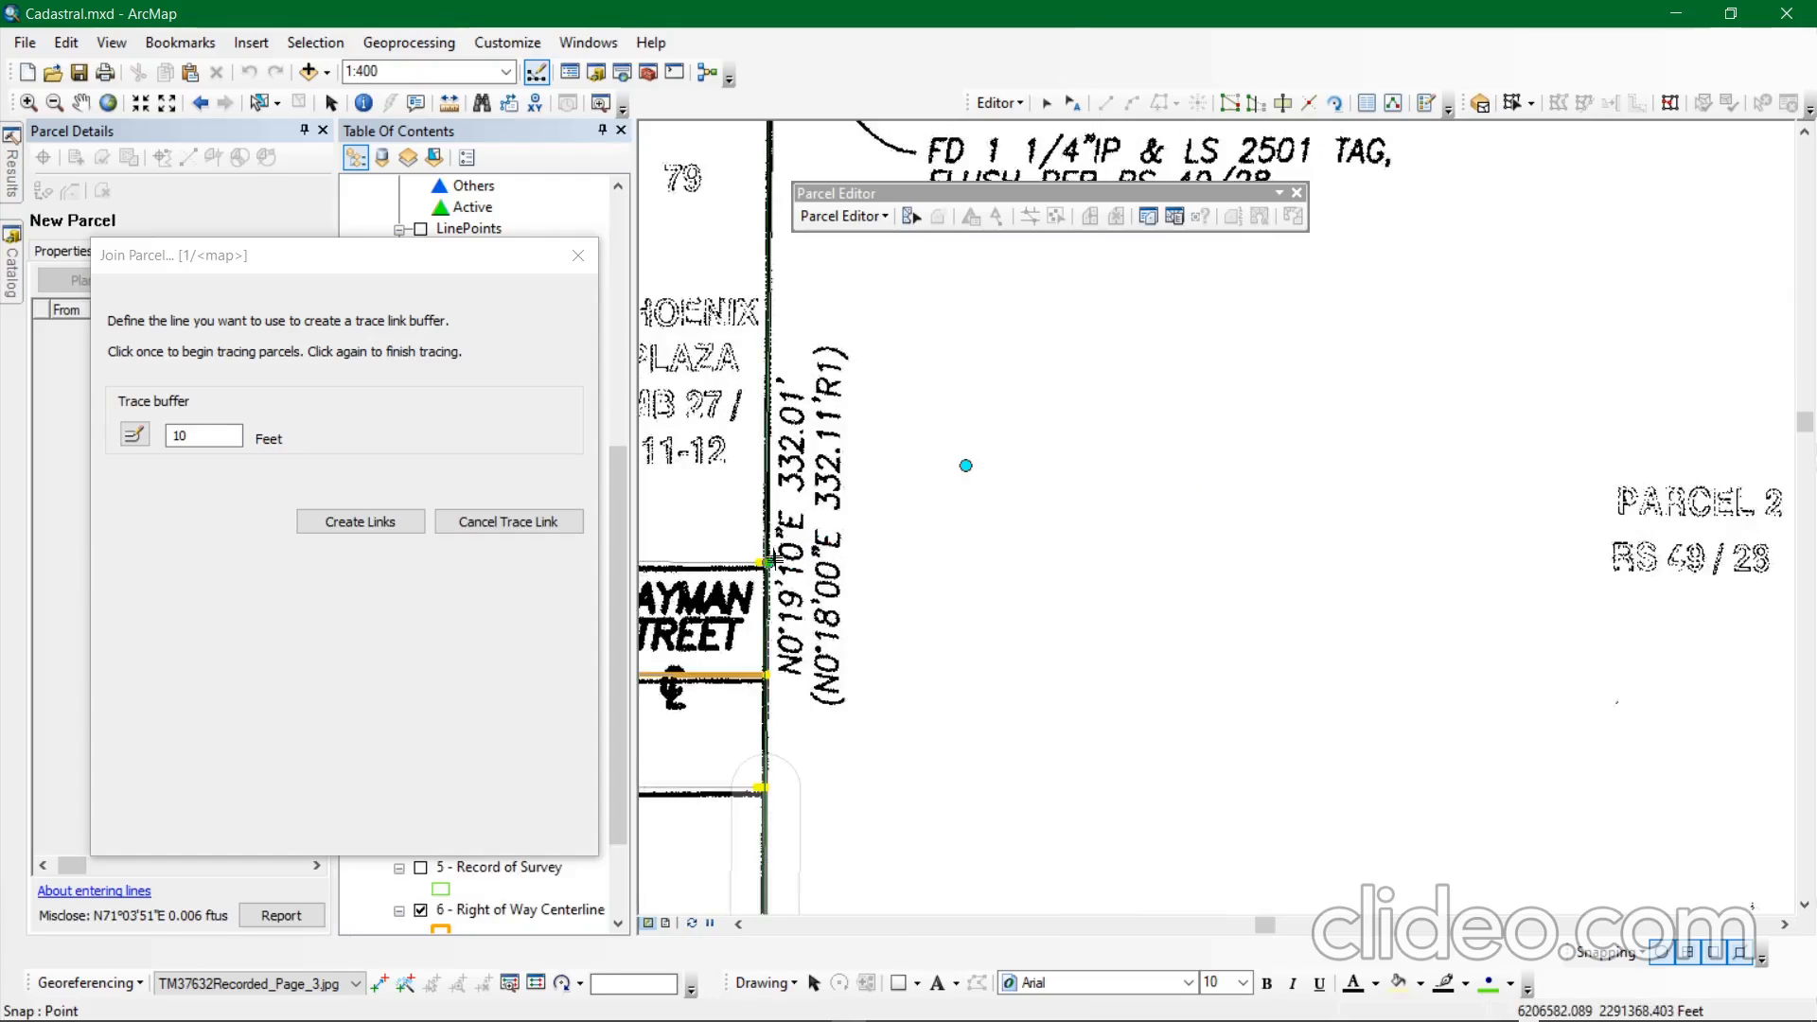
pyautogui.scroll(2, 772, 560)
pyautogui.scroll(-3, 757, 539)
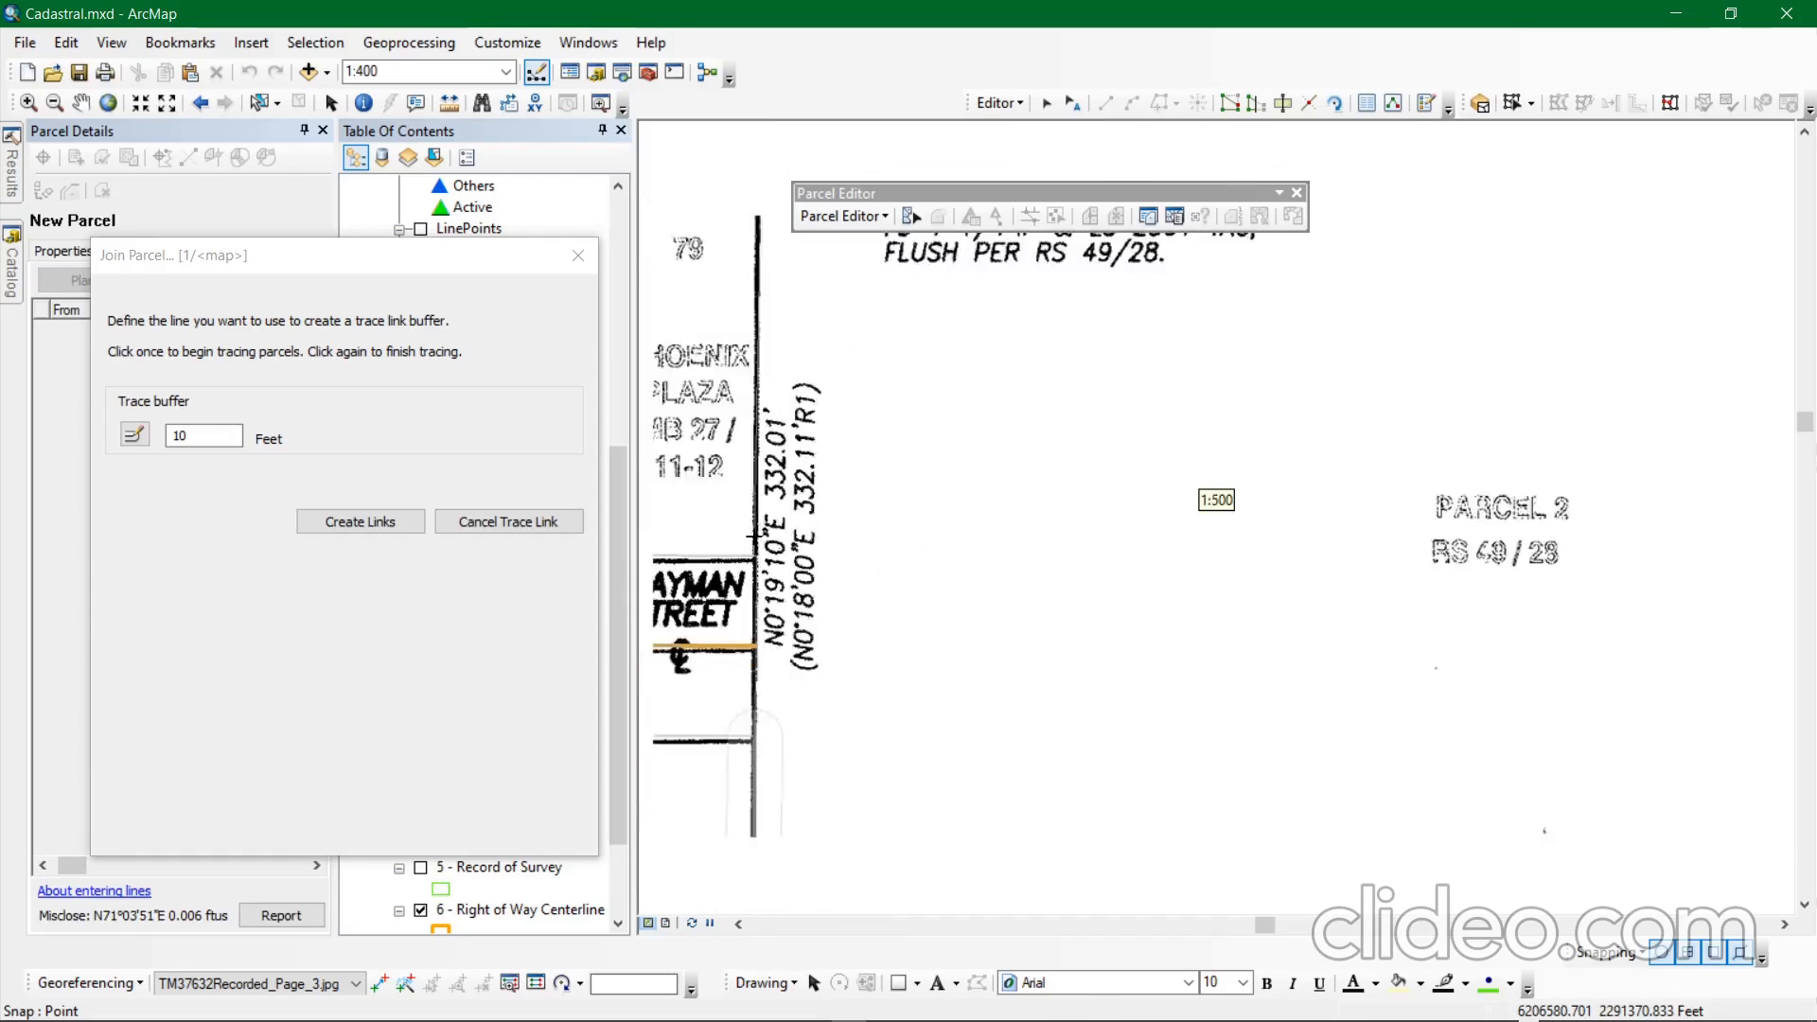
pyautogui.scroll(-2, 754, 536)
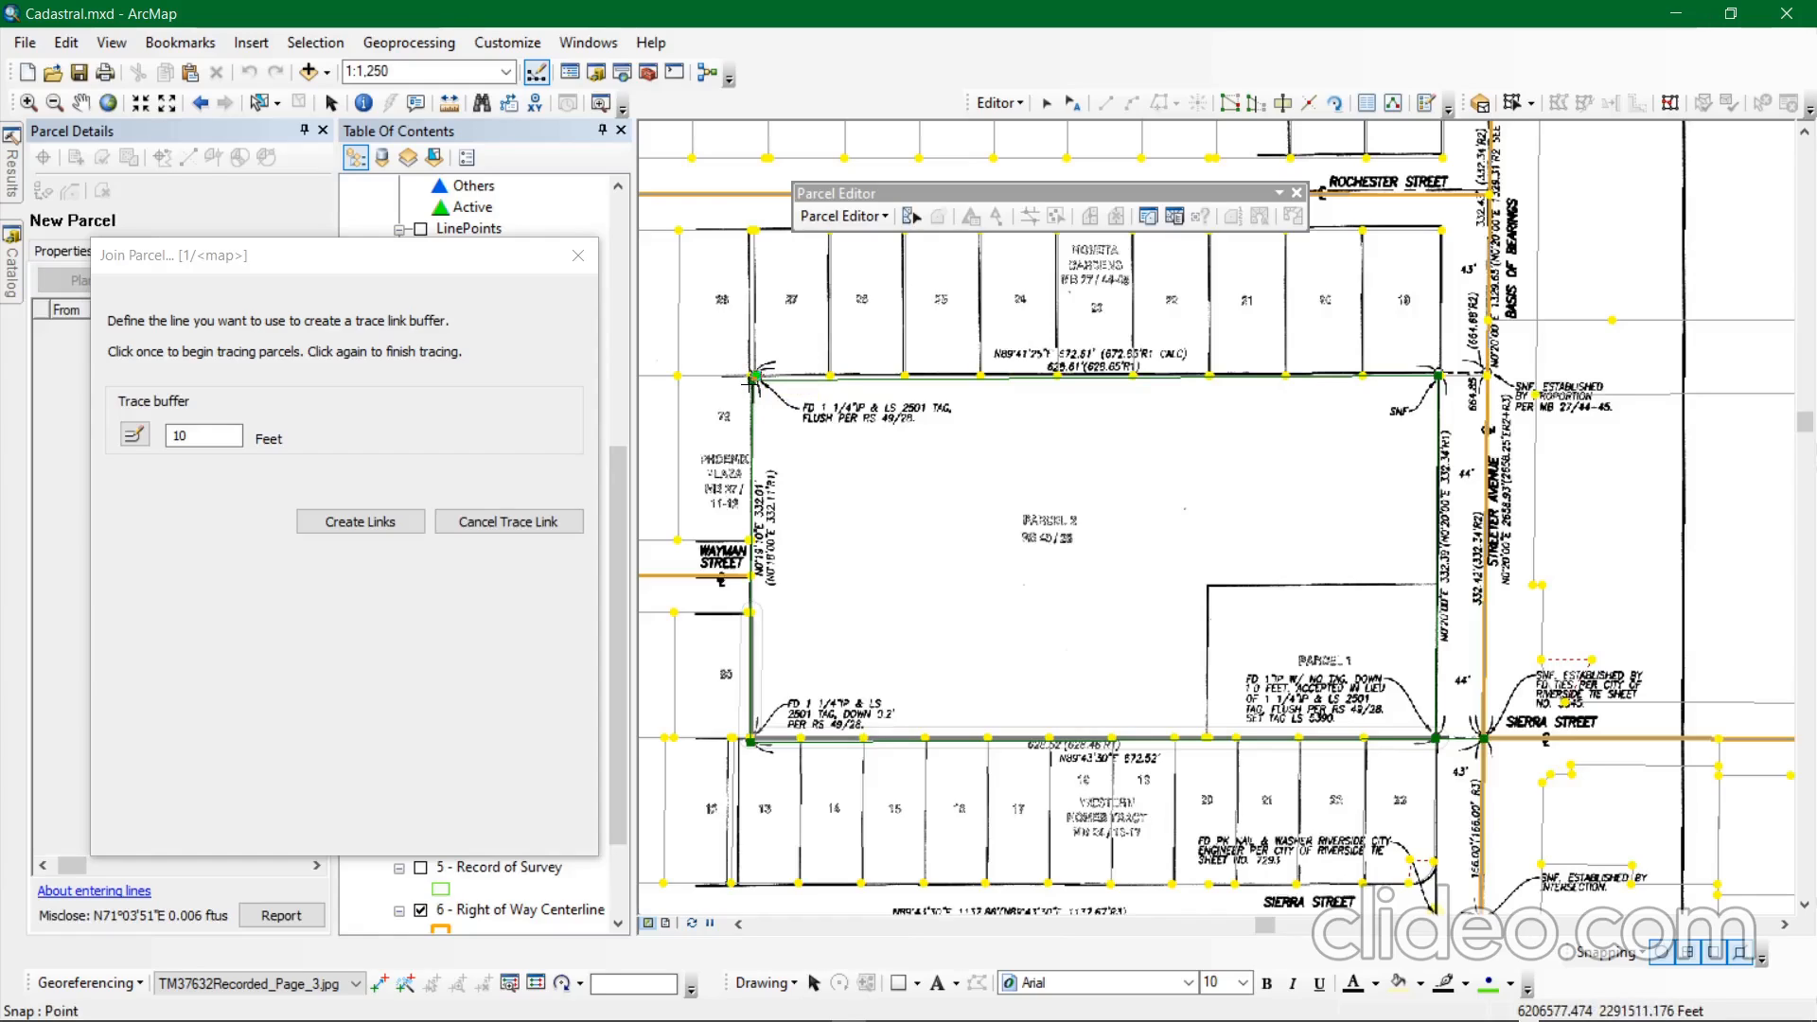
pyautogui.scroll(1, 751, 379)
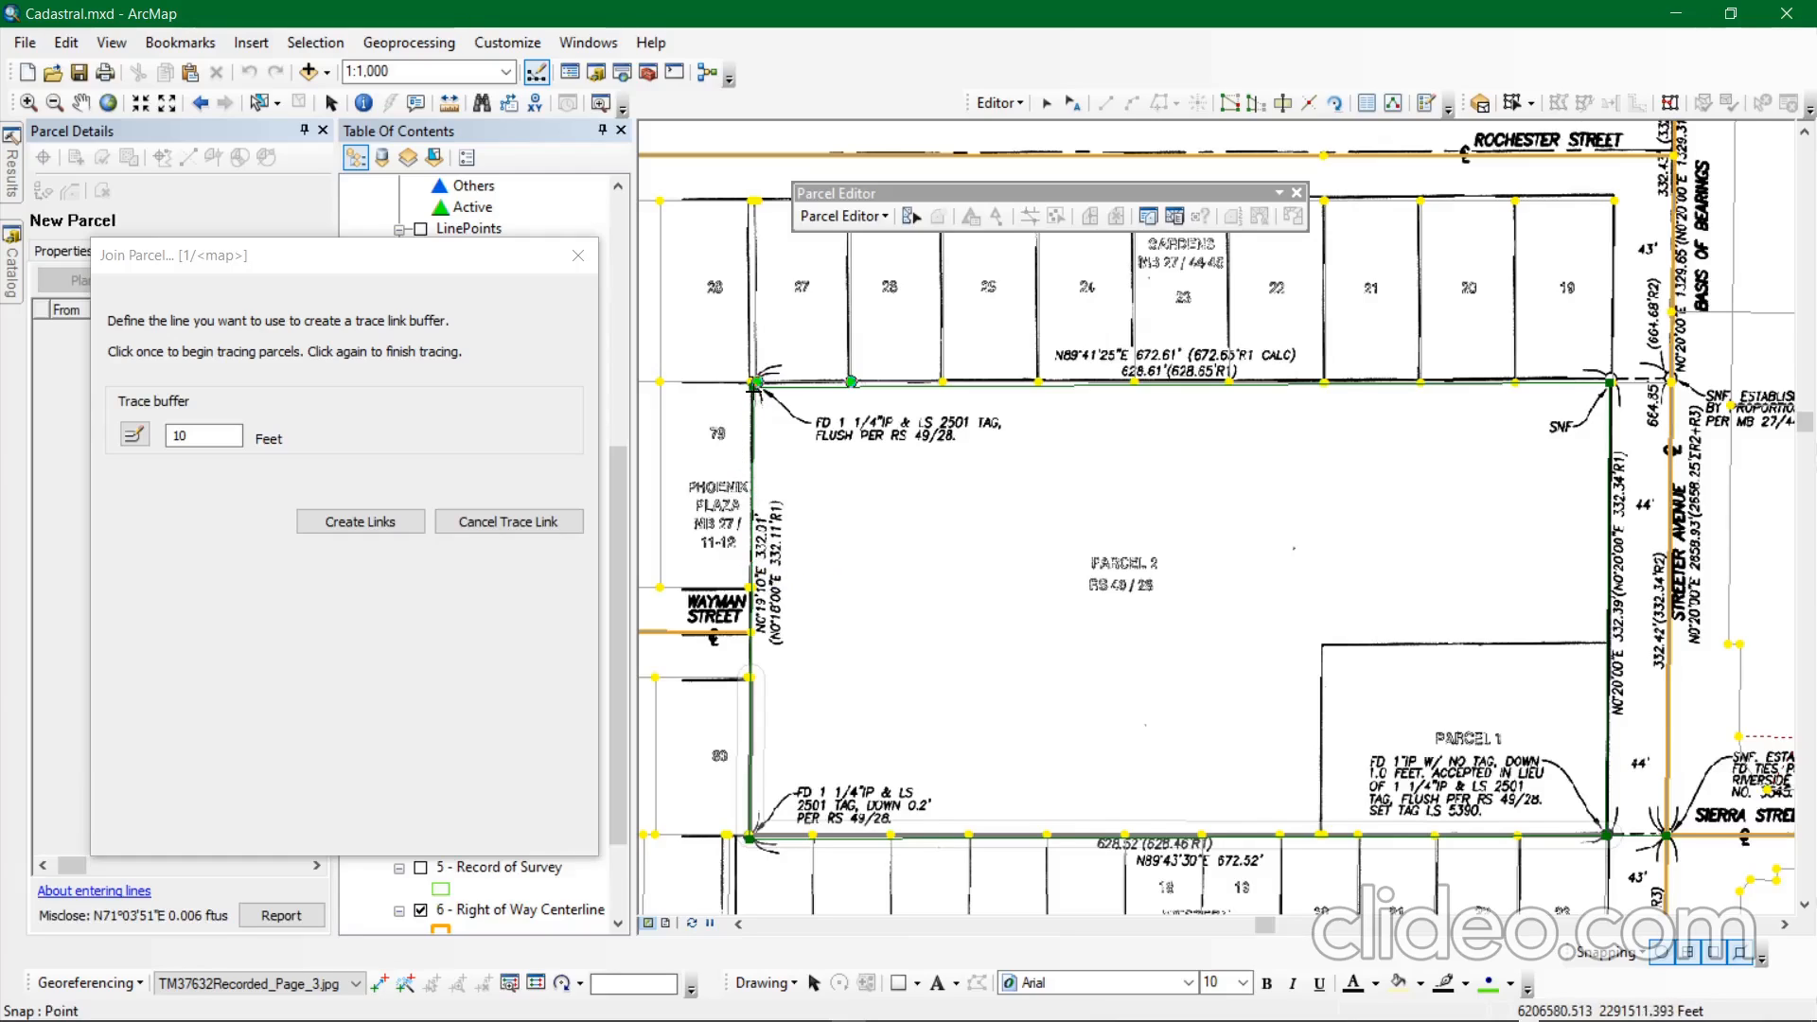
pyautogui.click(753, 383)
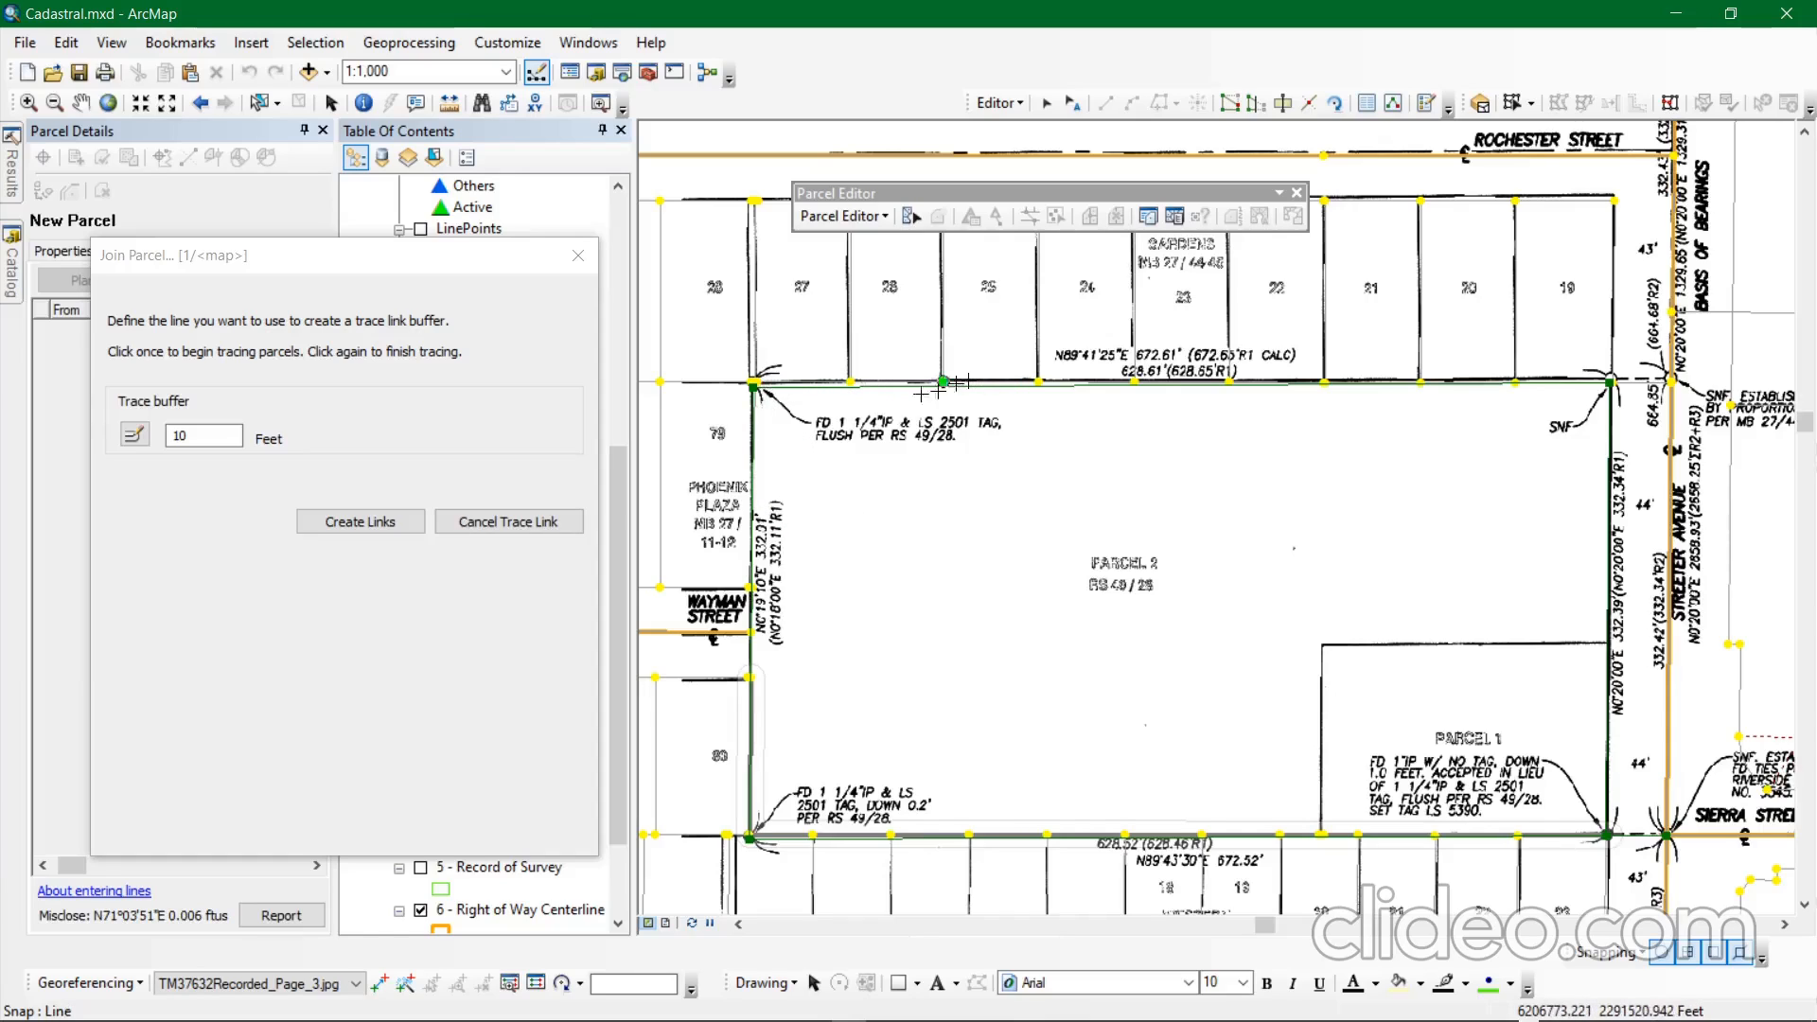
pyautogui.scroll(2, 769, 347)
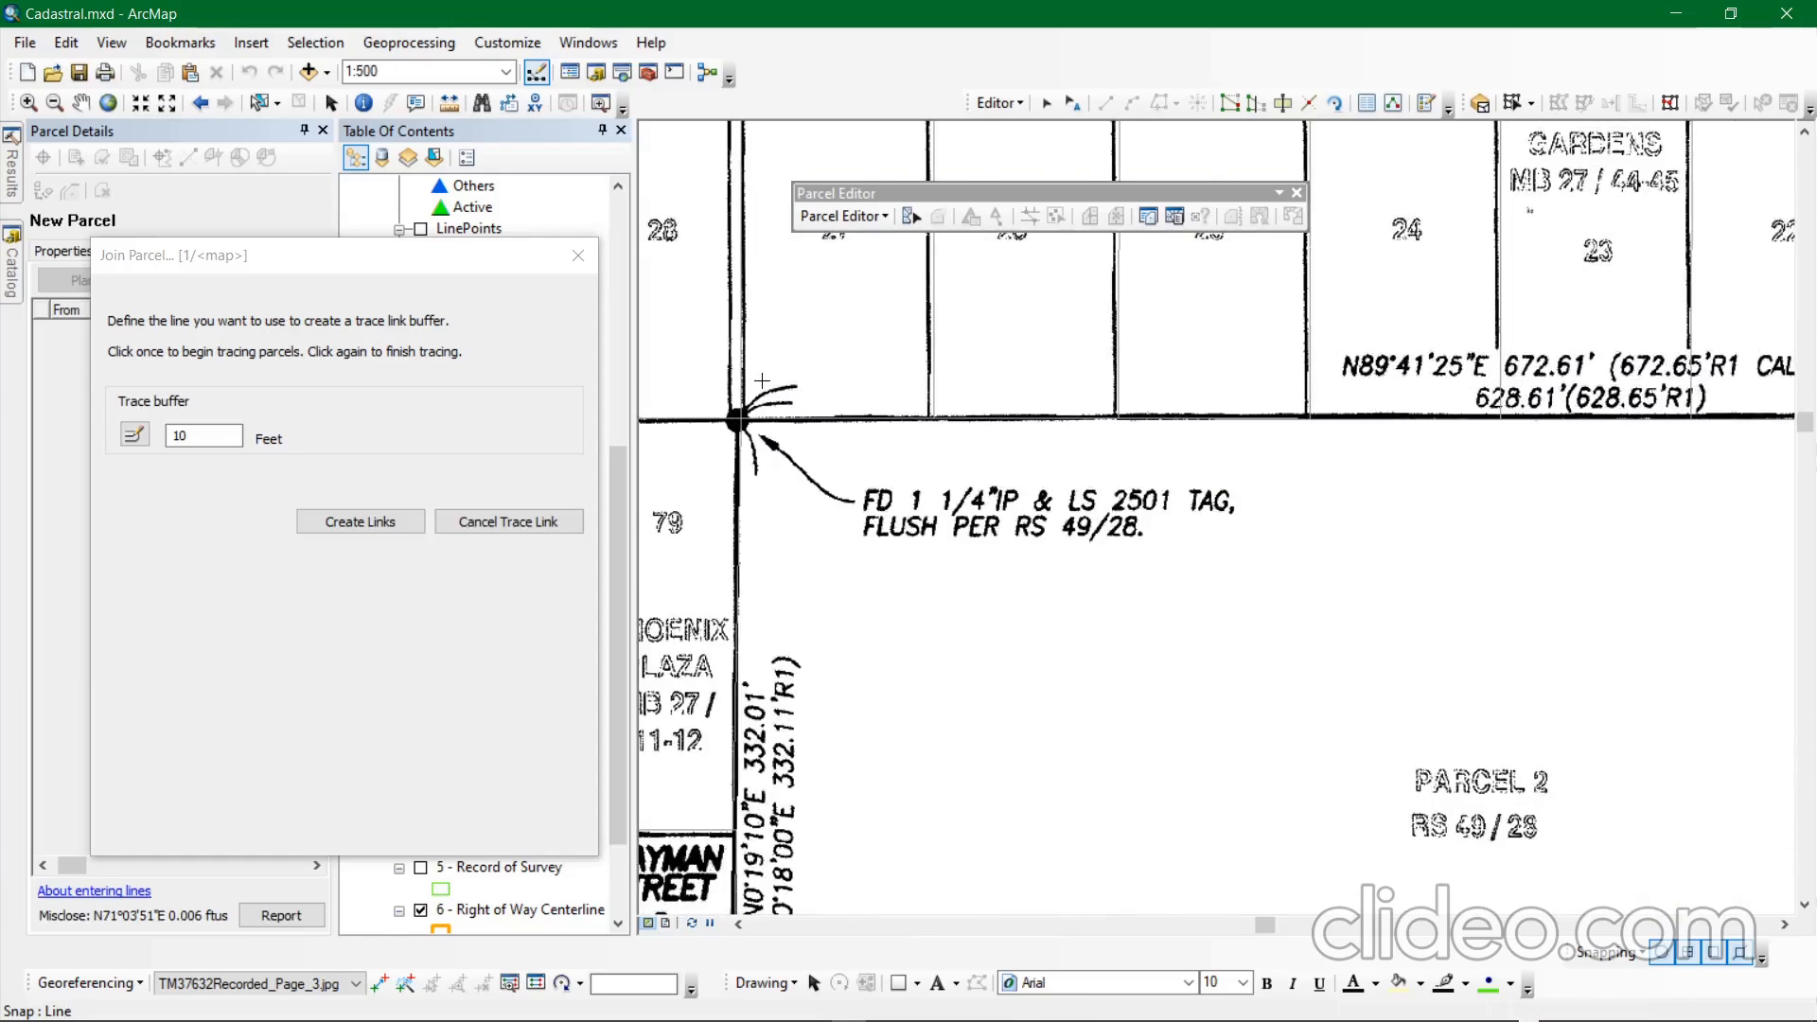
pyautogui.scroll(2, 759, 381)
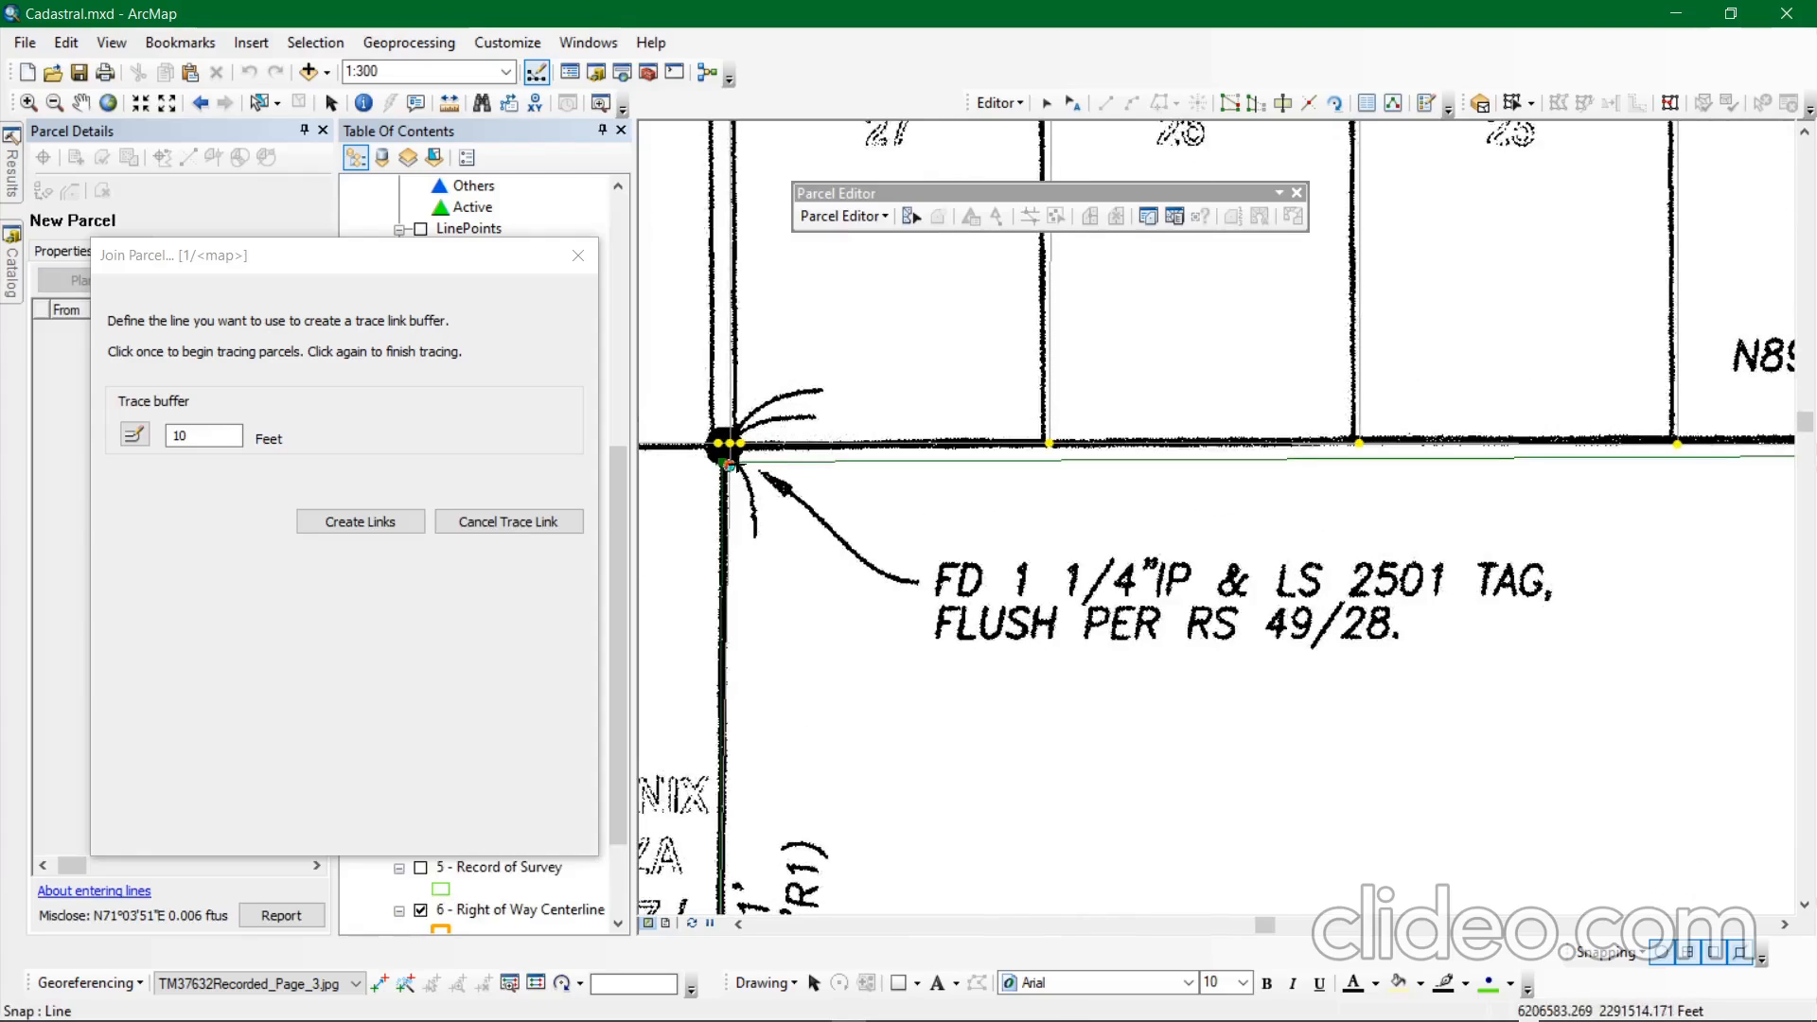
# Create the join links from the traced line along the parcel's south and west sides.
pyautogui.moveTo(388, 257); pyautogui.dragTo(440, 197)
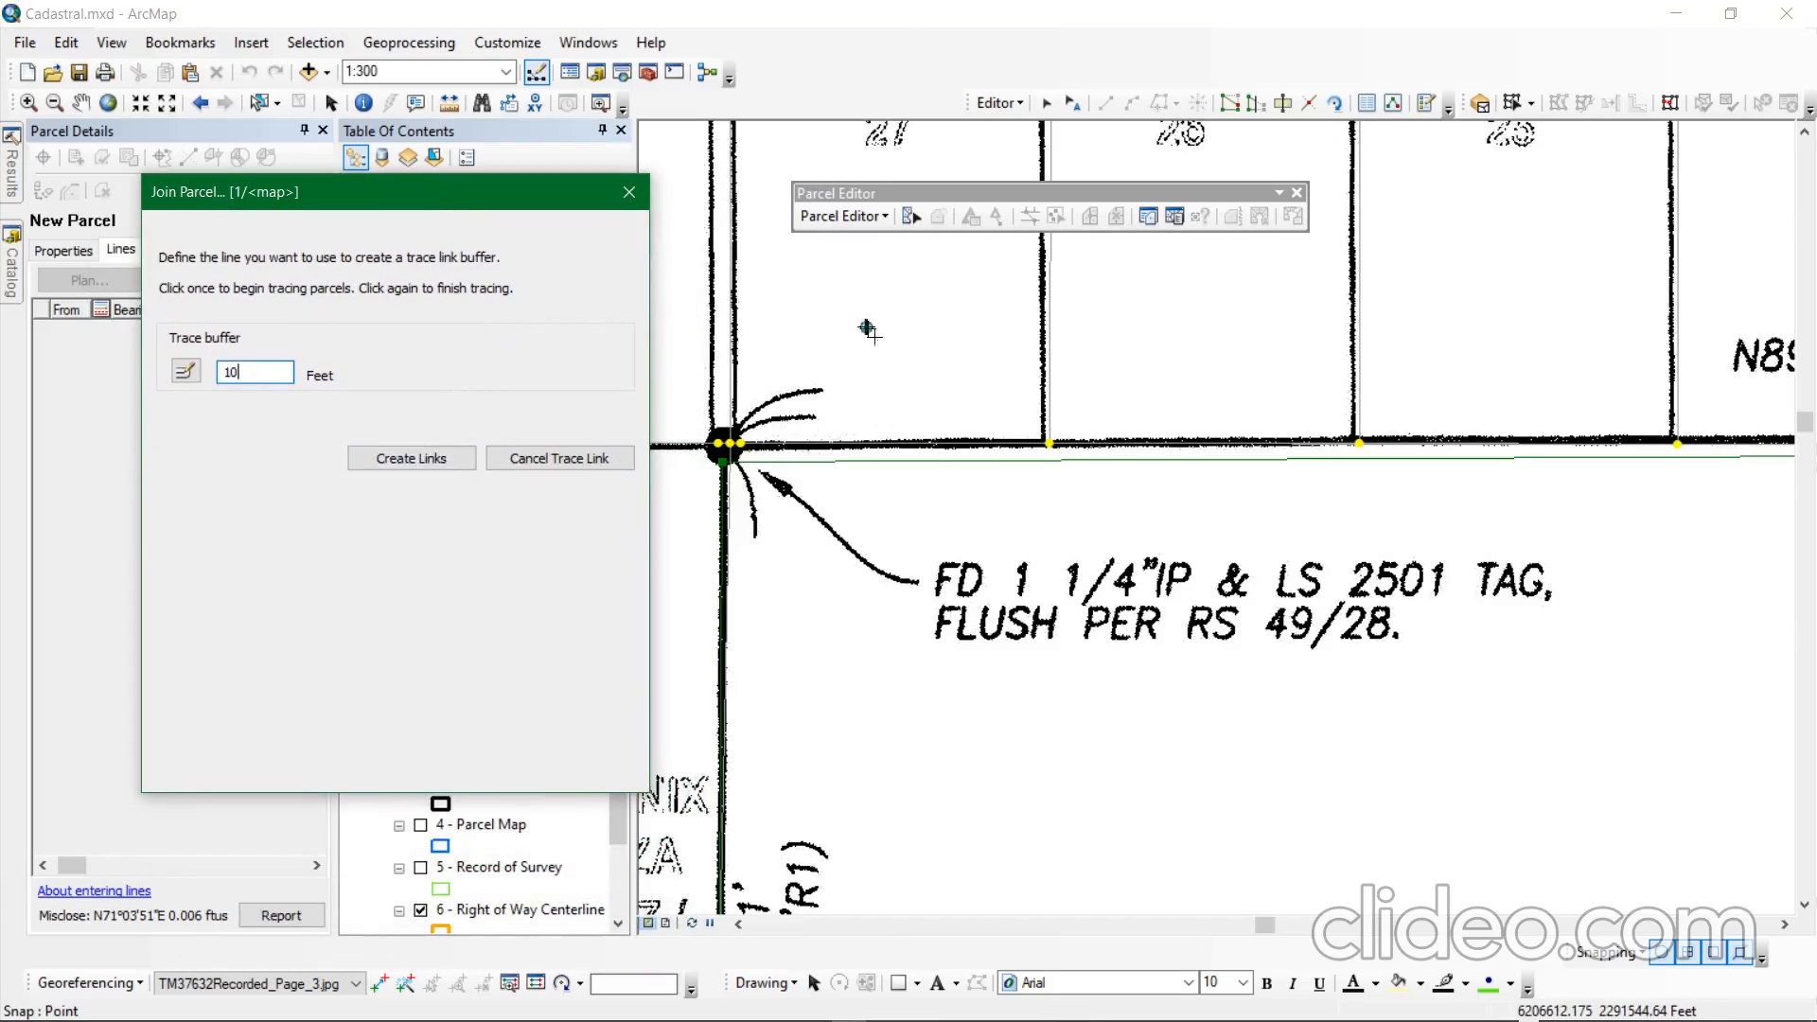
pyautogui.scroll(1, 814, 307)
pyautogui.scroll(-3, 814, 306)
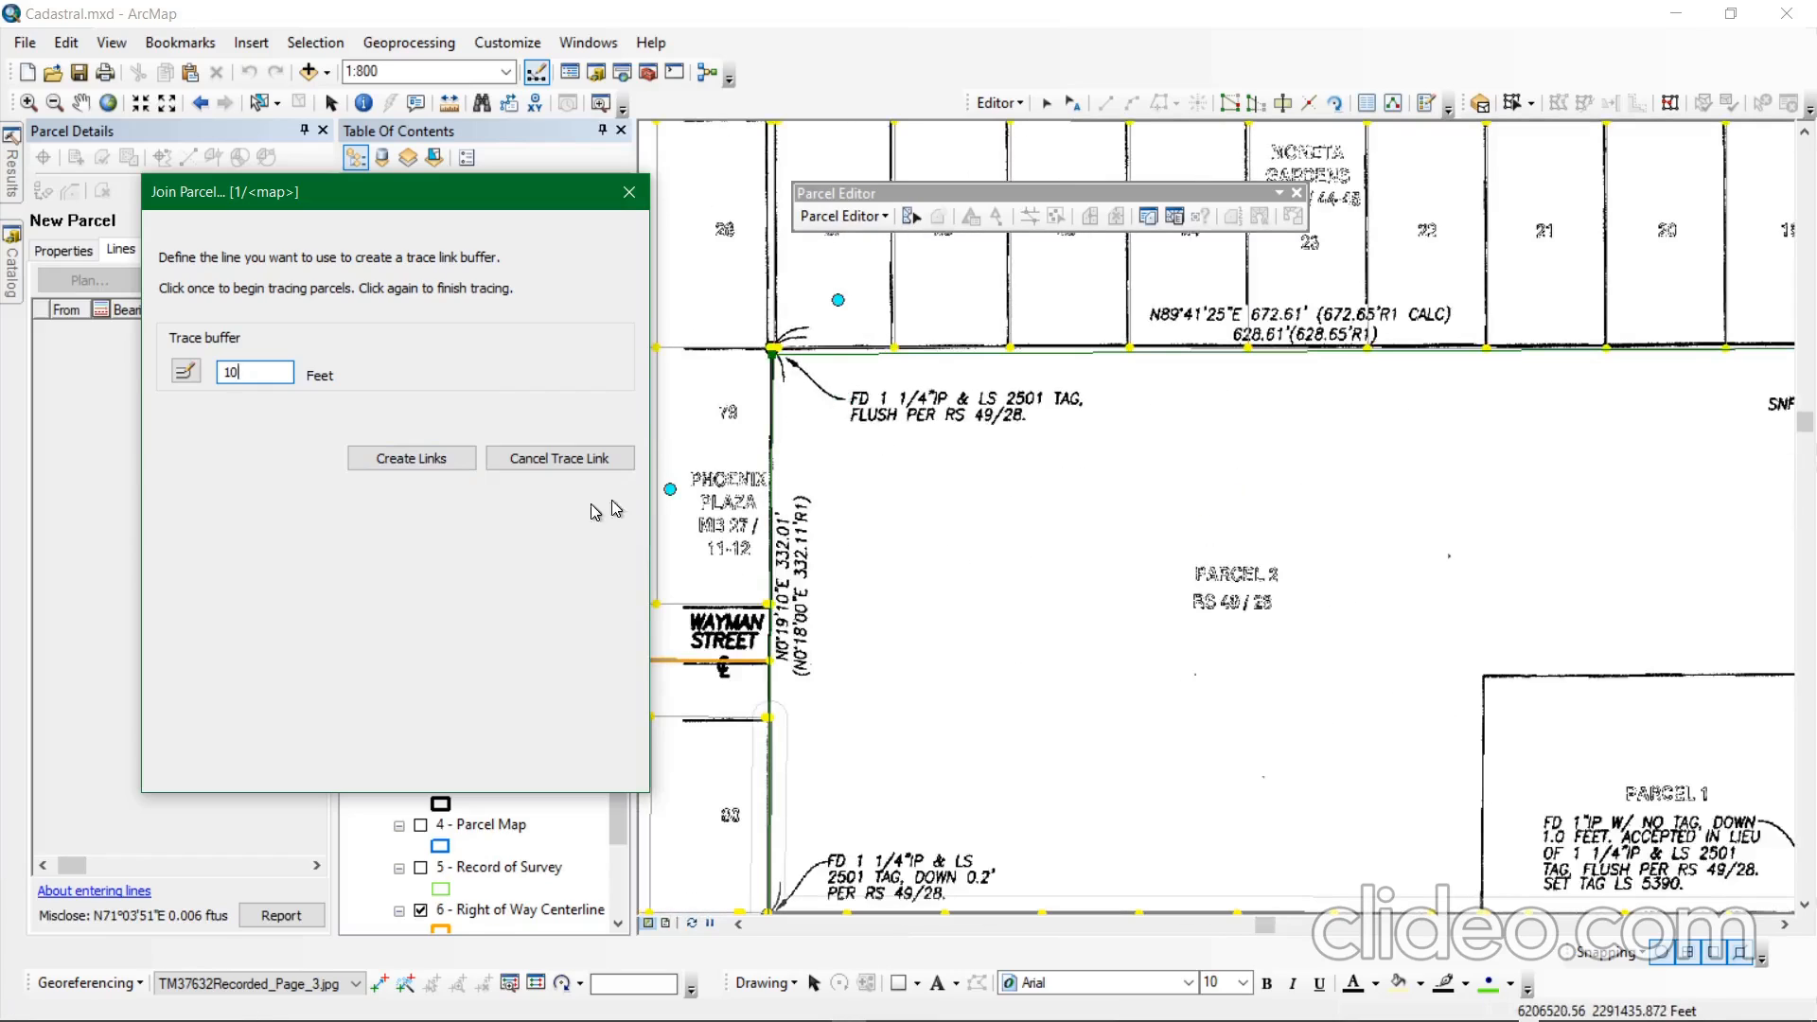
pyautogui.click(431, 458)
pyautogui.scroll(-1, 863, 494)
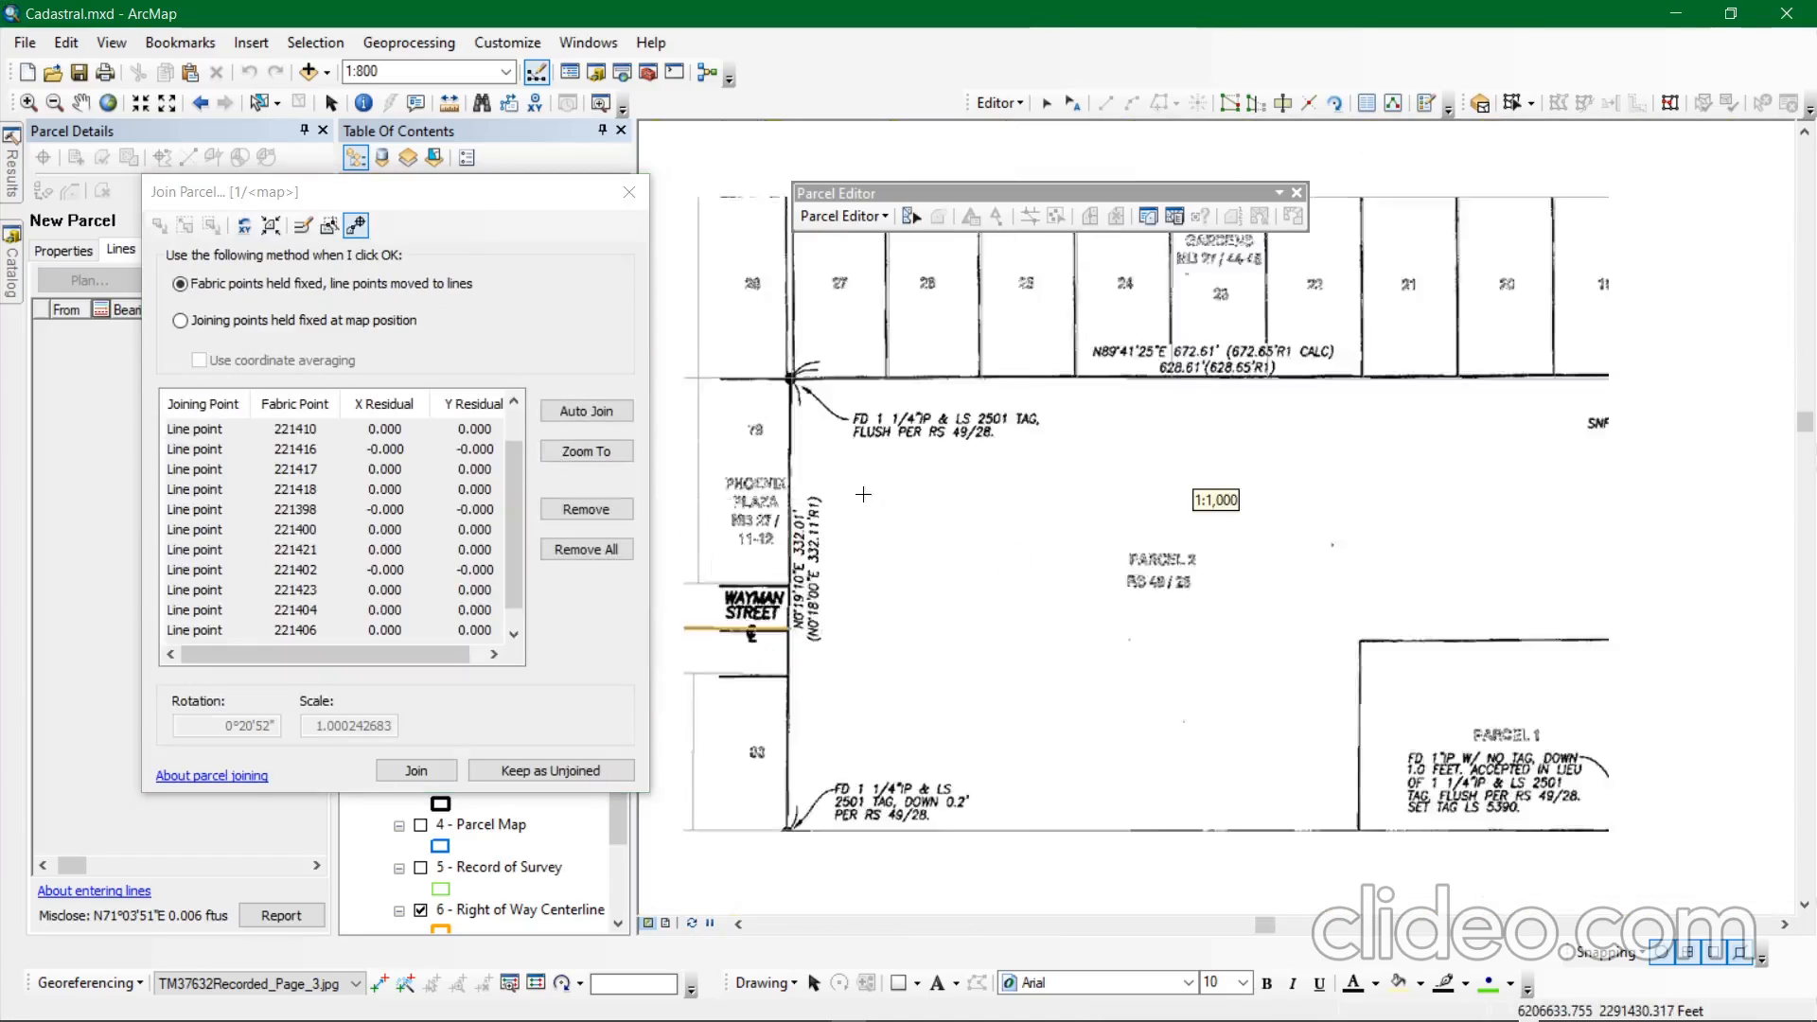
pyautogui.scroll(-1, 863, 494)
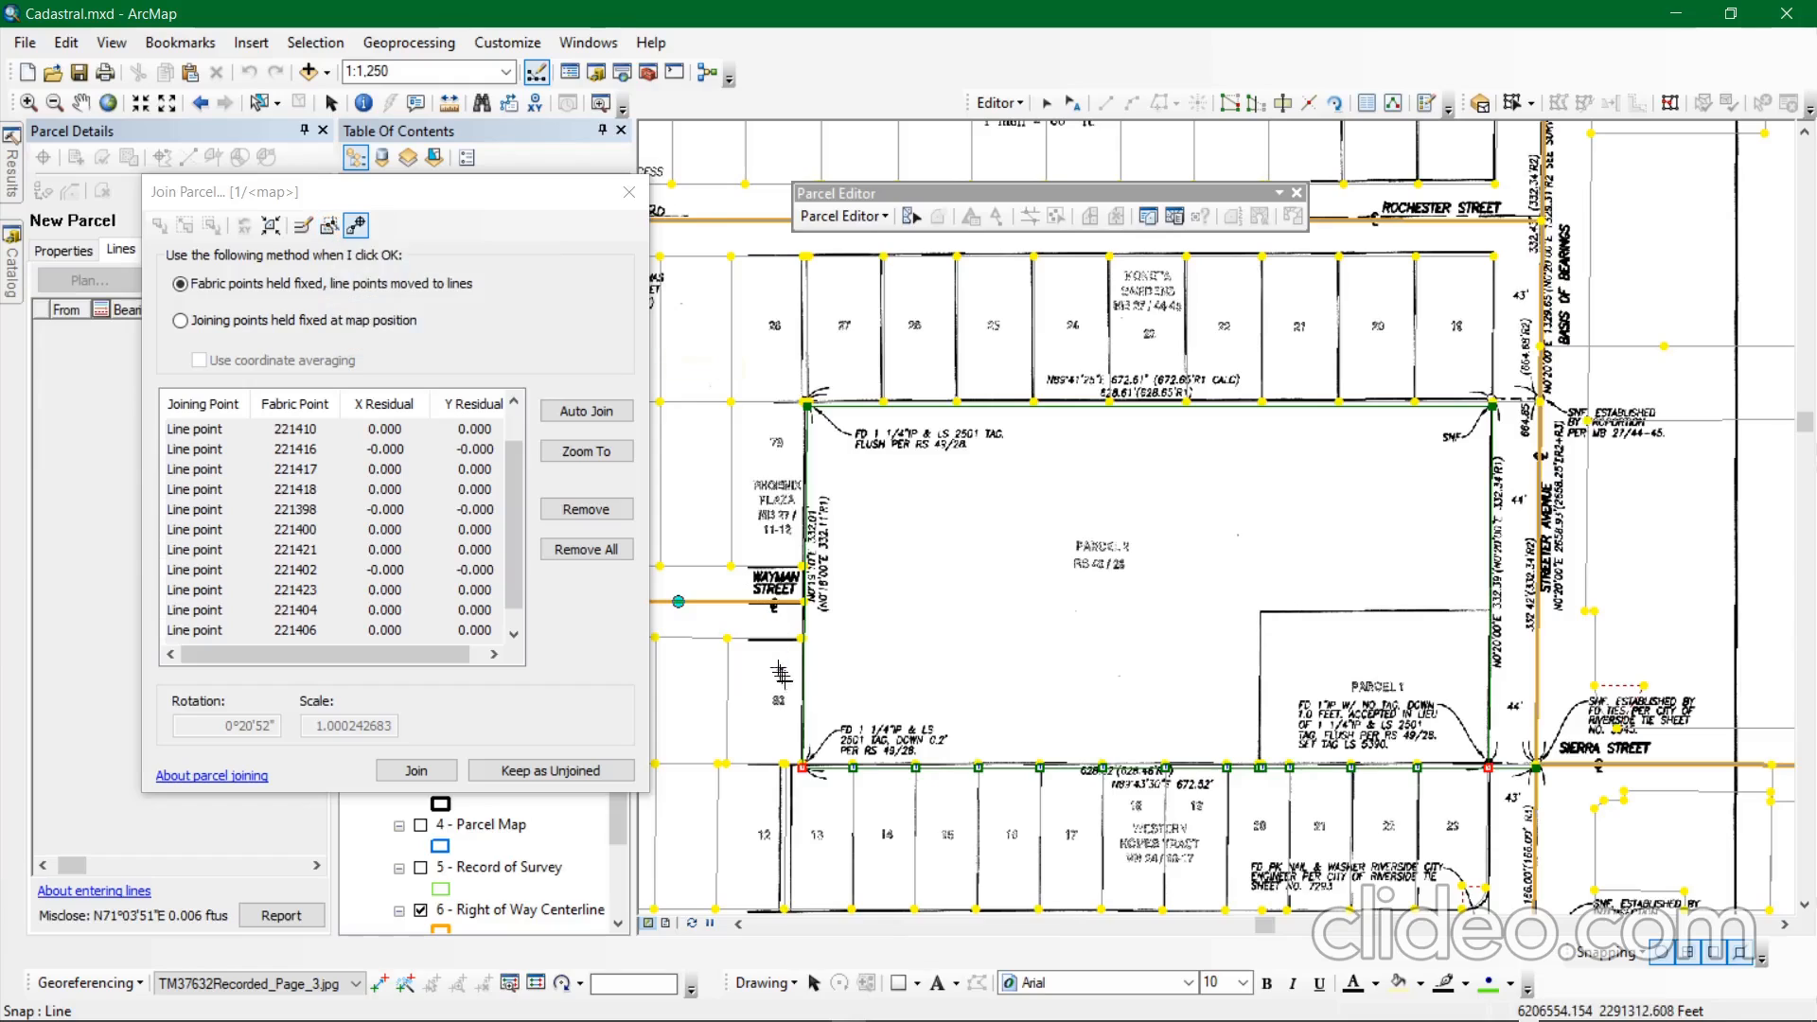
# Add a line-point link between the parcel's west line and the fabric point at the lot line just south of Wayman Street.
pyautogui.scroll(4, 866, 452)
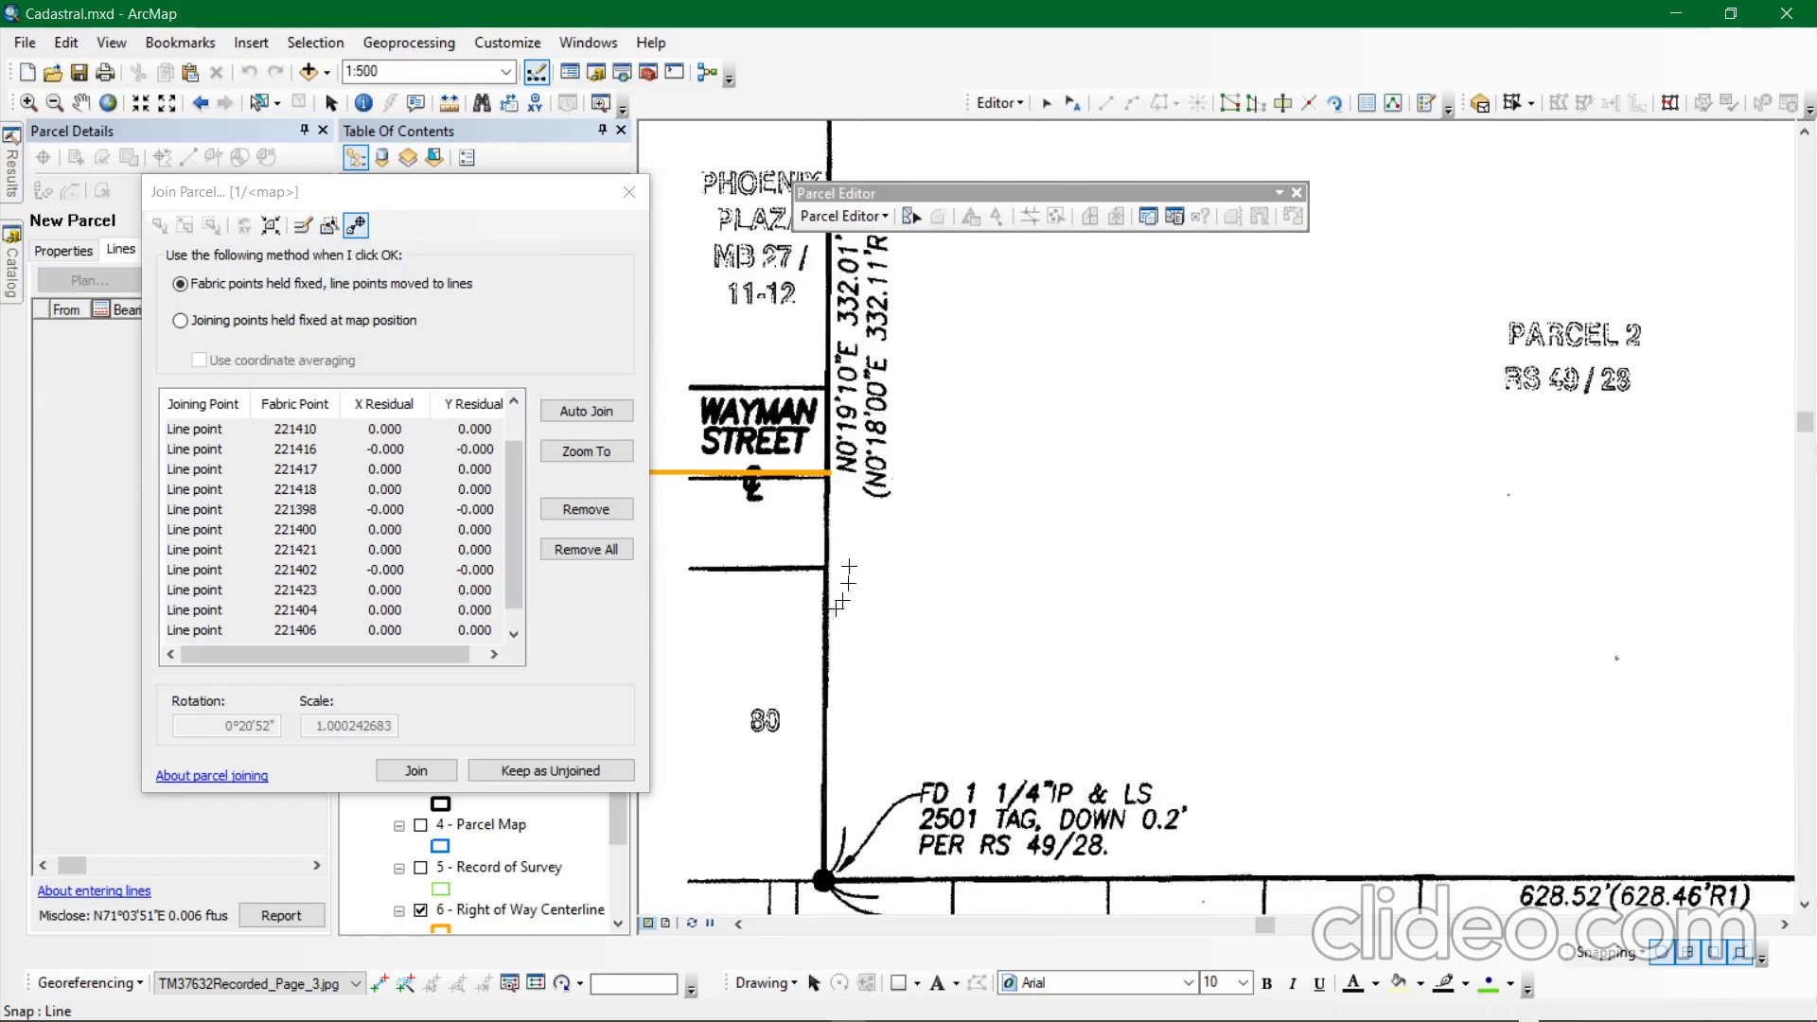
pyautogui.scroll(2, 826, 289)
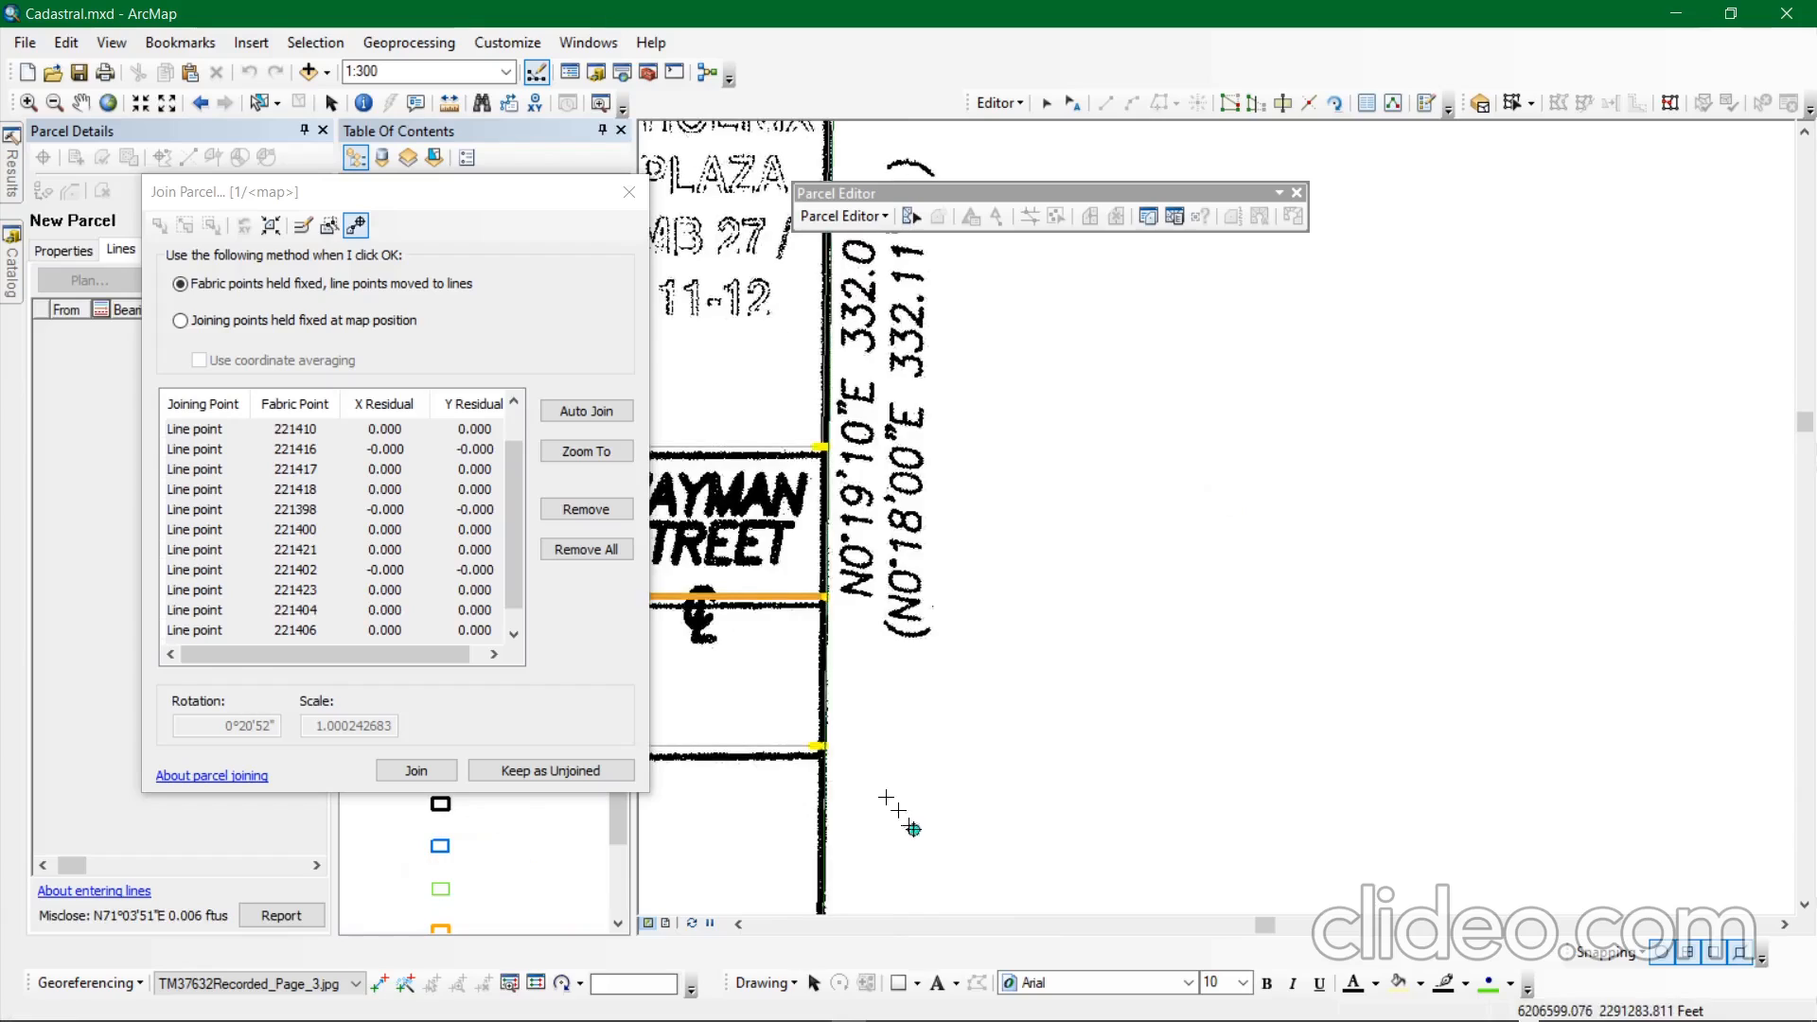
pyautogui.scroll(2, 840, 754)
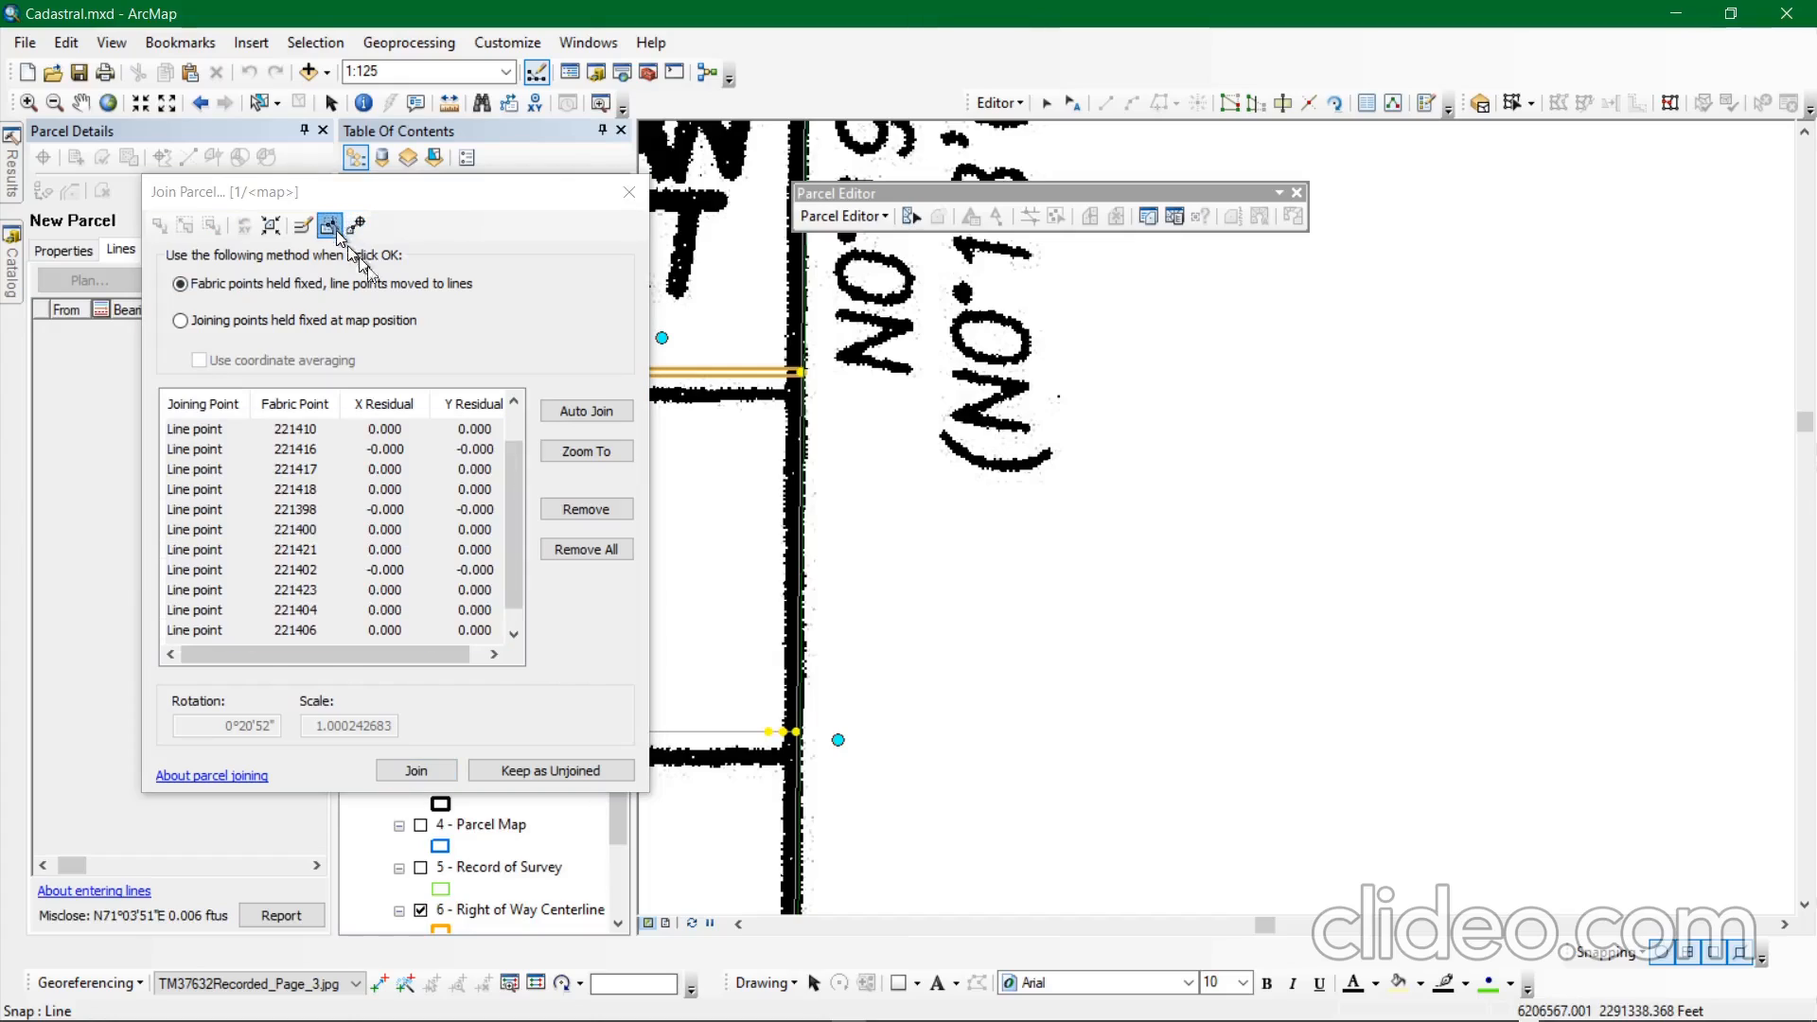
pyautogui.scroll(1, 806, 711)
pyautogui.scroll(2, 818, 749)
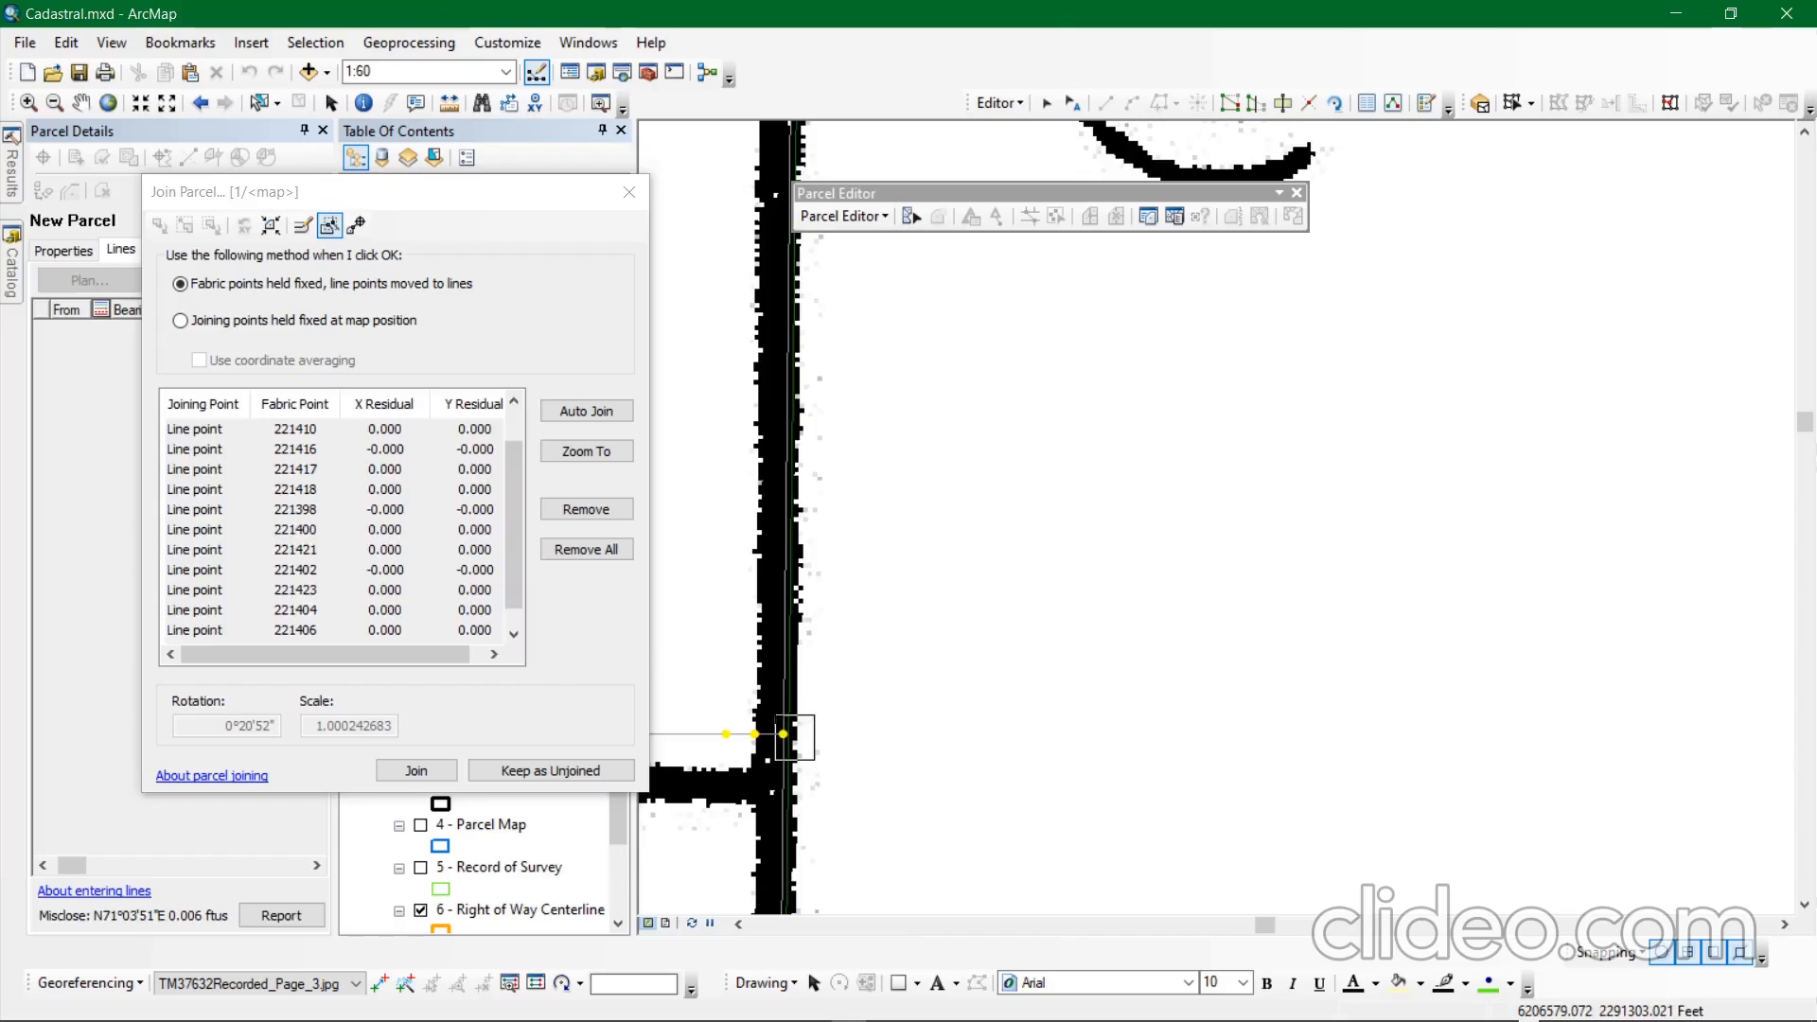
pyautogui.click(795, 734)
# Add a line-point link between the parcel's west line and the fabric point on the north side of Wayman Street.
pyautogui.scroll(2, 826, 740)
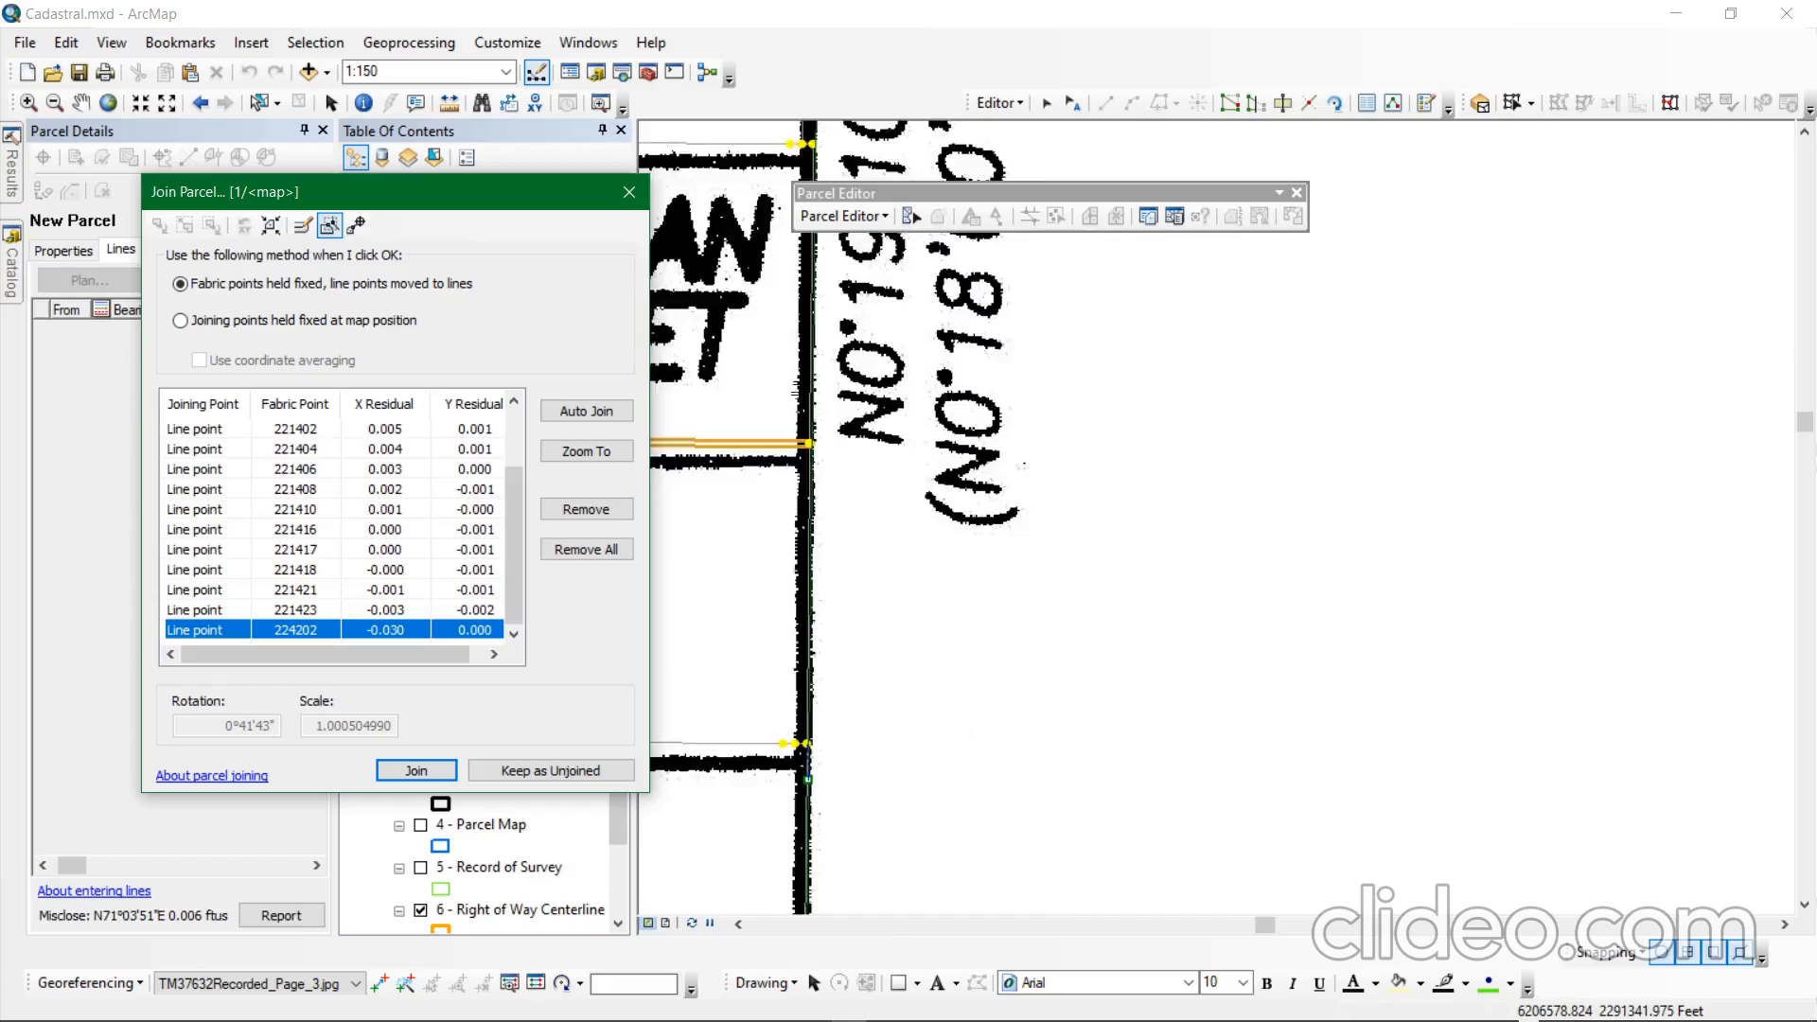
pyautogui.scroll(-2, 786, 422)
pyautogui.scroll(-1, 864, 463)
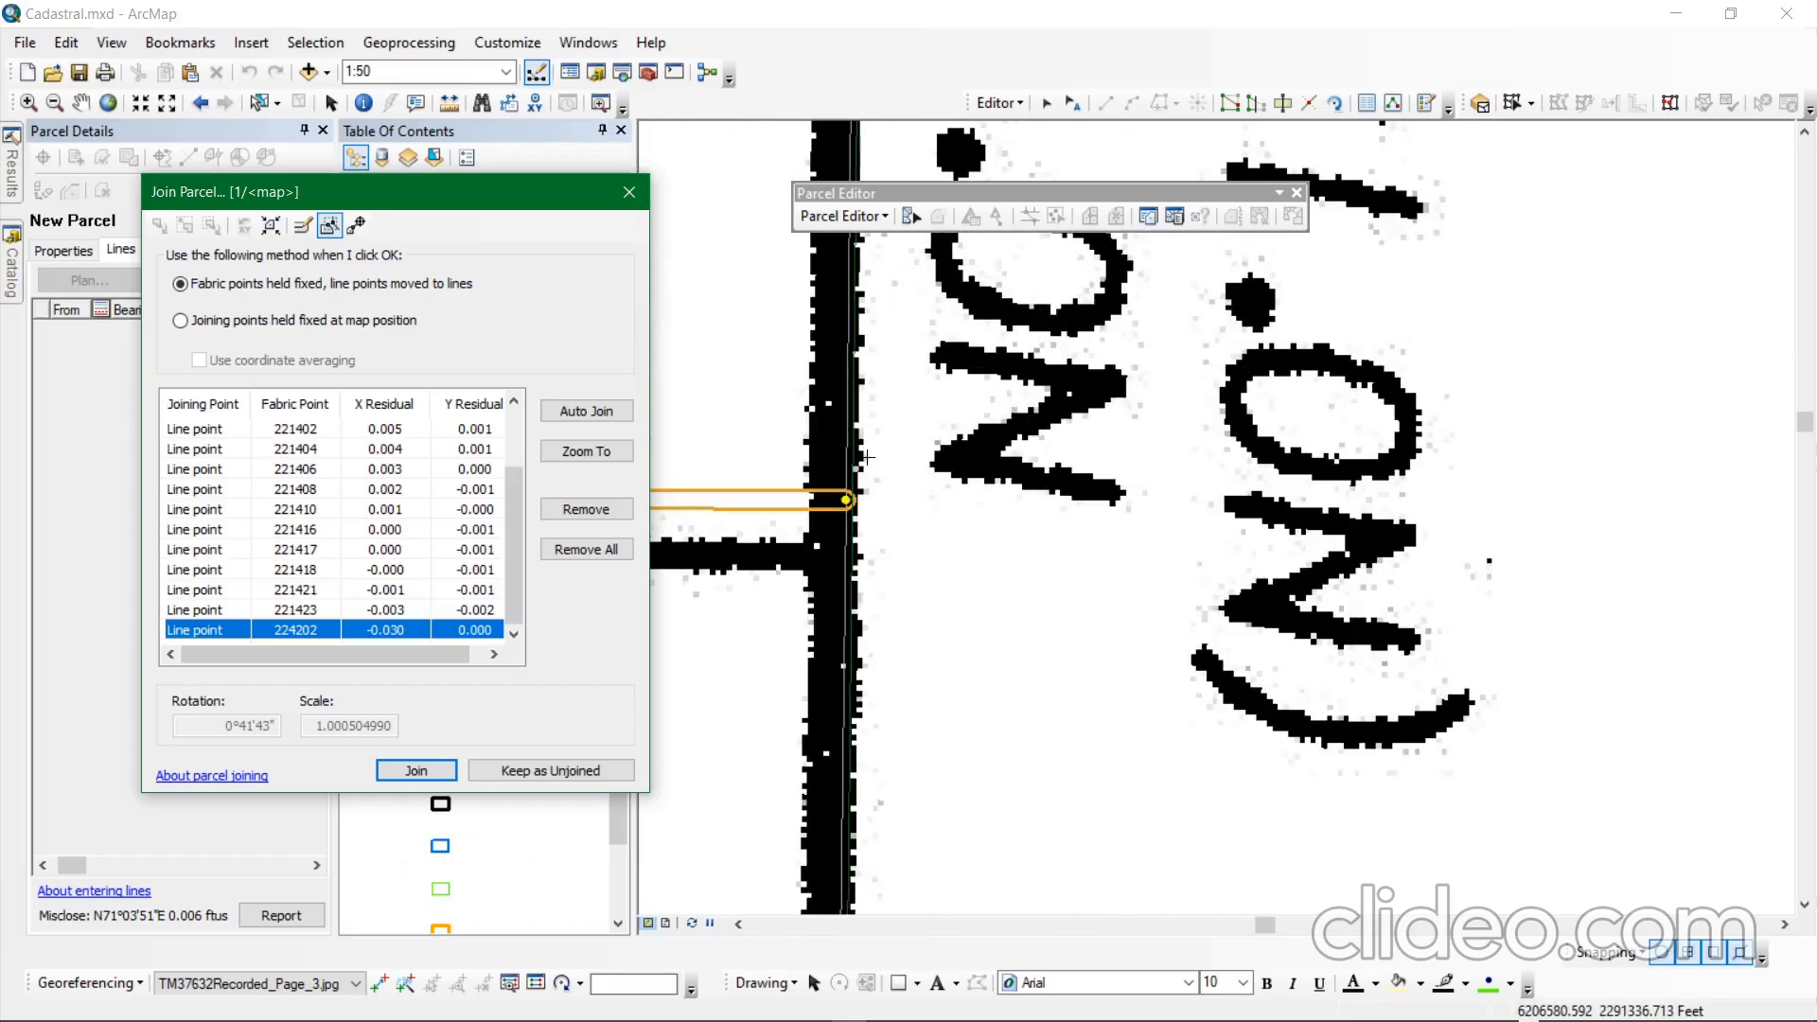
pyautogui.scroll(2, 883, 537)
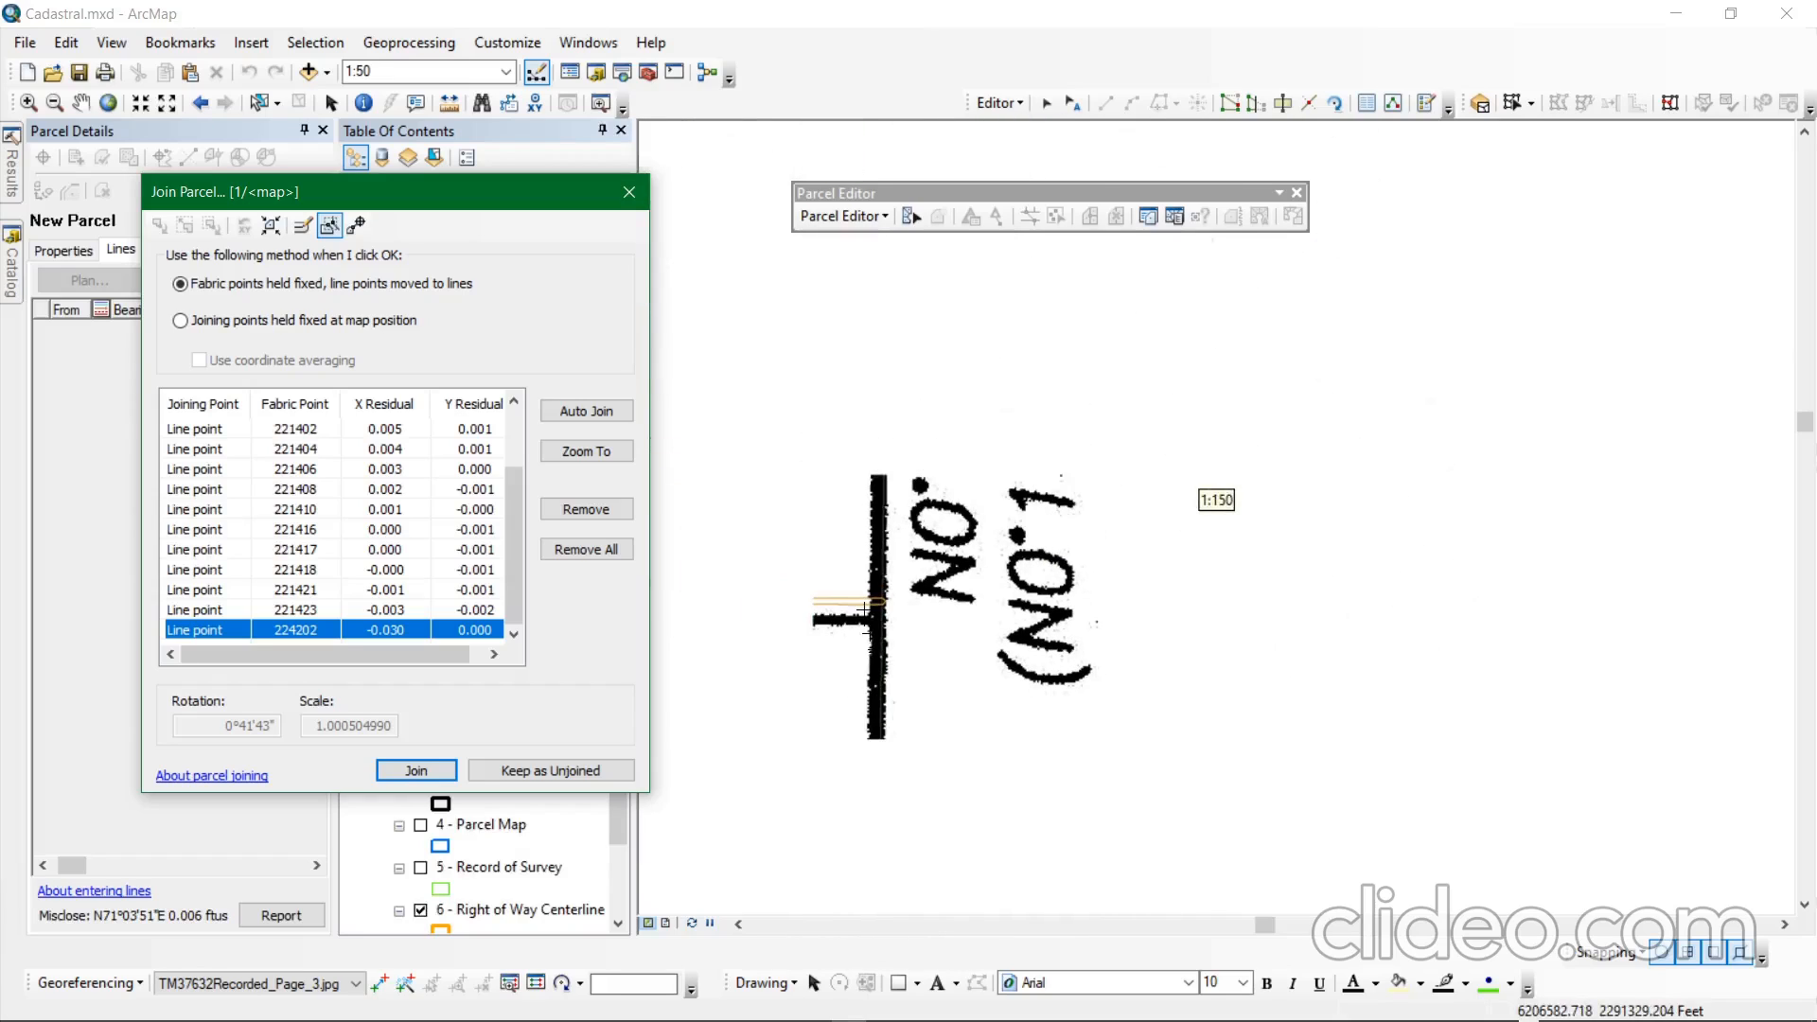
pyautogui.scroll(1, 885, 738)
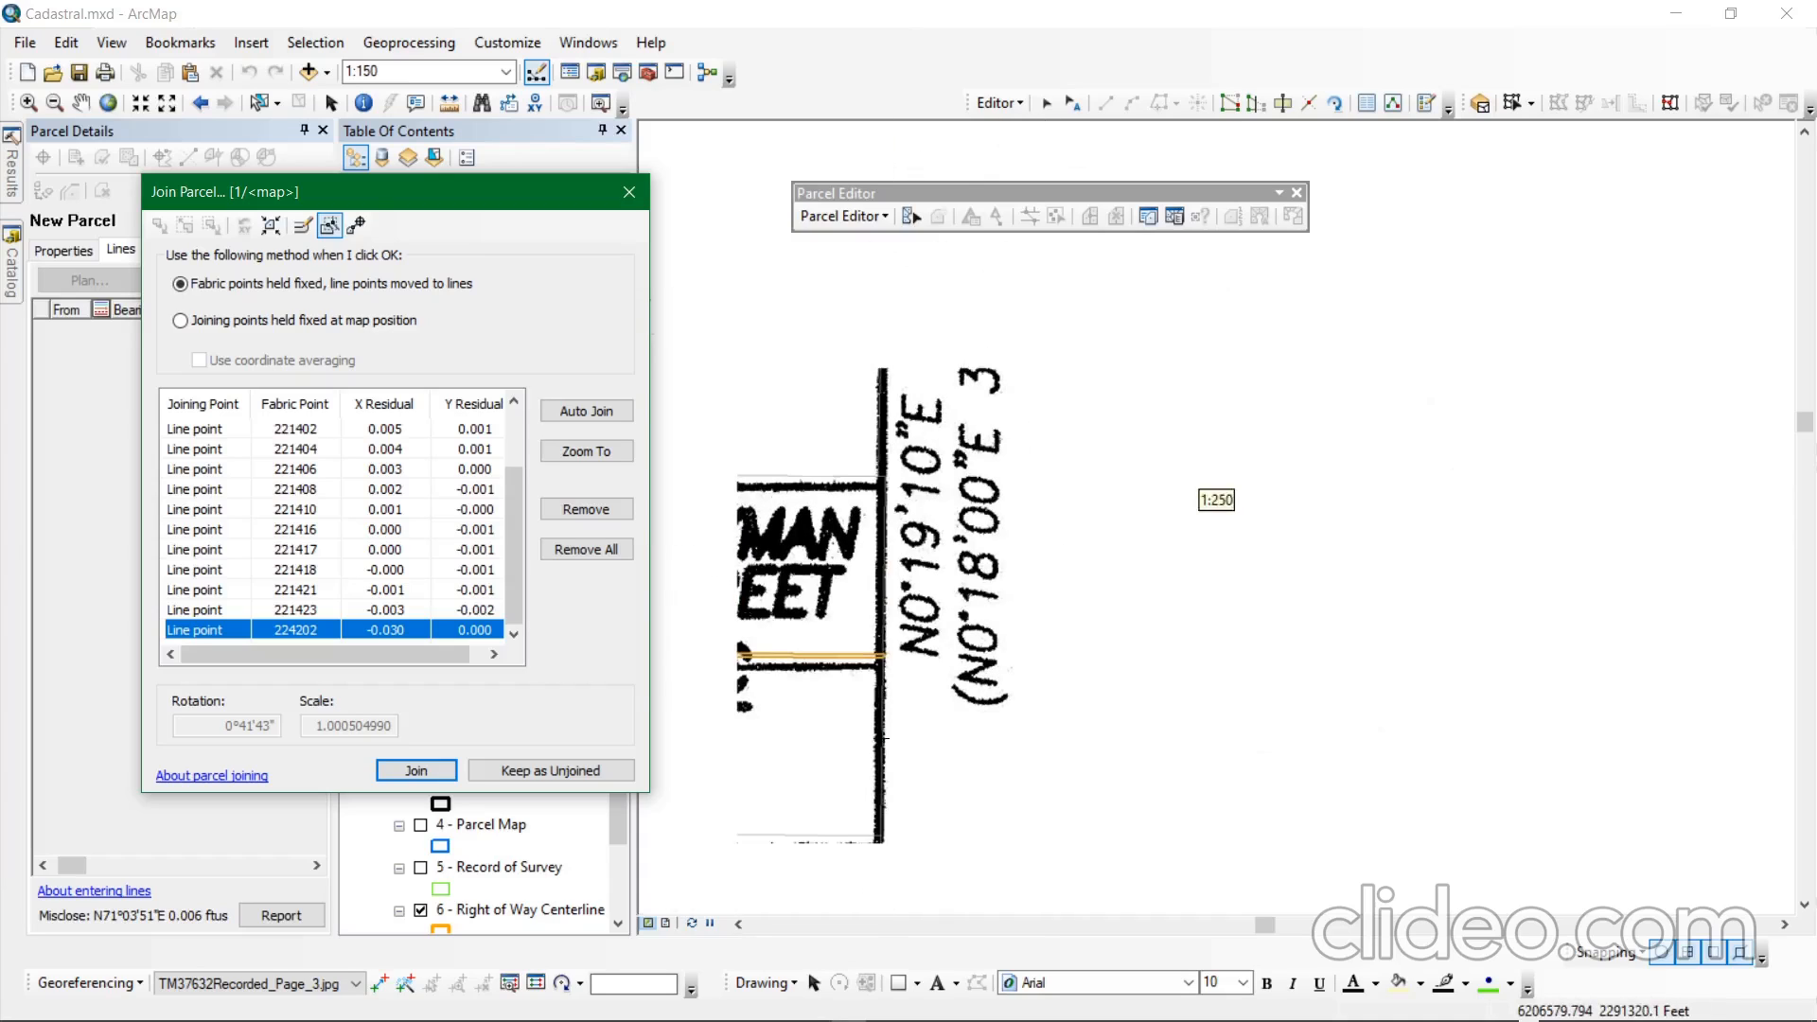
pyautogui.scroll(-2, 900, 504)
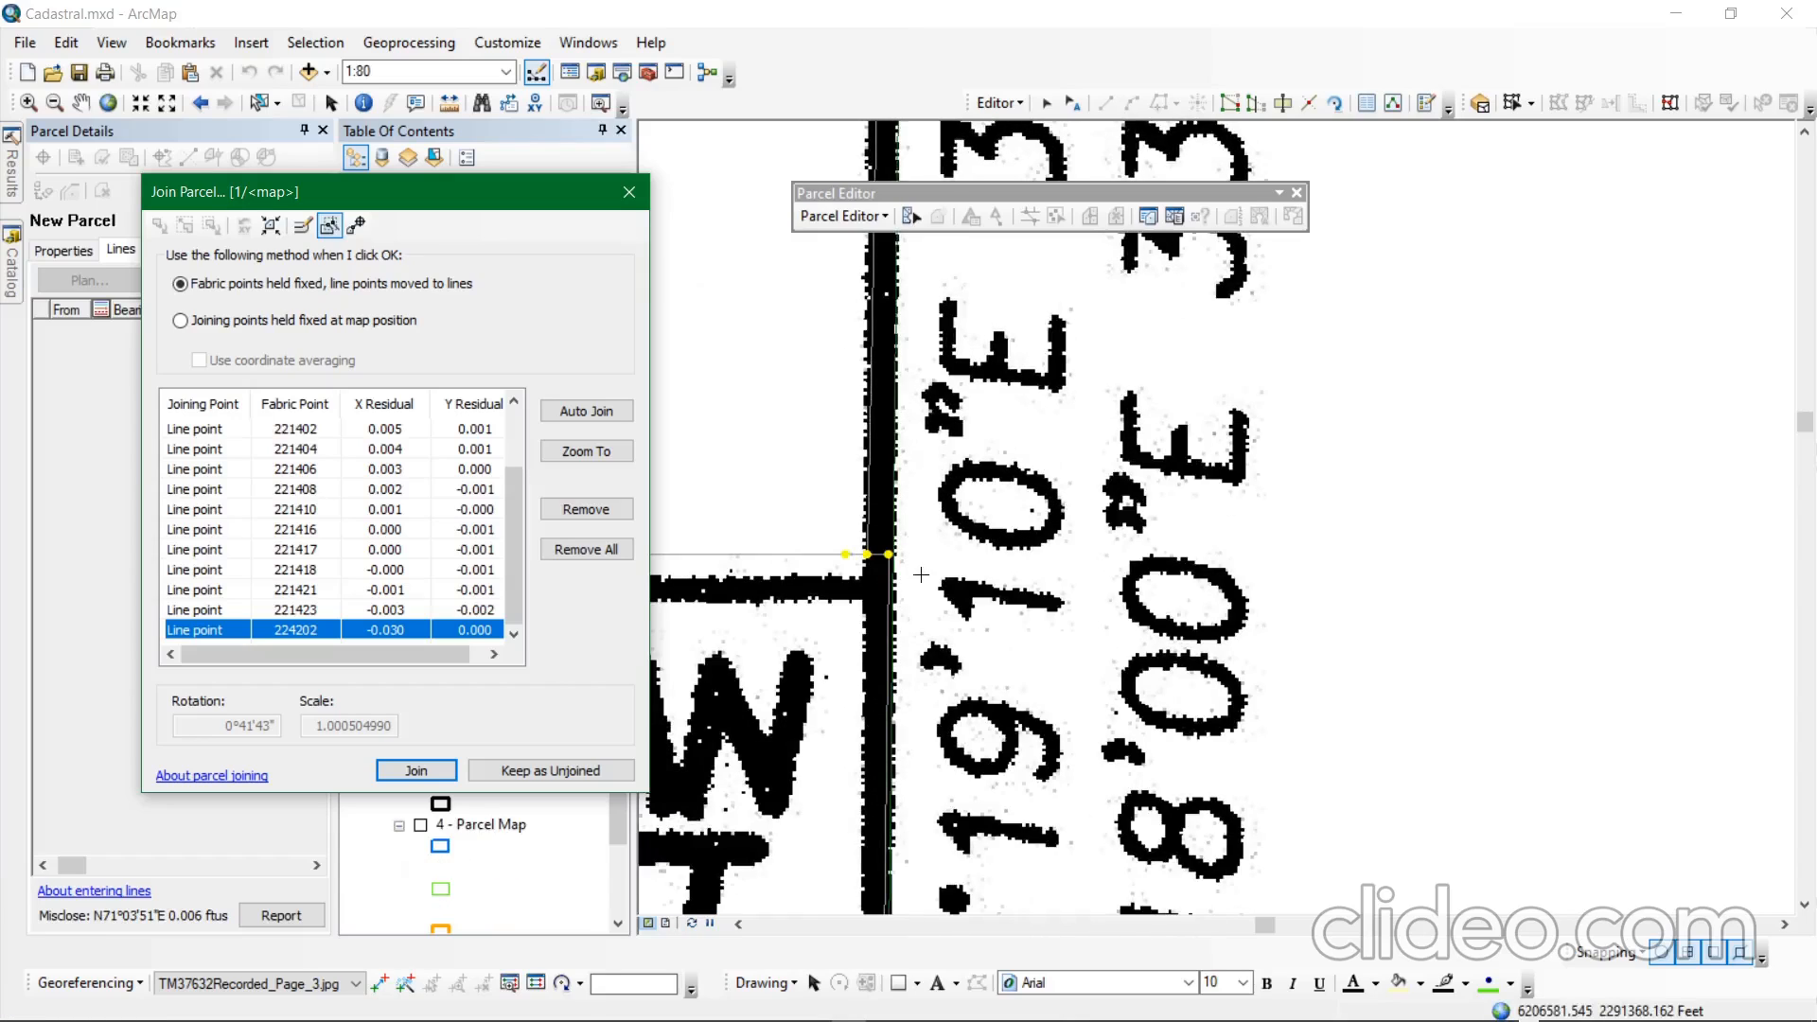
pyautogui.click(913, 582)
pyautogui.click(890, 553)
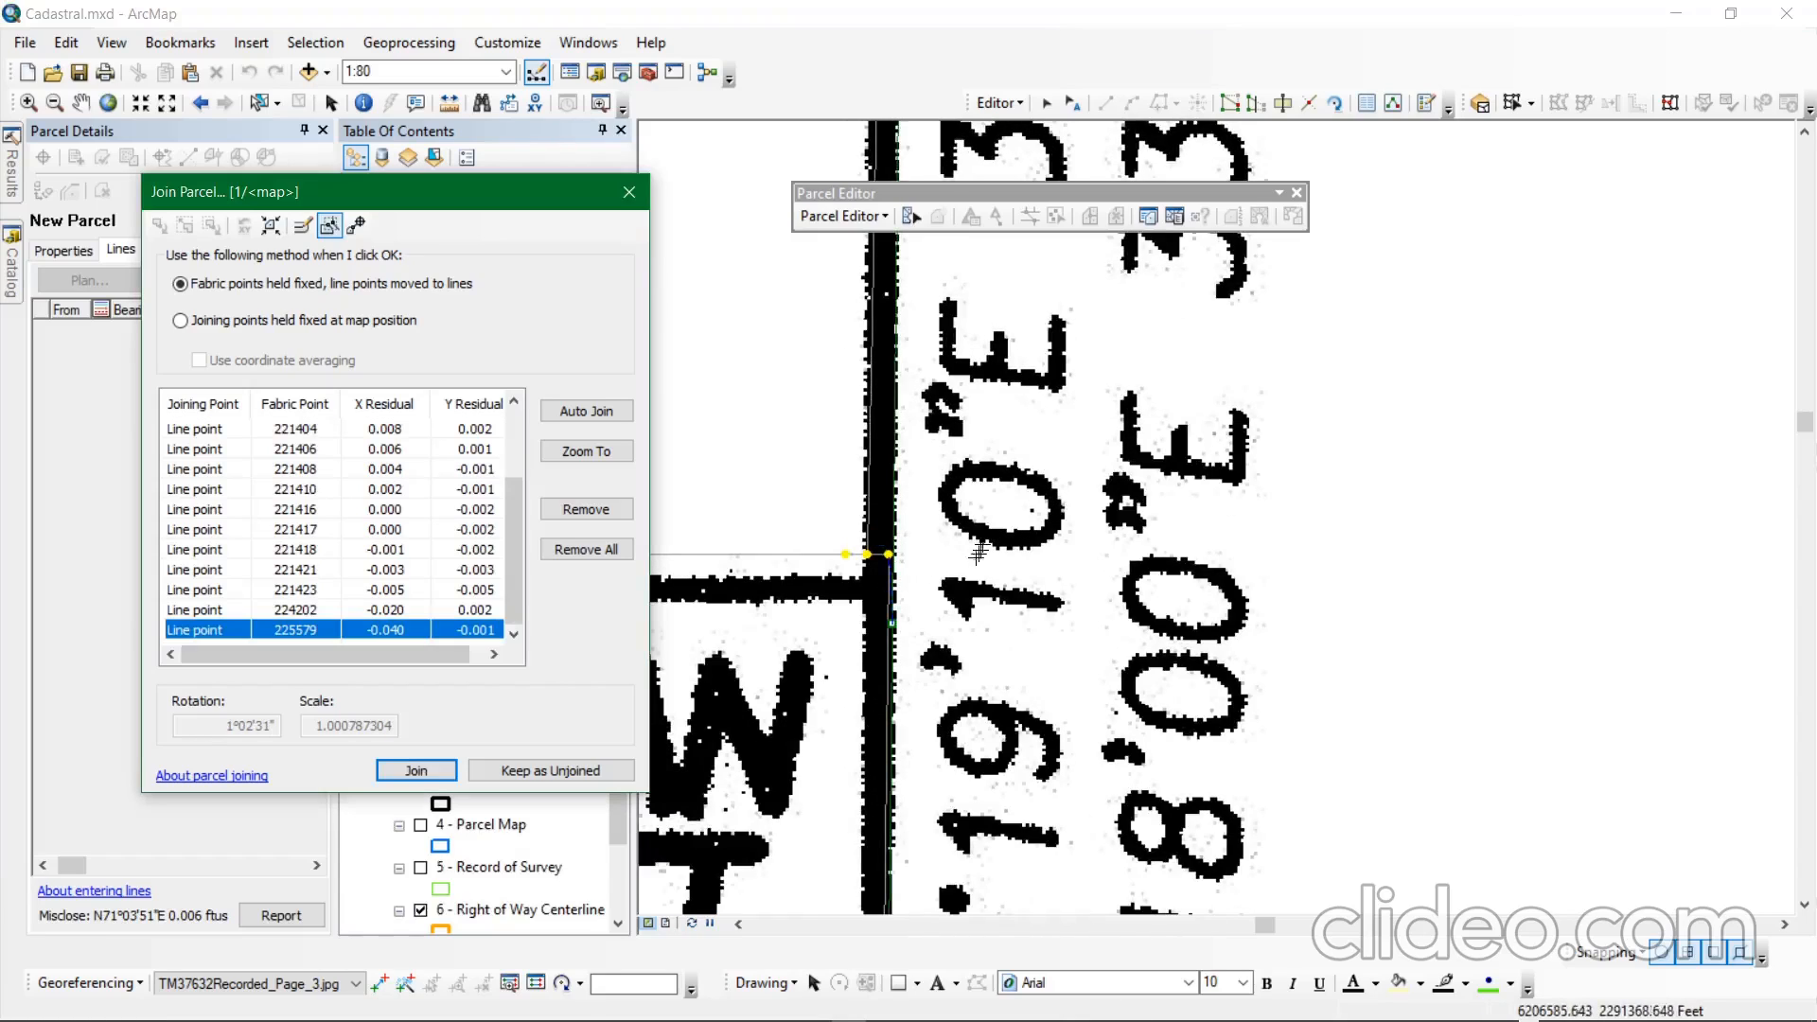
# Join the parcel's northwest corner to the middle of the three fabric points at the found iron pipe.
pyautogui.scroll(3, 955, 445)
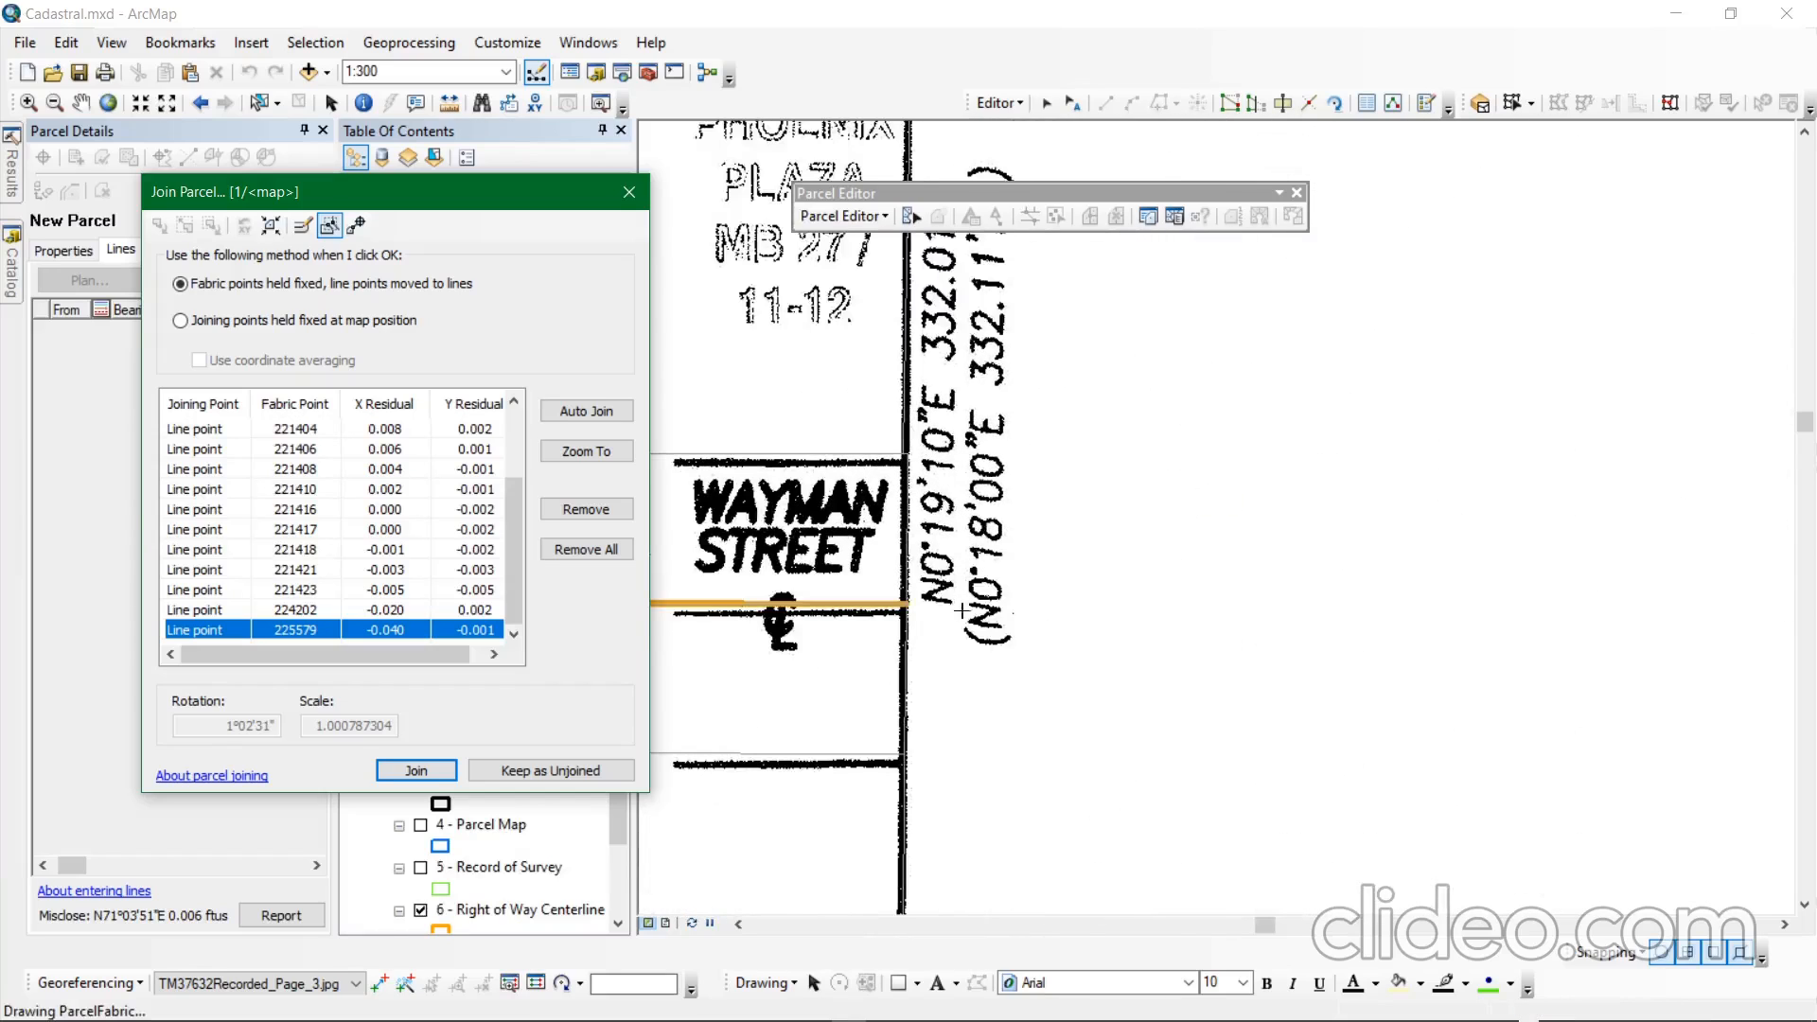
pyautogui.scroll(2, 803, 681)
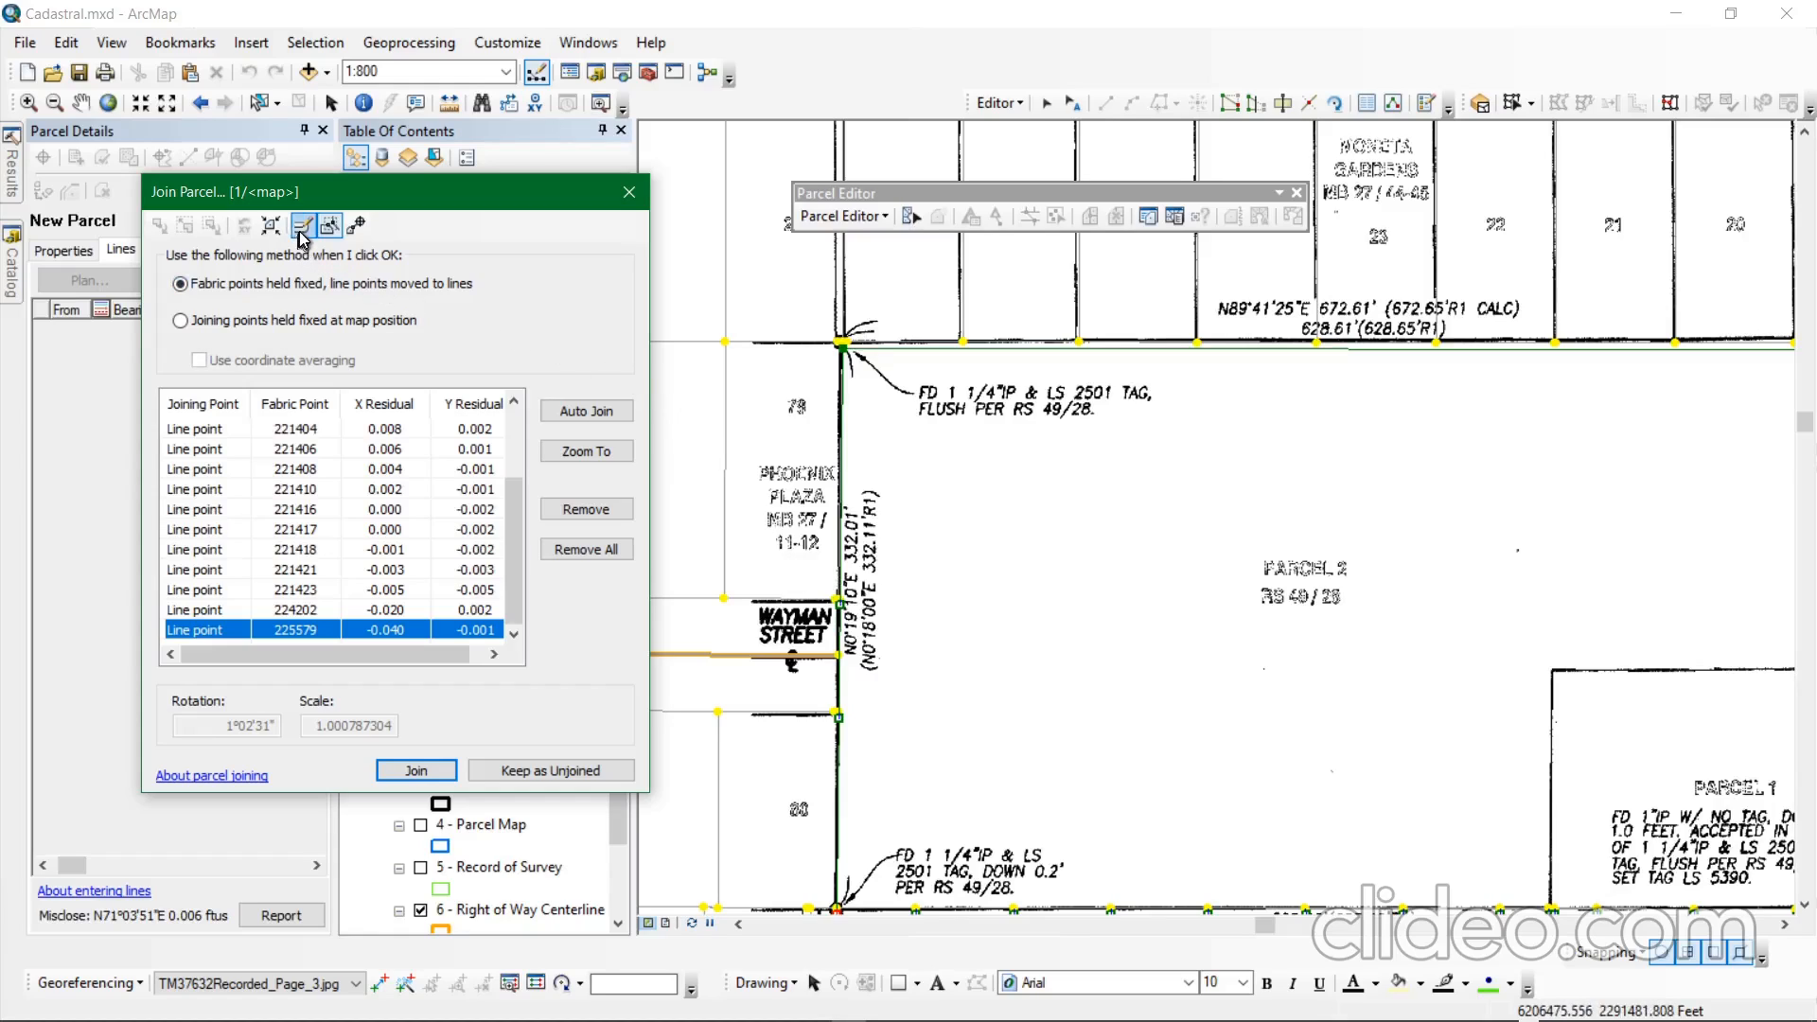
pyautogui.scroll(1, 701, 550)
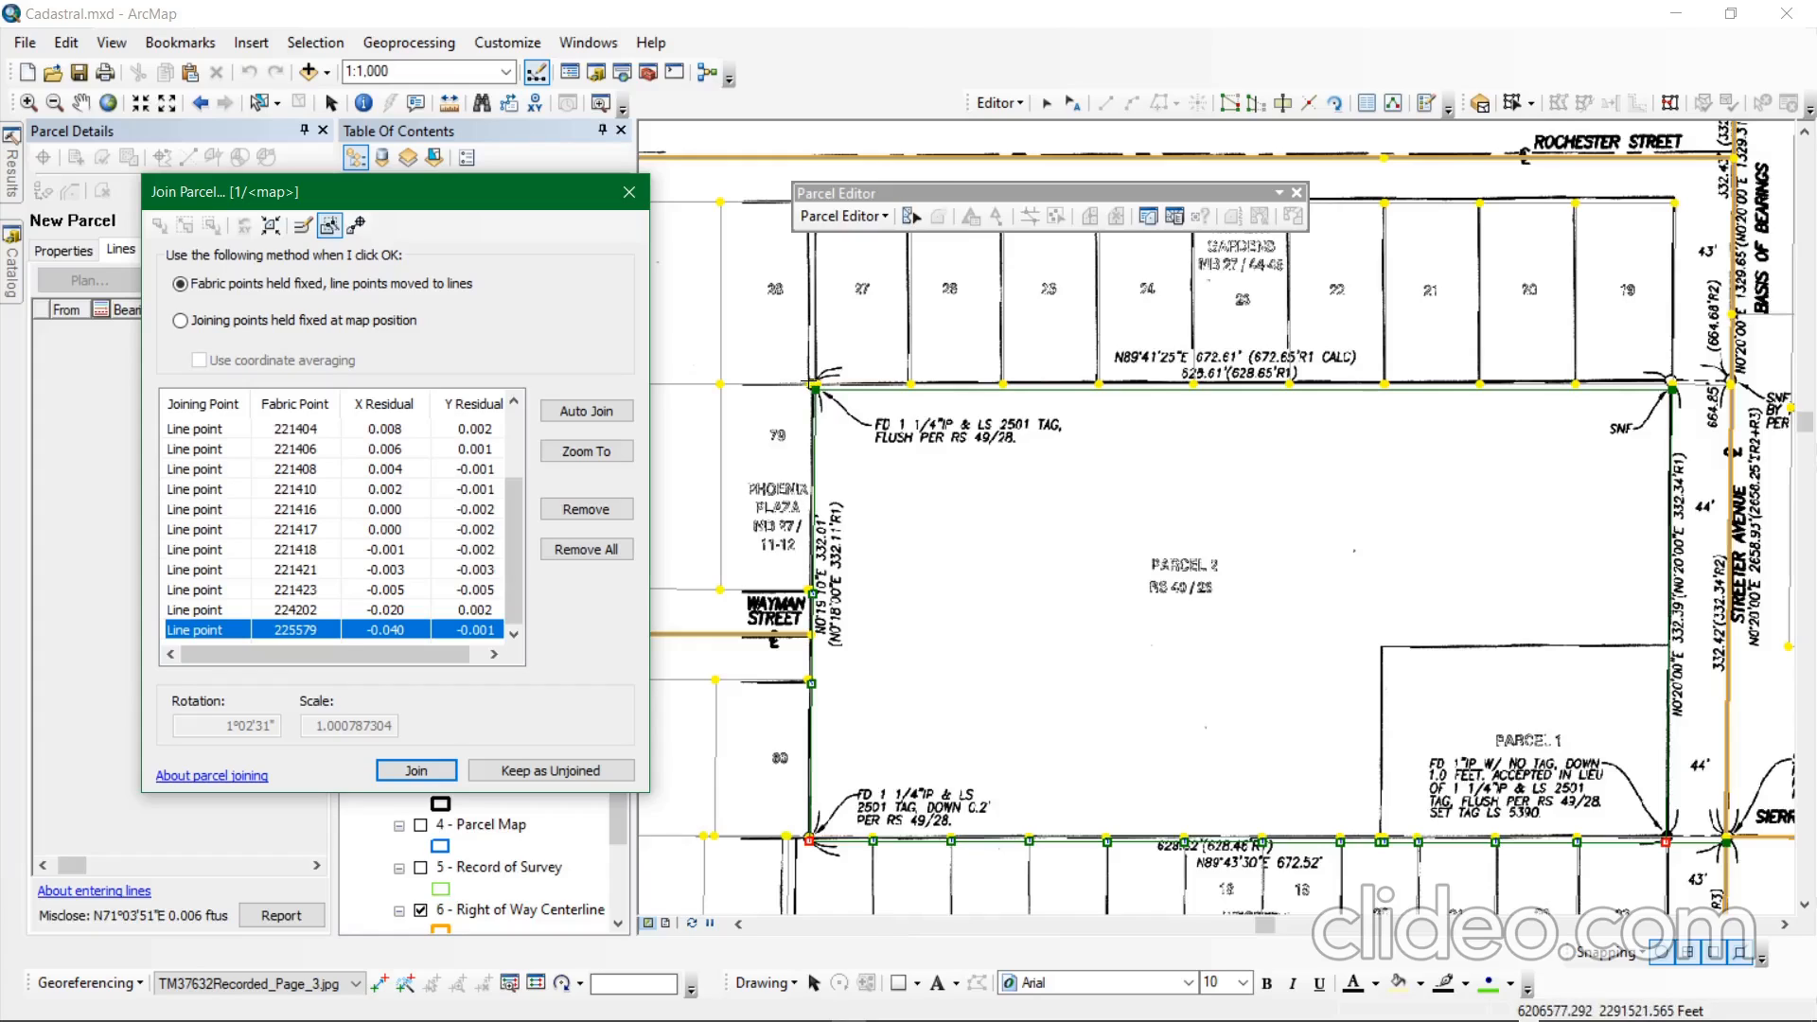
pyautogui.scroll(-5, 812, 389)
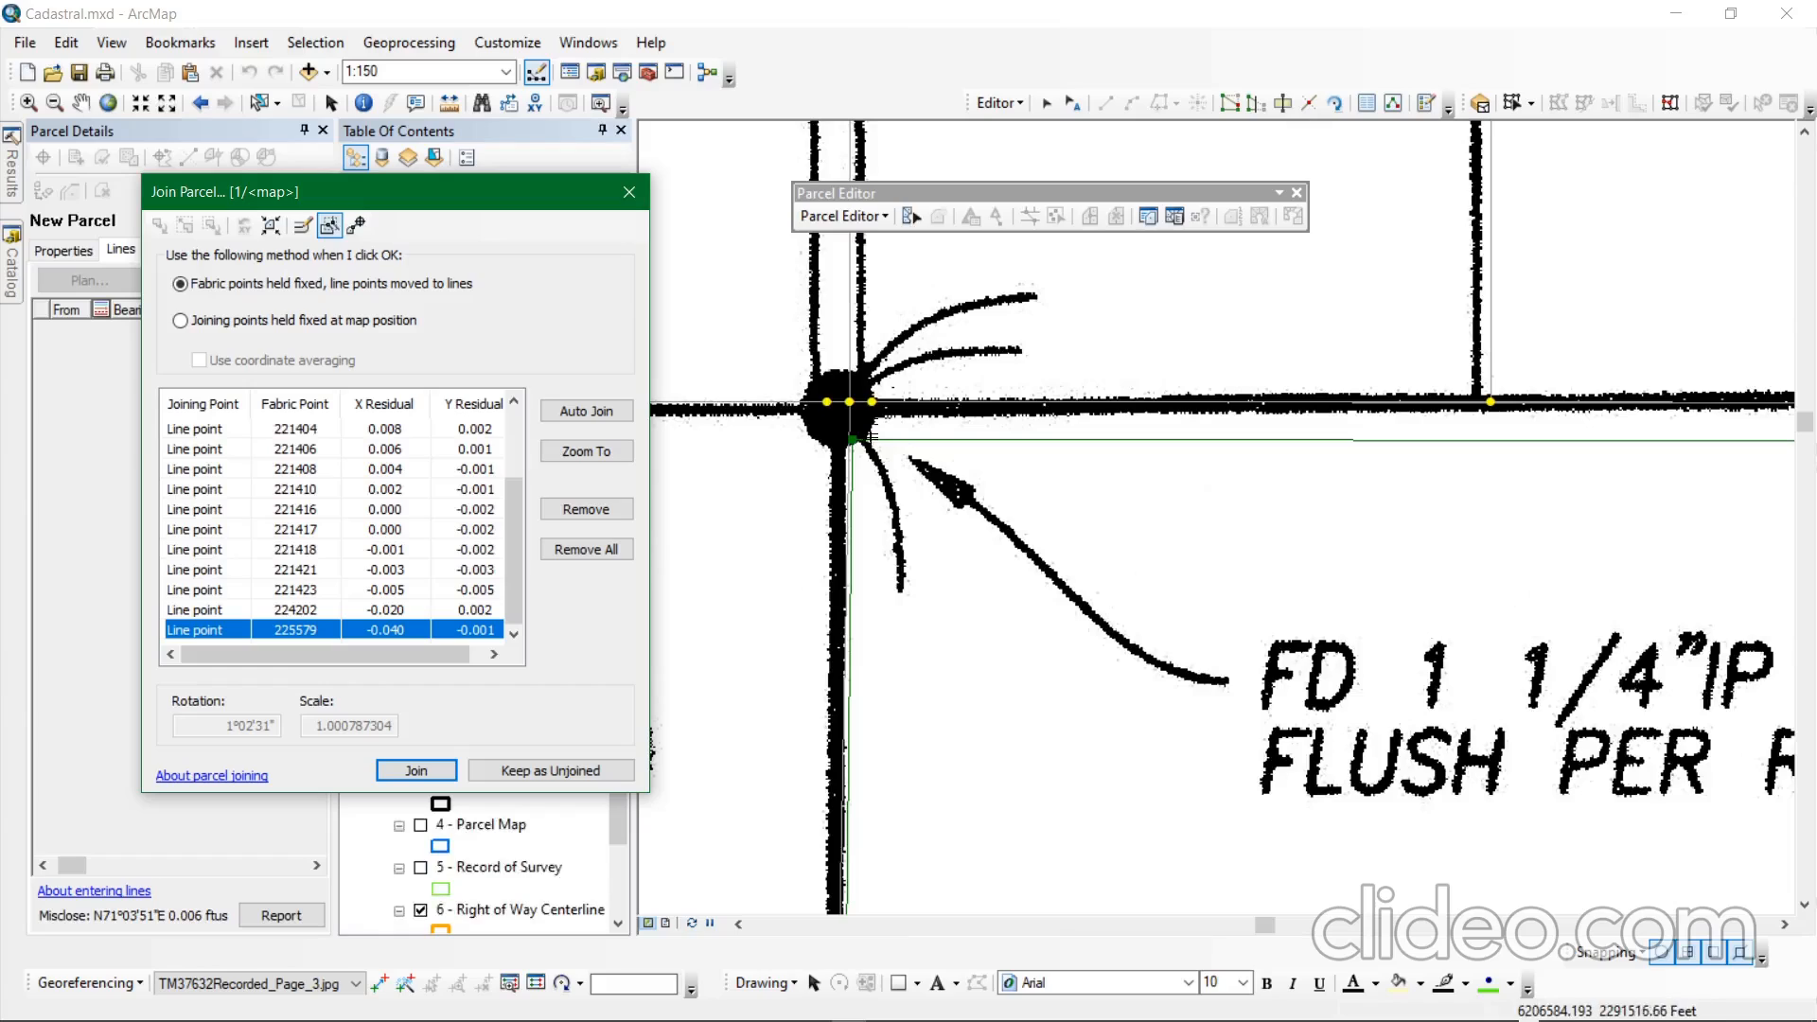
pyautogui.click(358, 225)
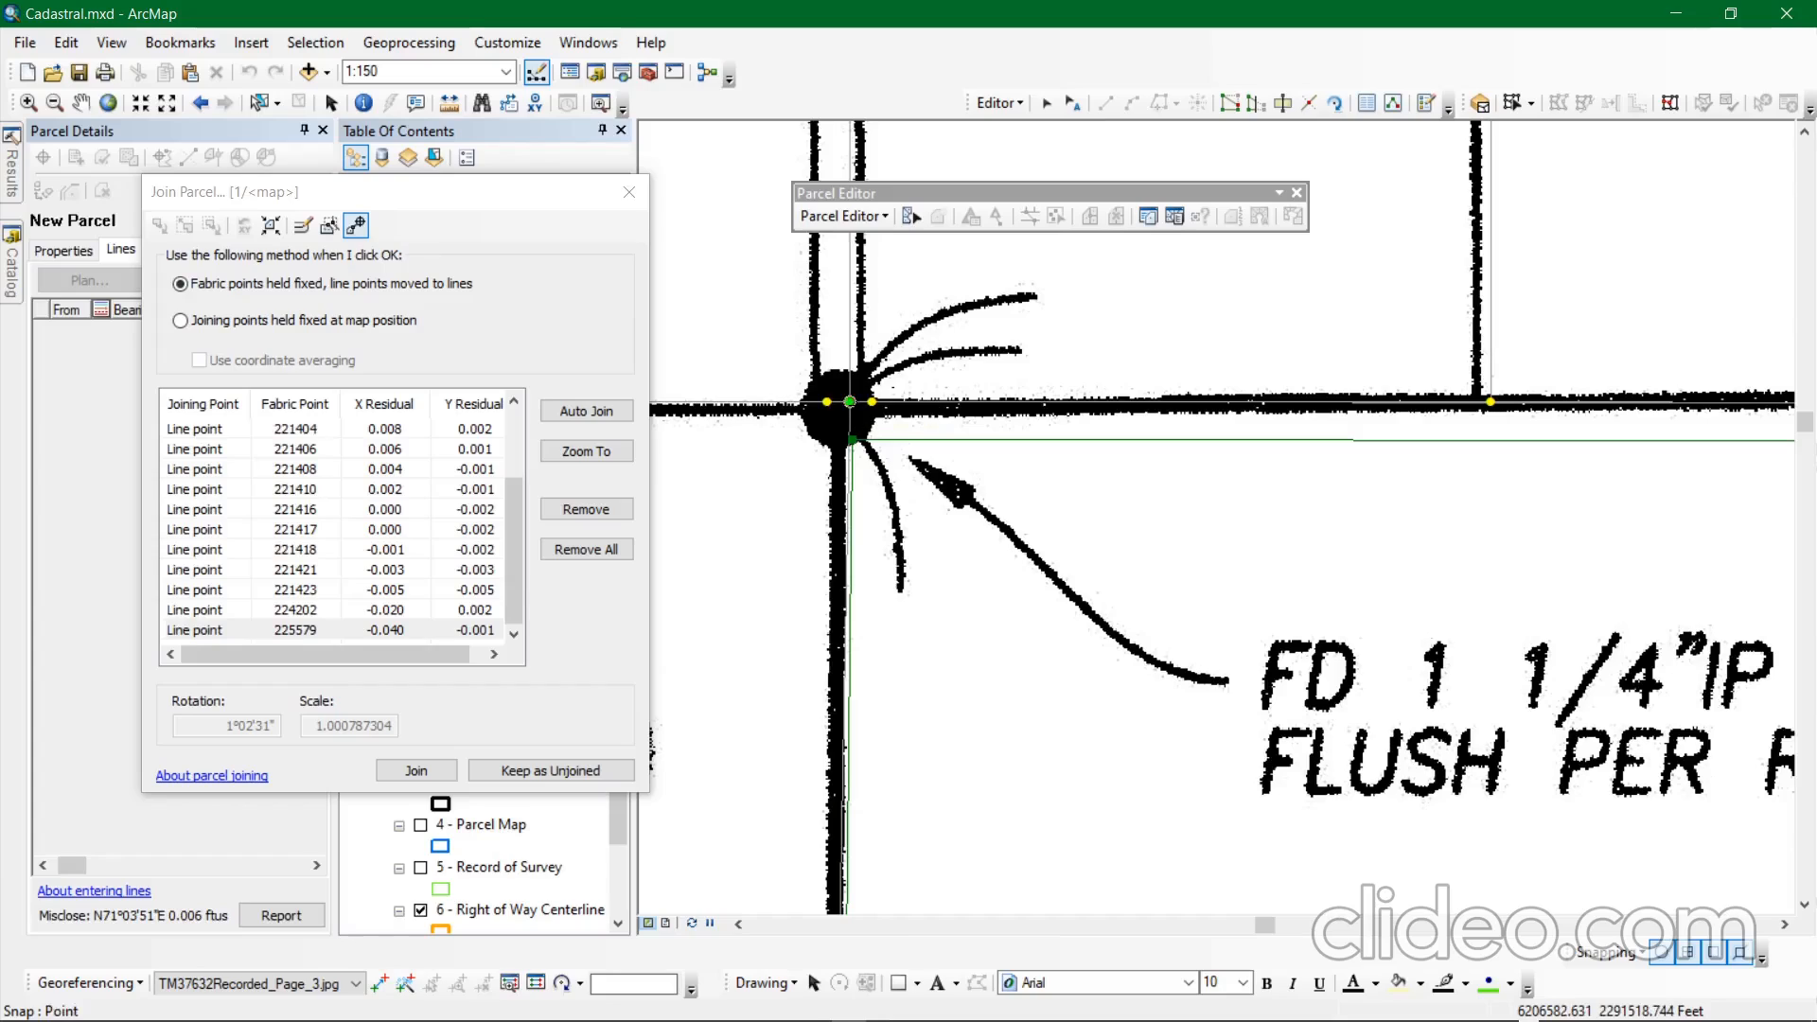
pyautogui.click(850, 401)
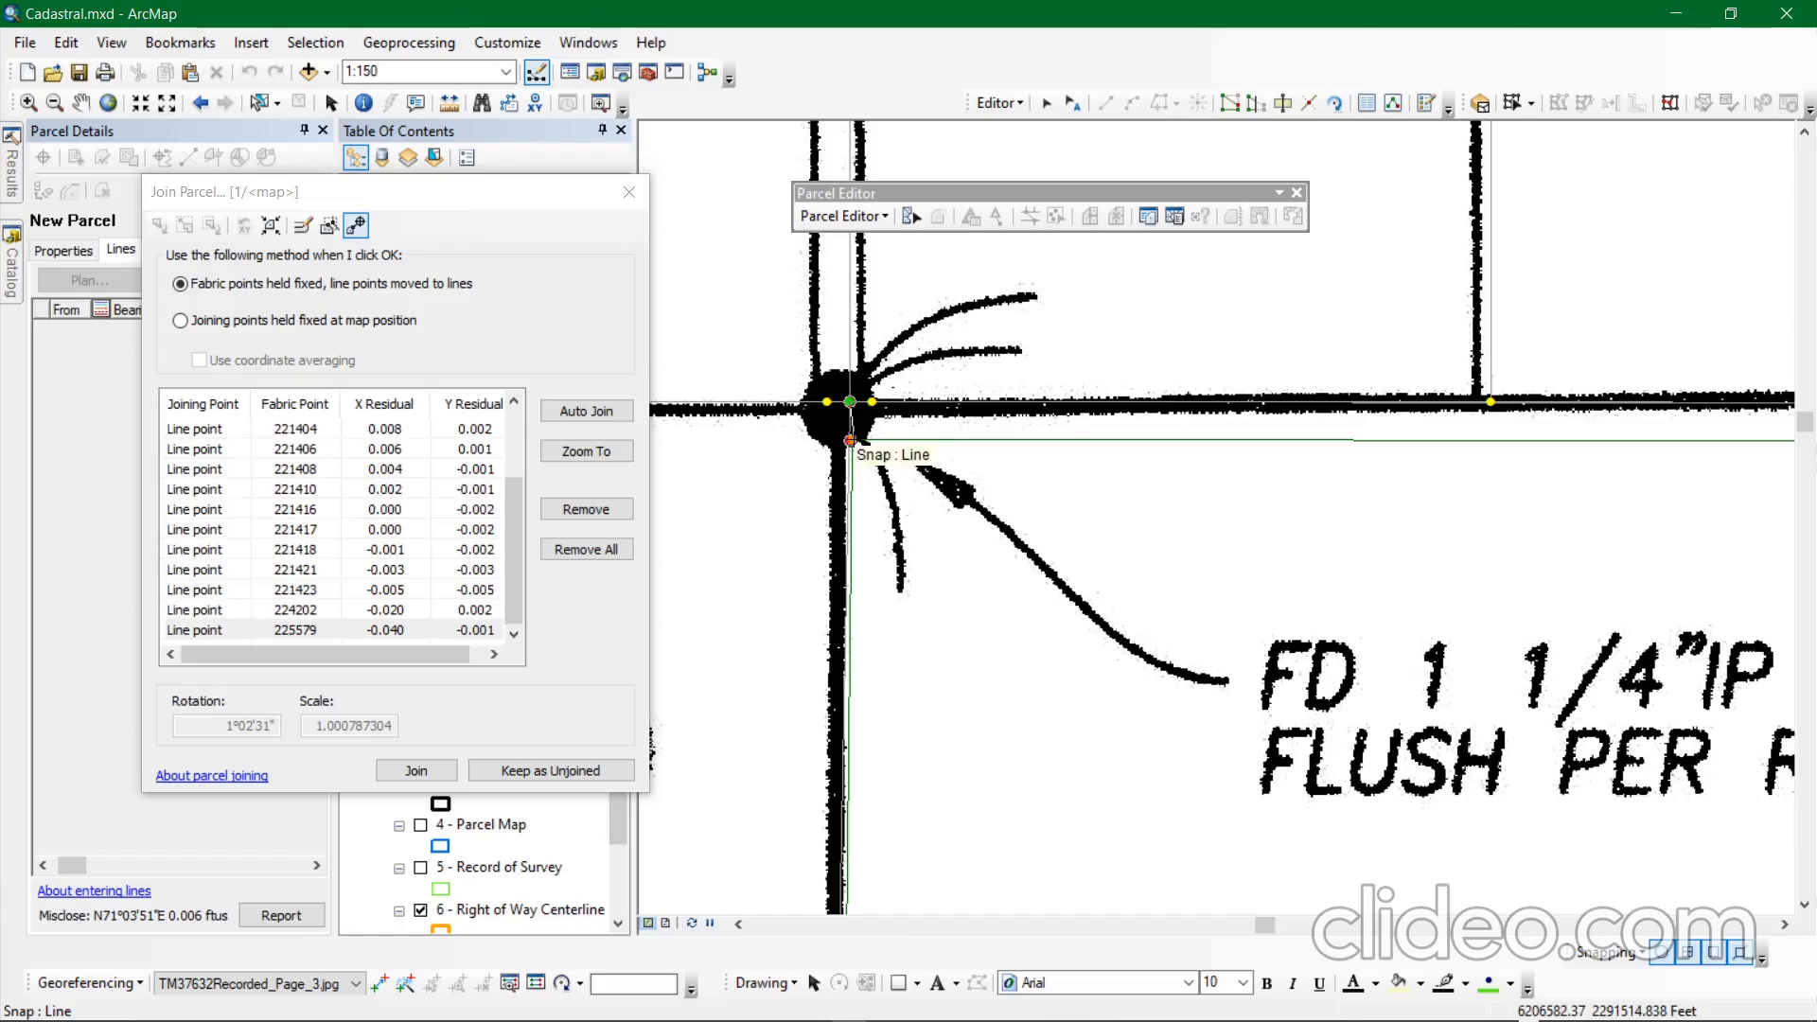
pyautogui.click(851, 440)
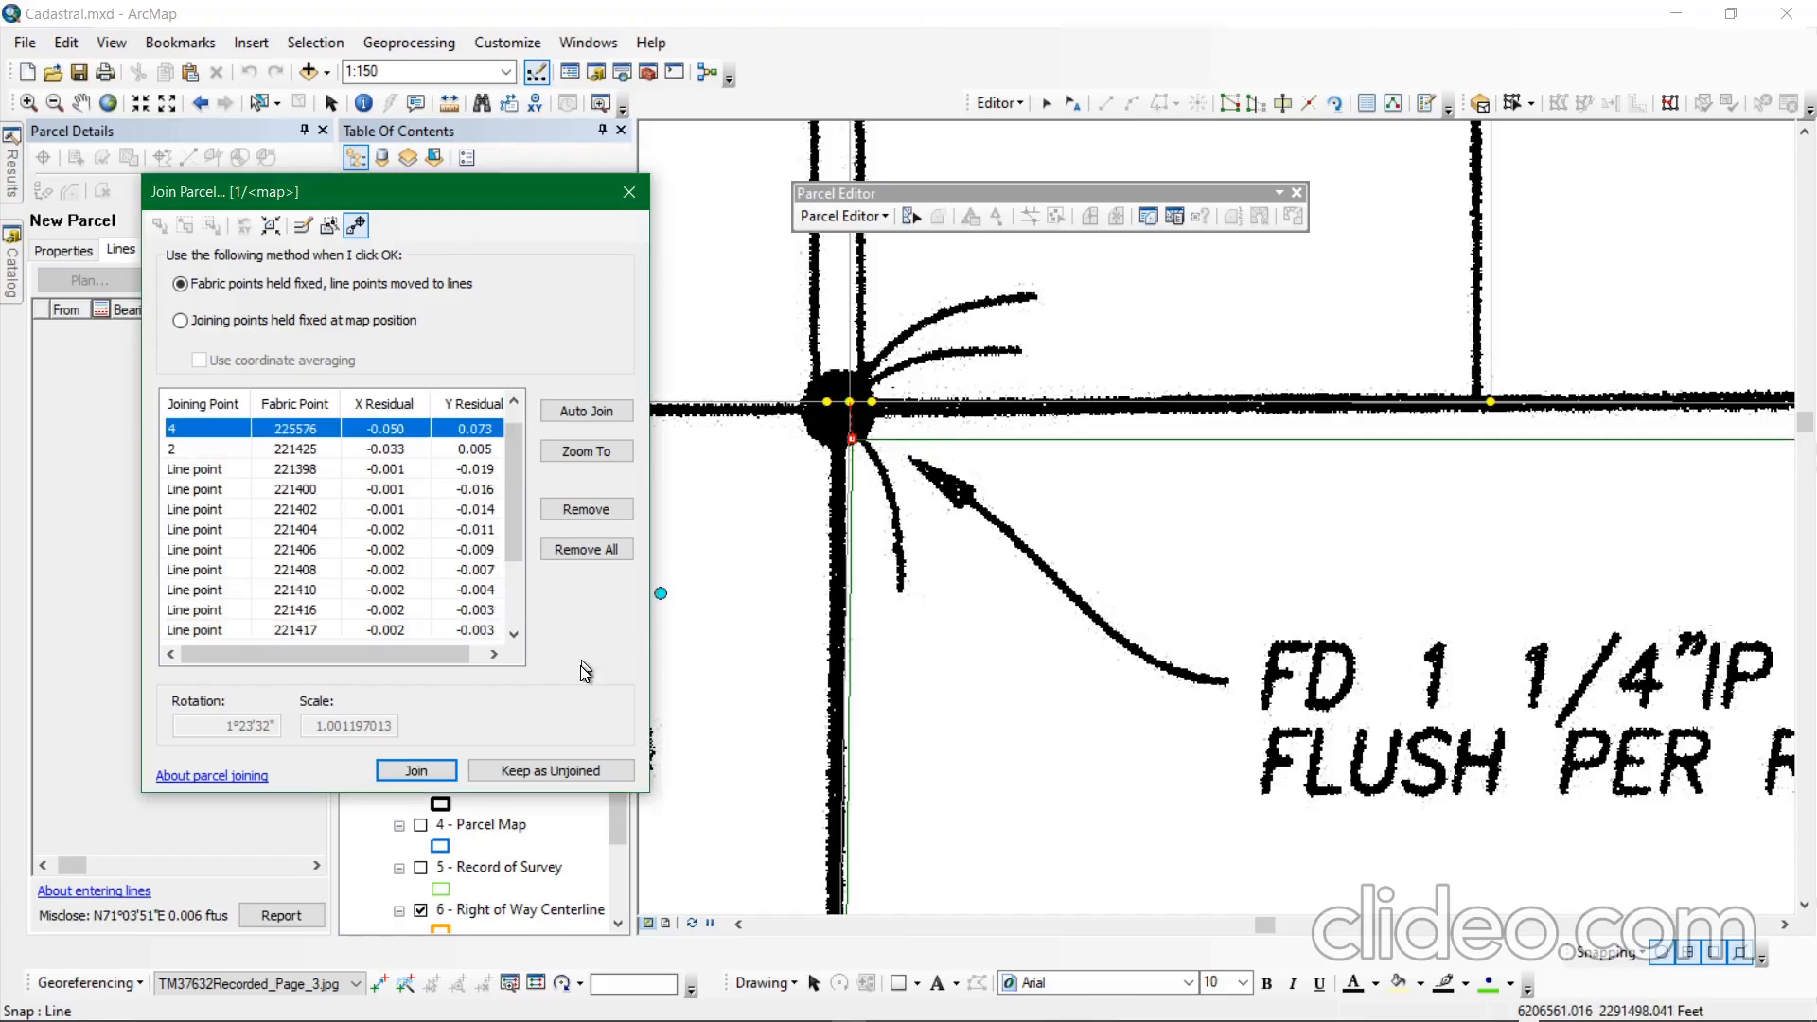
# Trace a link line with a 10-foot buffer from the northwest corner along the north side and down Streeter Avenue to Sierra Street.
pyautogui.scroll(-3, 758, 572)
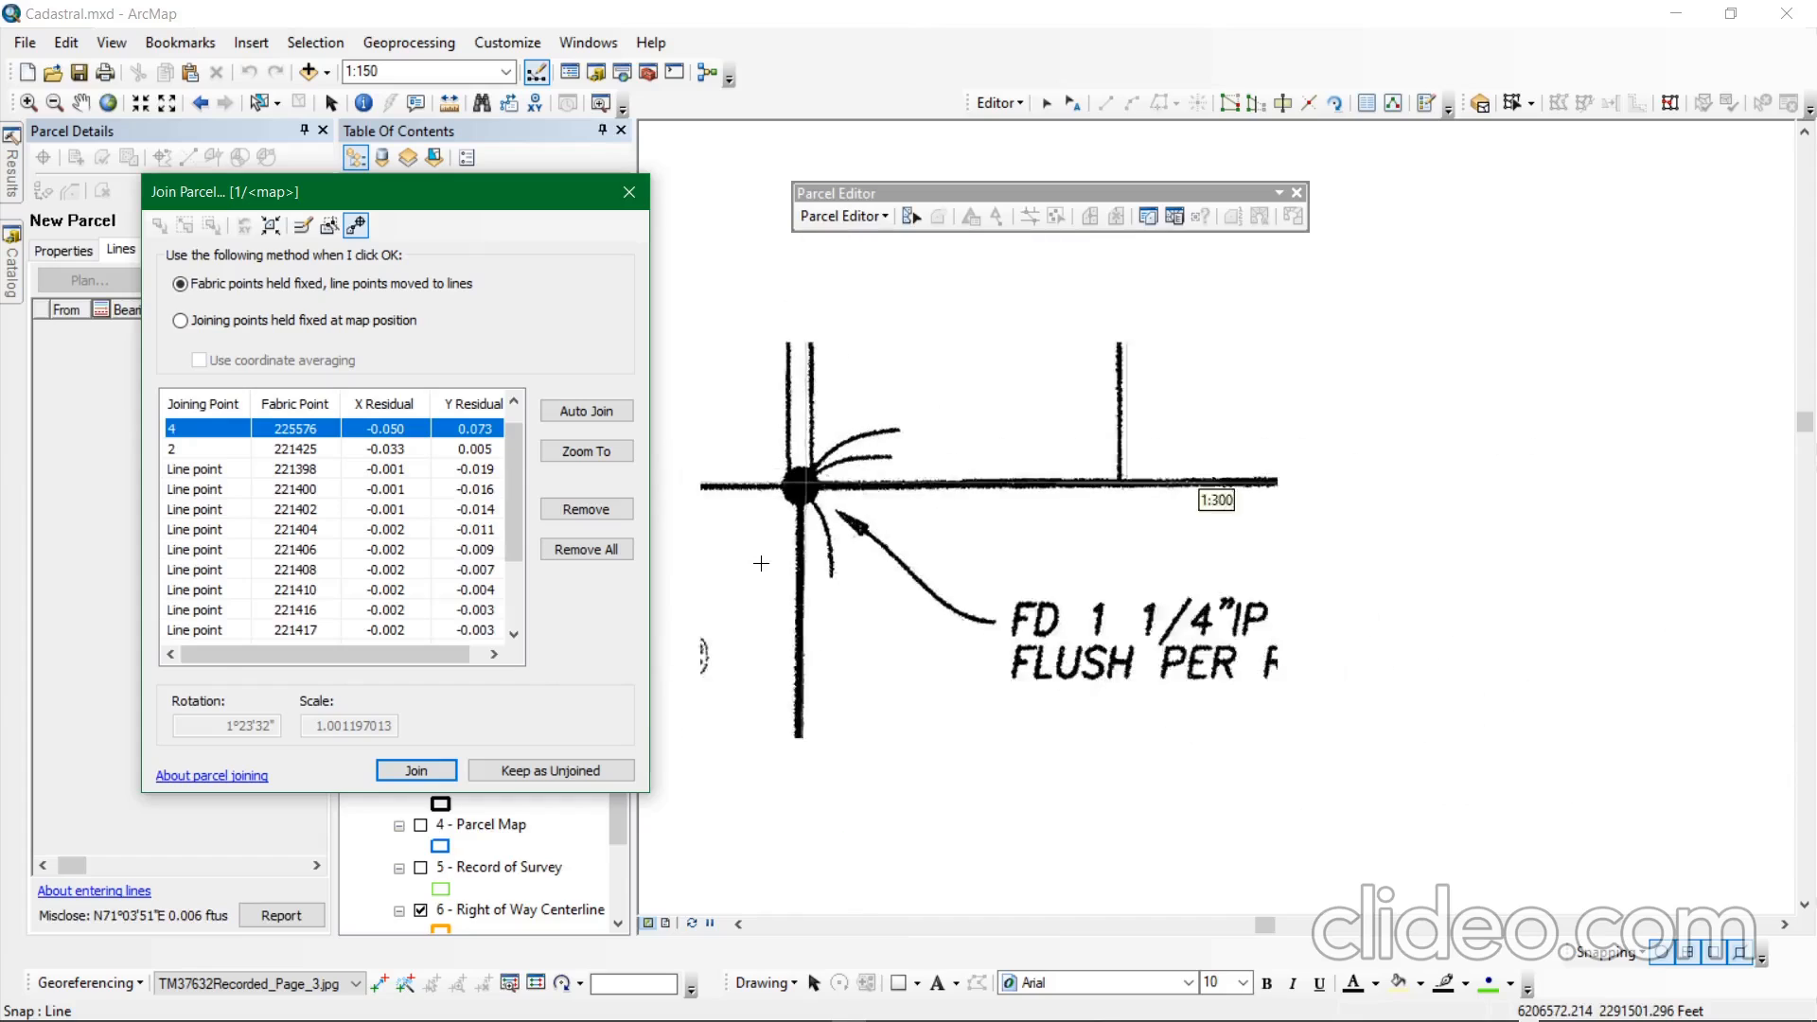
pyautogui.click(586, 414)
pyautogui.scroll(-1, 849, 520)
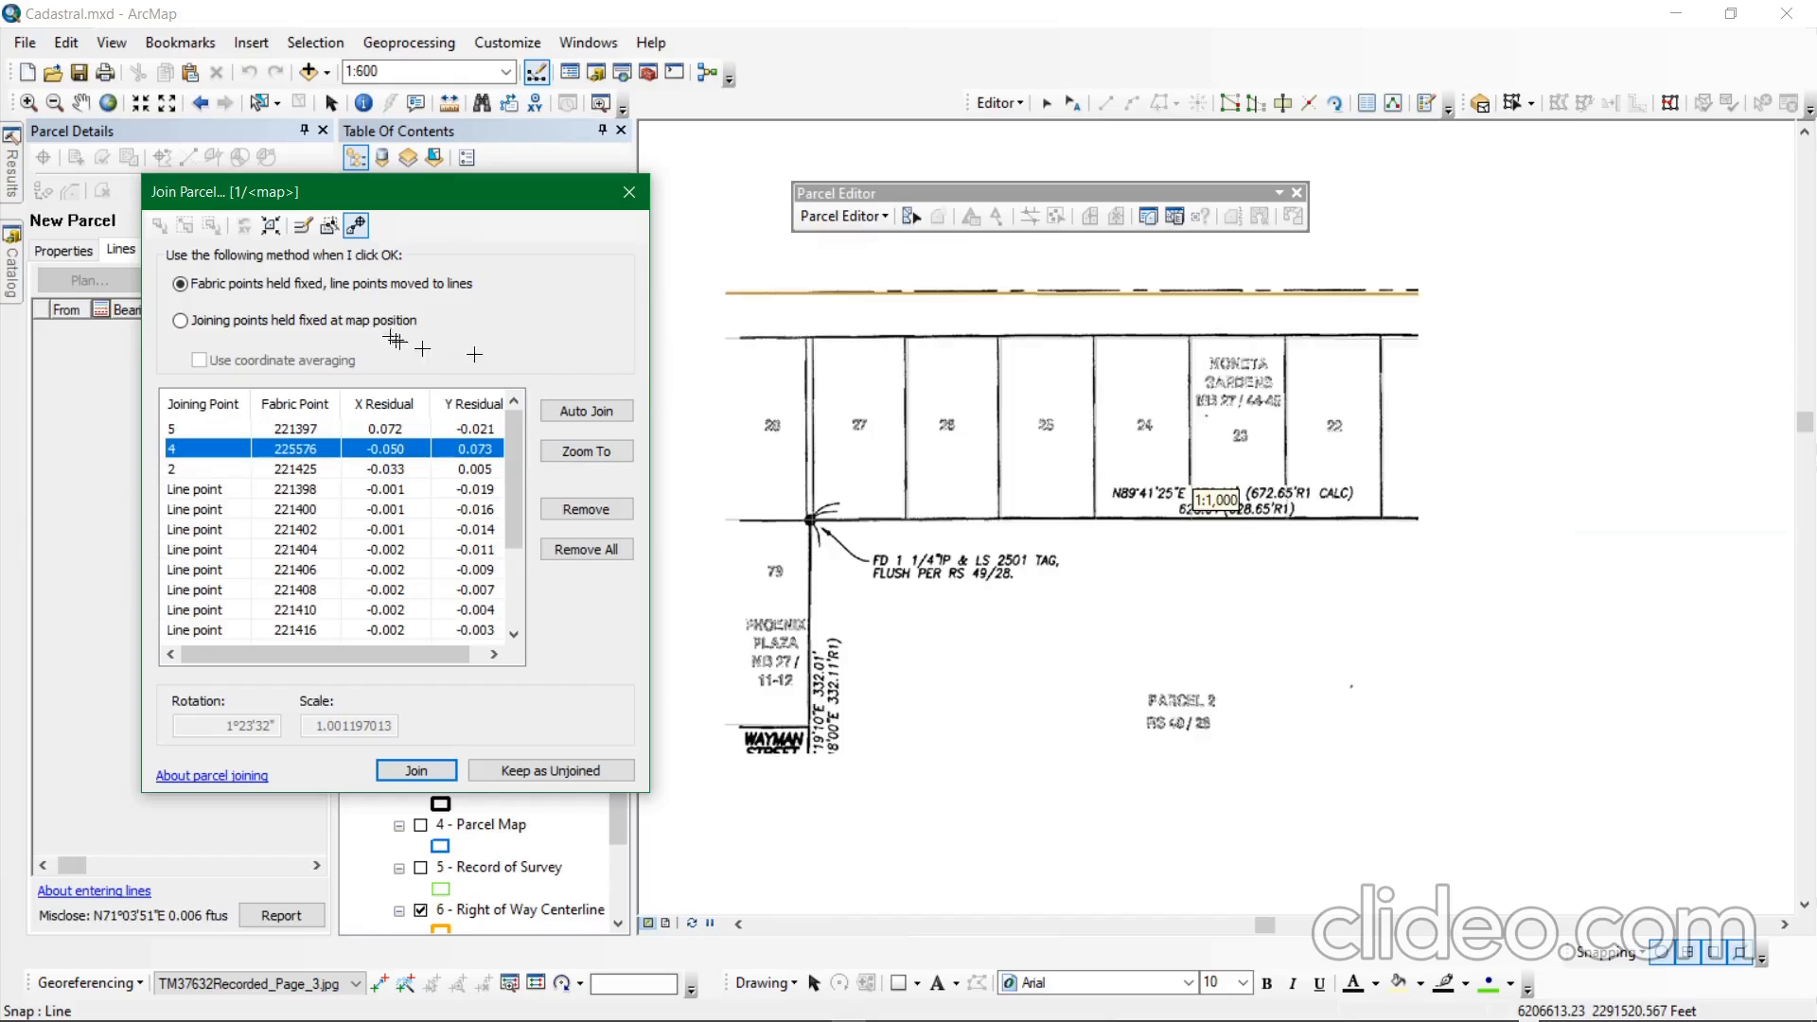
pyautogui.click(303, 224)
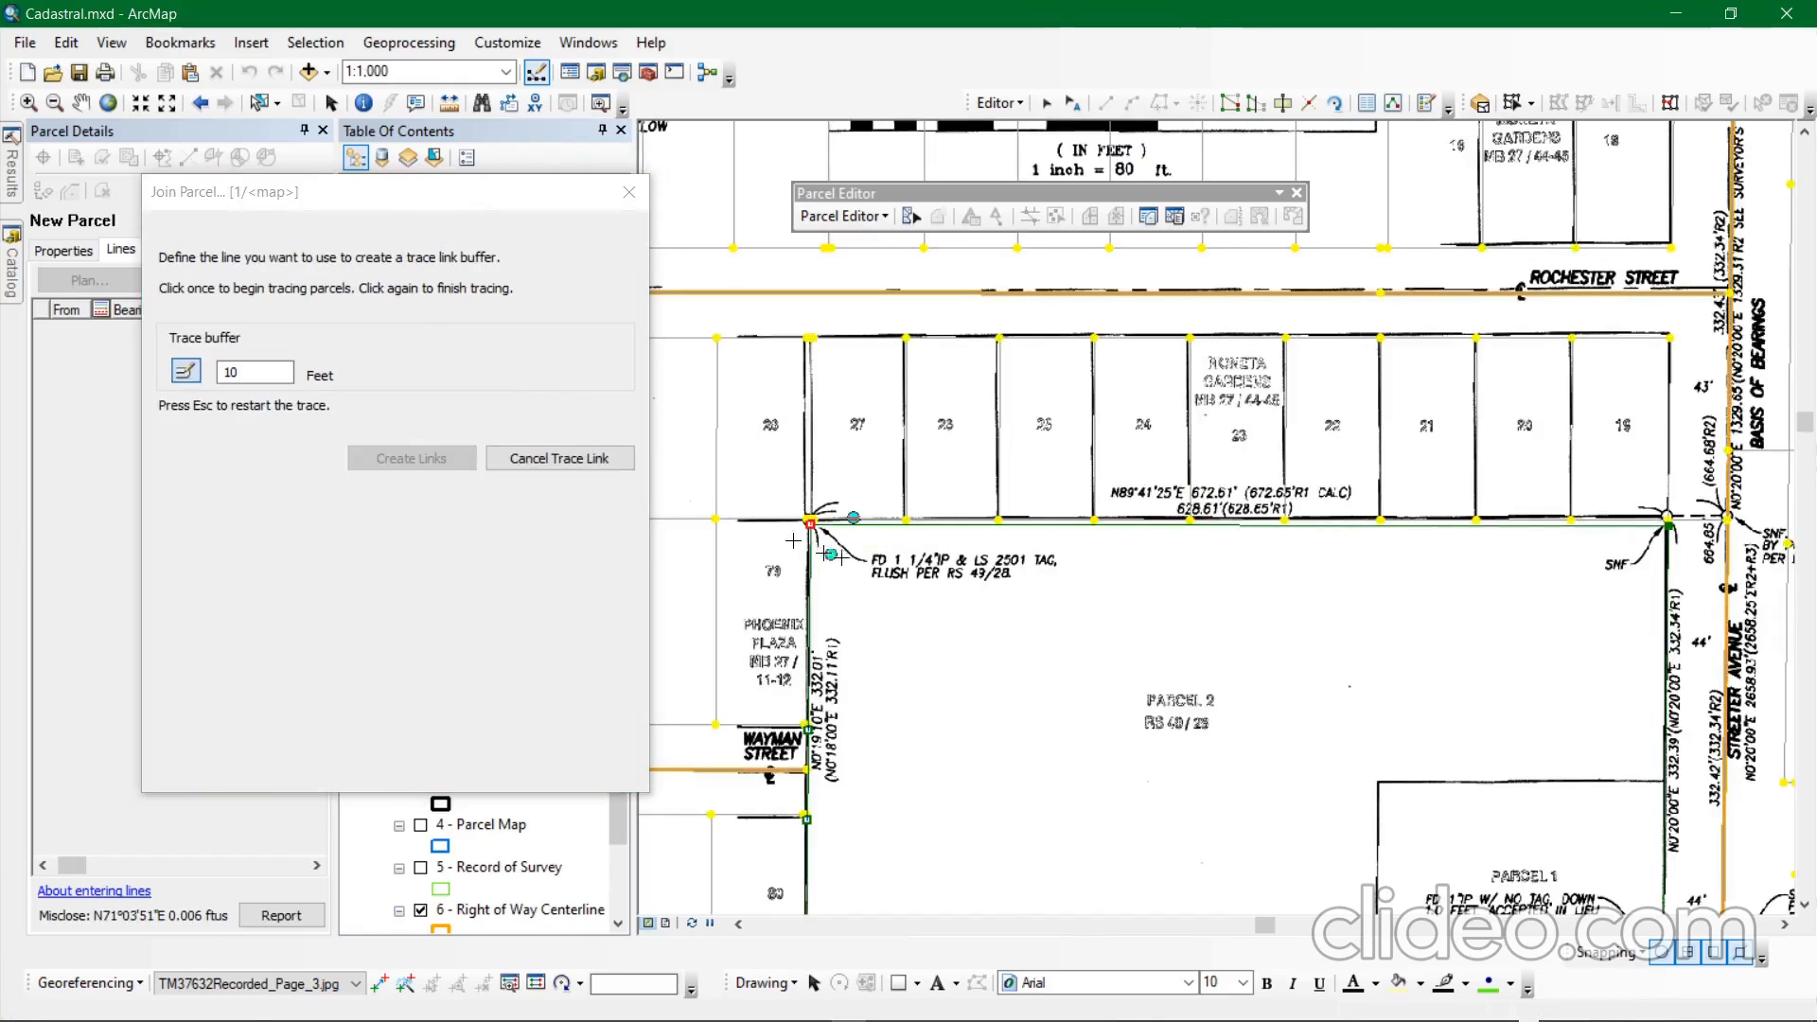
pyautogui.click(811, 522)
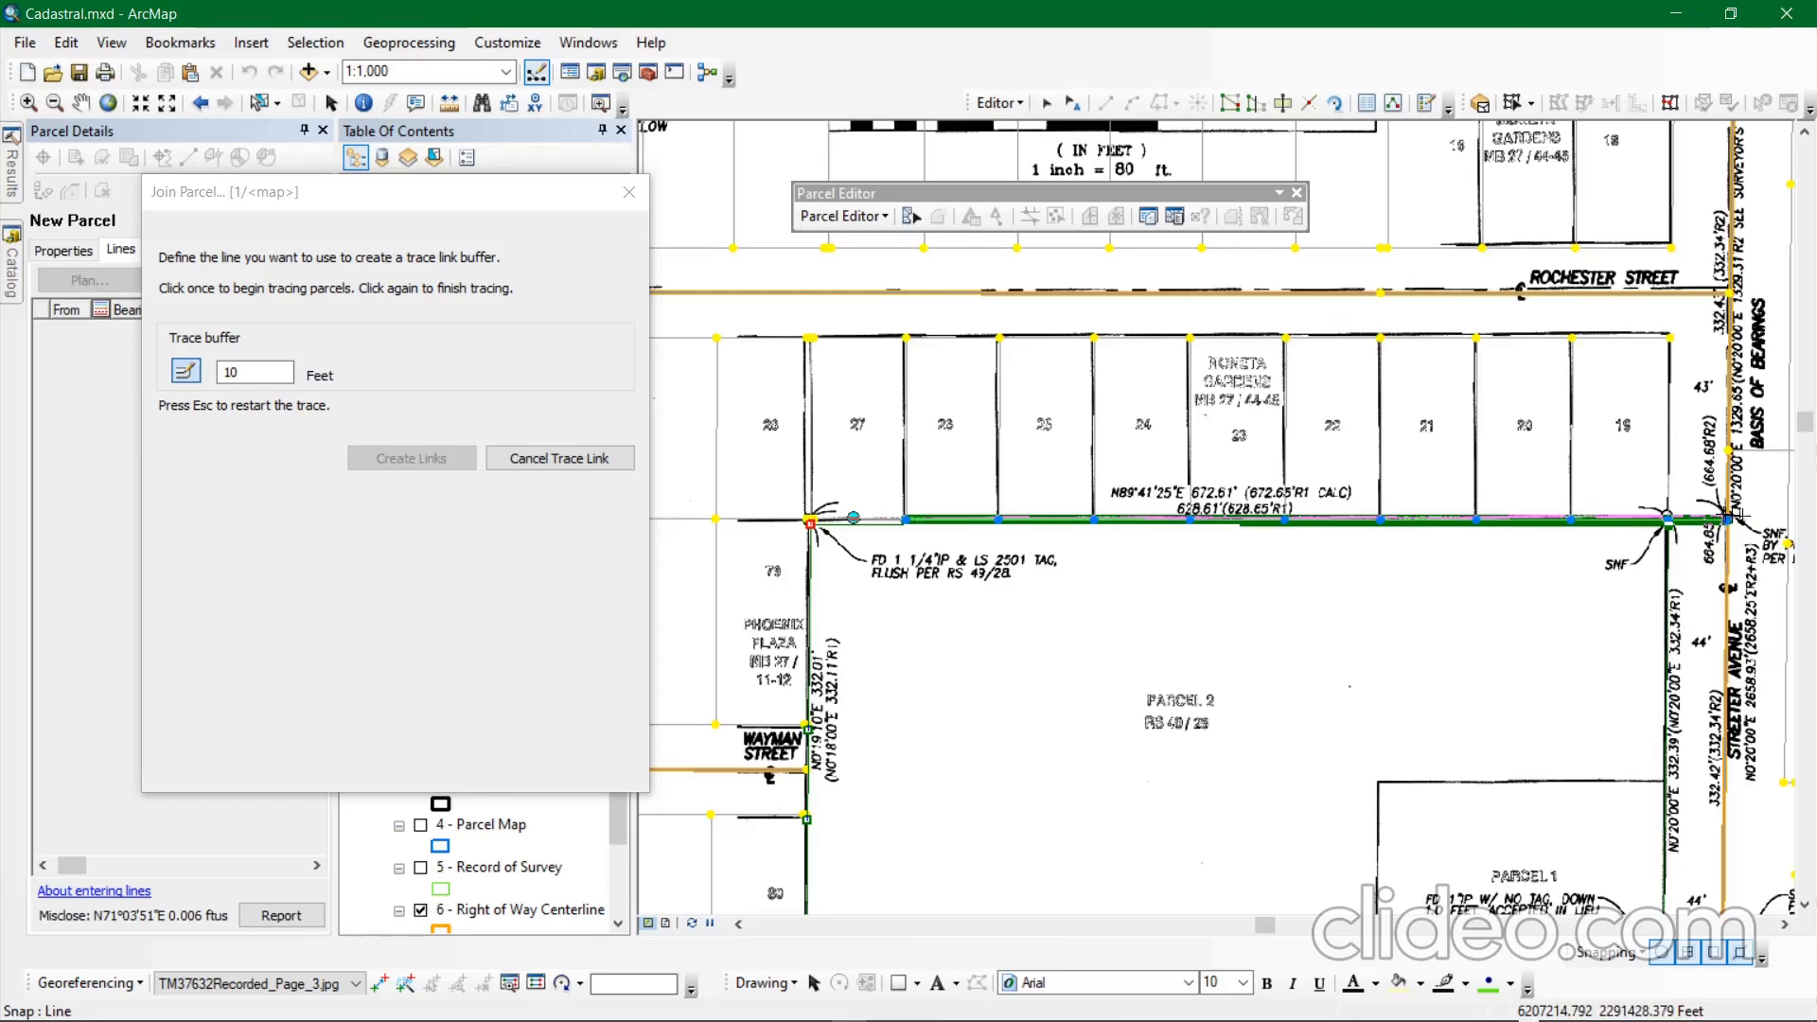
pyautogui.scroll(-1, 1725, 719)
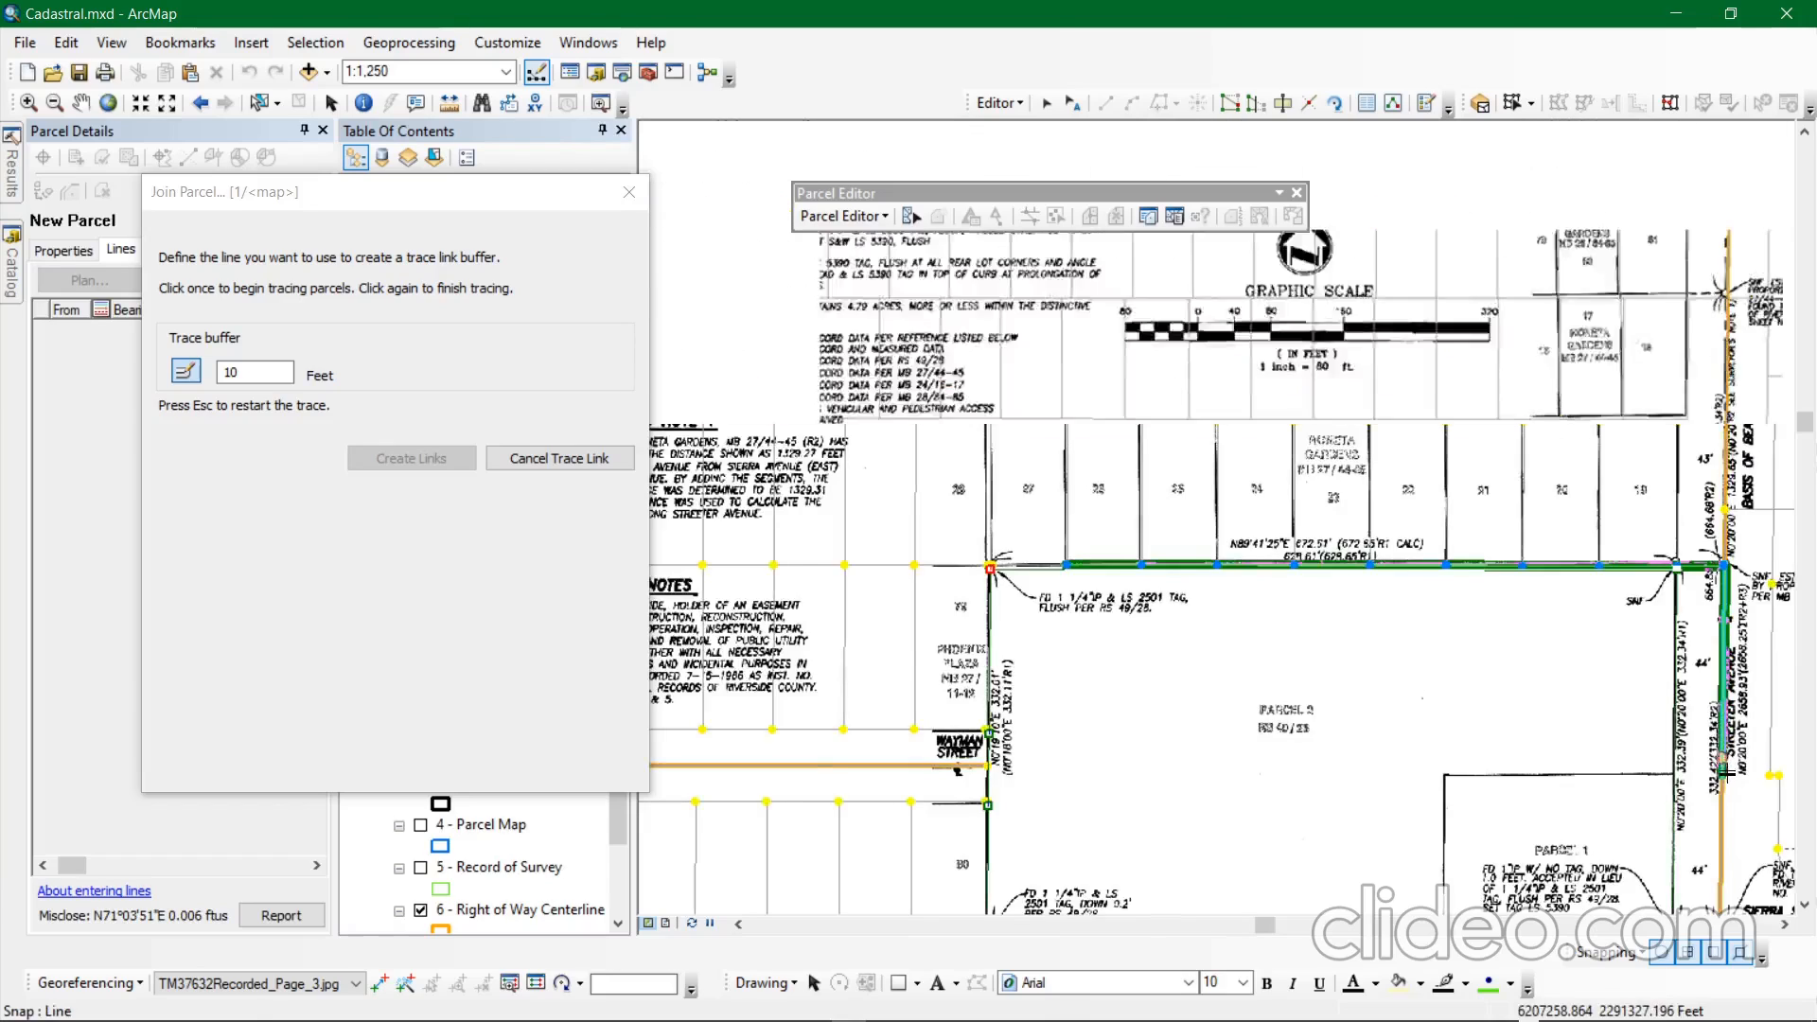
pyautogui.scroll(-3, 1726, 774)
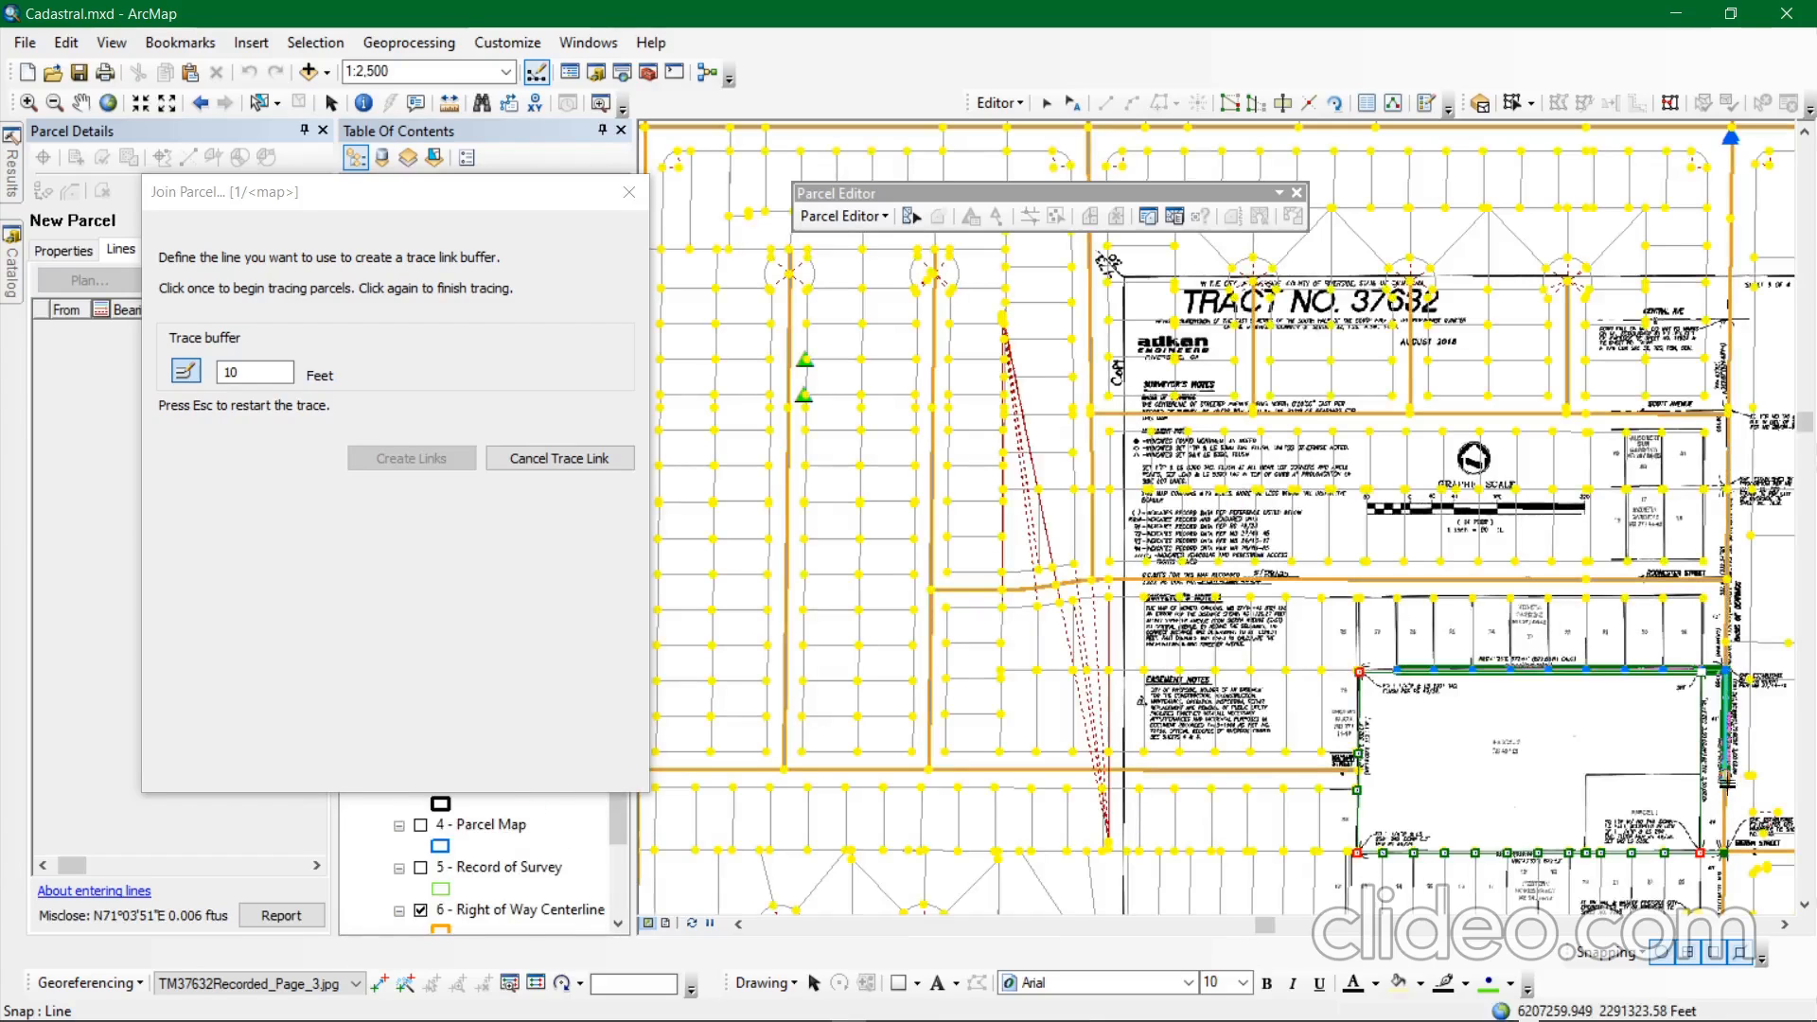
pyautogui.press('Escape')
pyautogui.click(1726, 850)
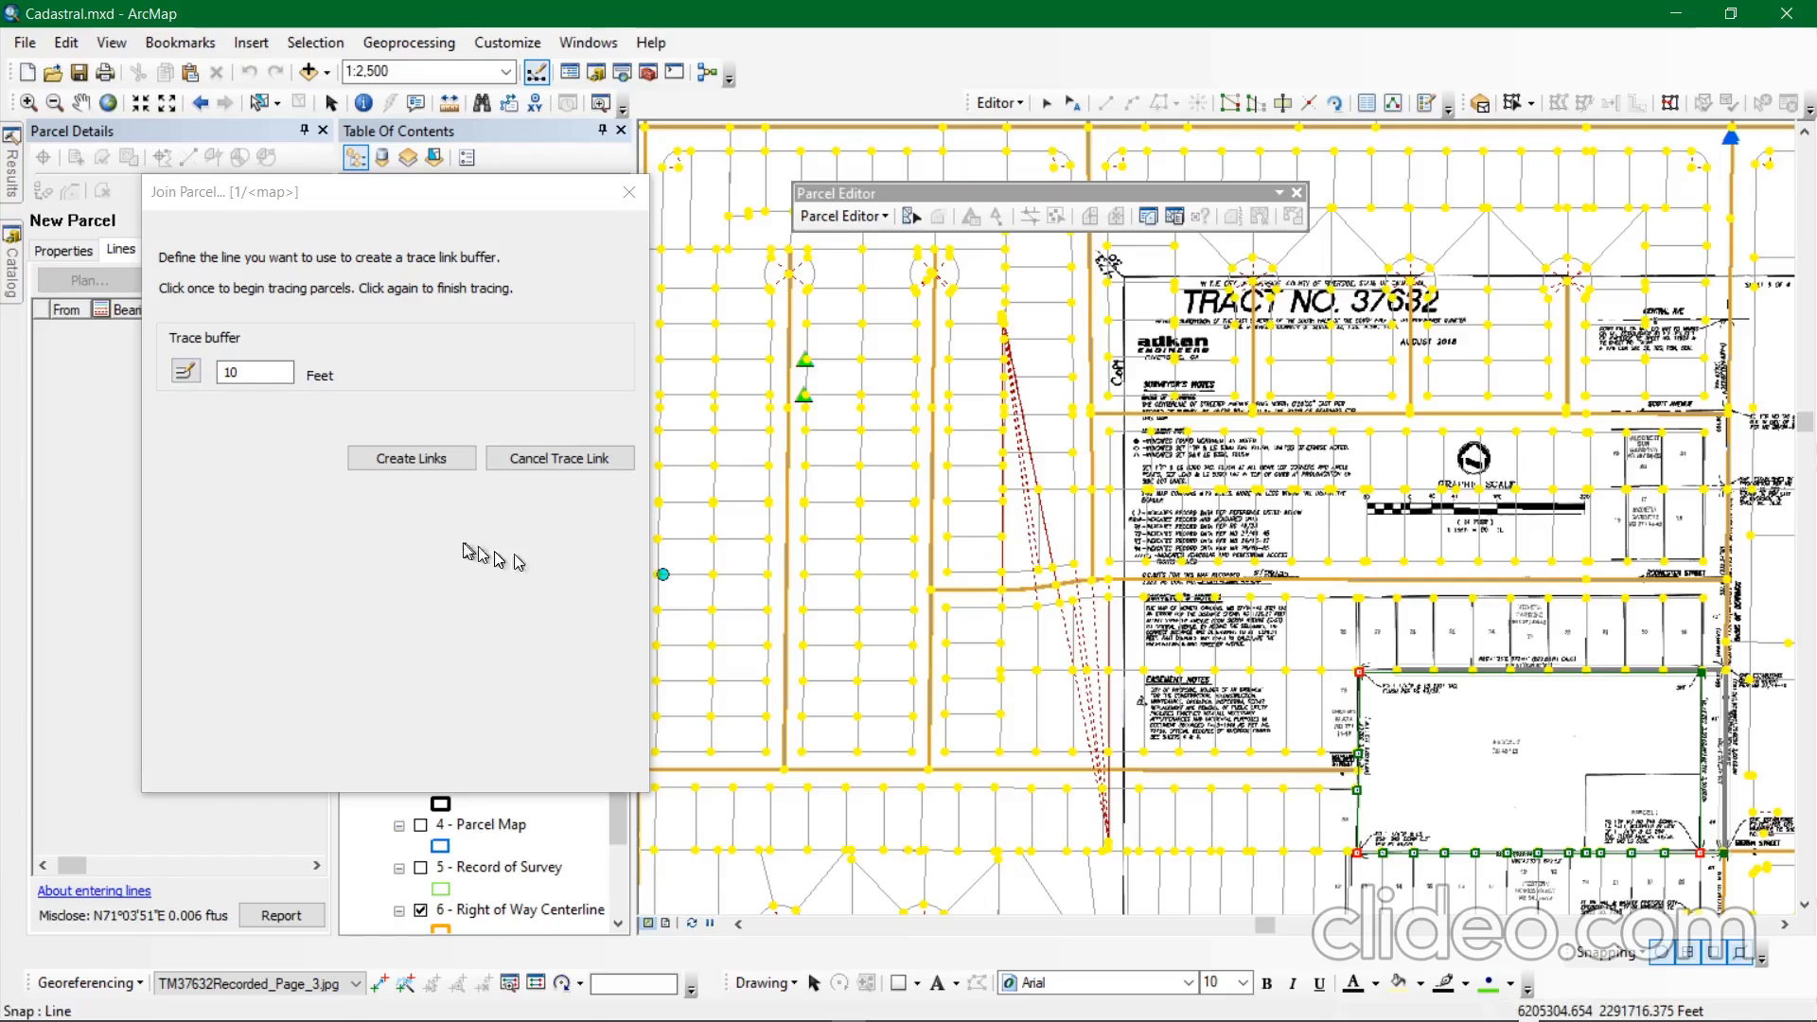
# Create the join links from the trace and join the parcel to the fabric with the fabric points held fixed.
pyautogui.click(424, 460)
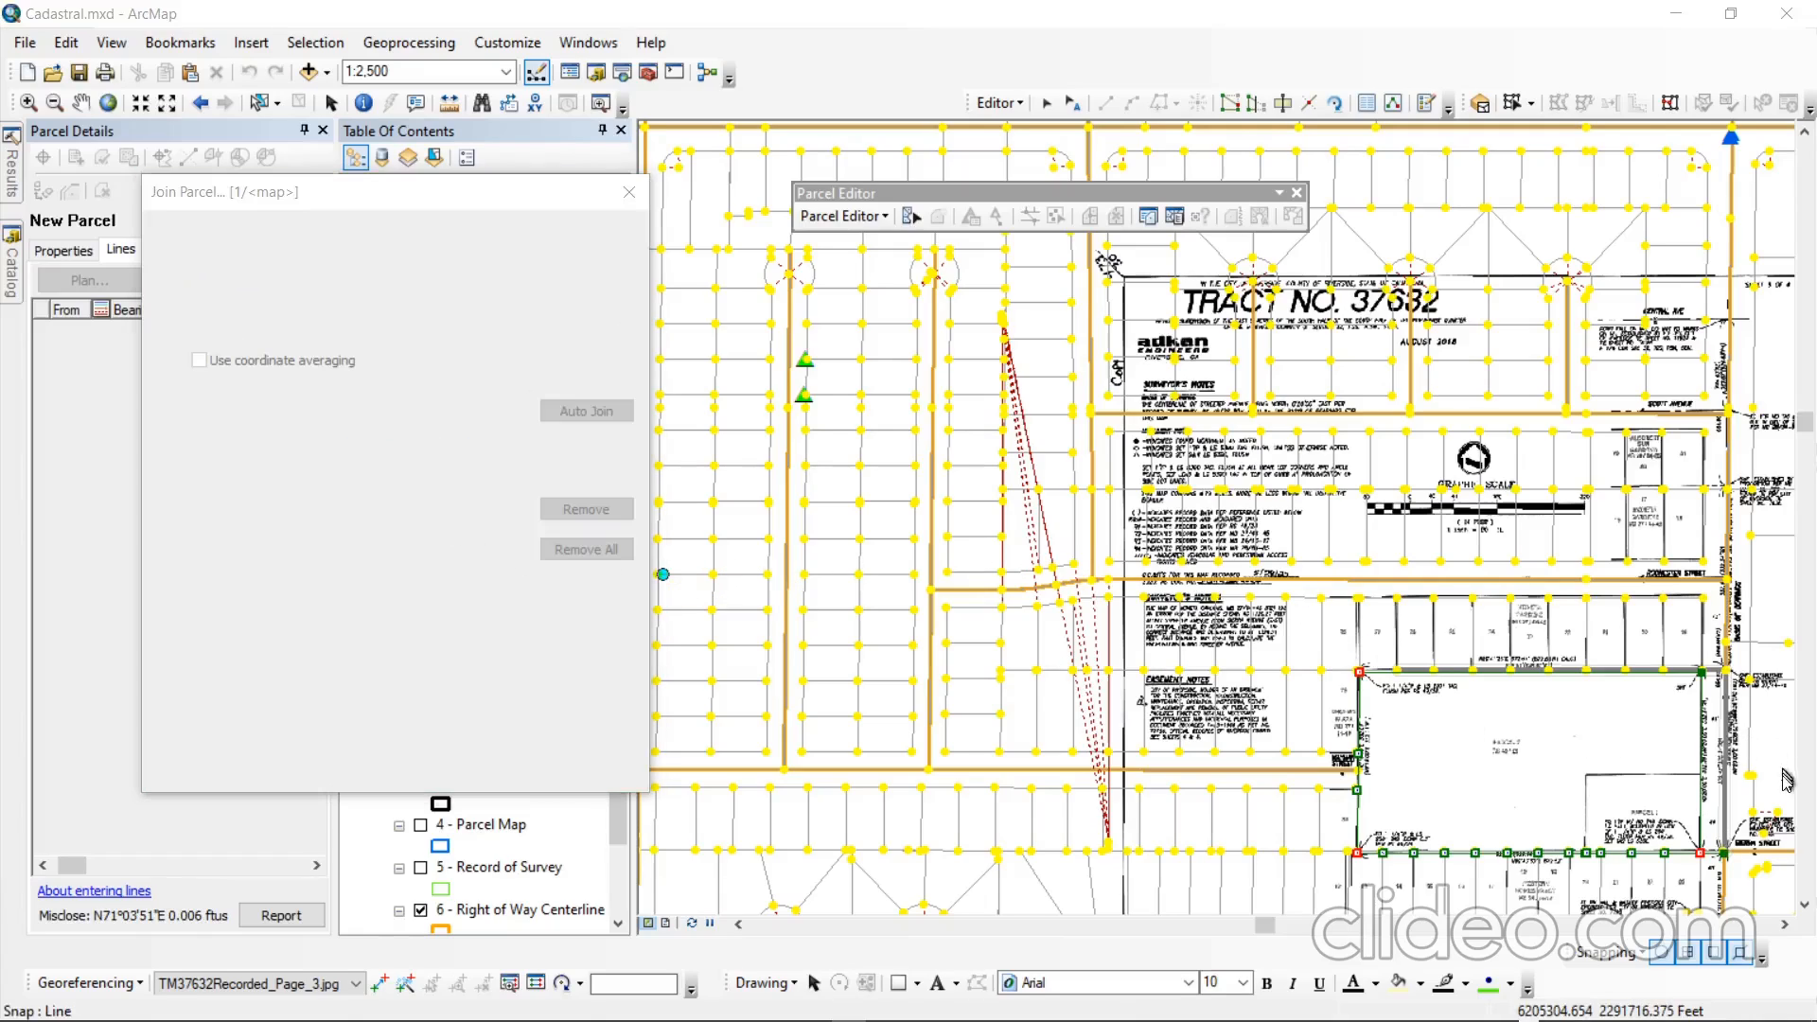
pyautogui.scroll(2, 1732, 818)
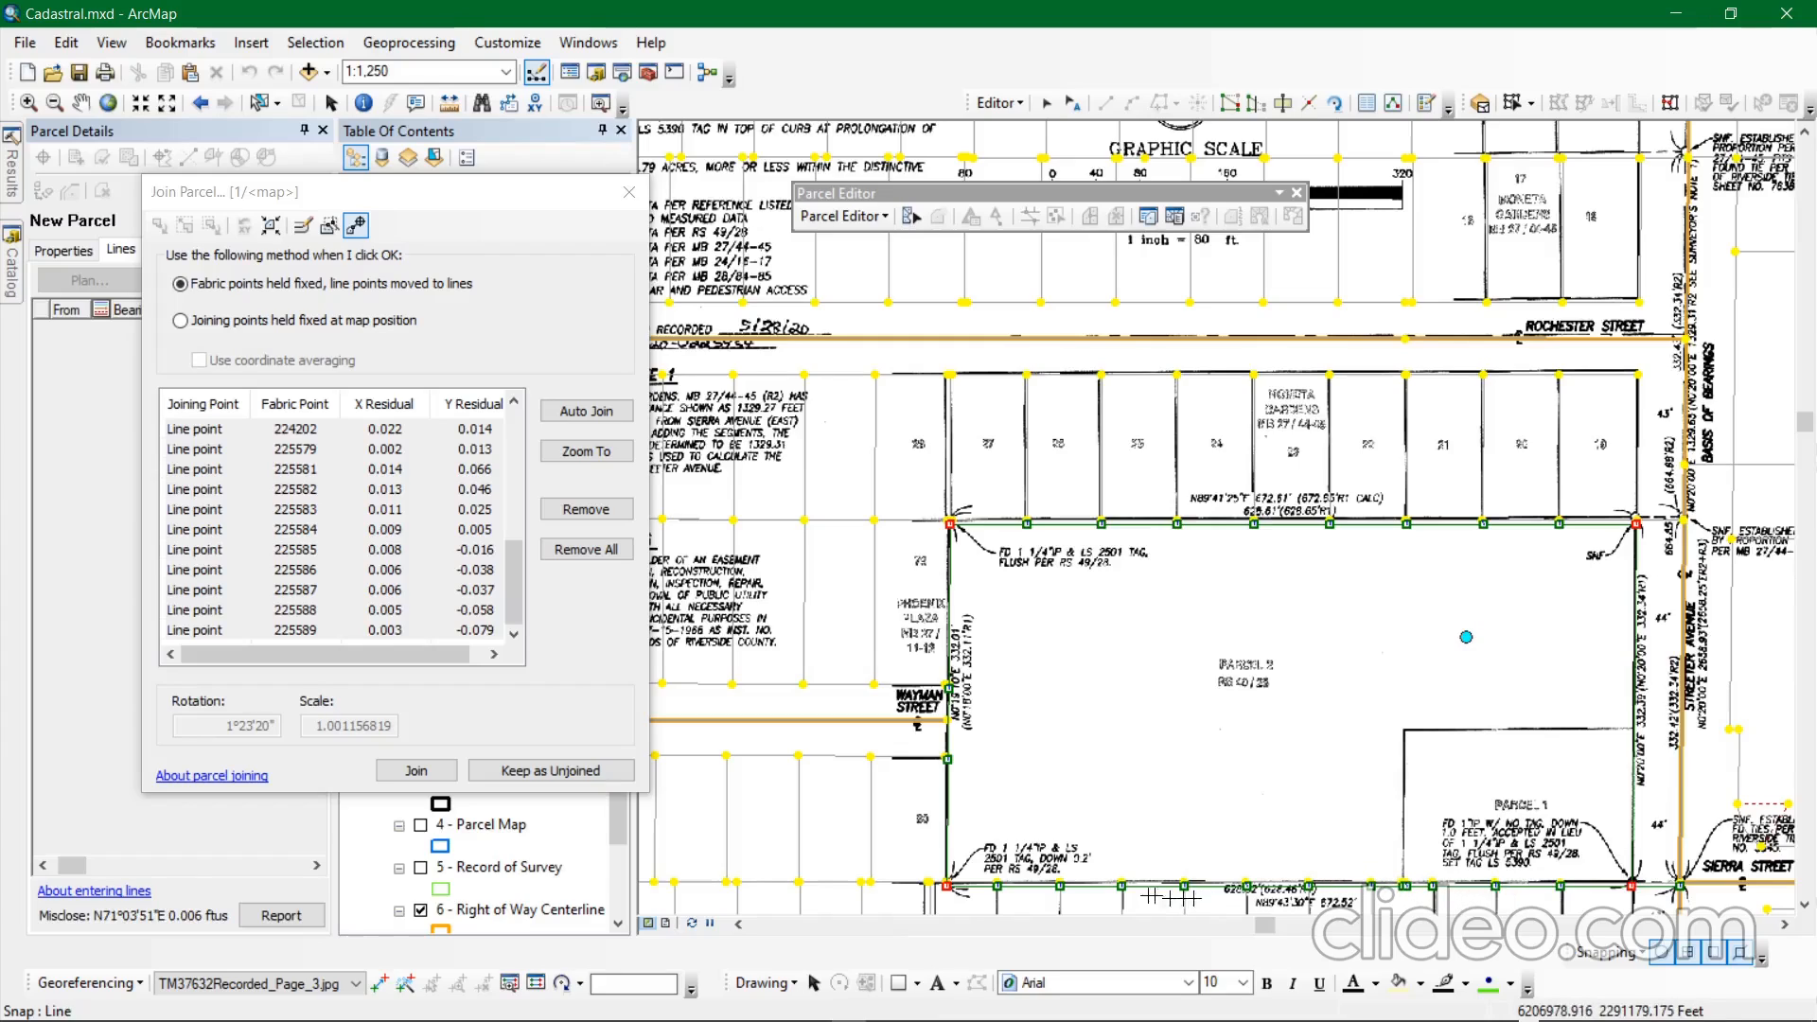
pyautogui.click(513, 589)
pyautogui.moveTo(518, 625); pyautogui.dragTo(526, 388)
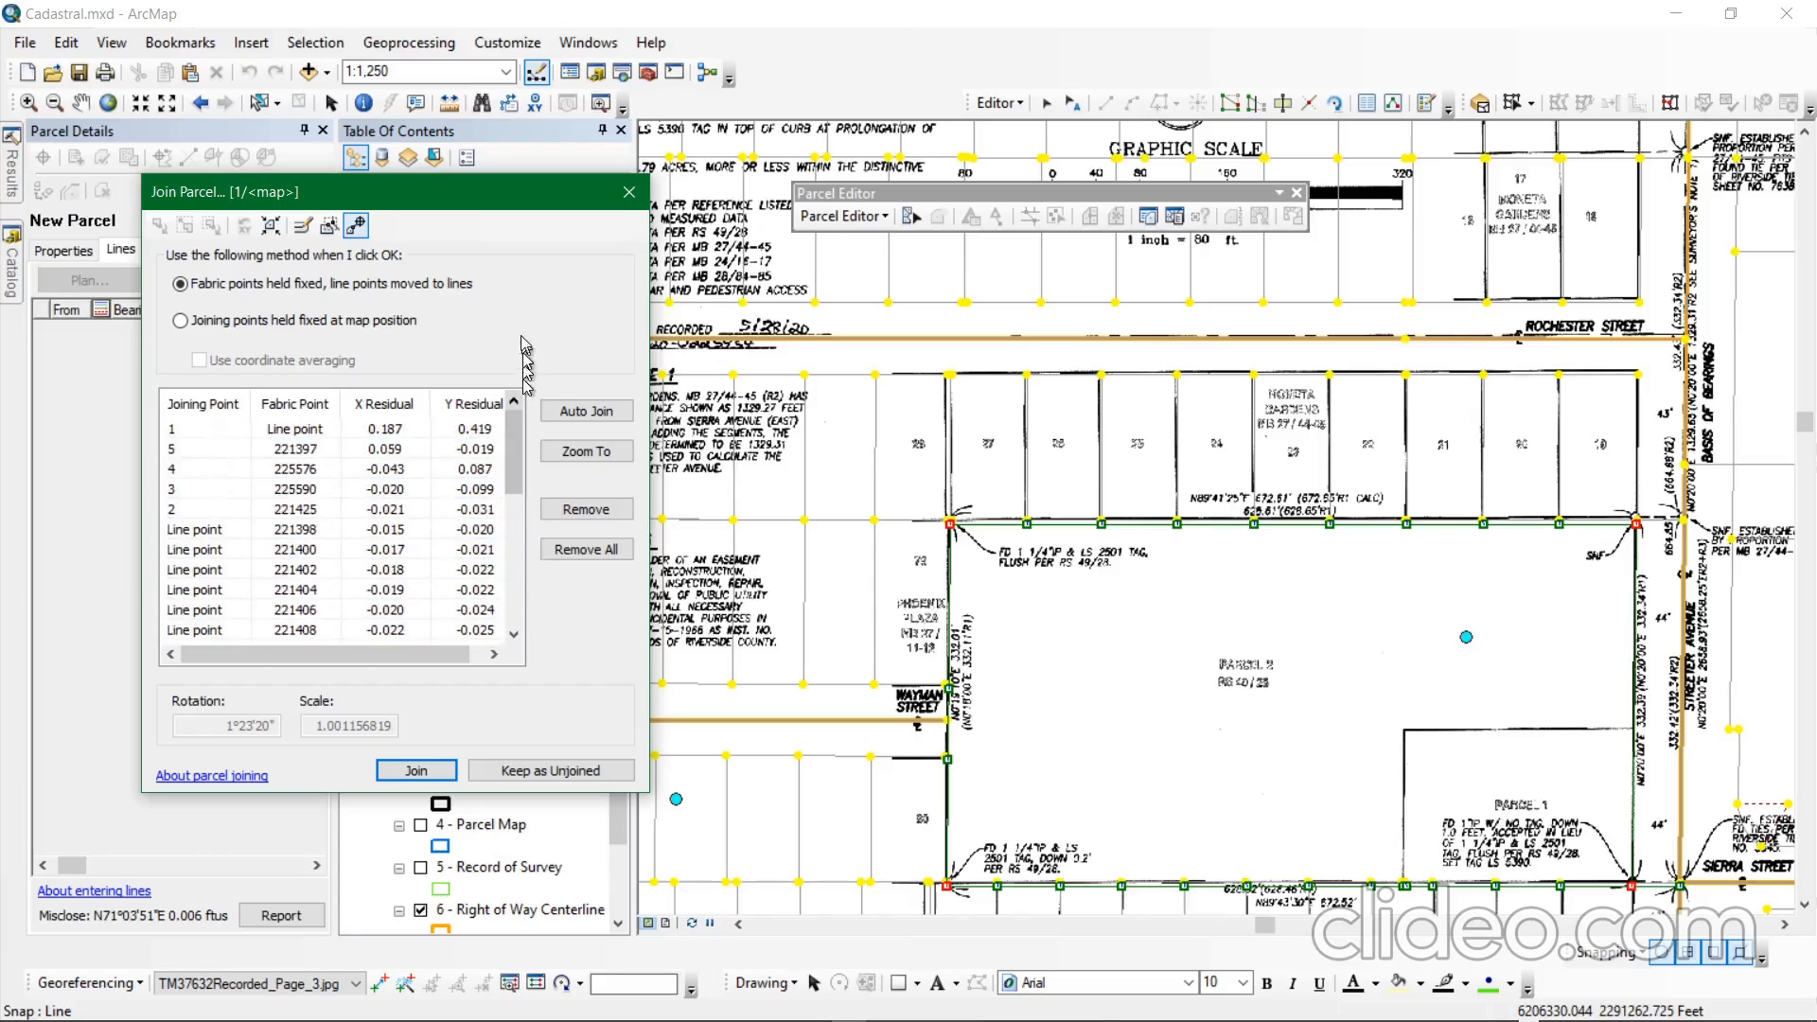
pyautogui.click(437, 774)
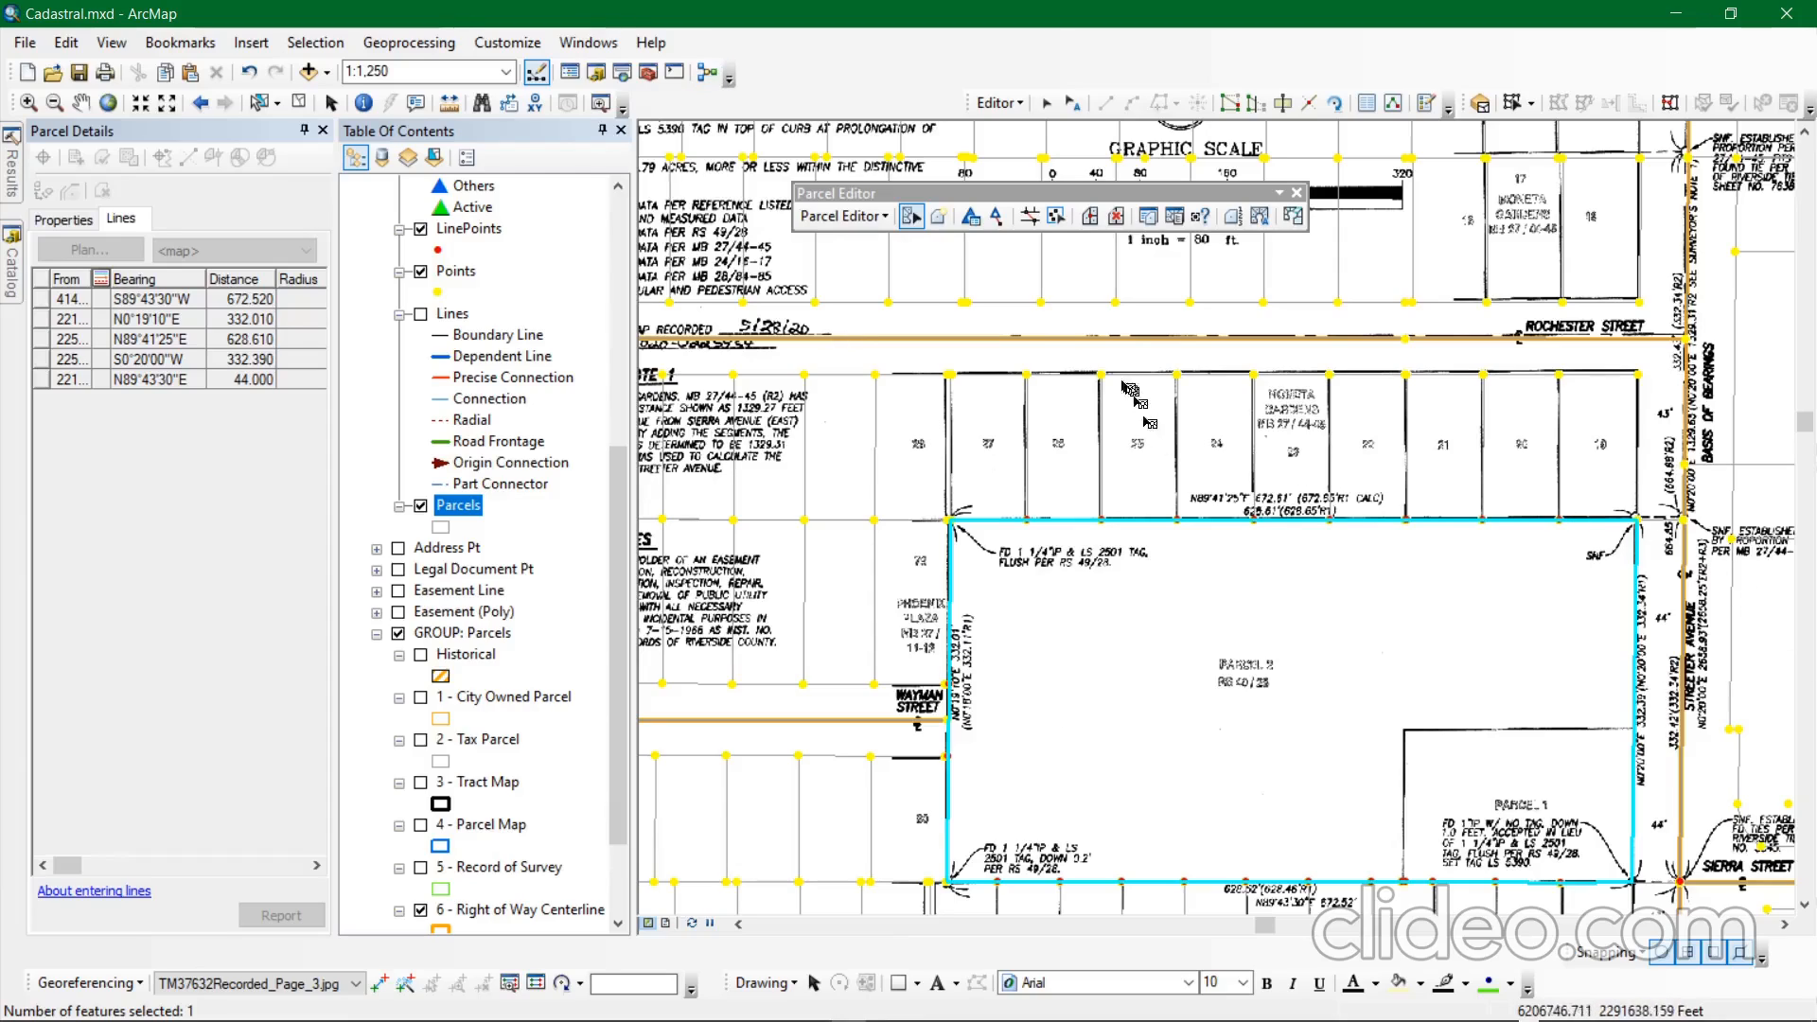
# Start a parcel transformation, pull the line point between lots 24 and 23 on the north boundary slightly south, and commit the transformation.
pyautogui.click(81, 102)
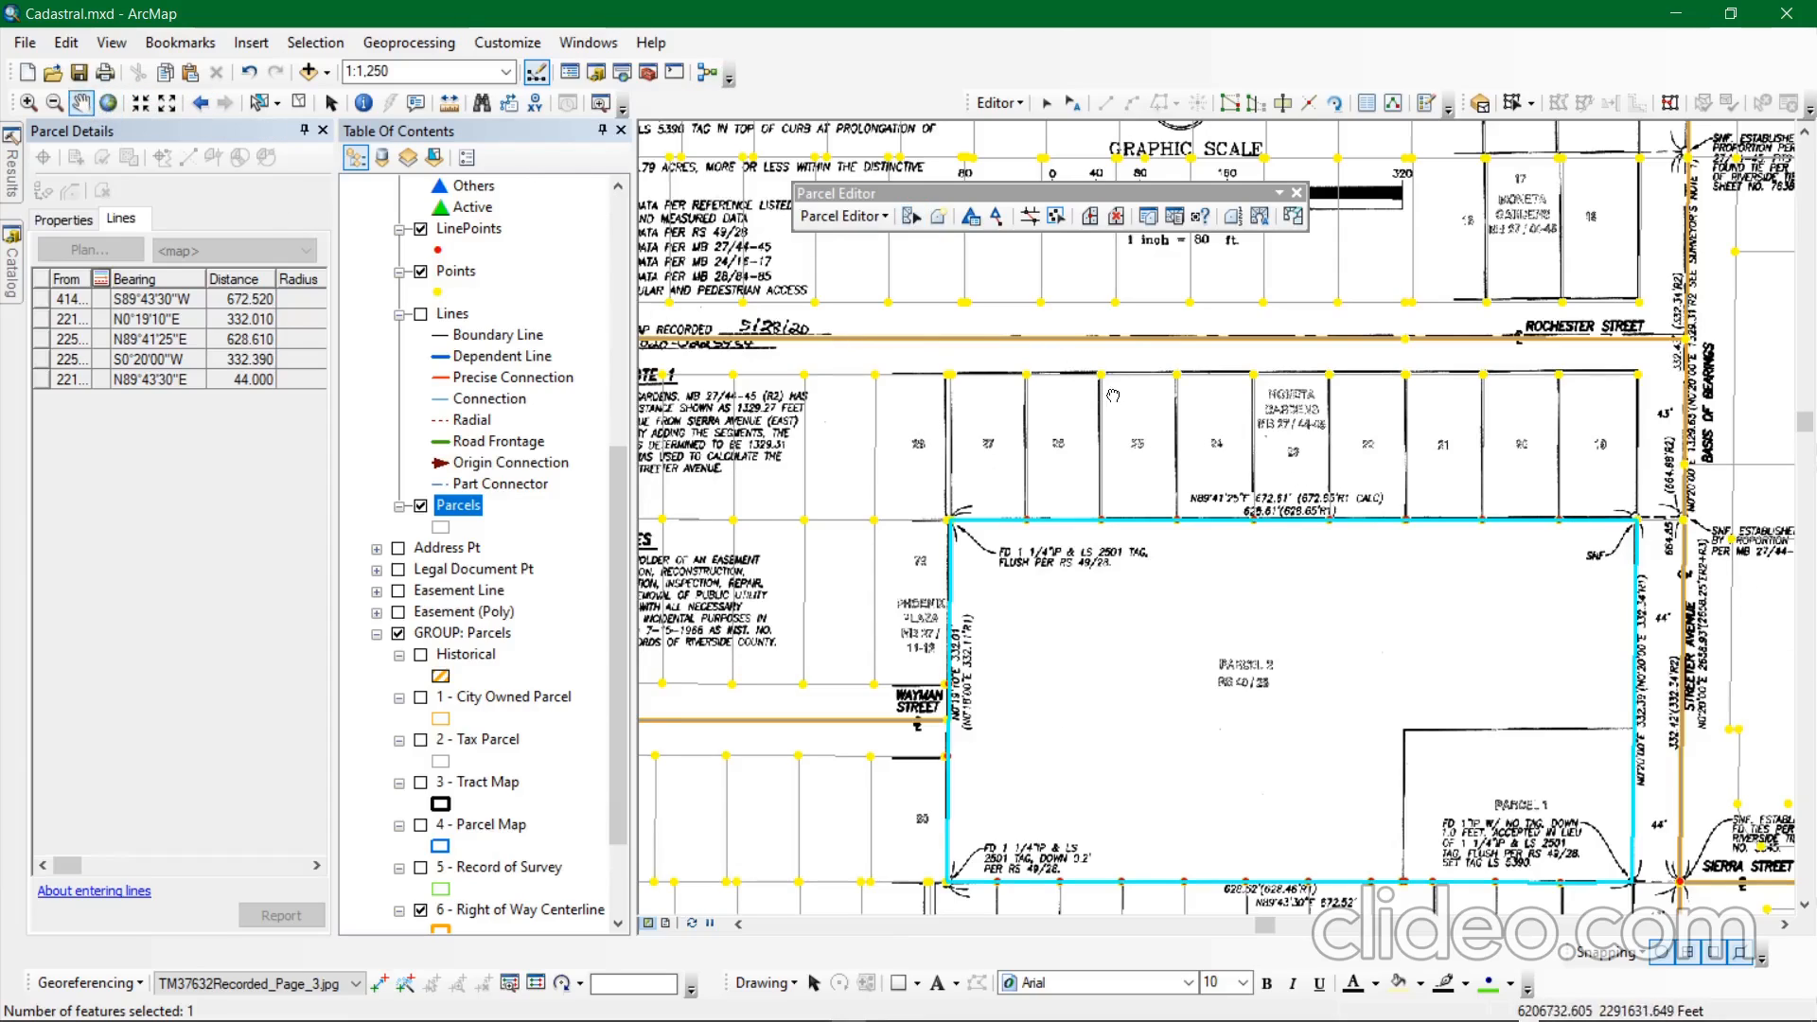
pyautogui.moveTo(1113, 395); pyautogui.dragTo(978, 250)
pyautogui.scroll(1, 980, 497)
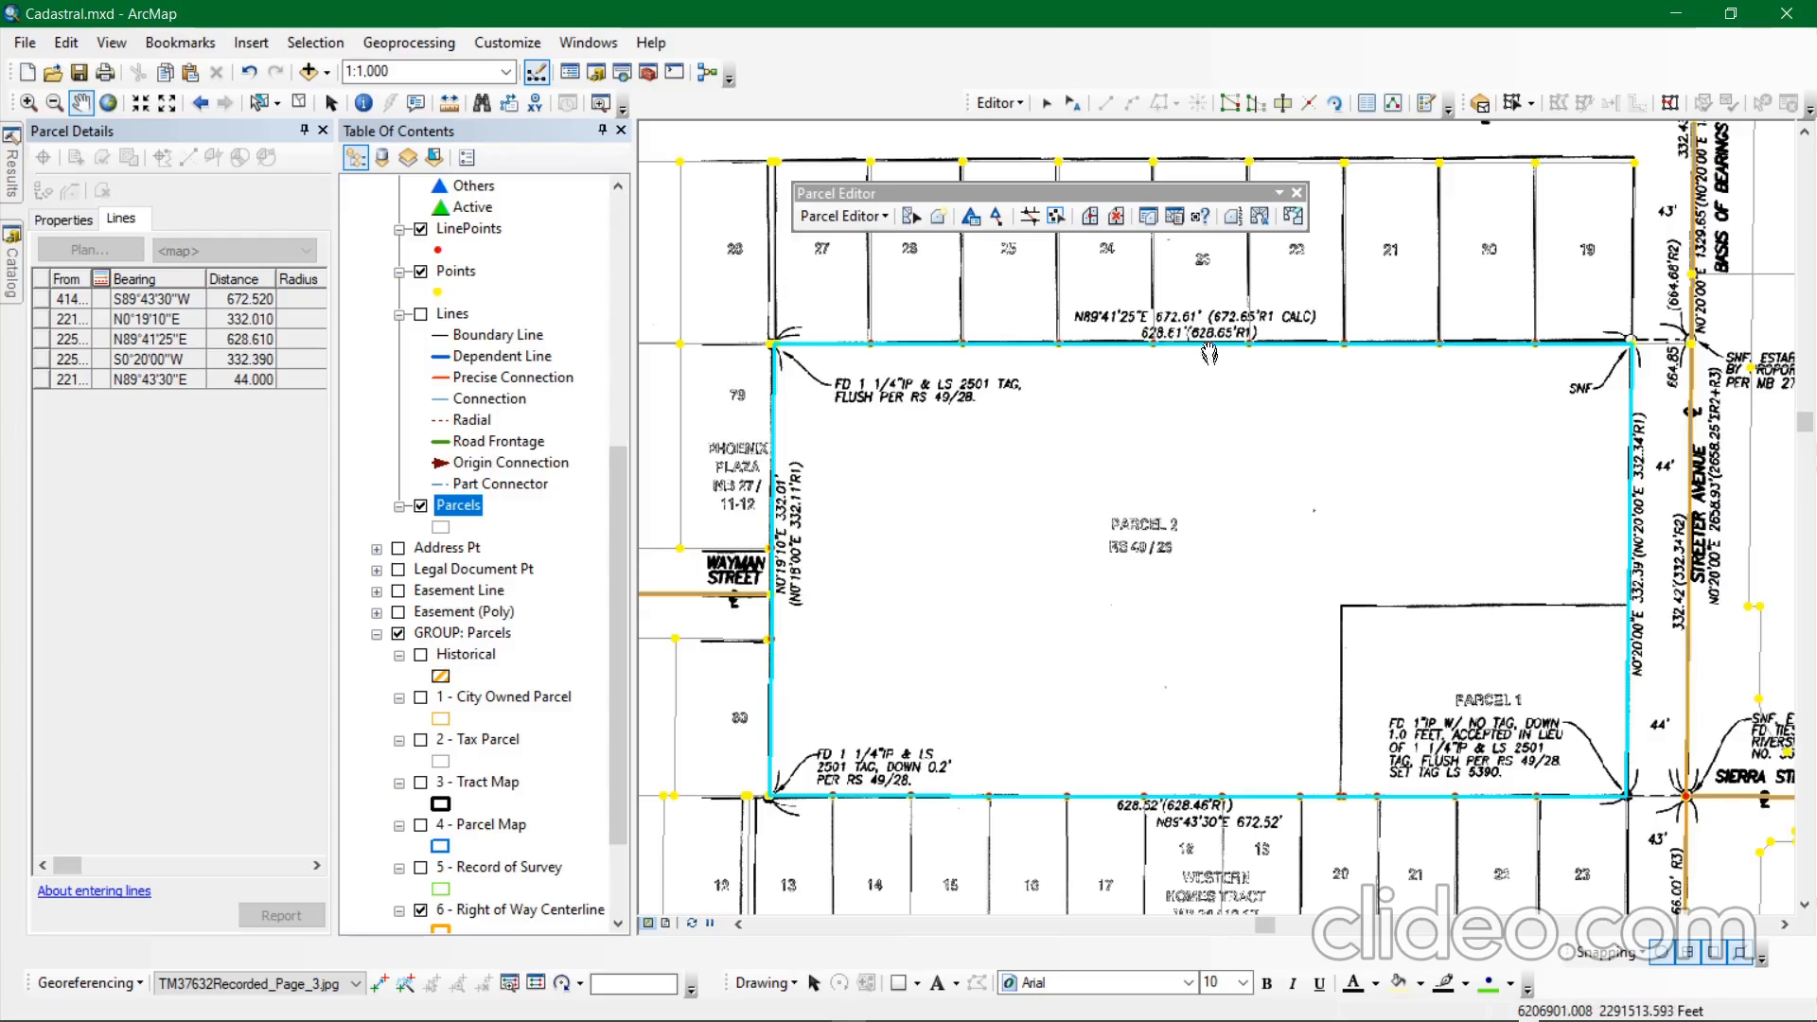
pyautogui.click(1289, 224)
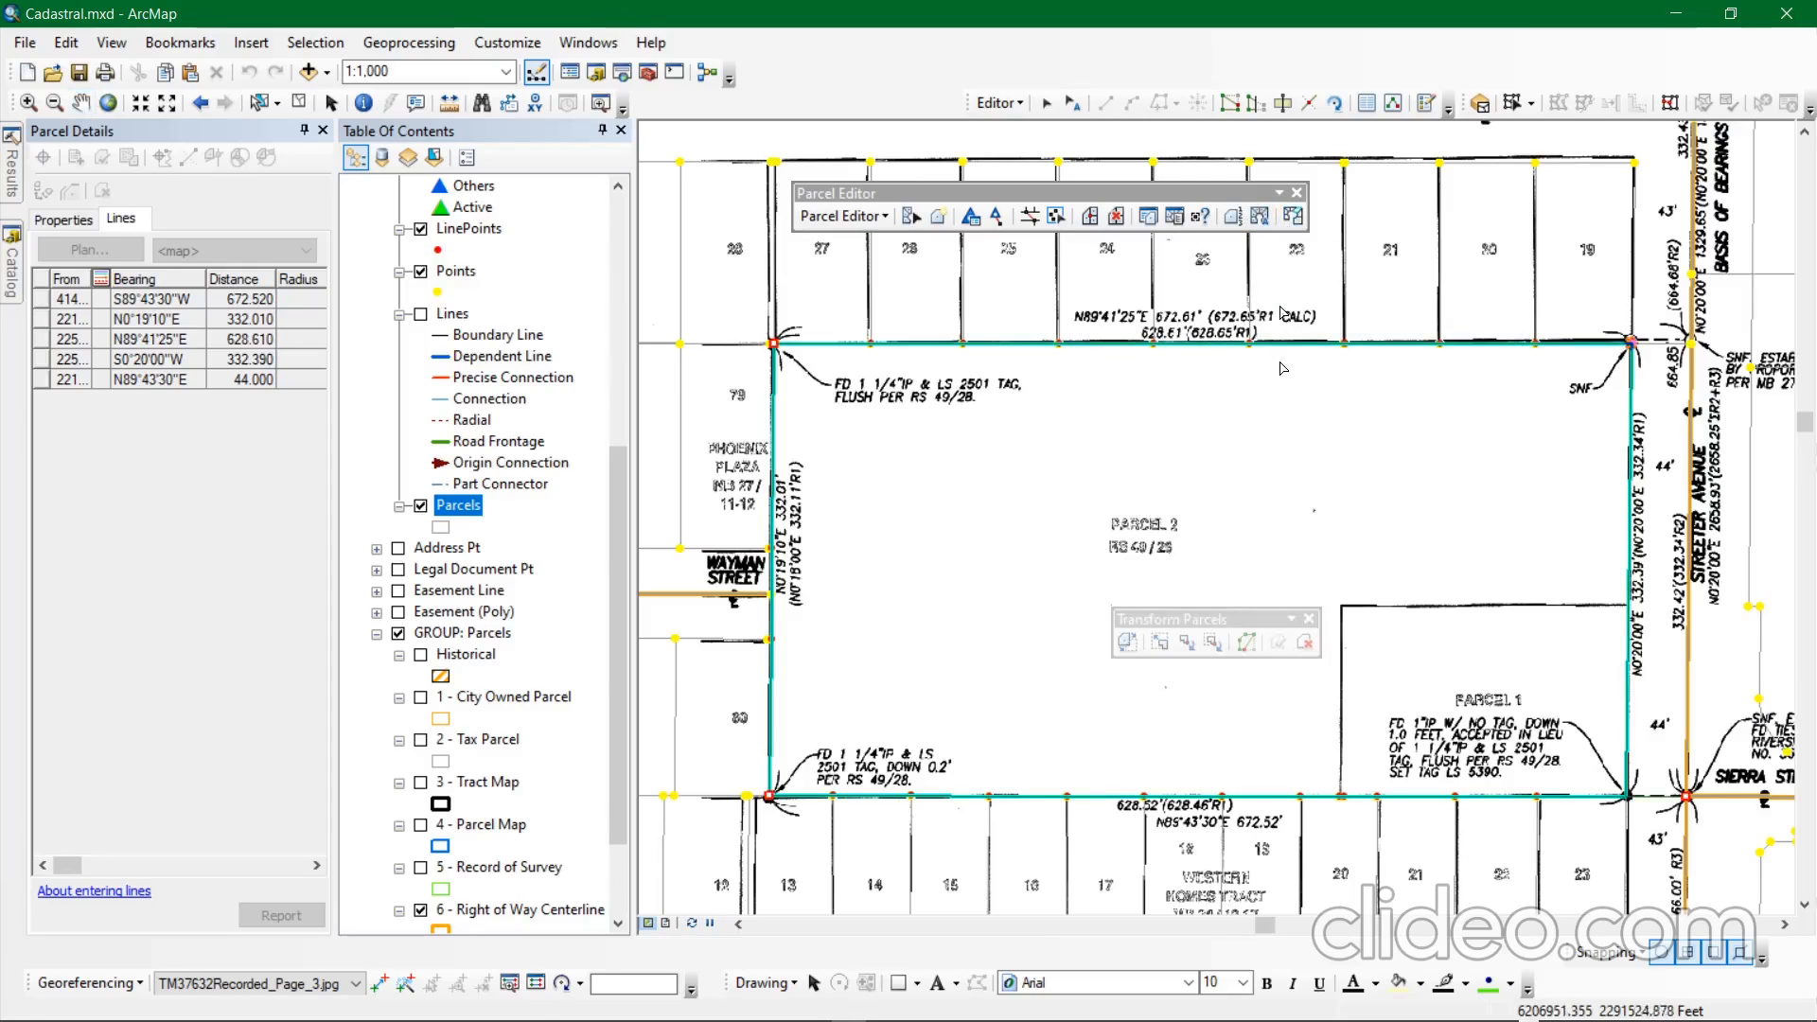
pyautogui.moveTo(1231, 619); pyautogui.dragTo(1062, 529)
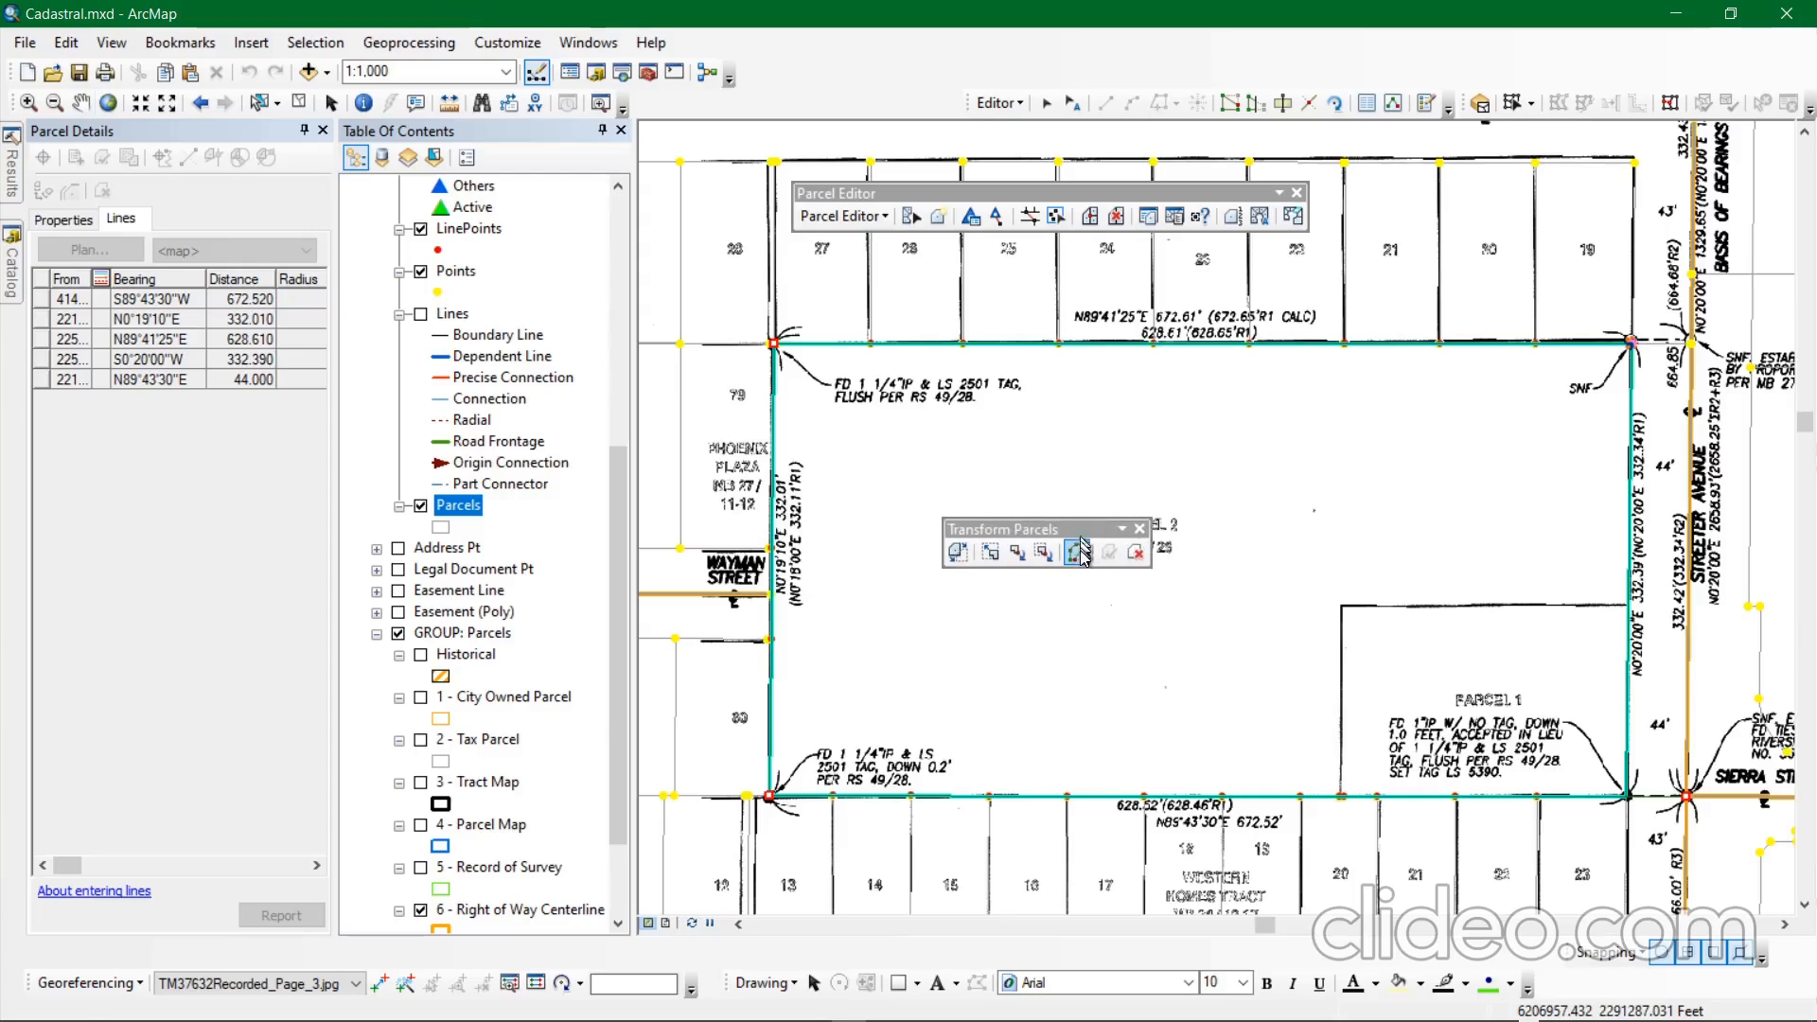
pyautogui.click(1077, 554)
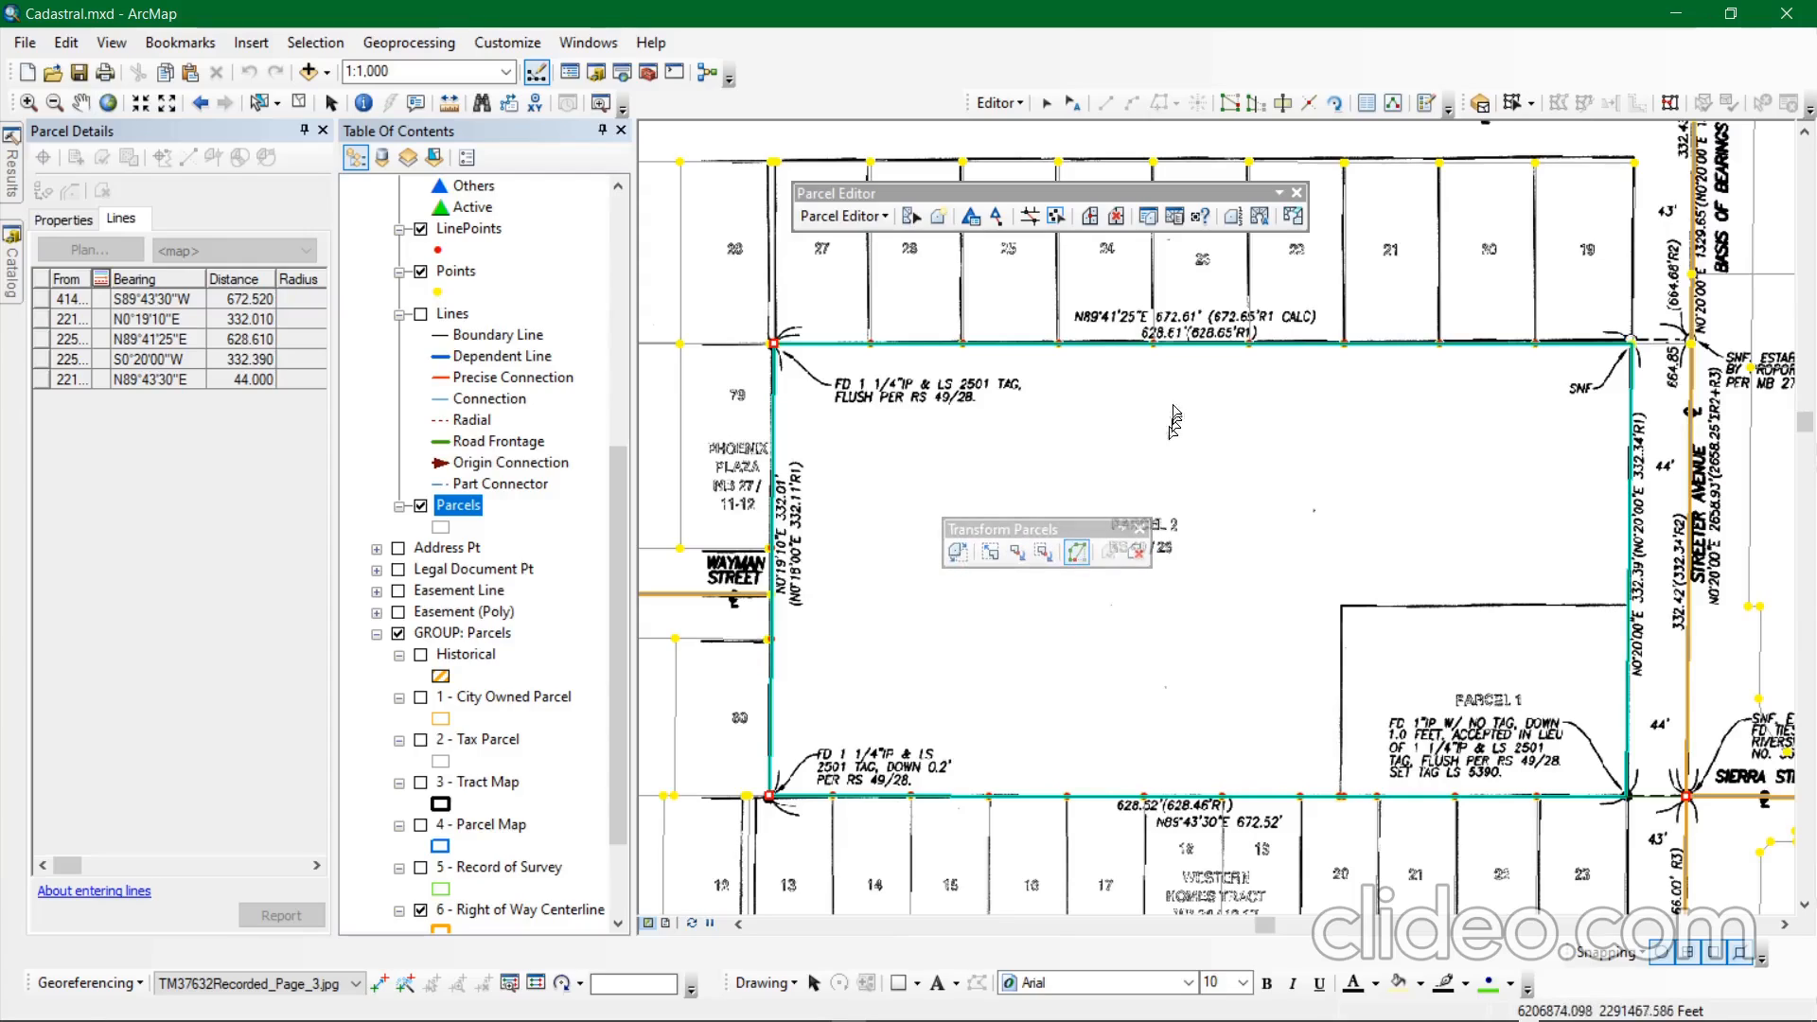
pyautogui.moveTo(1155, 345); pyautogui.dragTo(1158, 369)
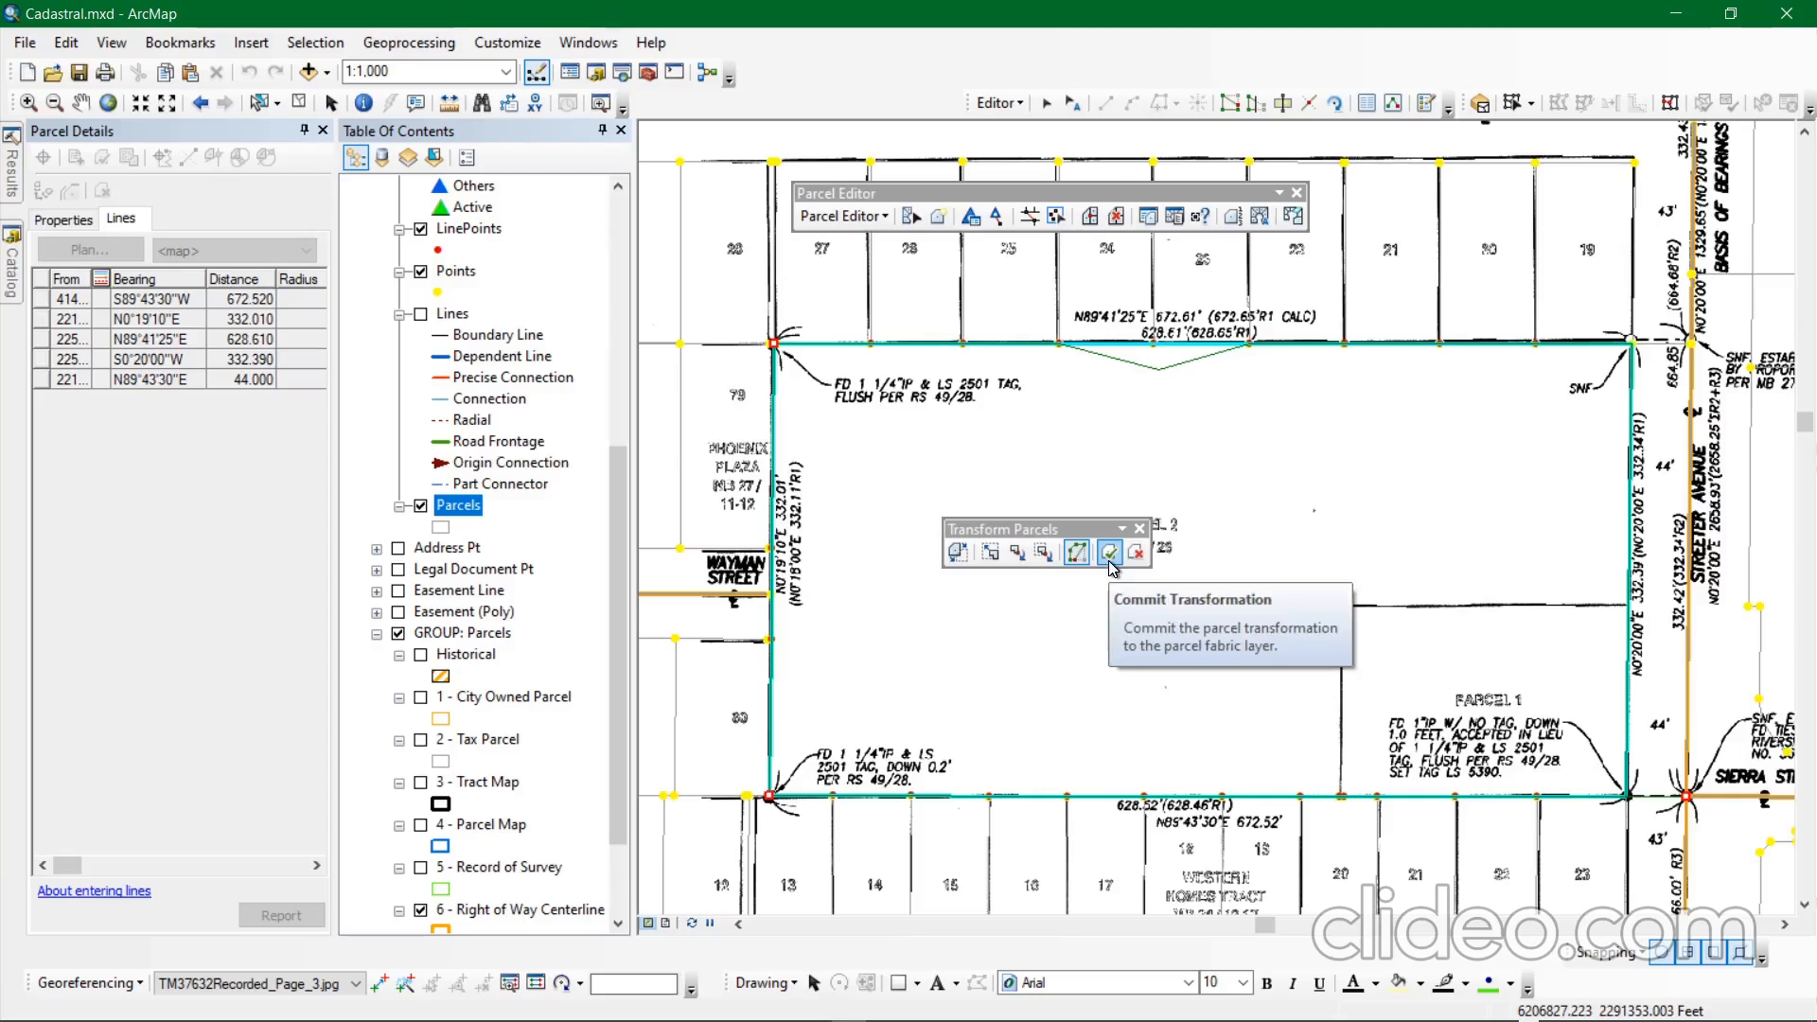
pyautogui.click(1108, 562)
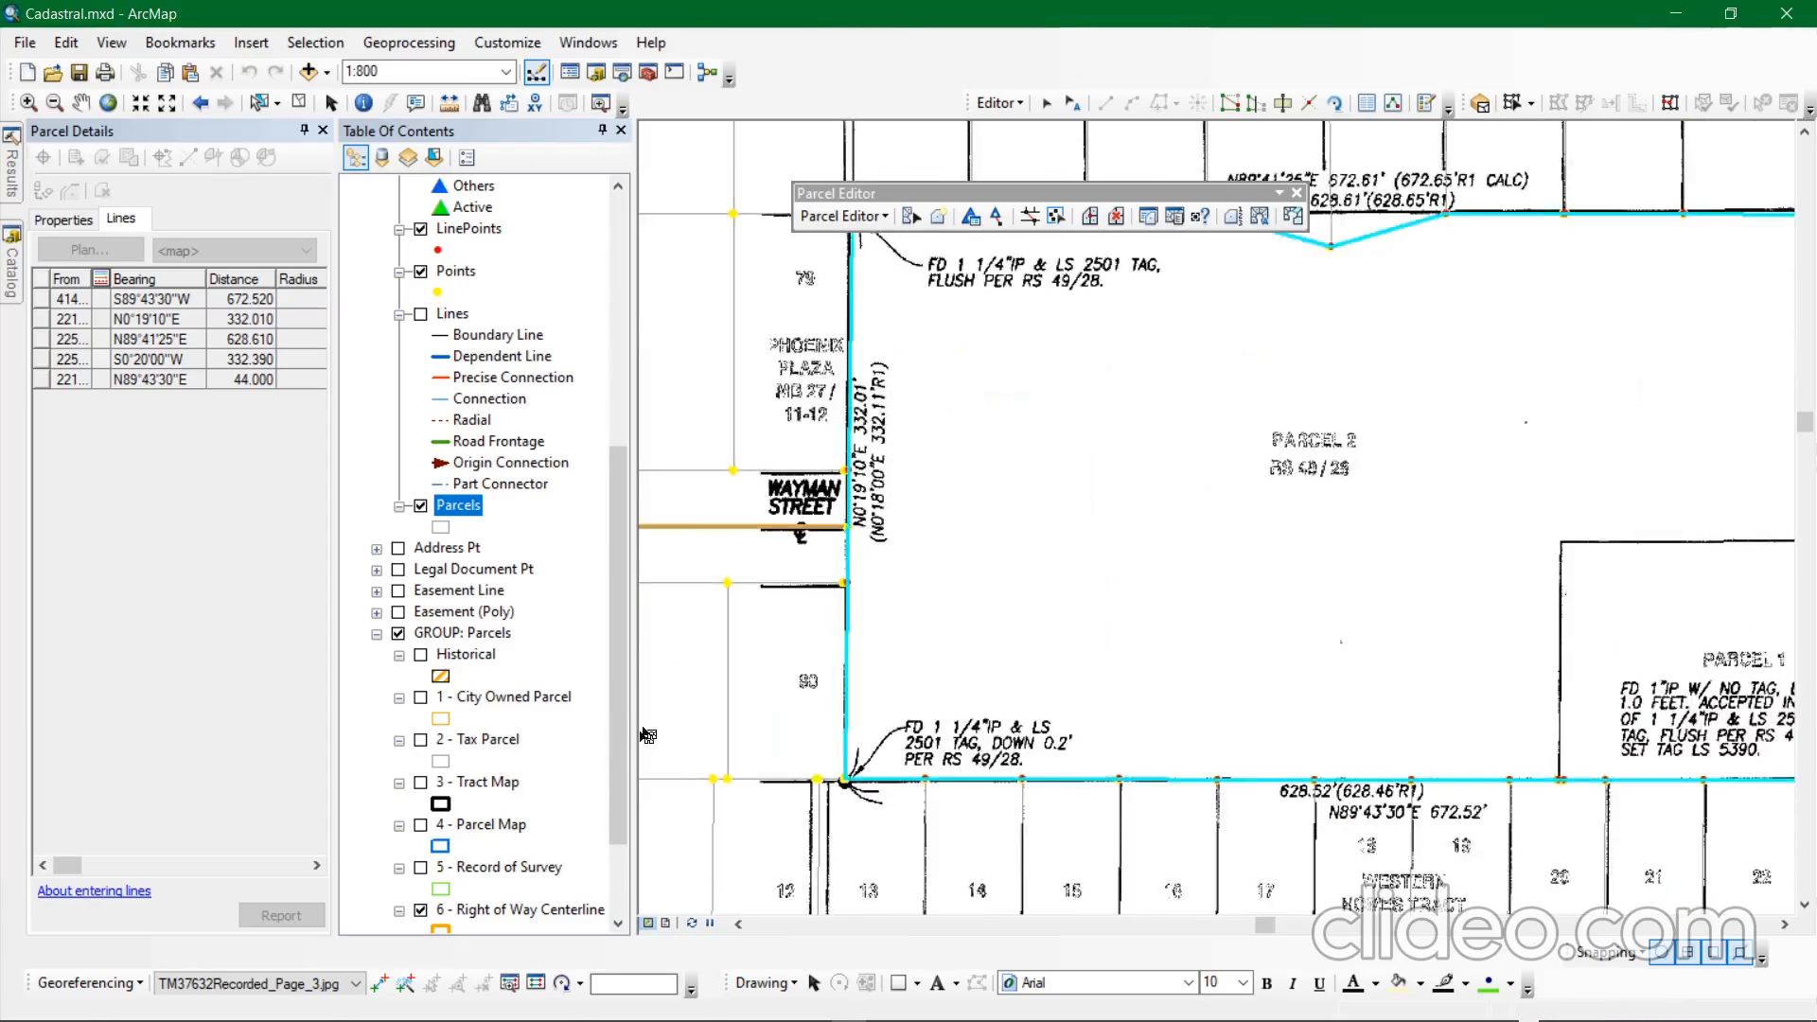
# Hide the TM37632Recorded_Page_3.jpg scanned map and undo the line point transformation on the parcel's north boundary.
pyautogui.scroll(2, 647, 736)
pyautogui.scroll(-2, 615, 890)
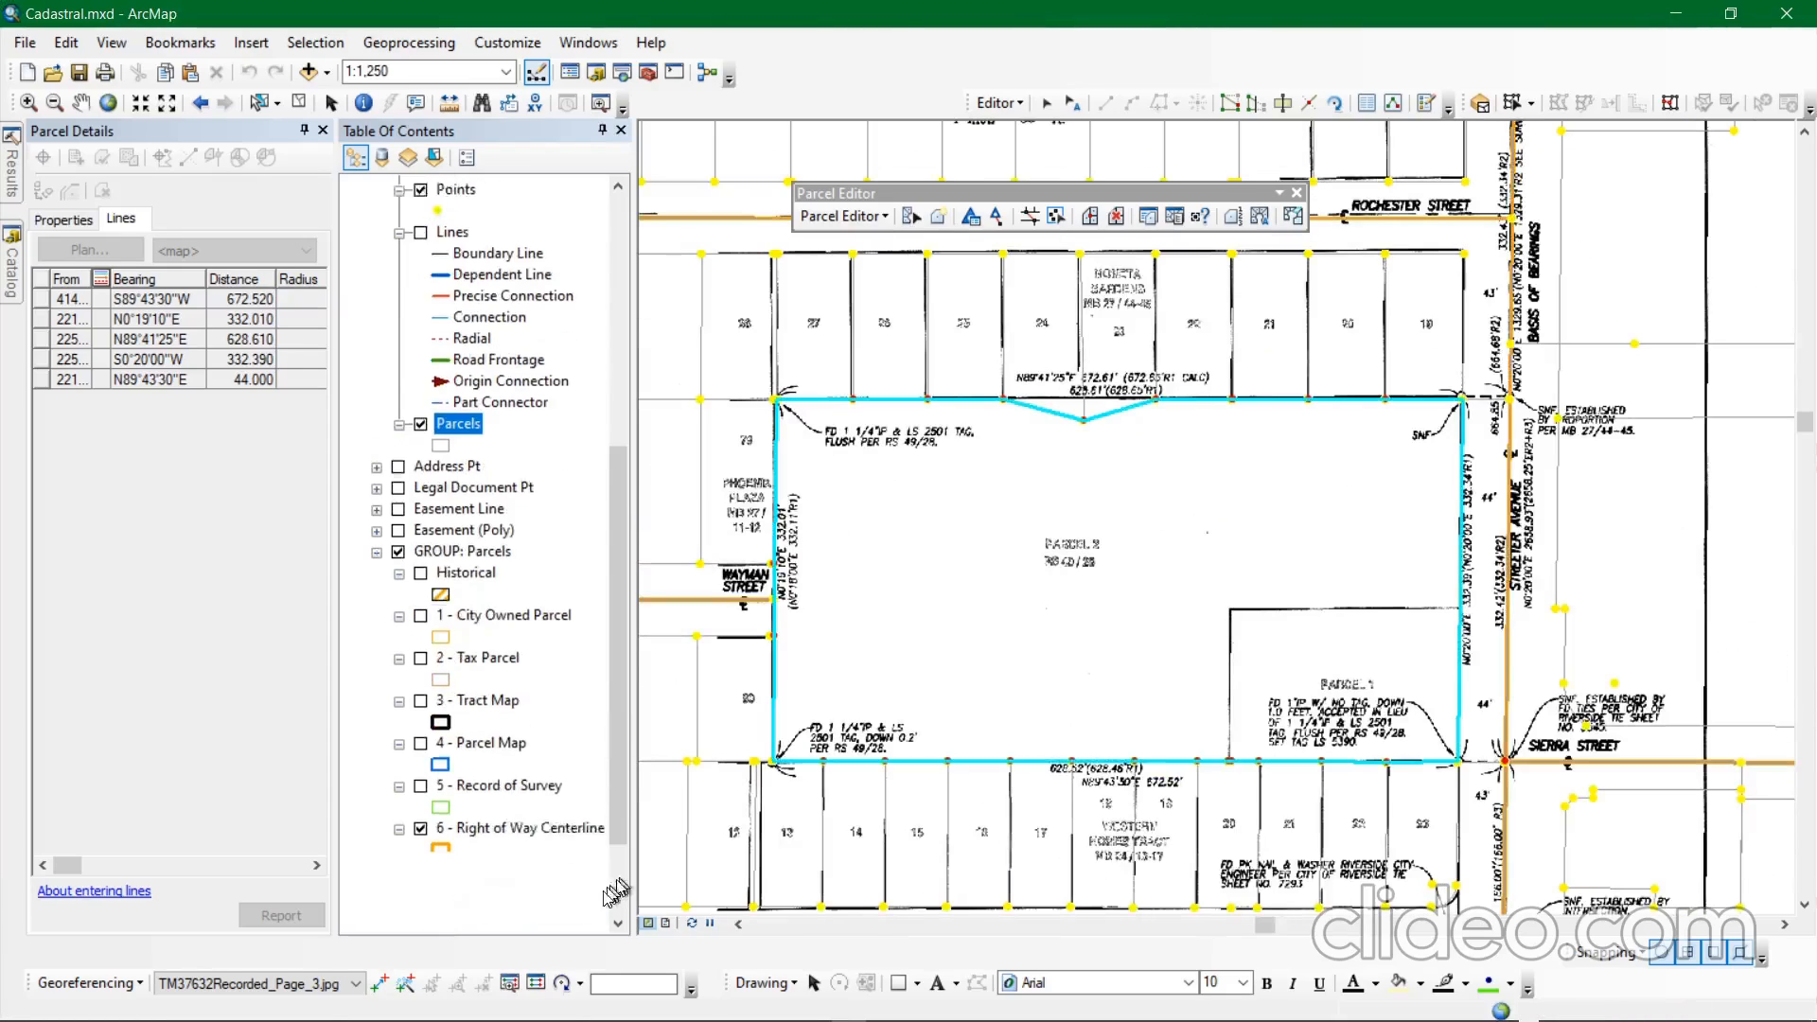
pyautogui.scroll(-1, 615, 889)
pyautogui.click(398, 888)
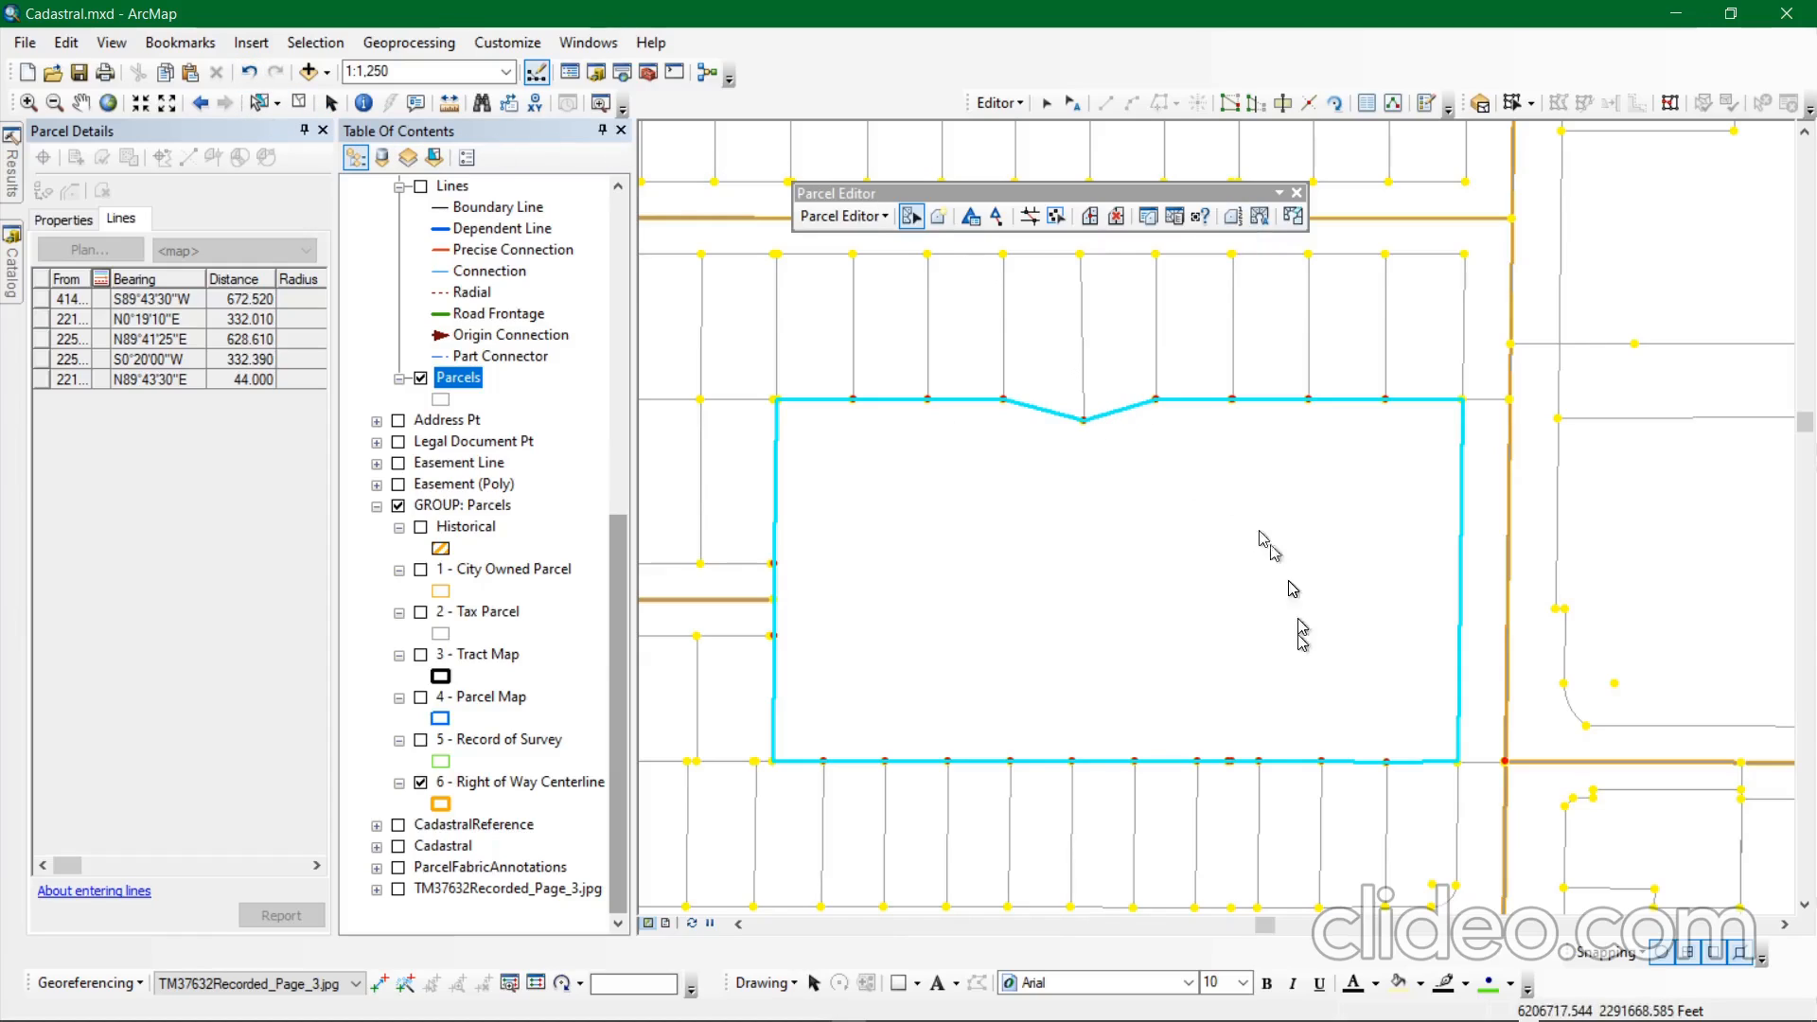
pyautogui.hotkey('ctrl', 'z')
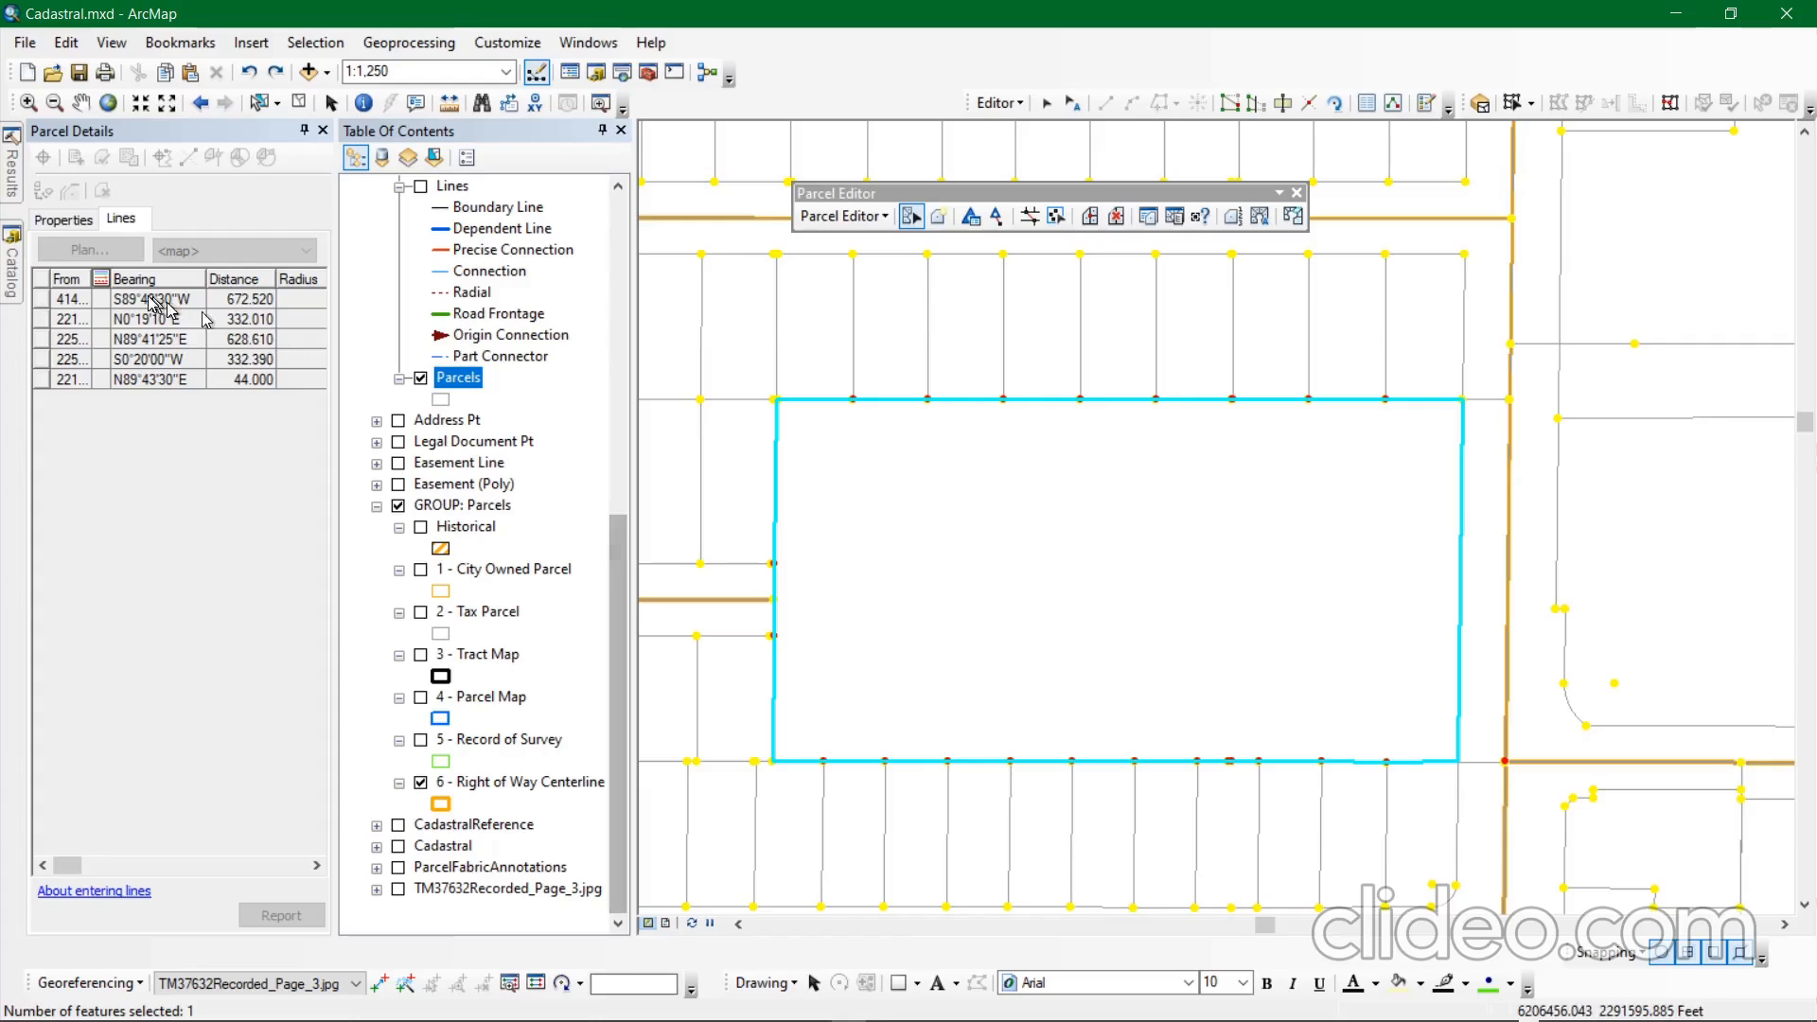
# Review the joined parcel's properties in a widened Parcel Details pane and look through its full feature attributes.
pyautogui.click(85, 221)
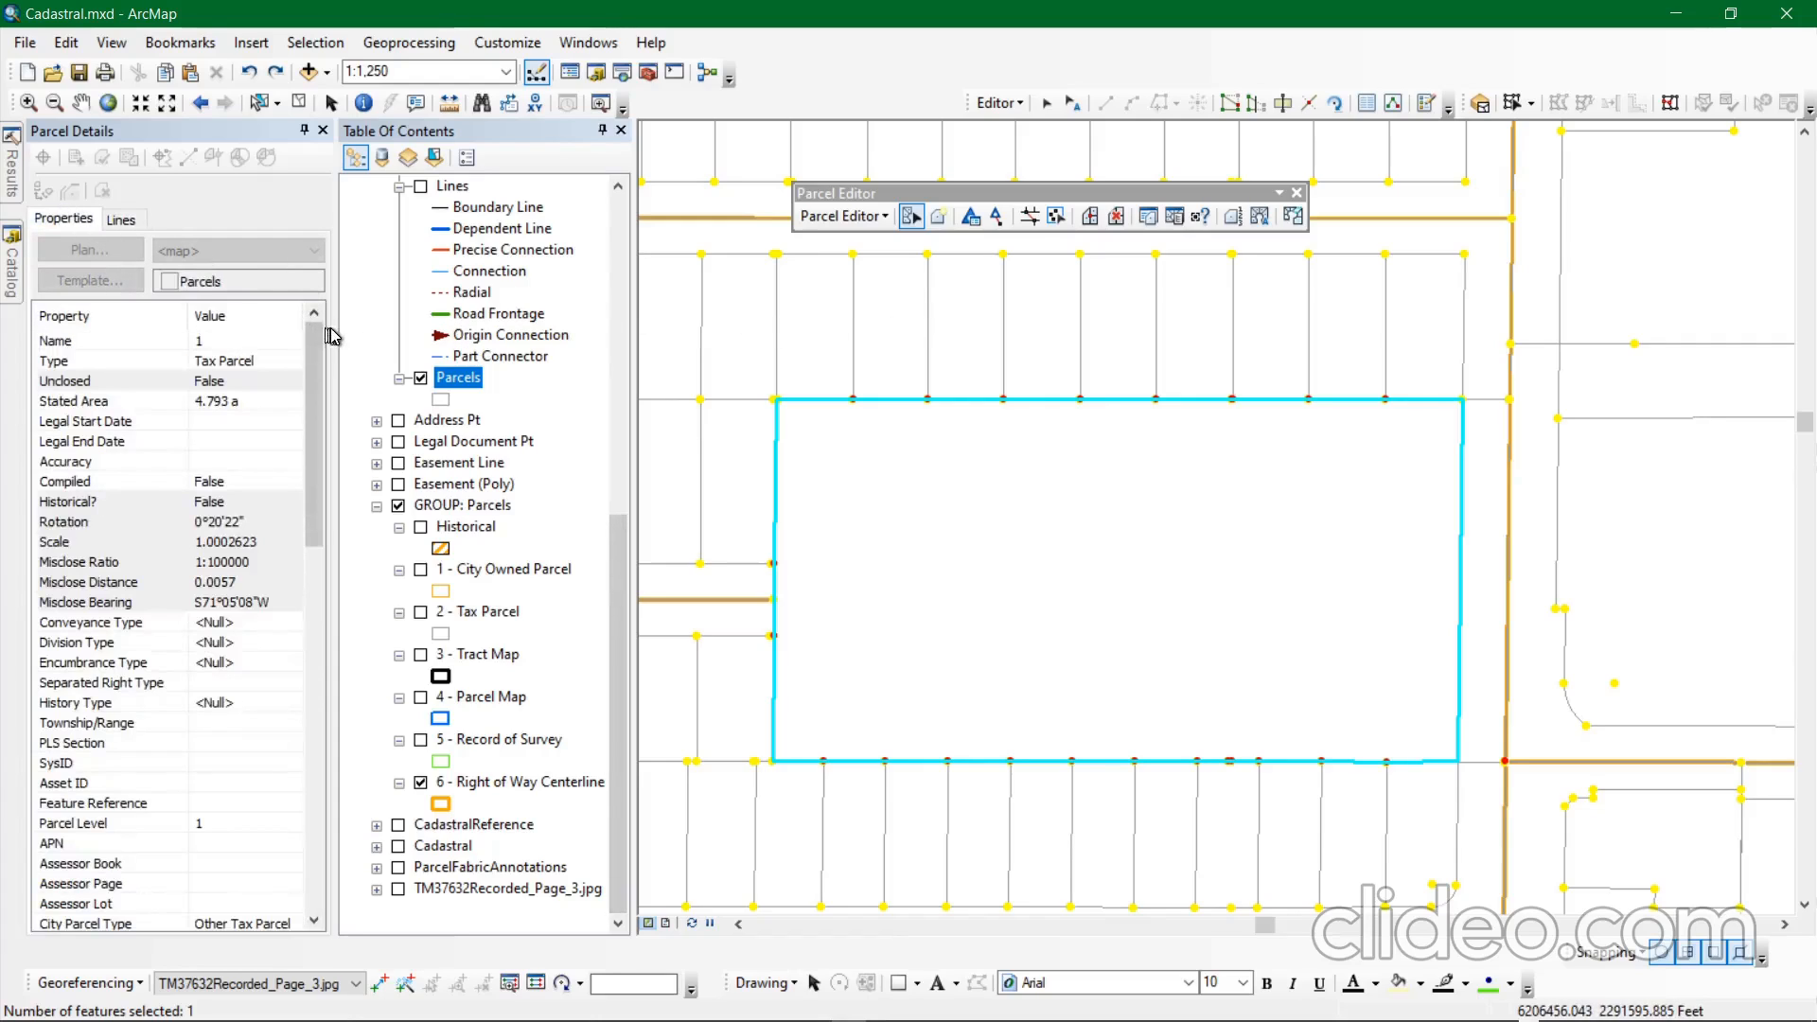
pyautogui.moveTo(335, 327); pyautogui.dragTo(407, 326)
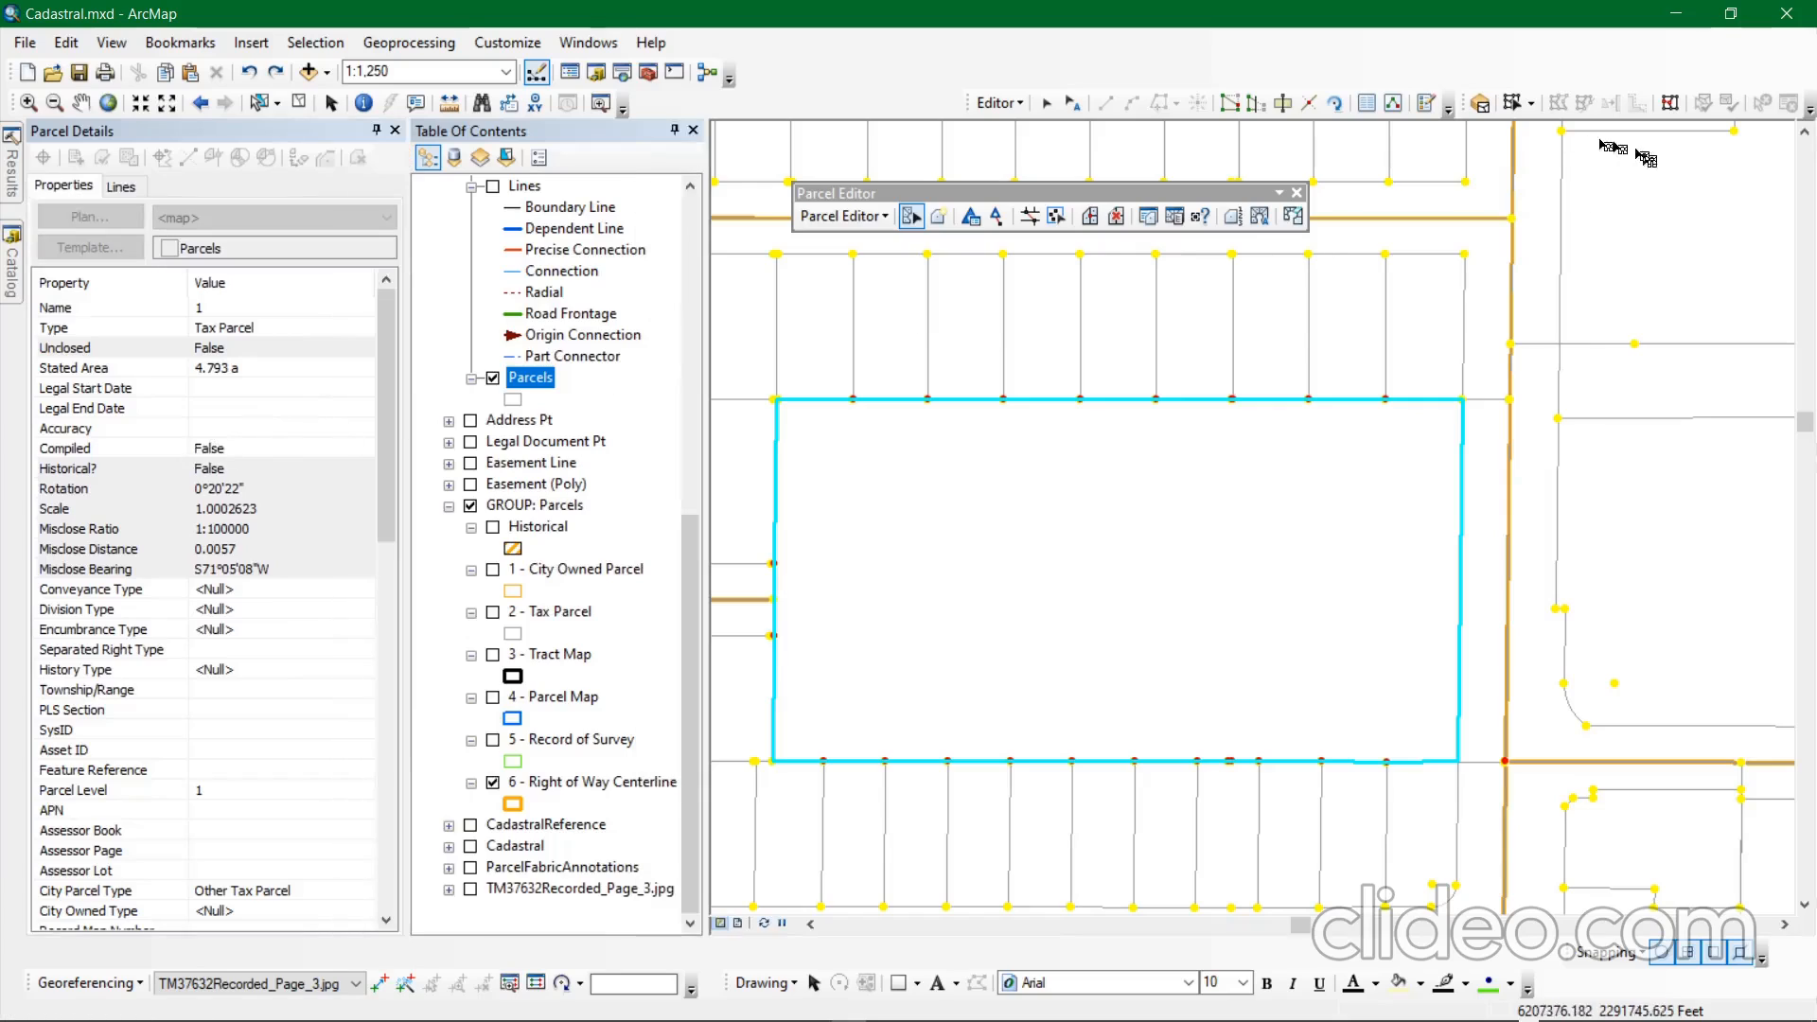
pyautogui.click(1366, 105)
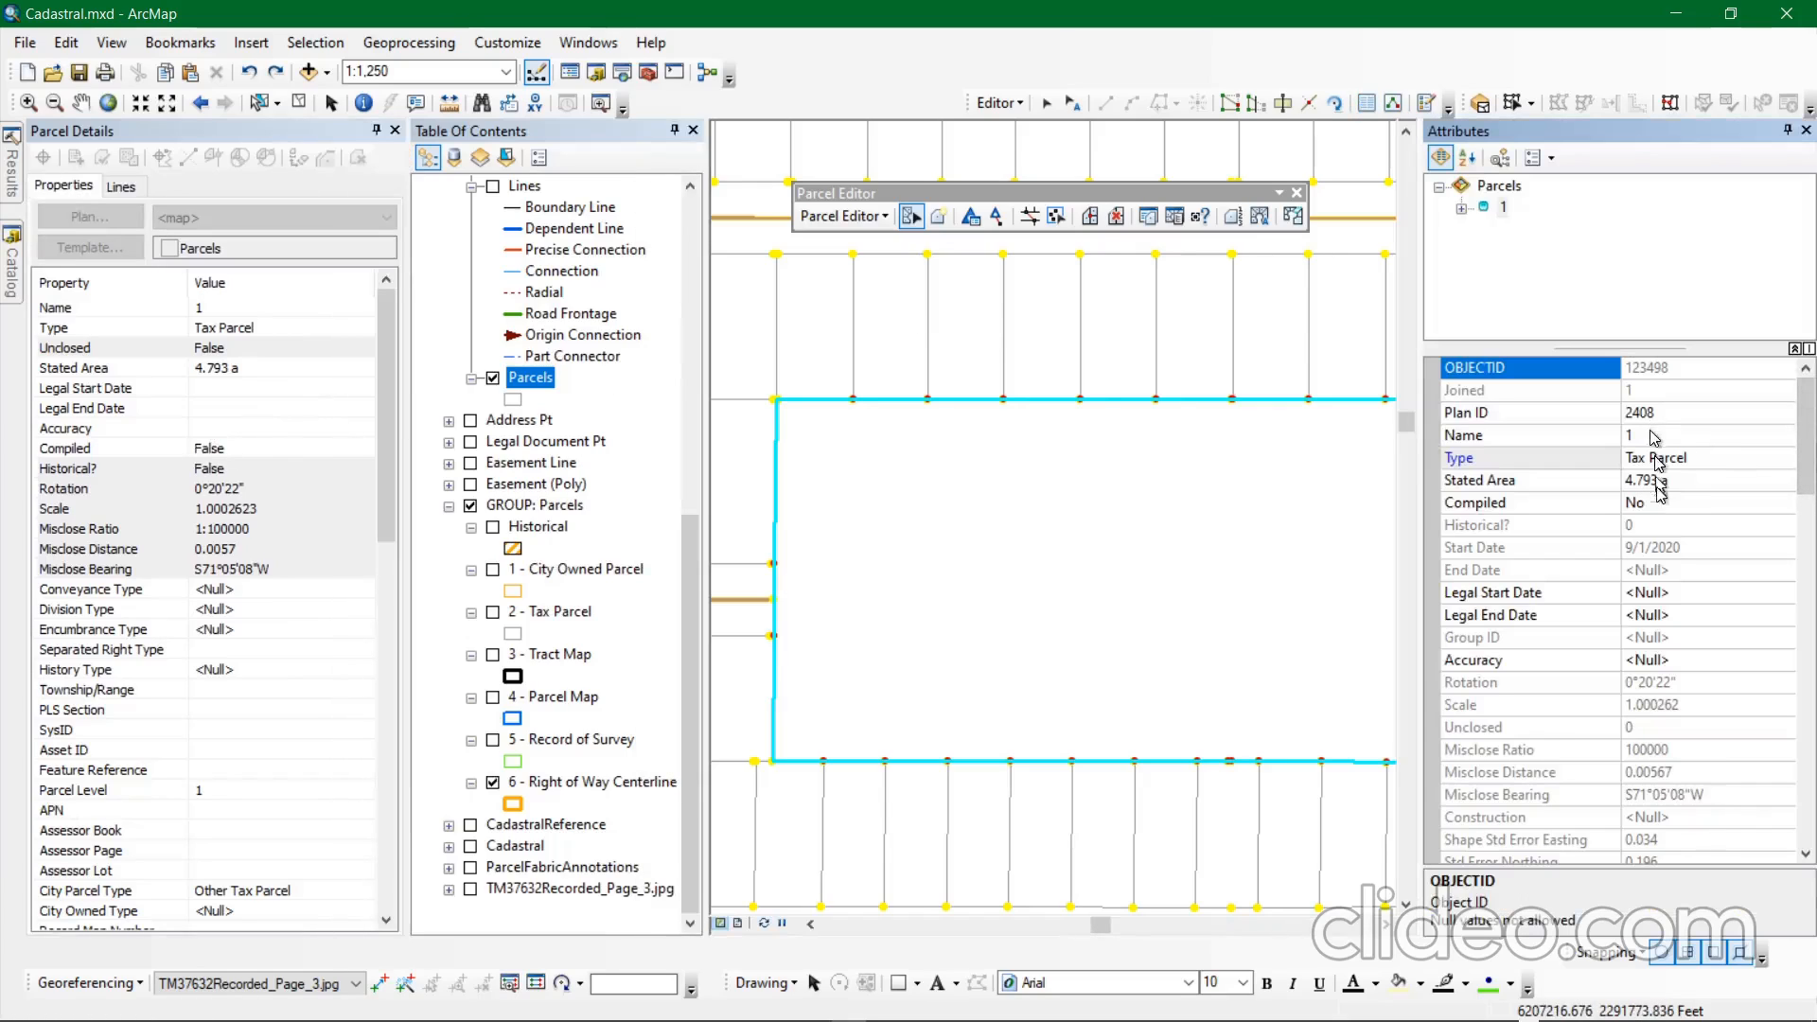
pyautogui.scroll(-1, 1678, 578)
pyautogui.scroll(-15, 1678, 578)
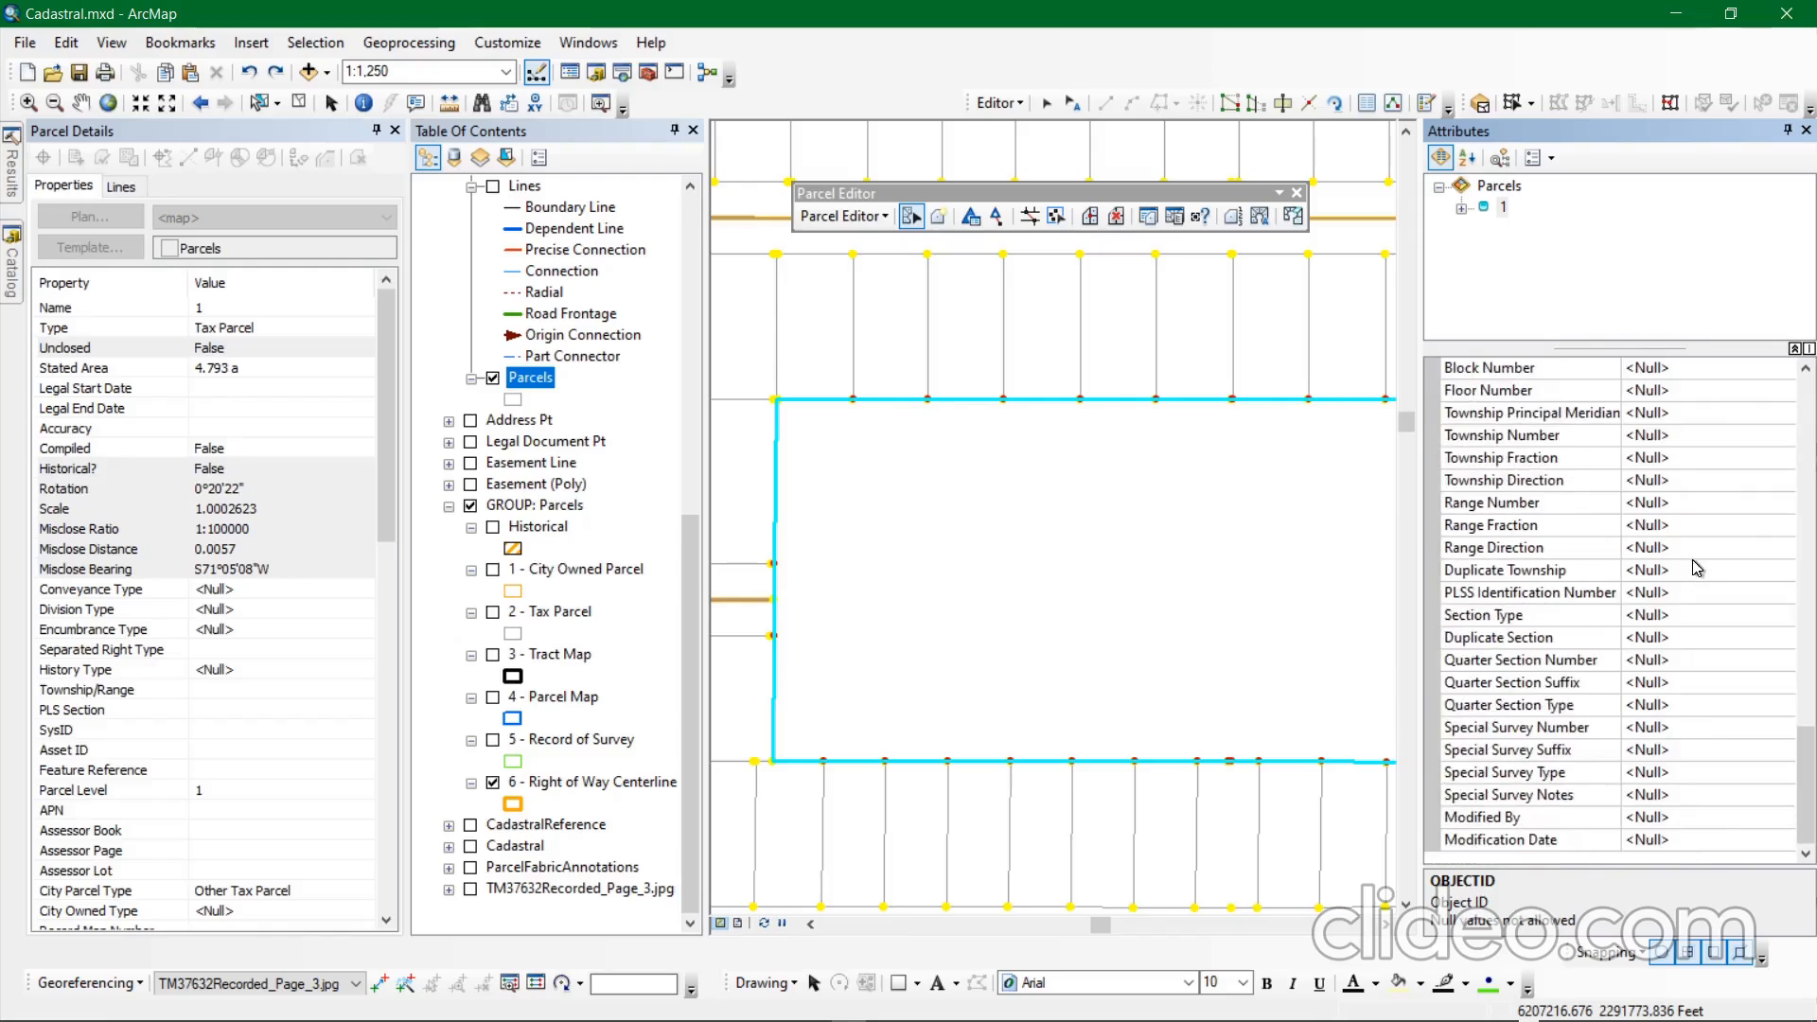
pyautogui.click(1806, 130)
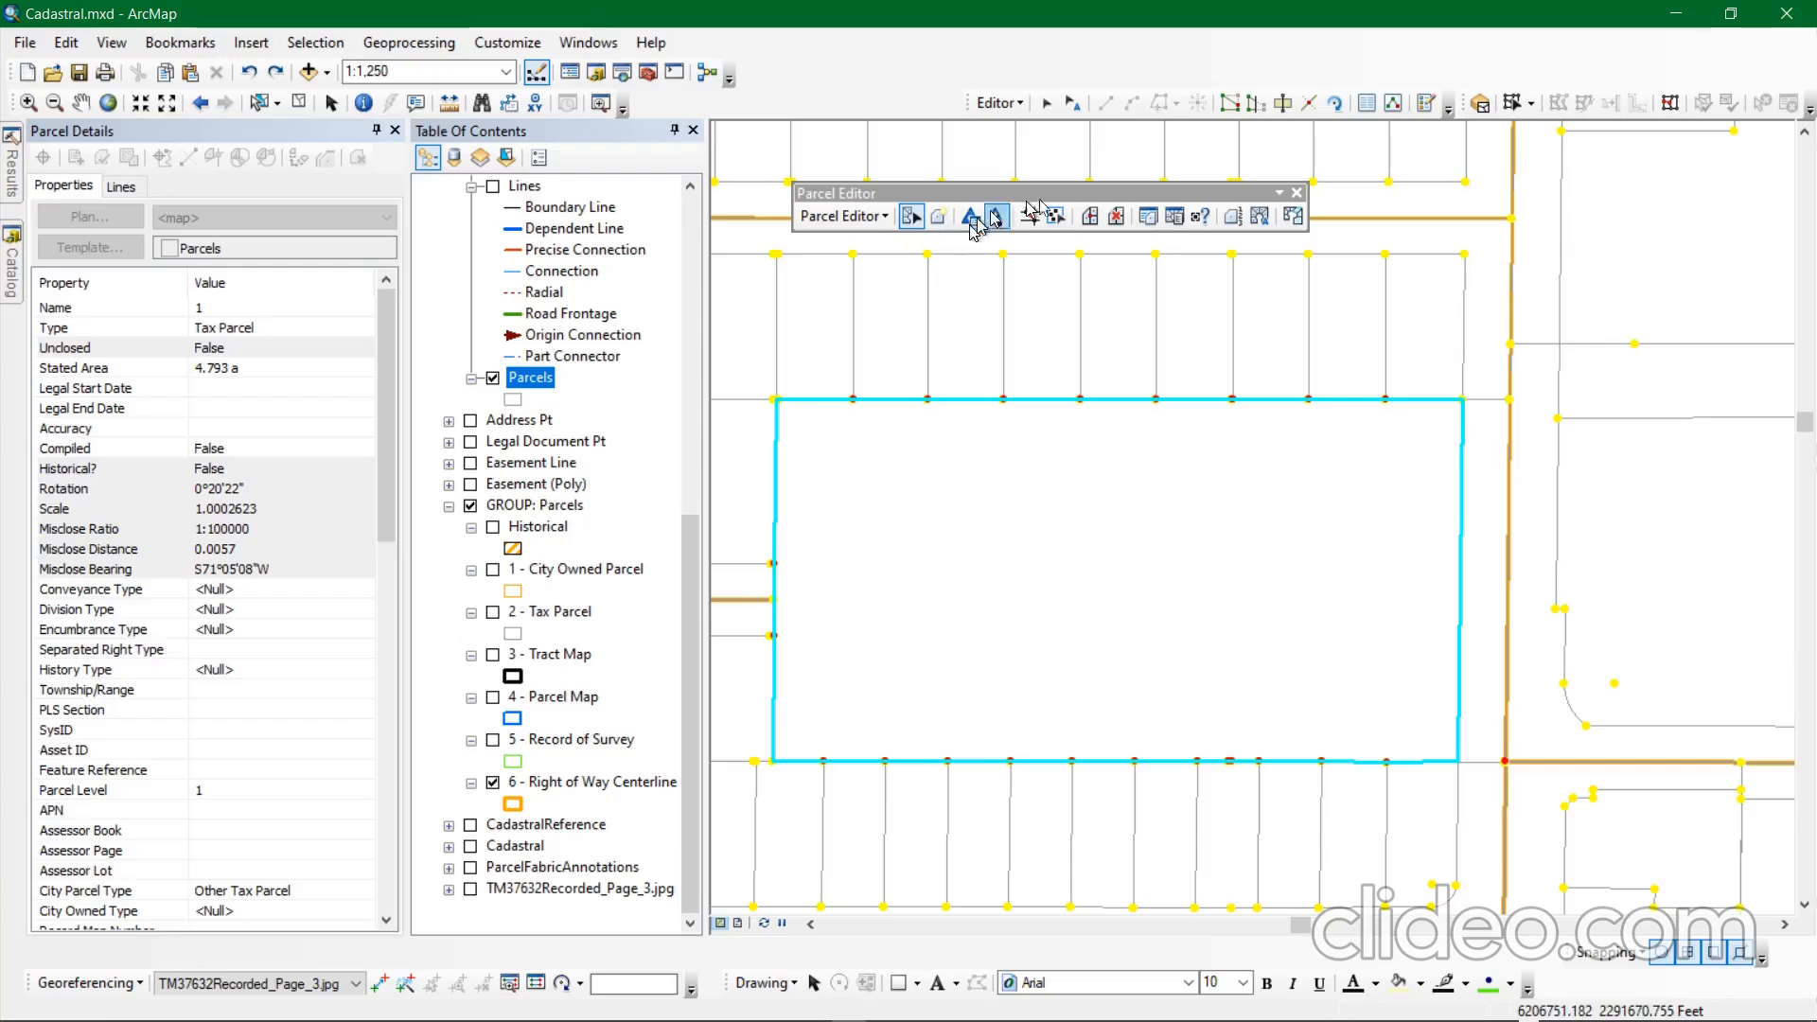
# Save the parcel edits and end the editing session.
pyautogui.click(879, 218)
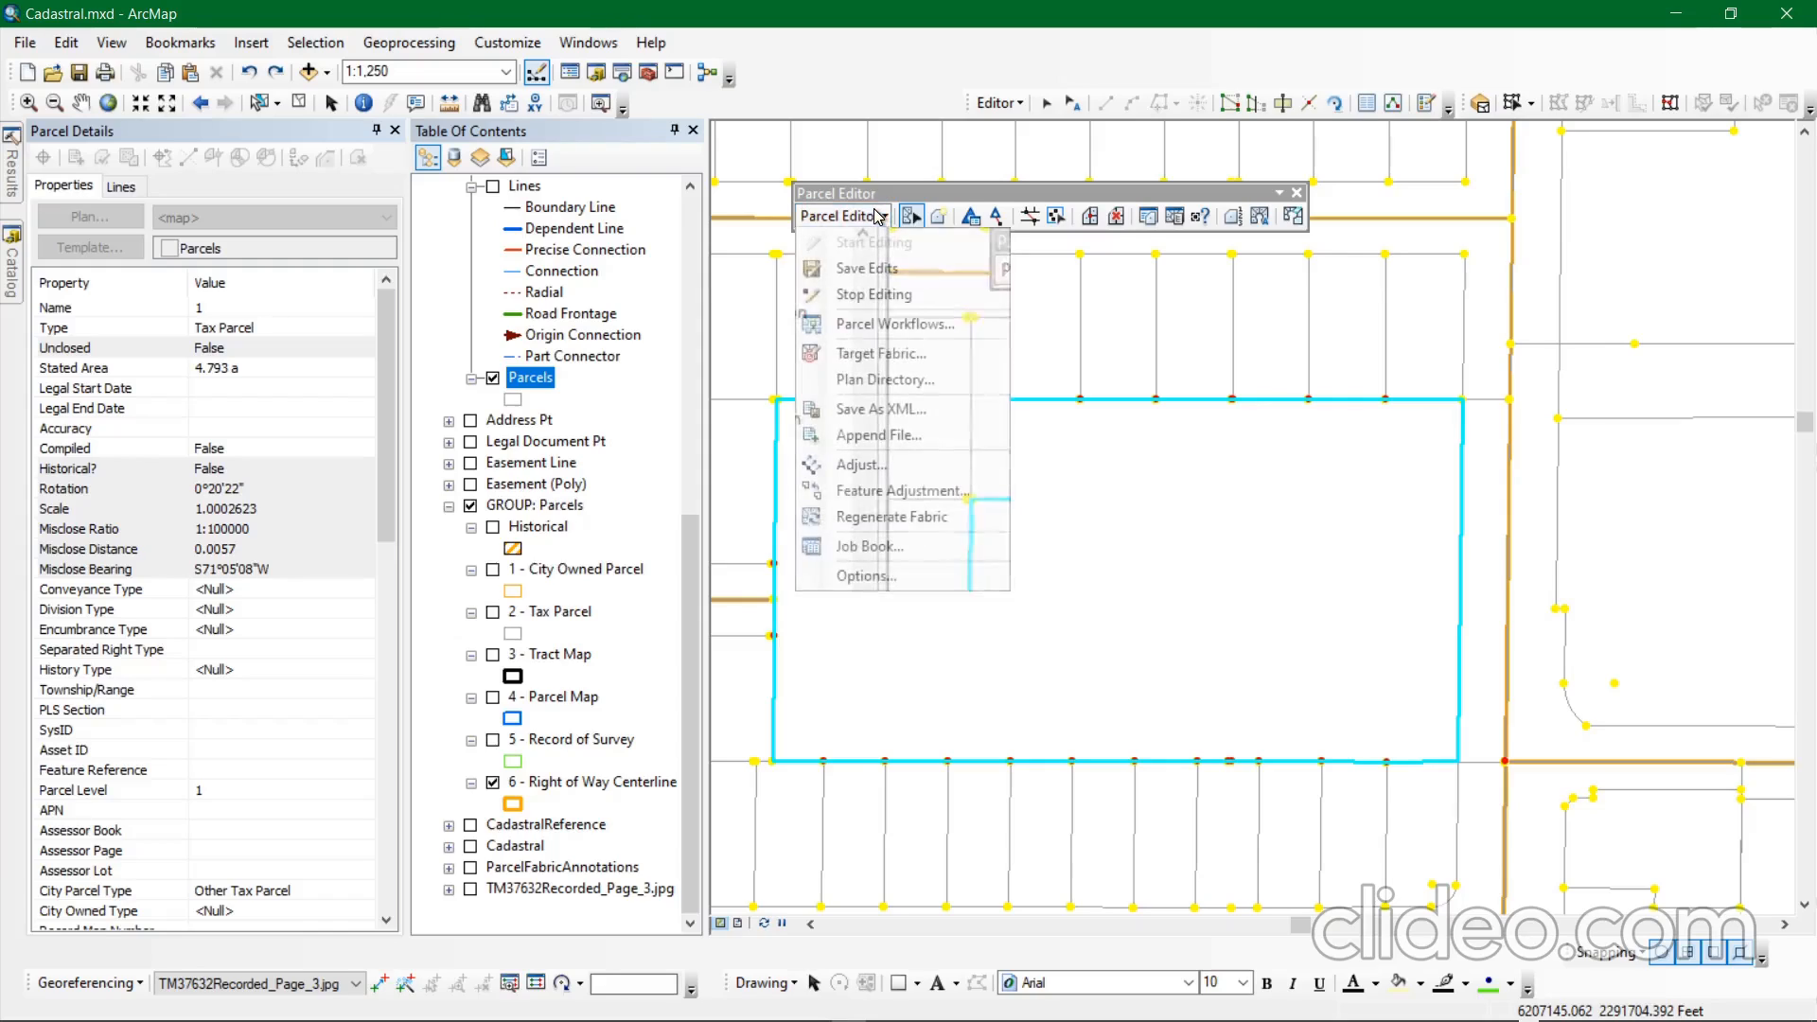
pyautogui.click(904, 270)
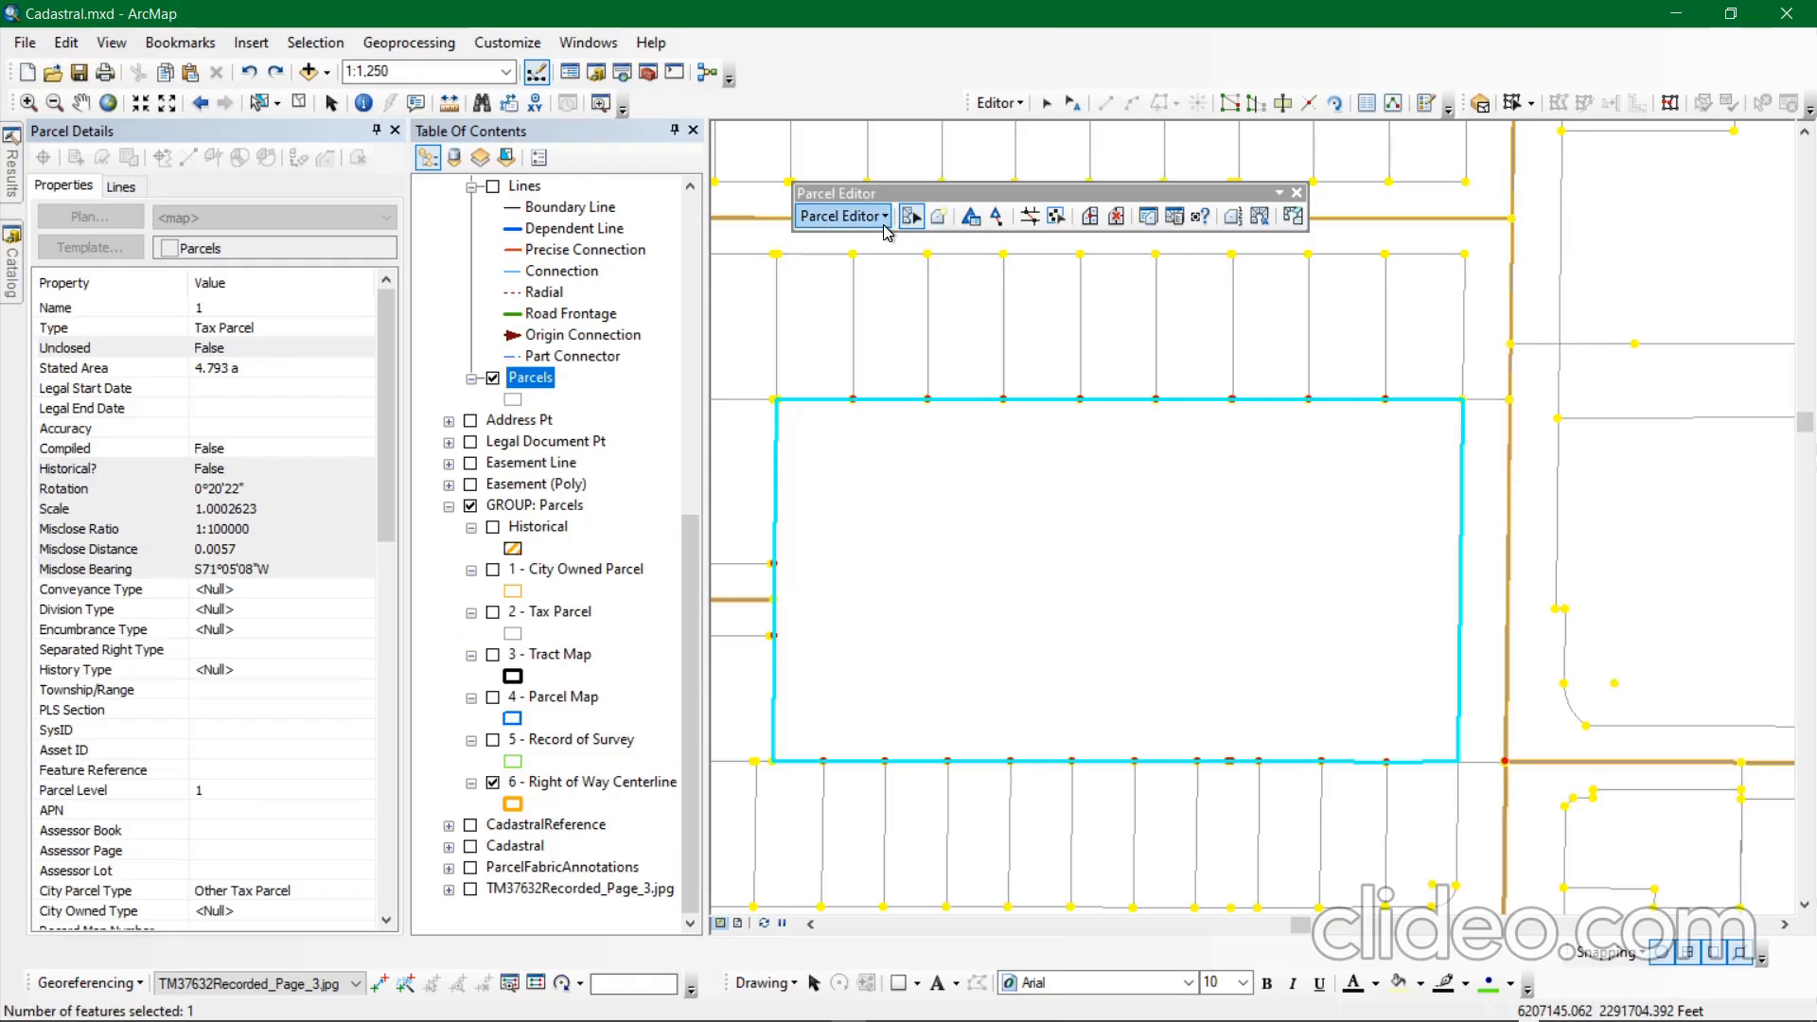
pyautogui.click(887, 219)
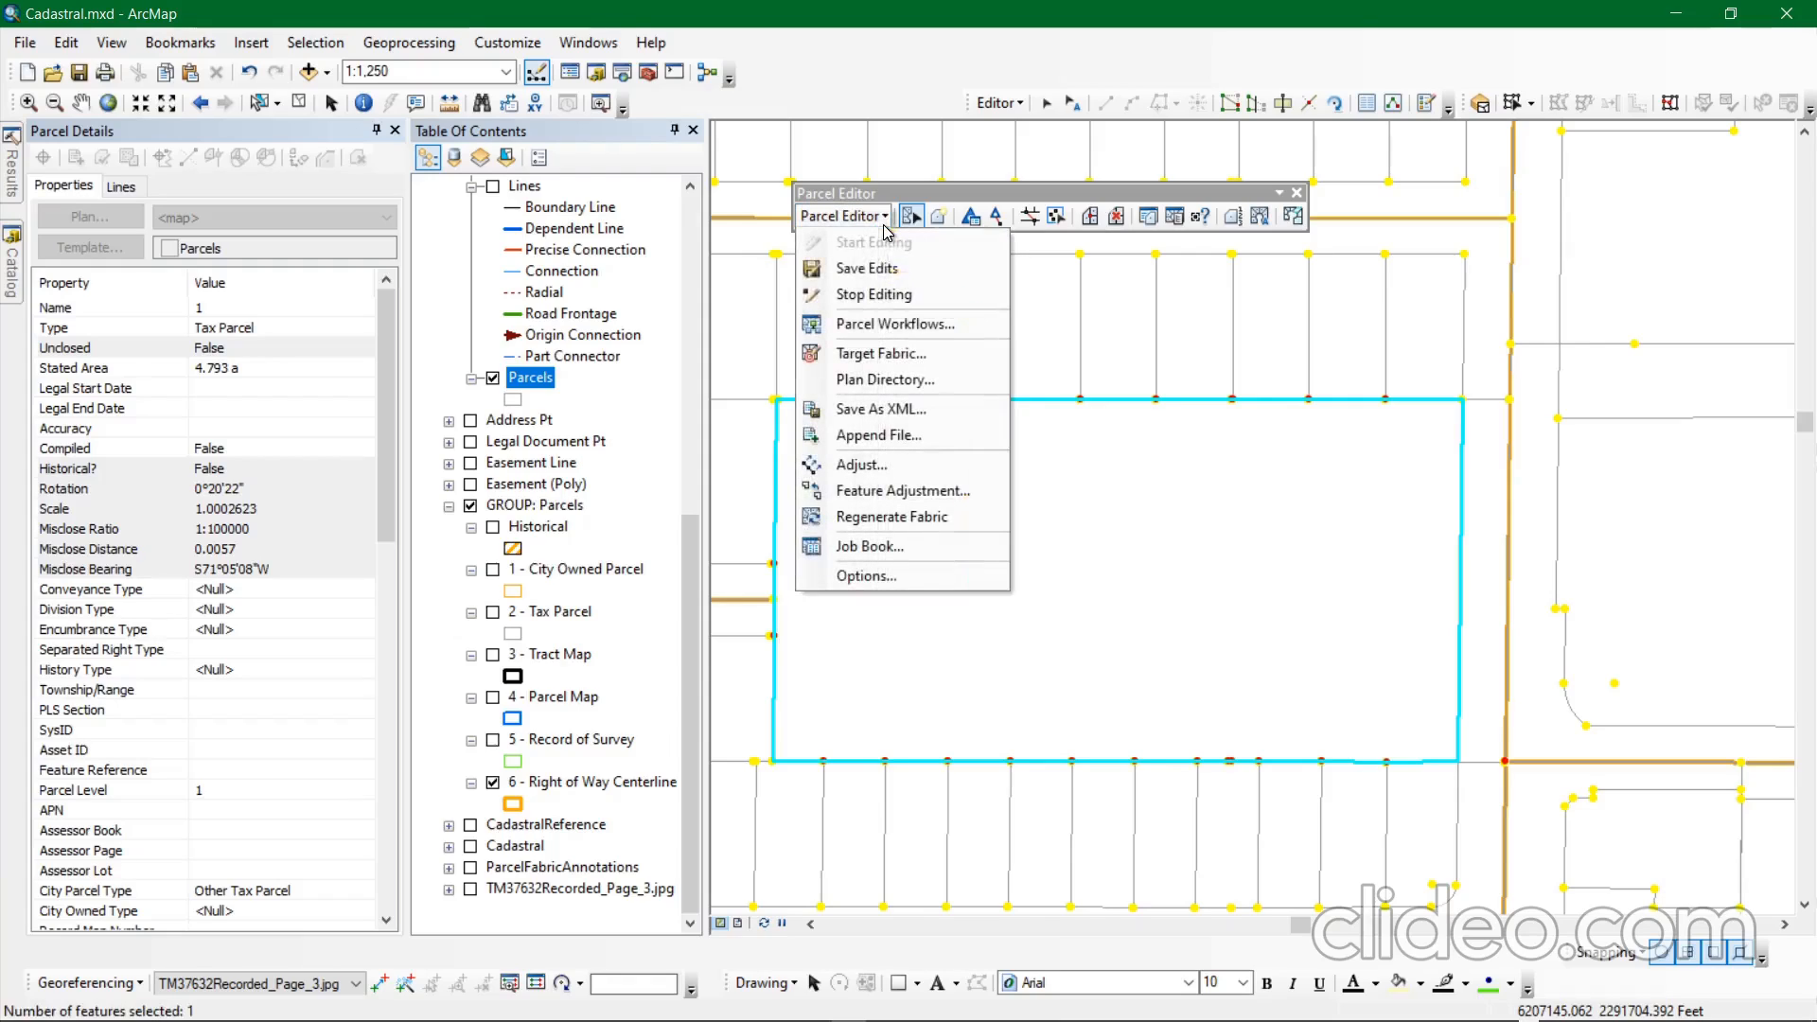
pyautogui.click(899, 292)
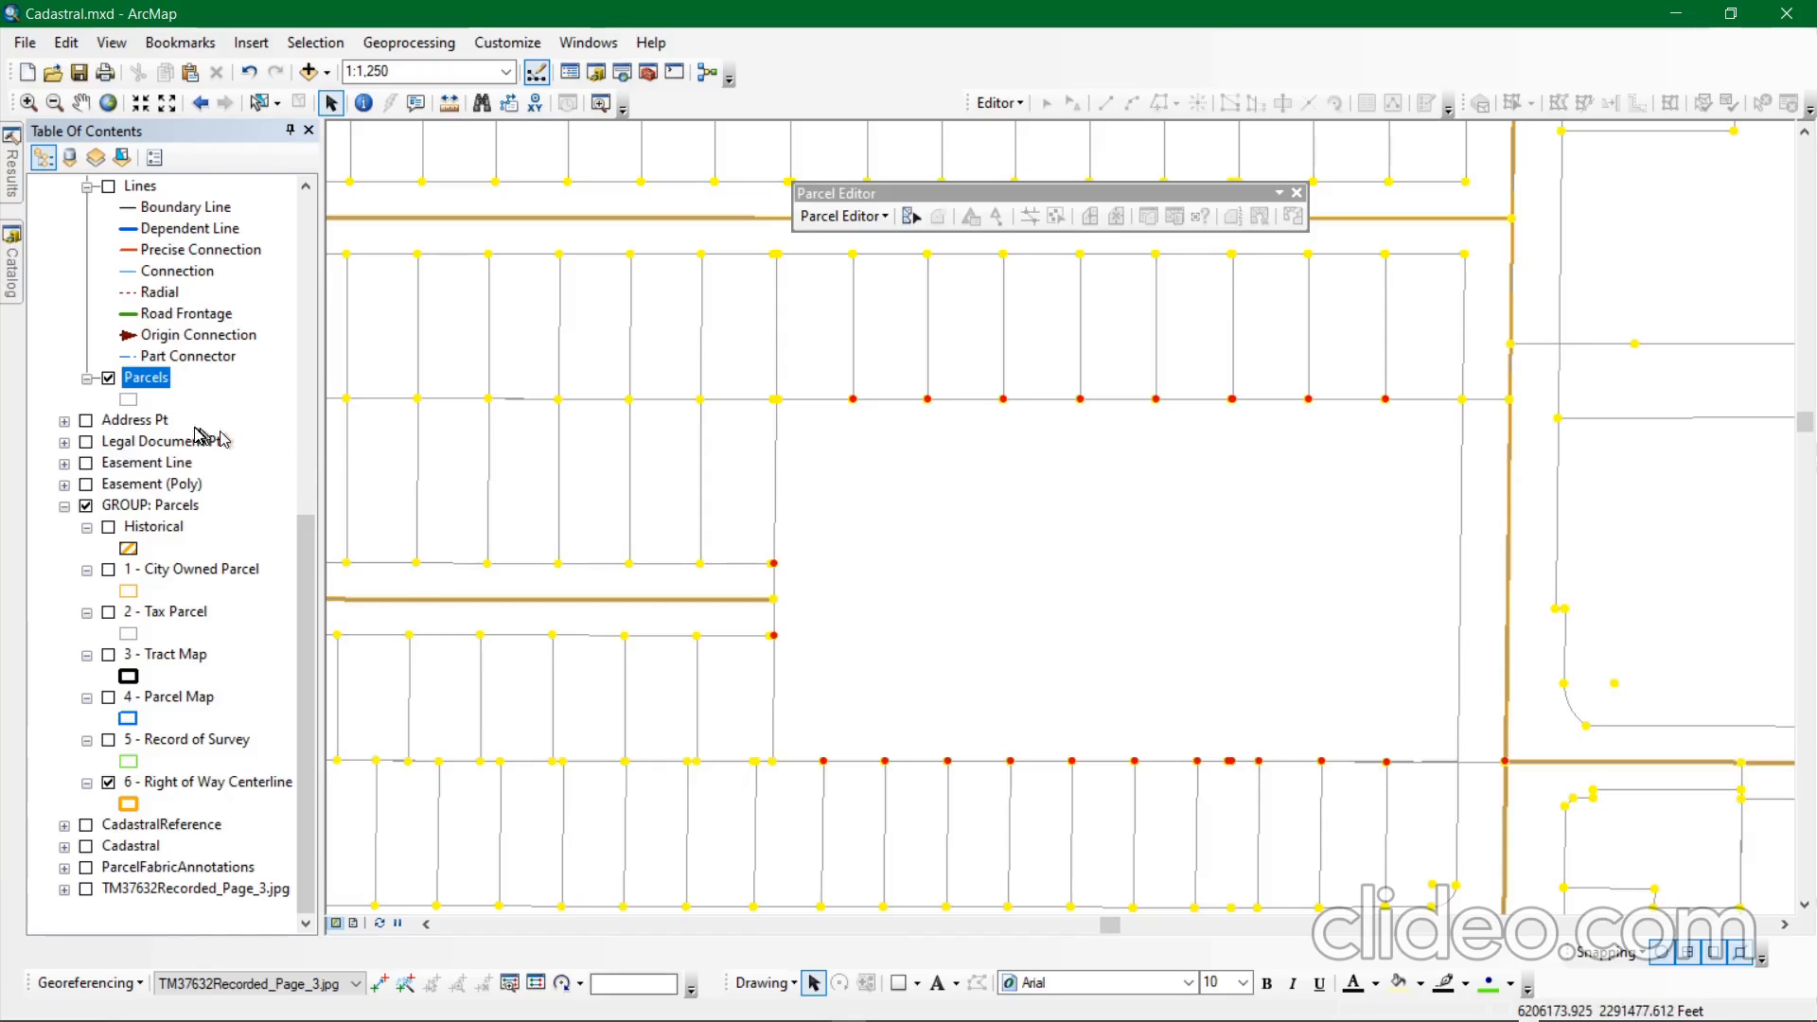
# Hide the Points layer of the ParcelFabric group.
pyautogui.scroll(6, 174, 521)
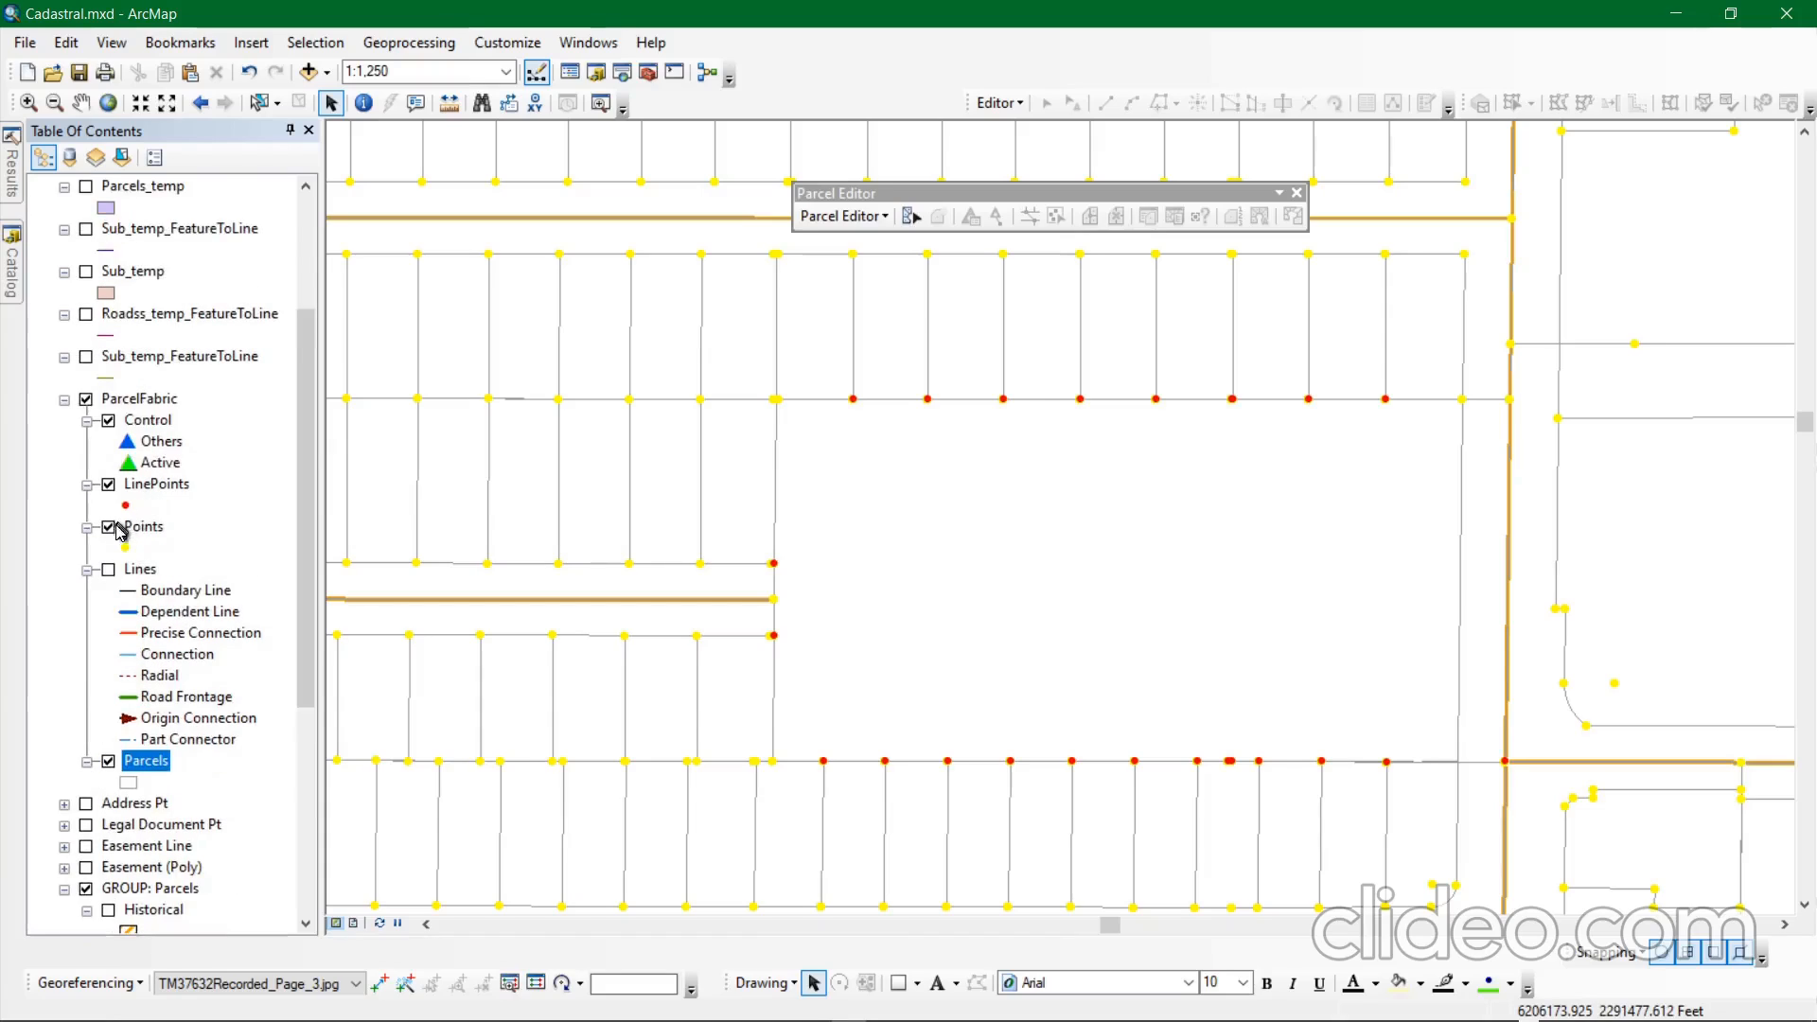
pyautogui.click(110, 527)
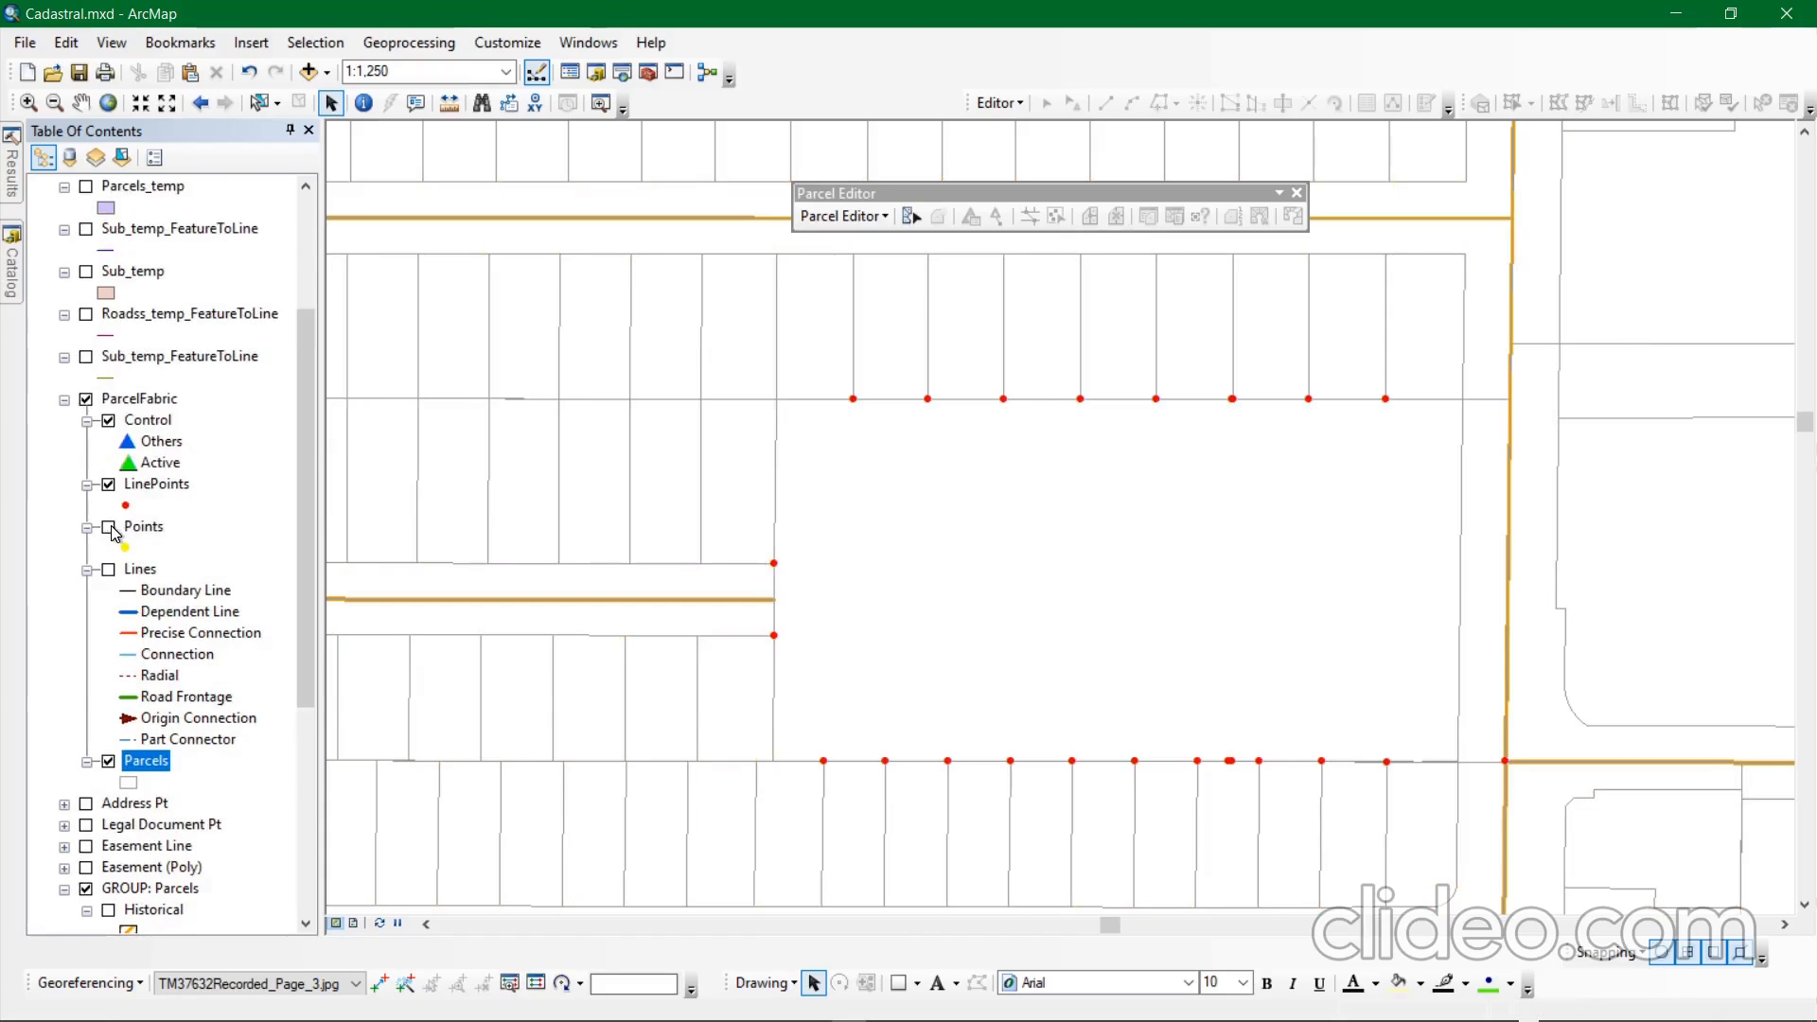